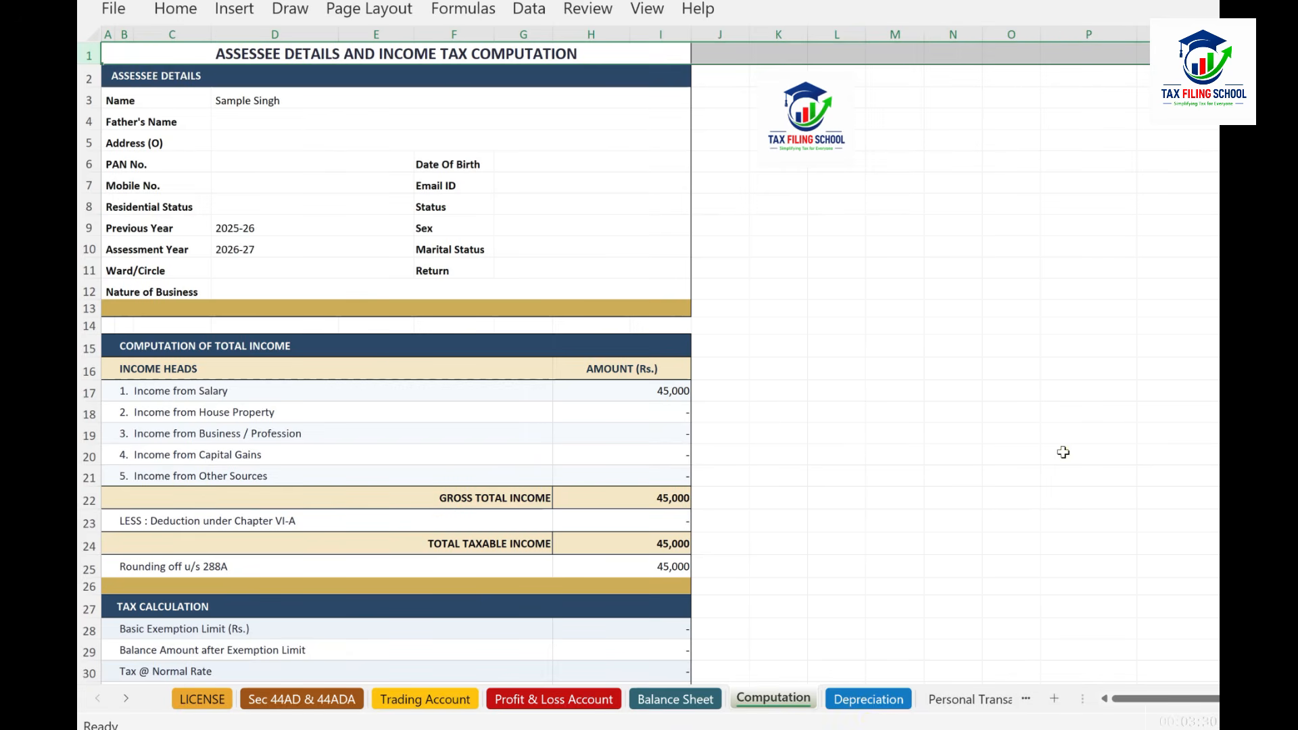
# Look through the Trading Account, Profit & Loss Account, Balance Sheet and Computation sheets
pyautogui.click(445, 700)
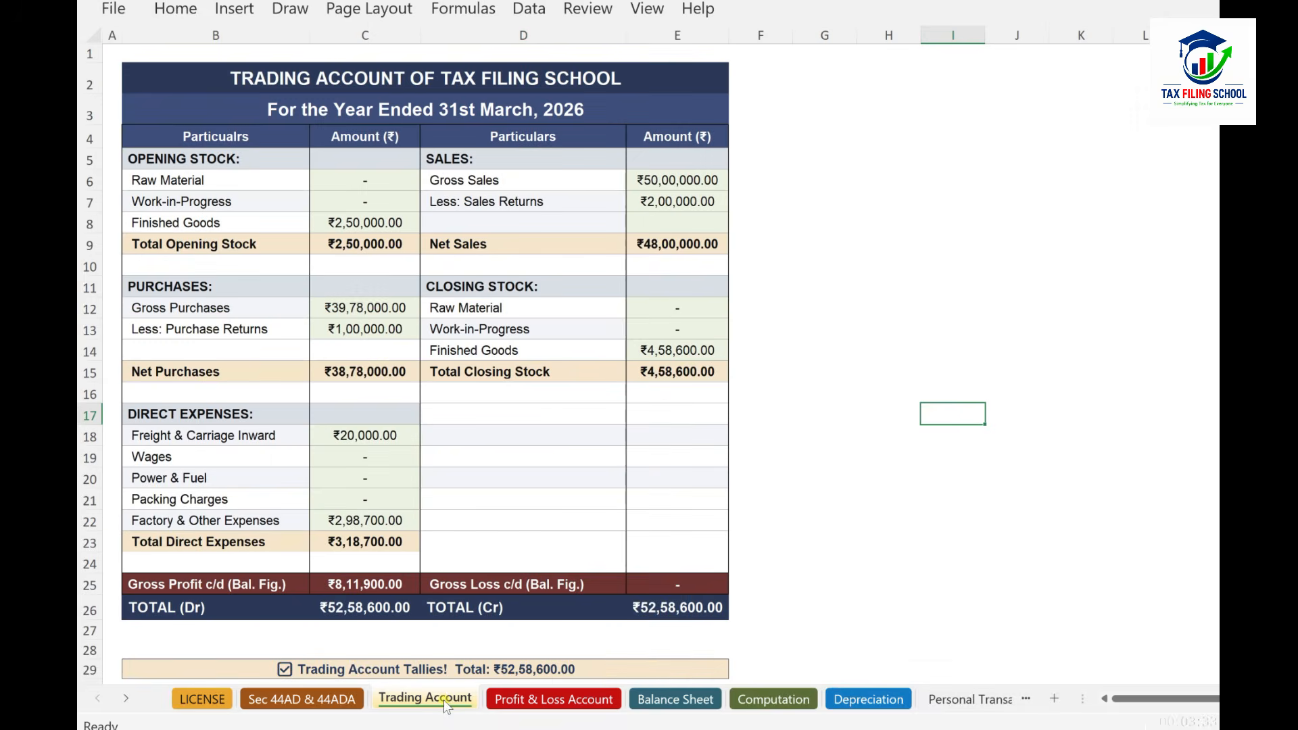
pyautogui.click(585, 702)
pyautogui.click(670, 703)
pyautogui.click(769, 701)
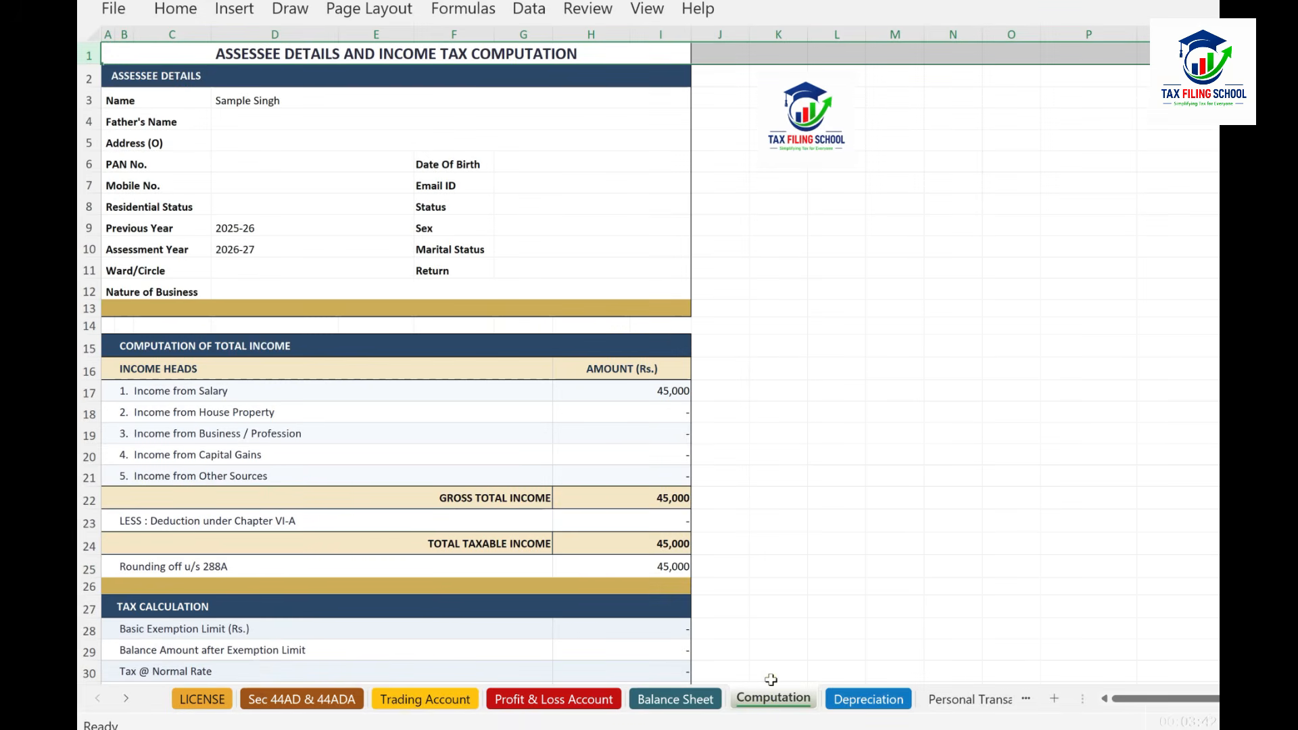
# Switch to the older Final Account Format - TFS workbook and view its Trading_AC and Computation sheets
pyautogui.hotkey('alt', 'Tab')
pyautogui.press('Tab')
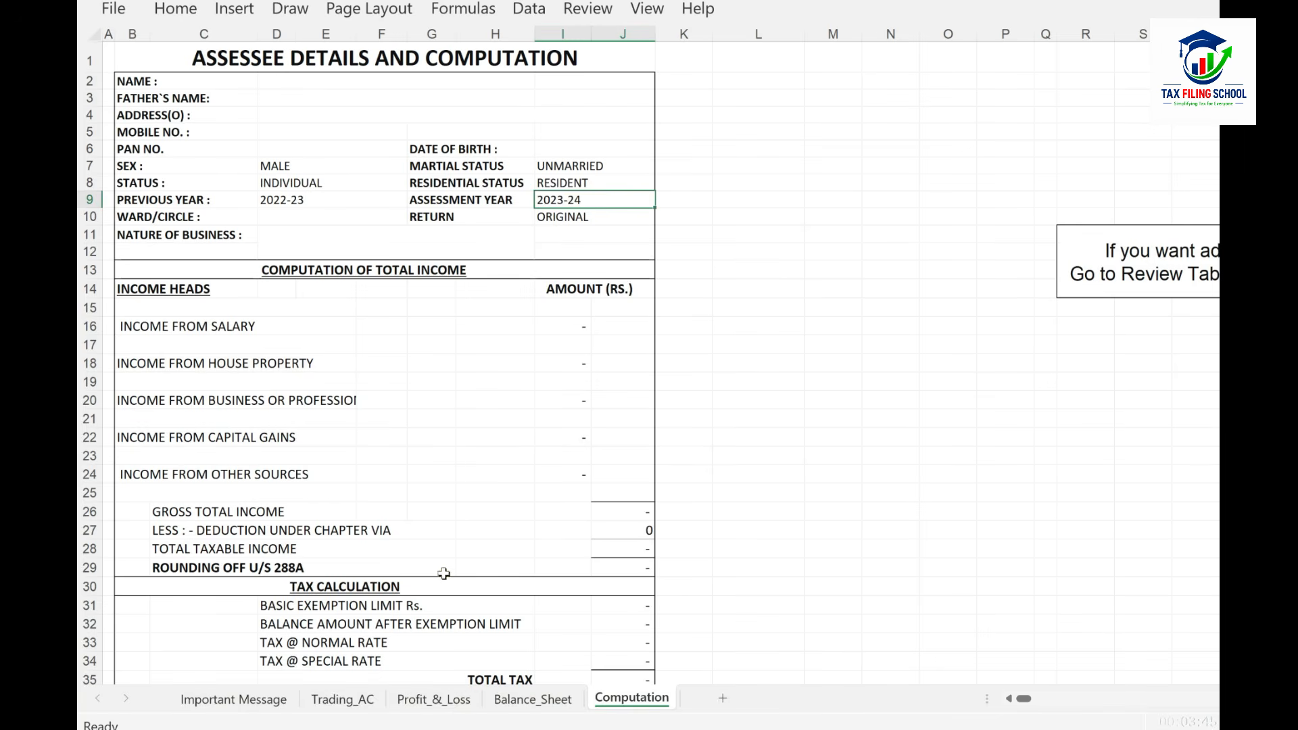
pyautogui.click(370, 694)
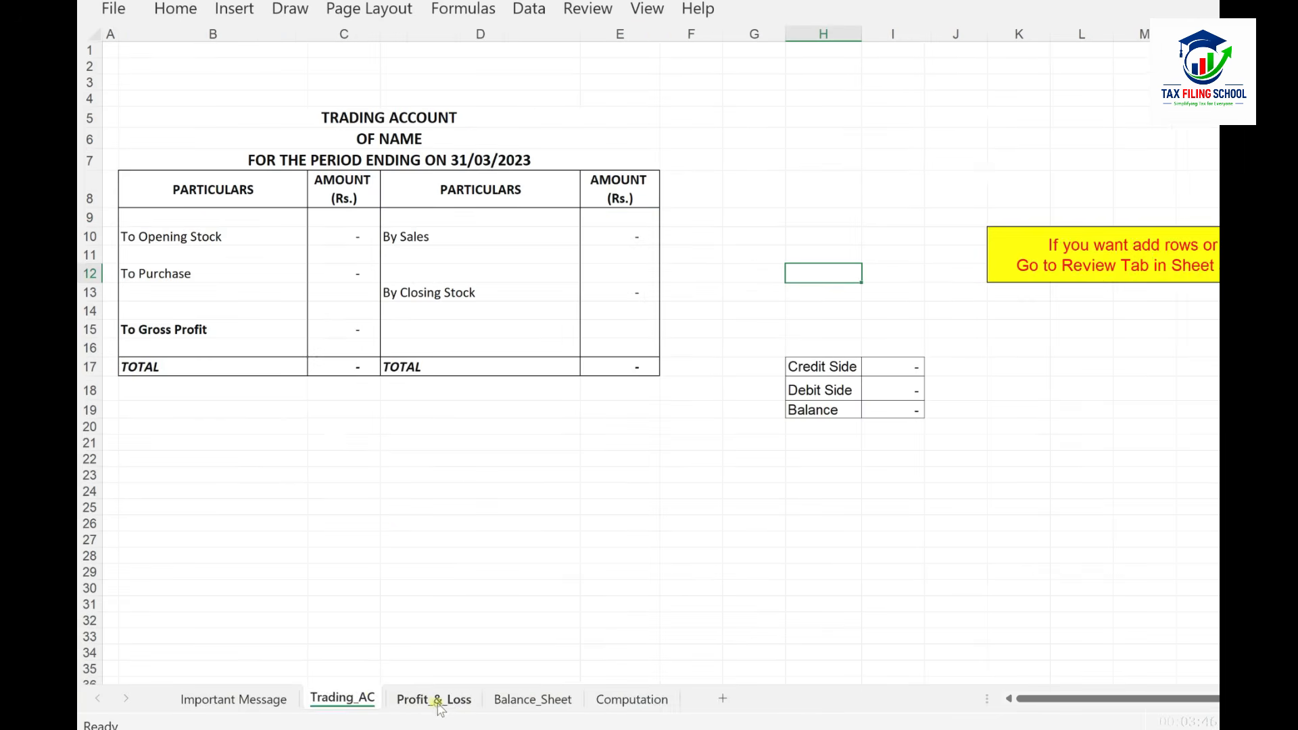
pyautogui.click(635, 699)
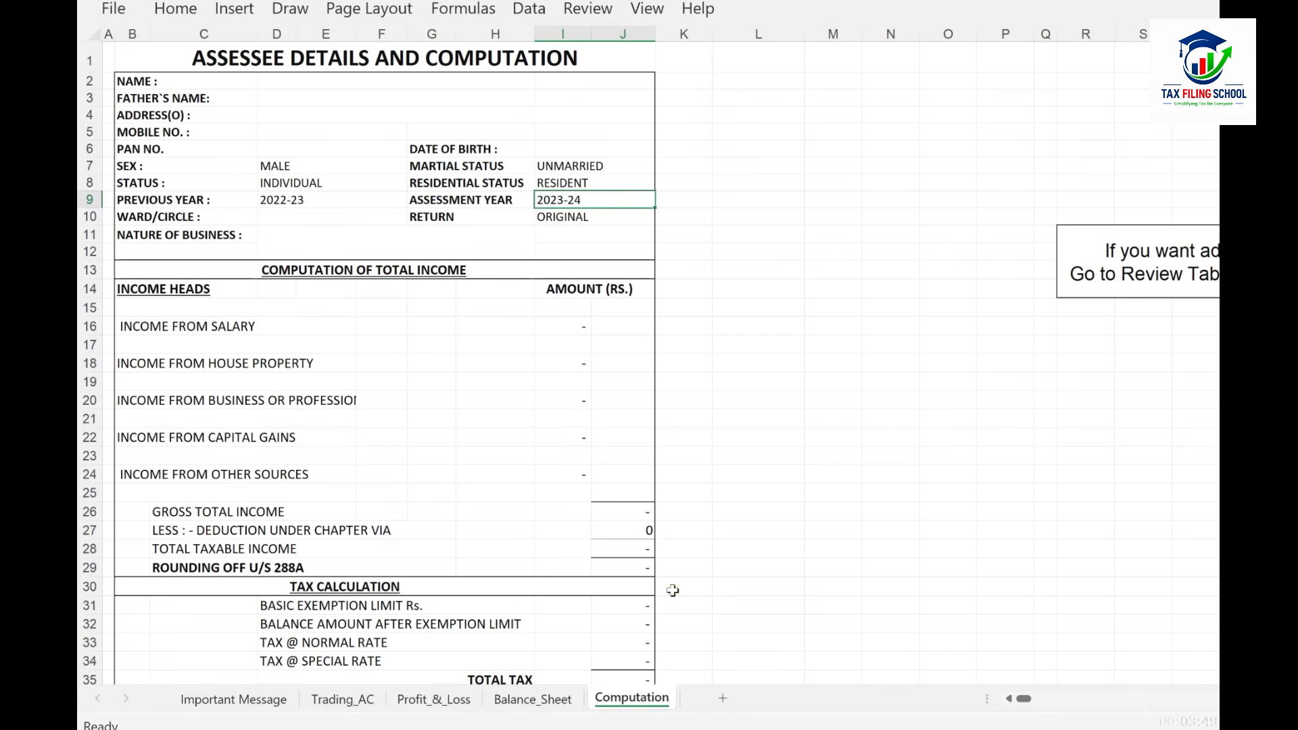
# Return to the FinalAccounts_AY2026-27 workbook and look through its sheets from Trading Account past Depreciation
pyautogui.hotkey('alt', 'Tab')
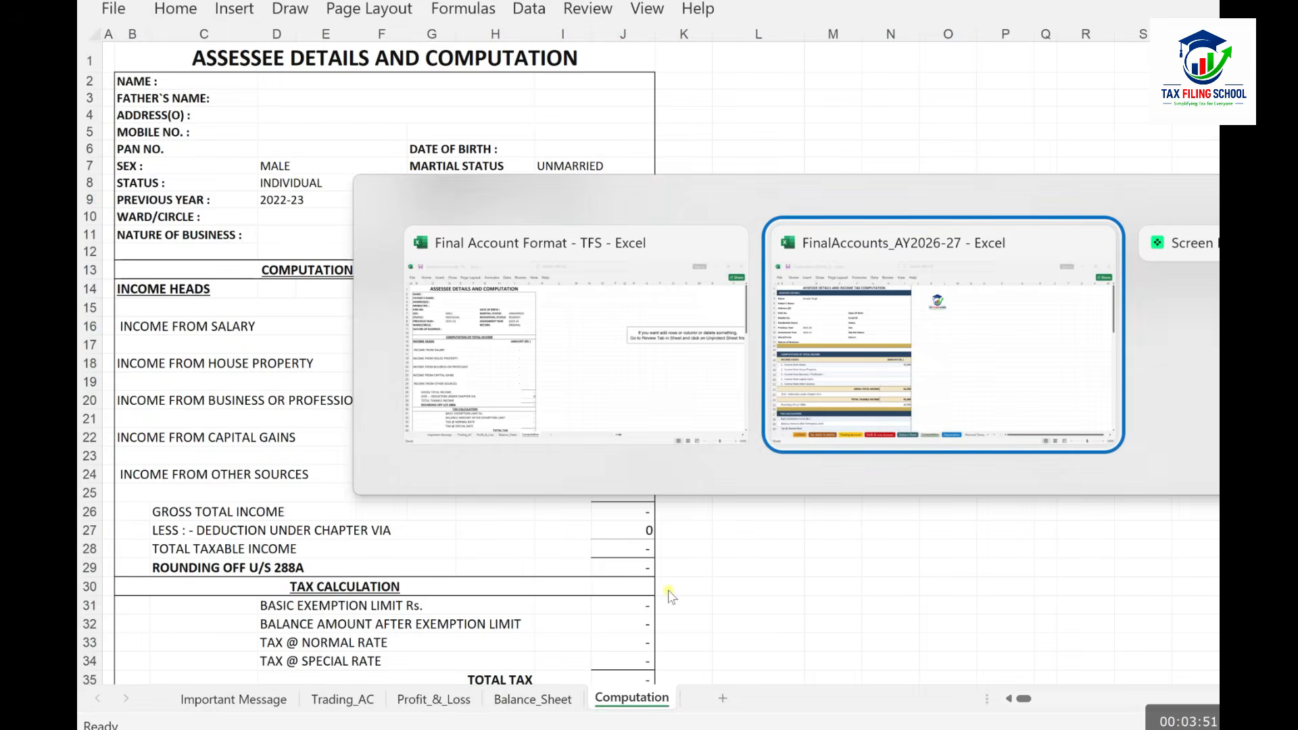
pyautogui.click(425, 703)
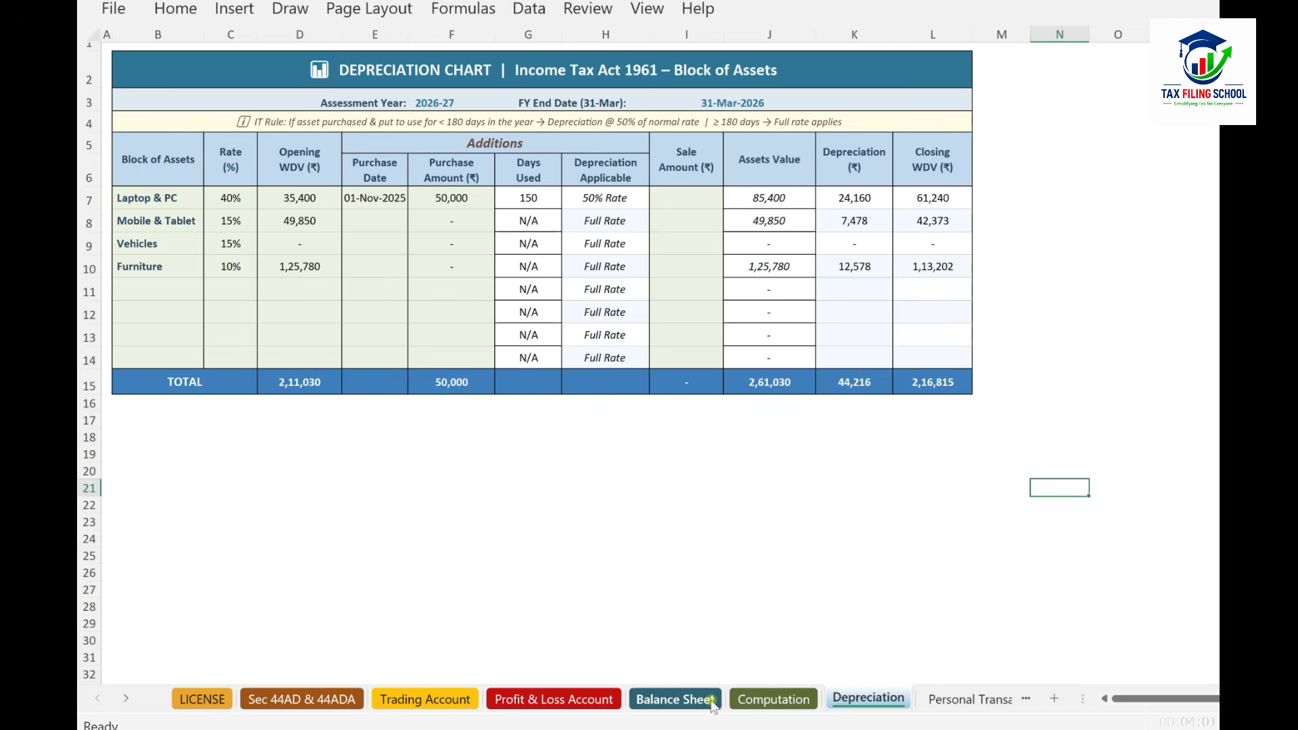
pyautogui.click(972, 701)
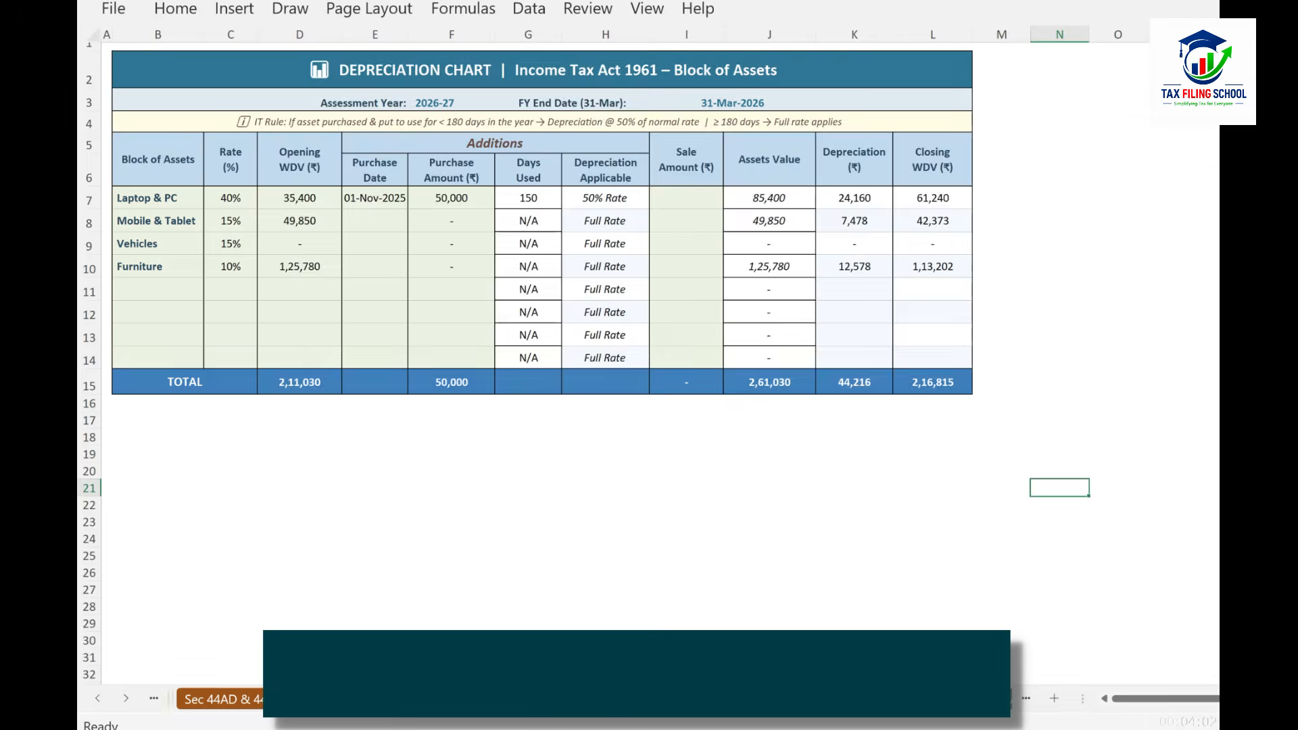
pyautogui.click(995, 702)
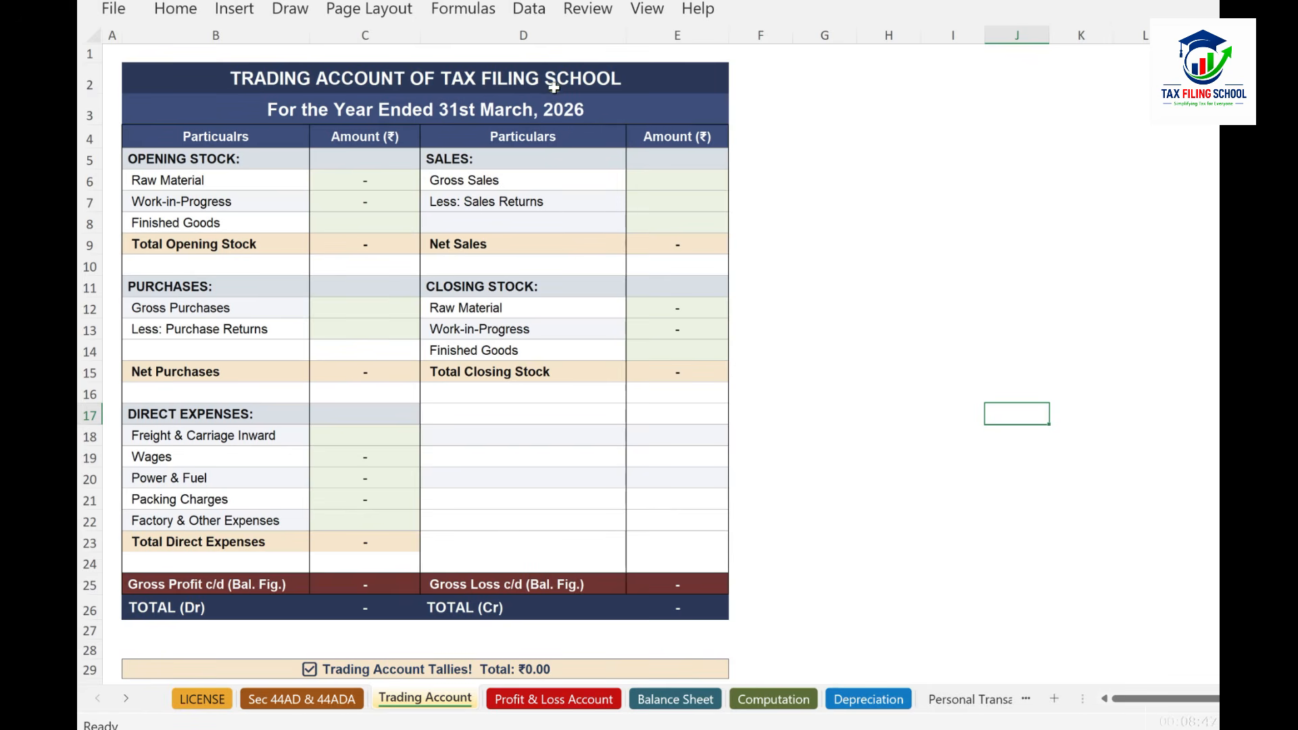
# Enter 300000 as the opening stock of finished goods in the Trading Account
pyautogui.click(566, 219)
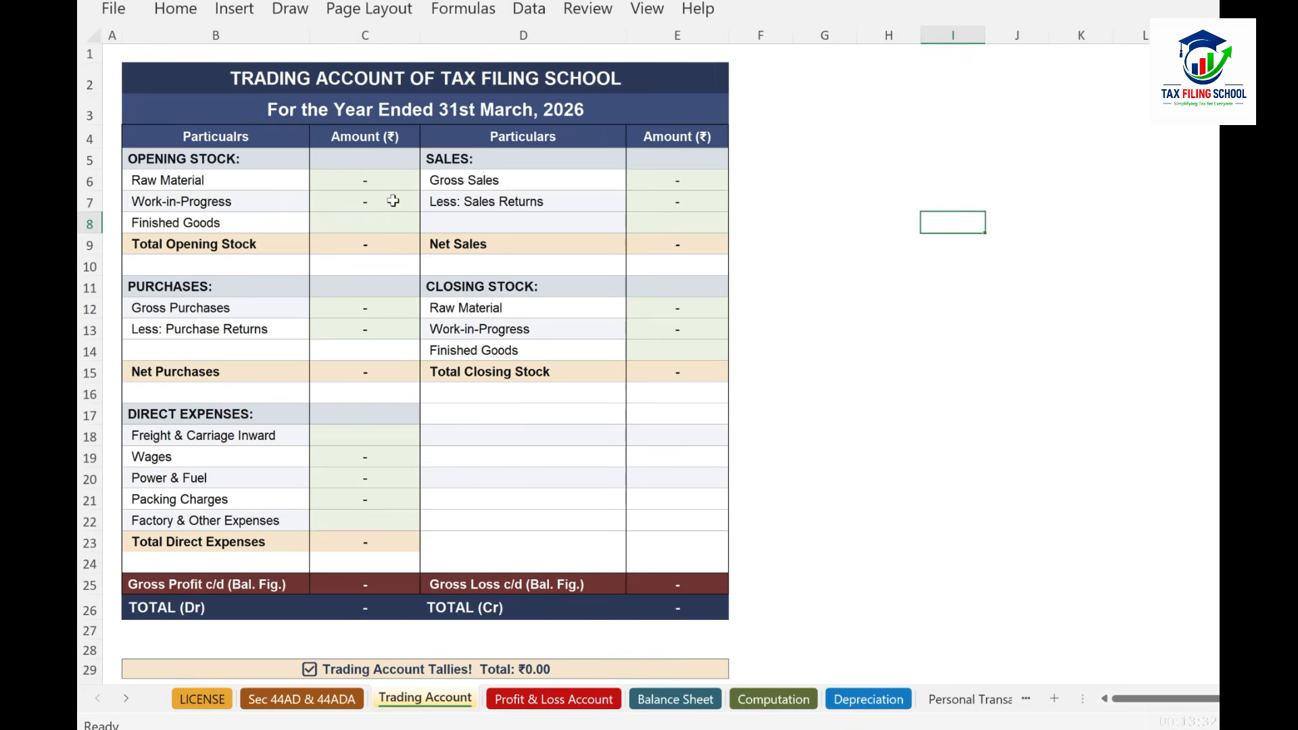
pyautogui.click(369, 227)
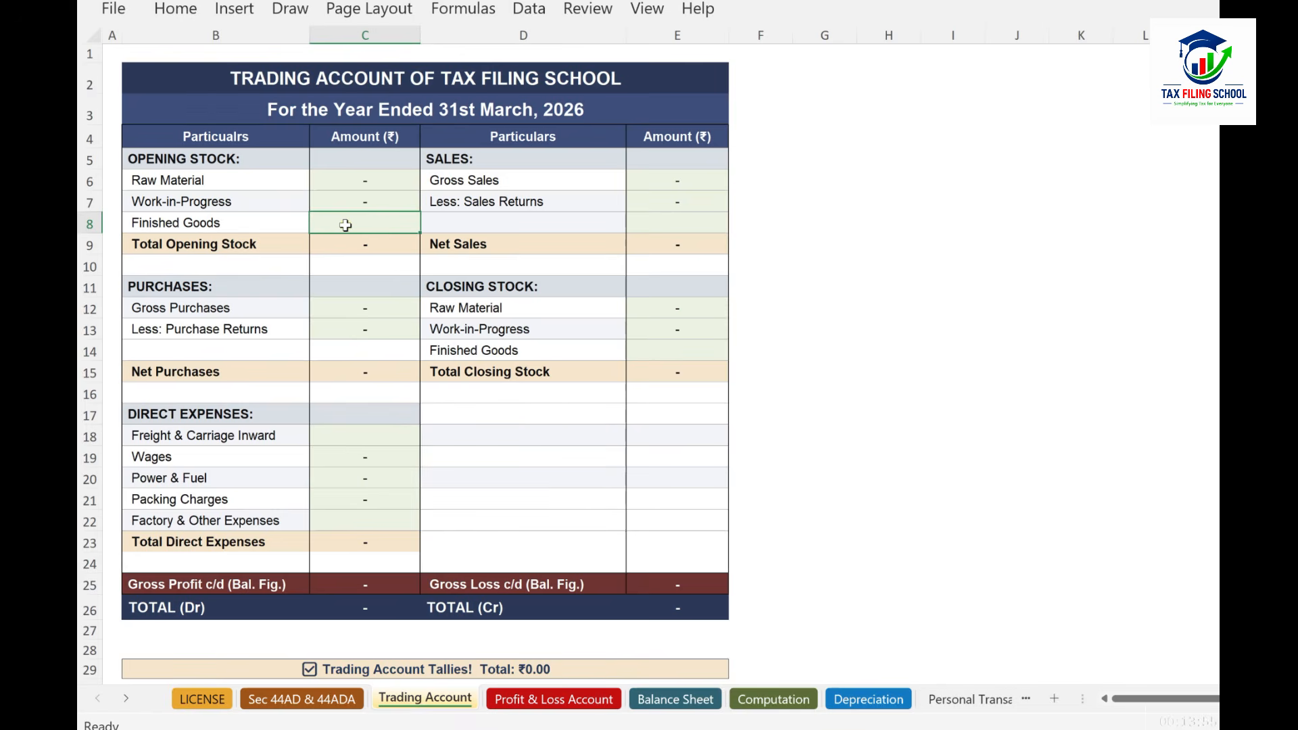
pyautogui.write('300000')
pyautogui.press('Return')
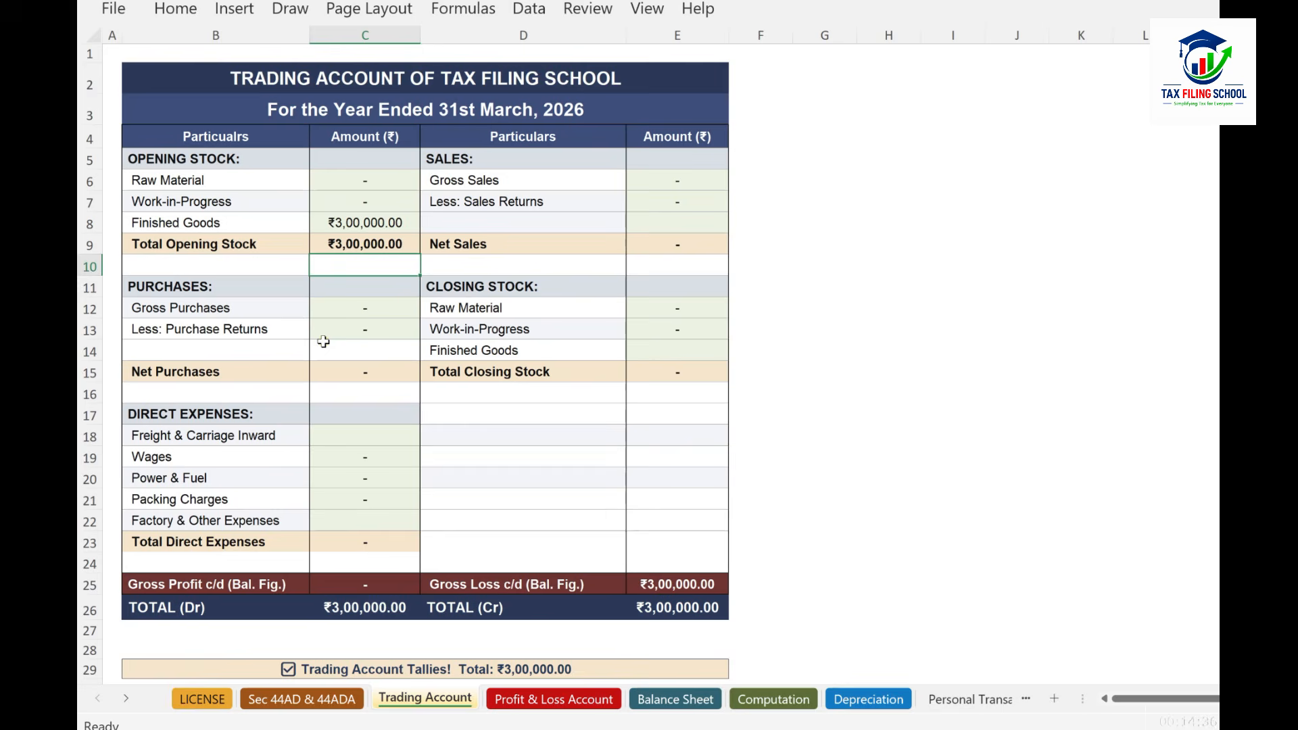
# Enter 3500000 as the gross purchases in the Trading Account
pyautogui.click(366, 304)
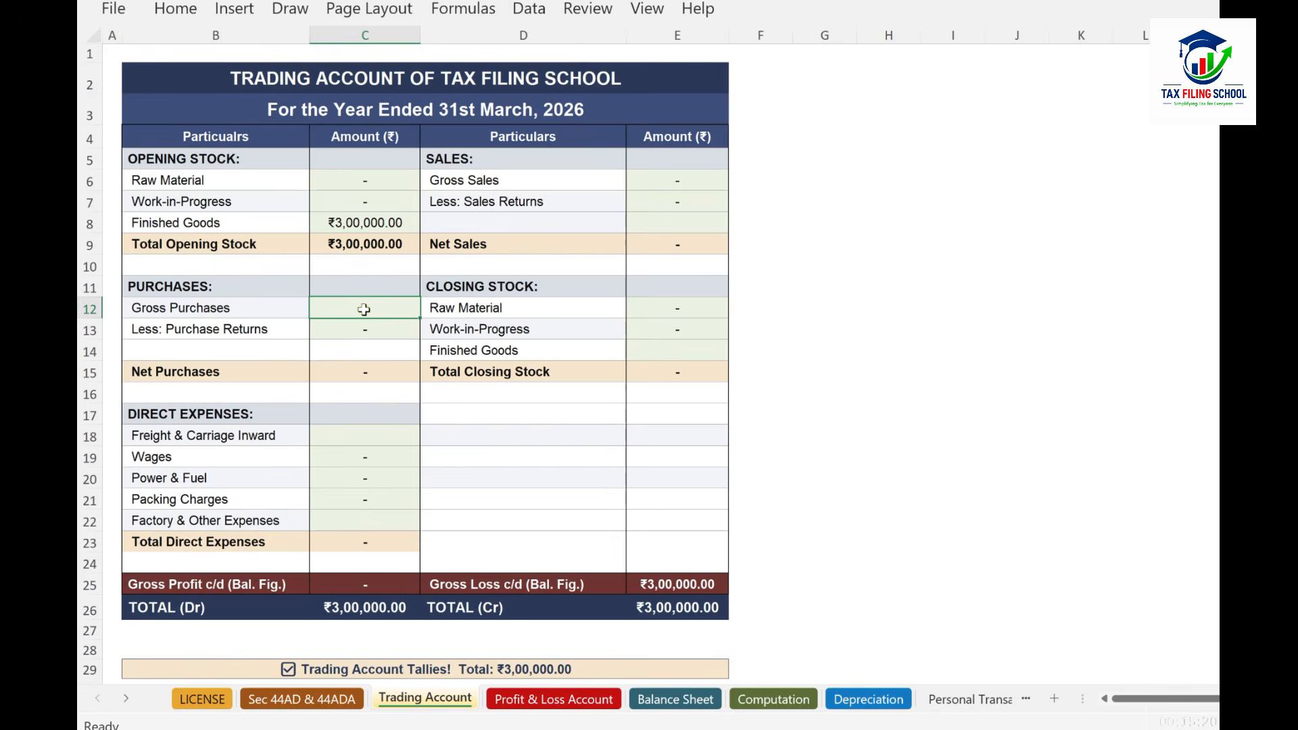
pyautogui.write('3500000')
pyautogui.press('Return')
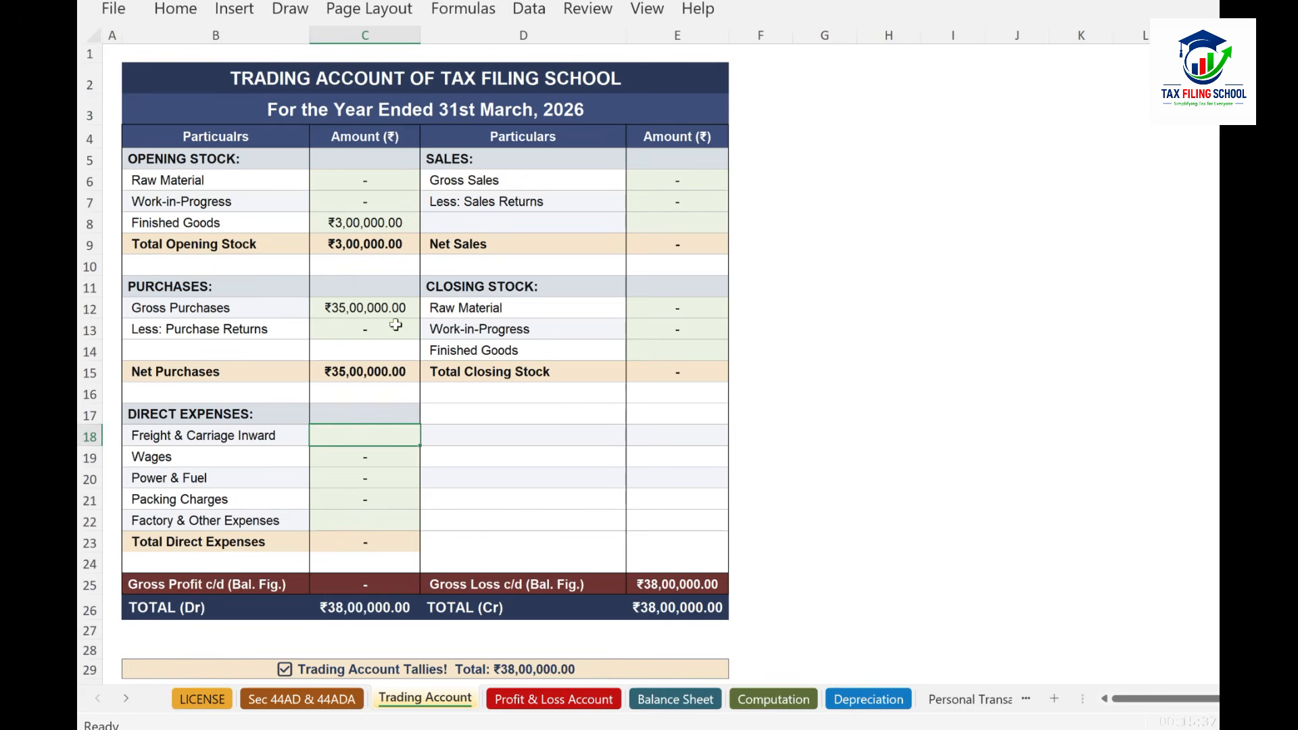
pyautogui.click(373, 331)
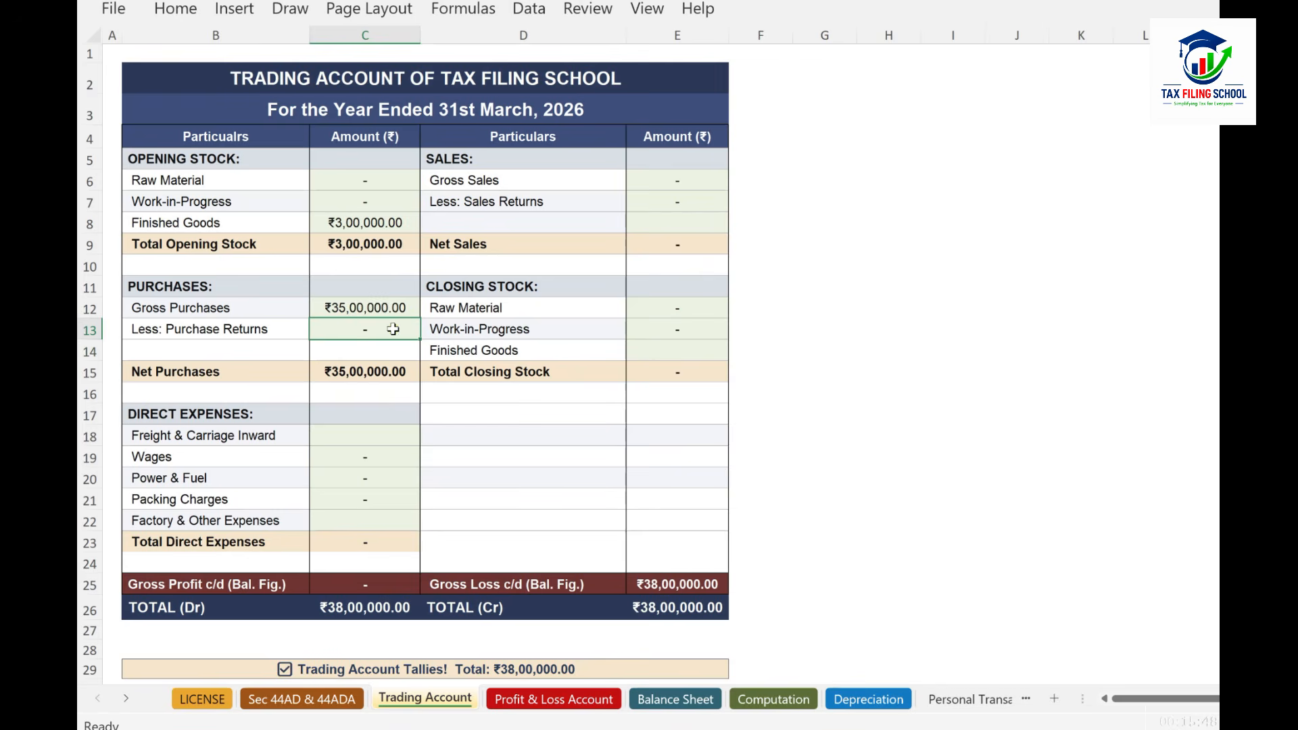
pyautogui.click(373, 207)
pyautogui.click(383, 315)
pyautogui.click(383, 327)
# Enter 5000000 as the gross sales in the Trading Account
pyautogui.click(687, 187)
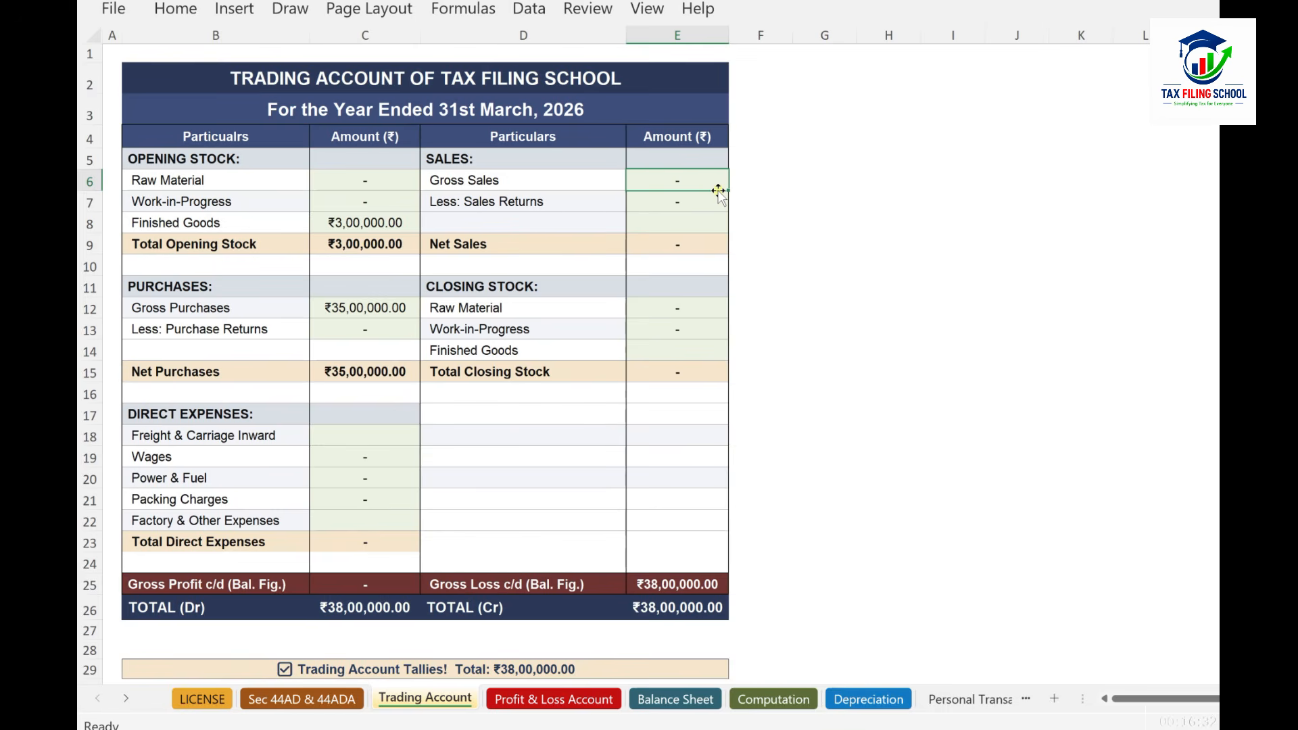
pyautogui.write('5000000')
pyautogui.press('Return')
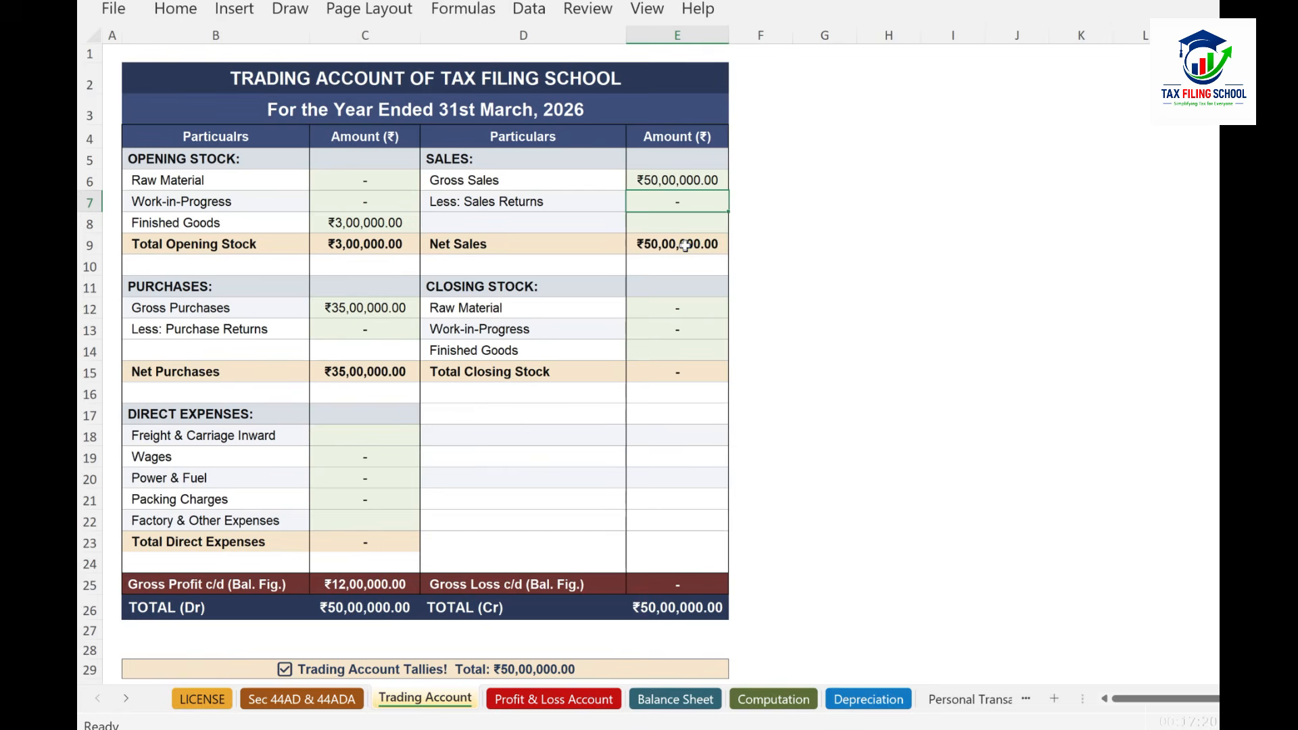
# Review the entered opening stock, purchases and sales, and set the closing stock of finished goods to 450000
pyautogui.click(378, 221)
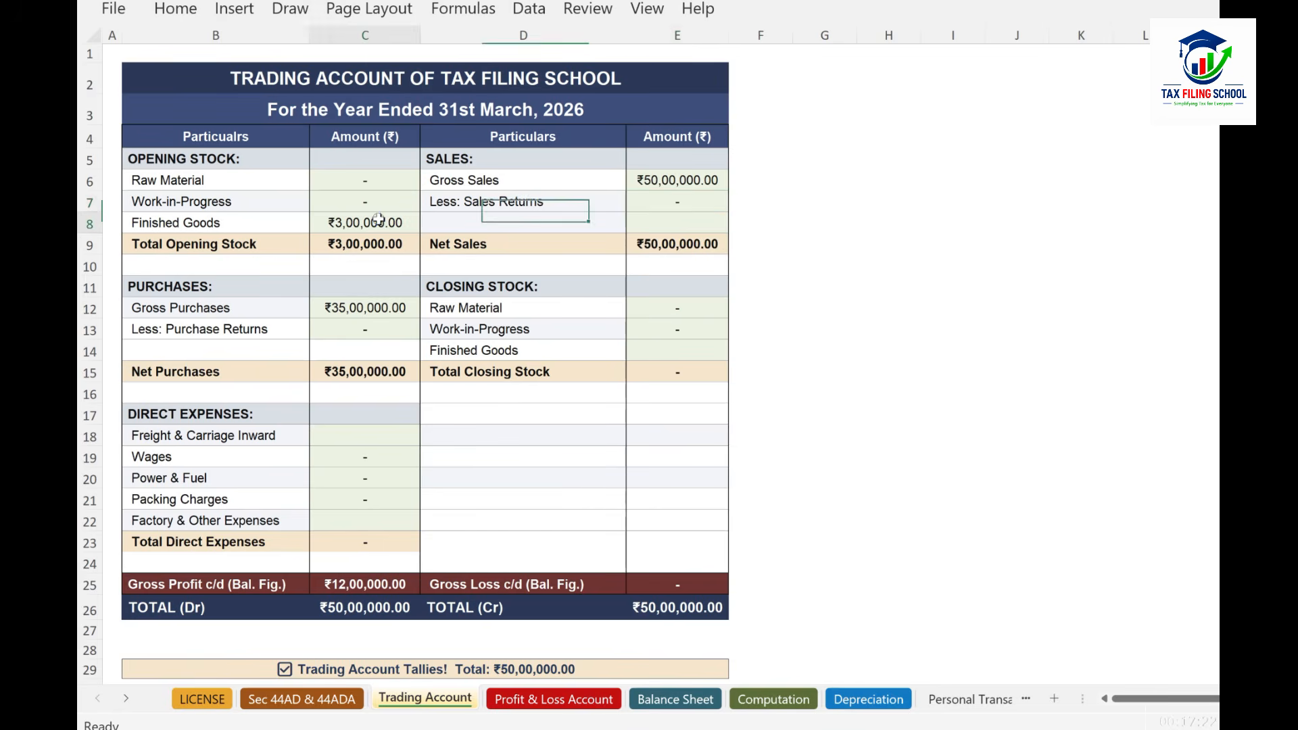
pyautogui.click(371, 309)
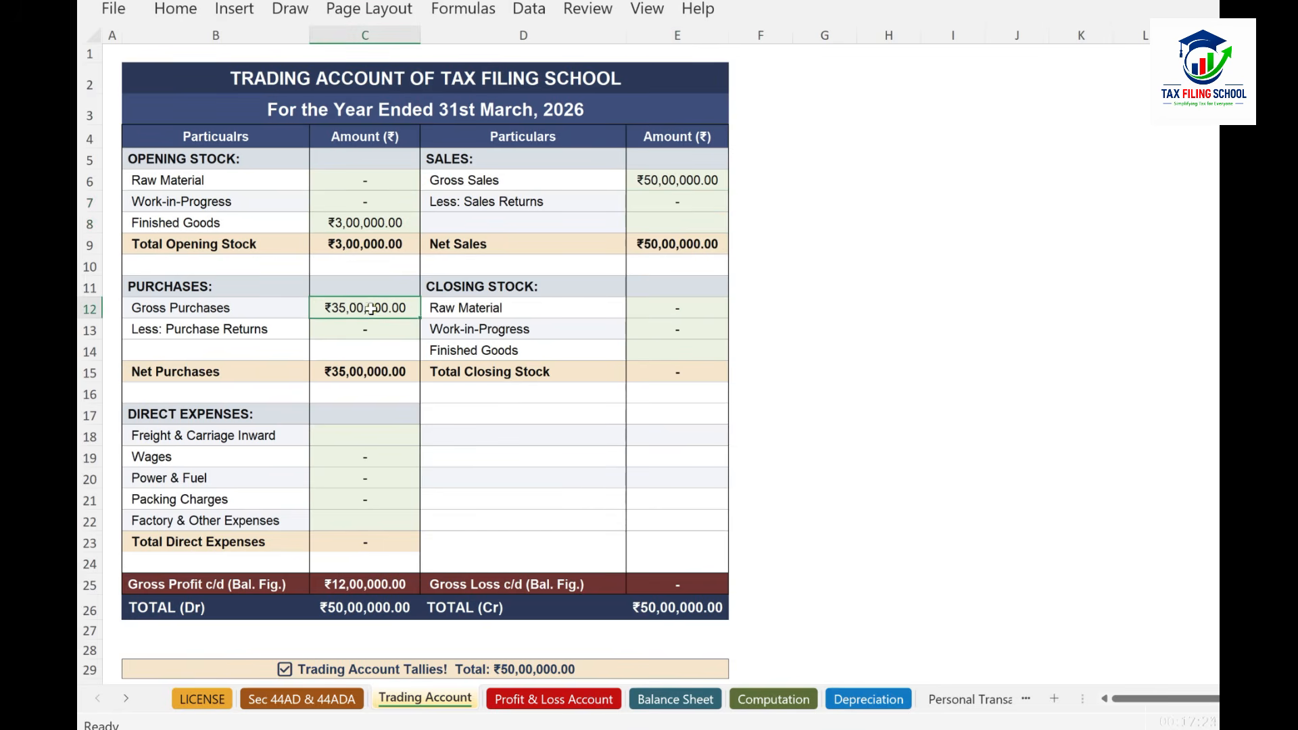
pyautogui.click(682, 180)
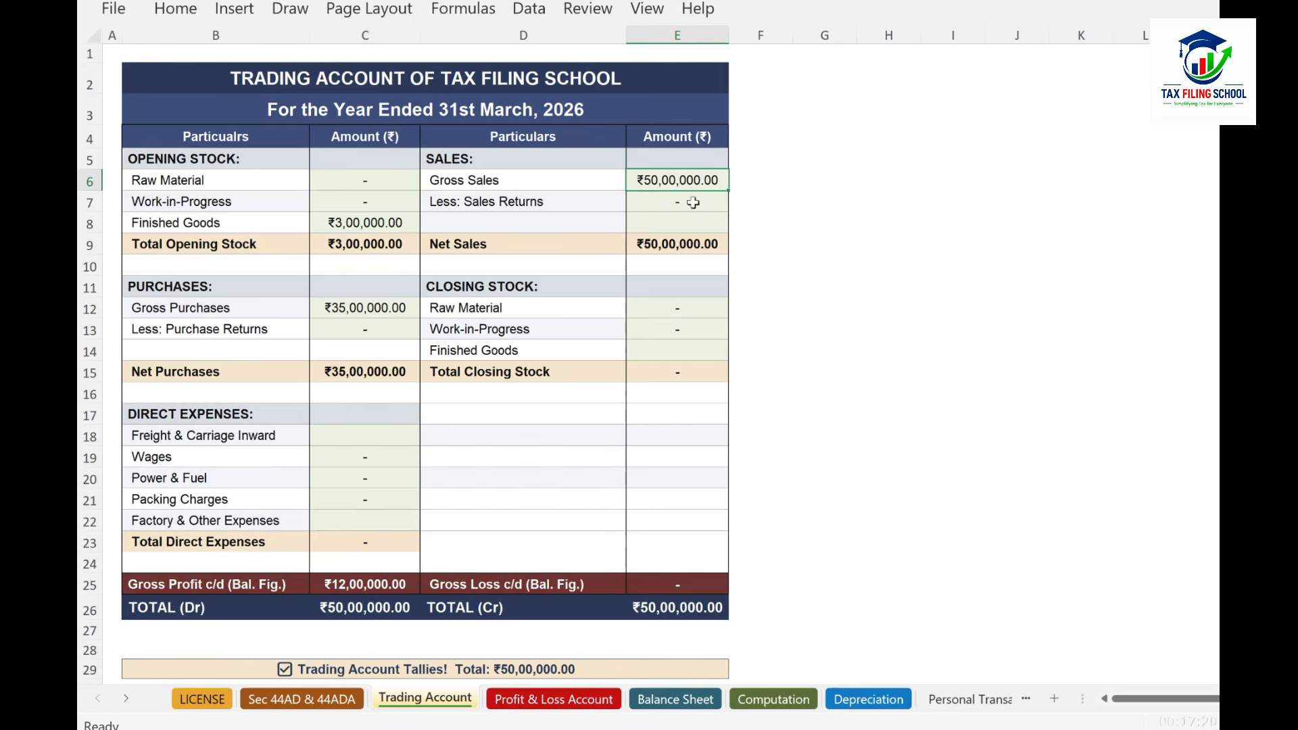
pyautogui.click(679, 352)
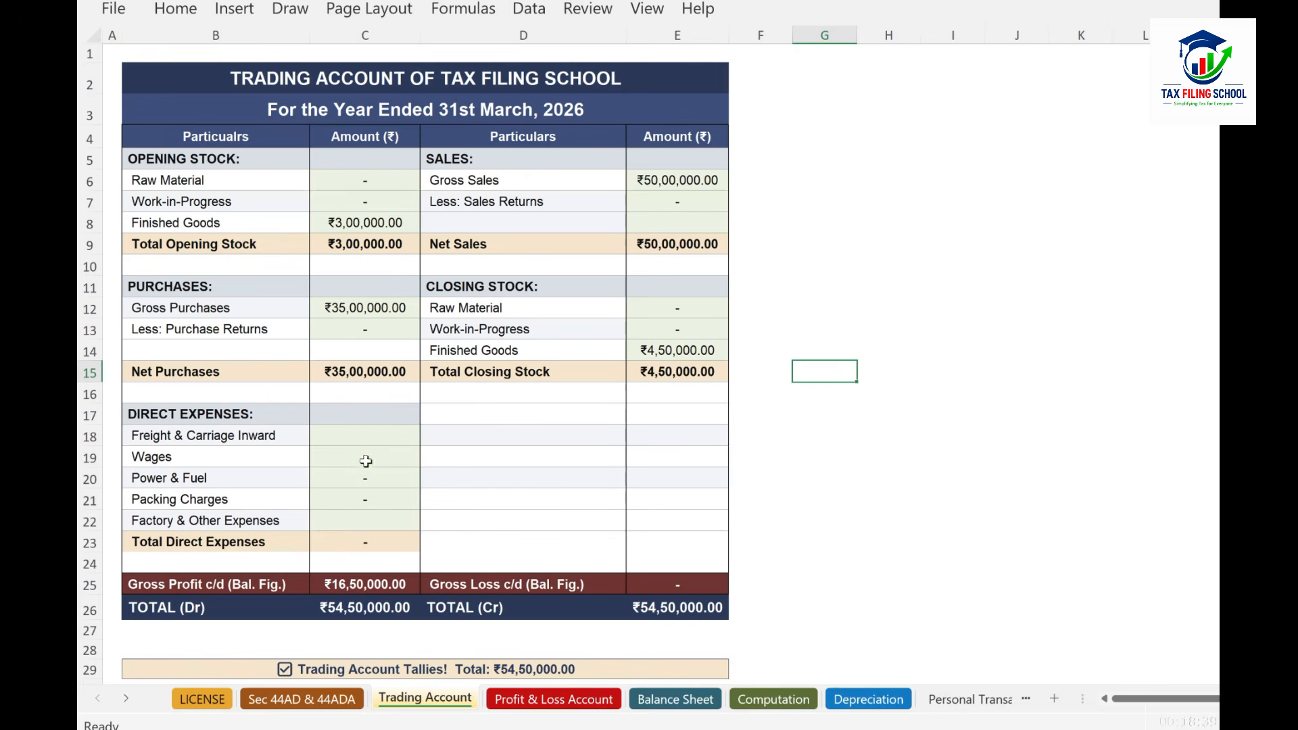
# Fill in the direct expenses with wages of 90000, power and fuel of 50000 and packing charges of 15000
pyautogui.click(375, 437)
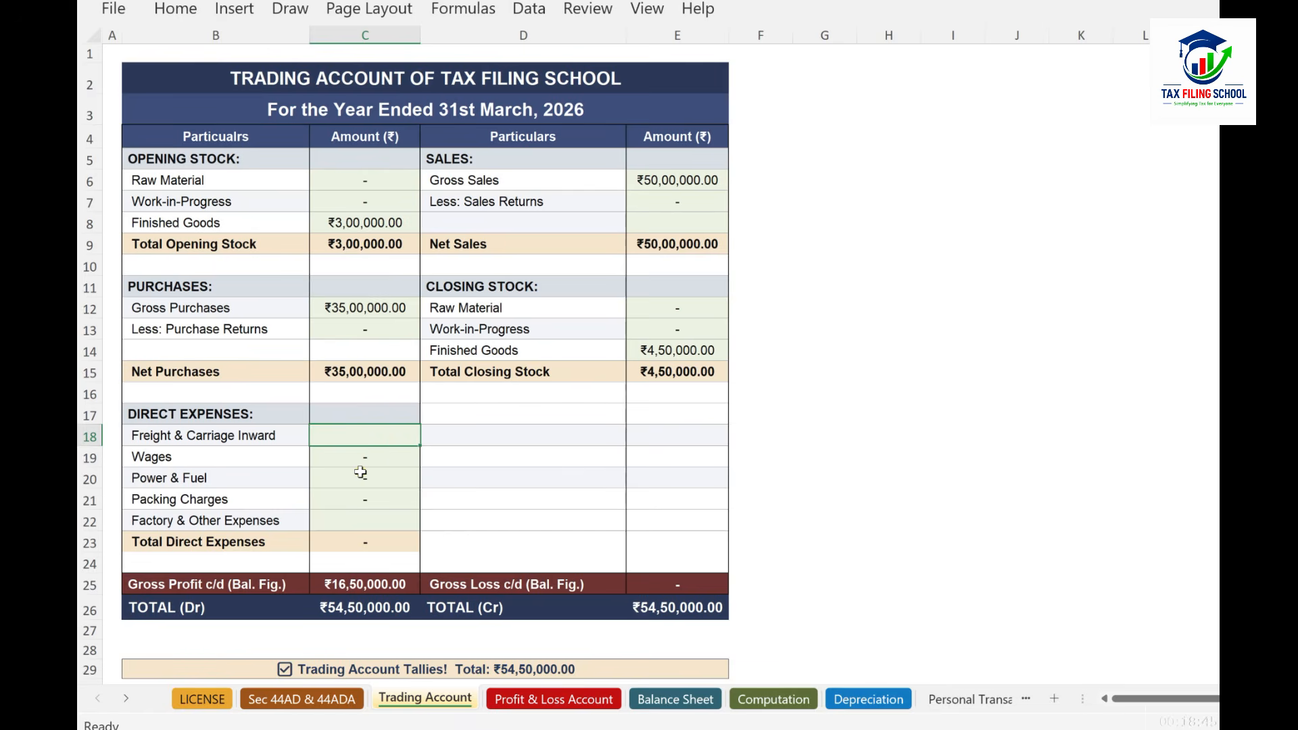
pyautogui.click(378, 458)
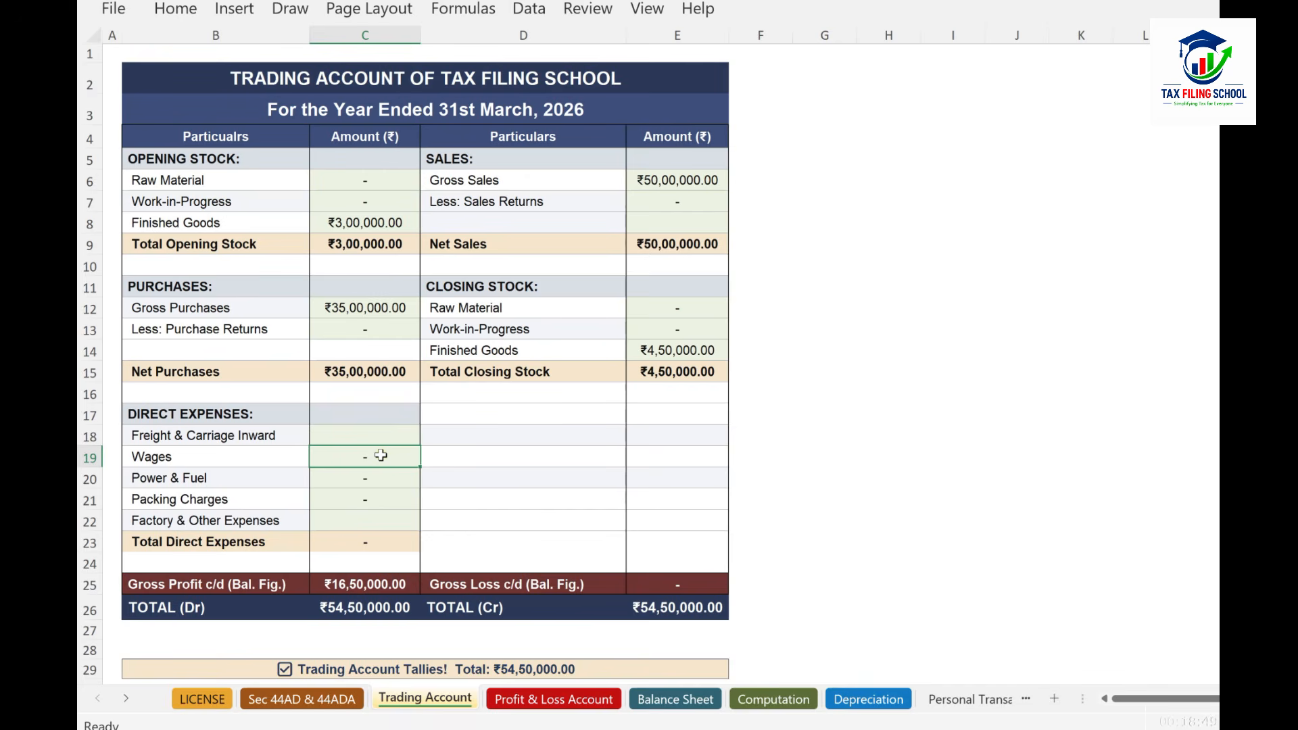
pyautogui.click(369, 482)
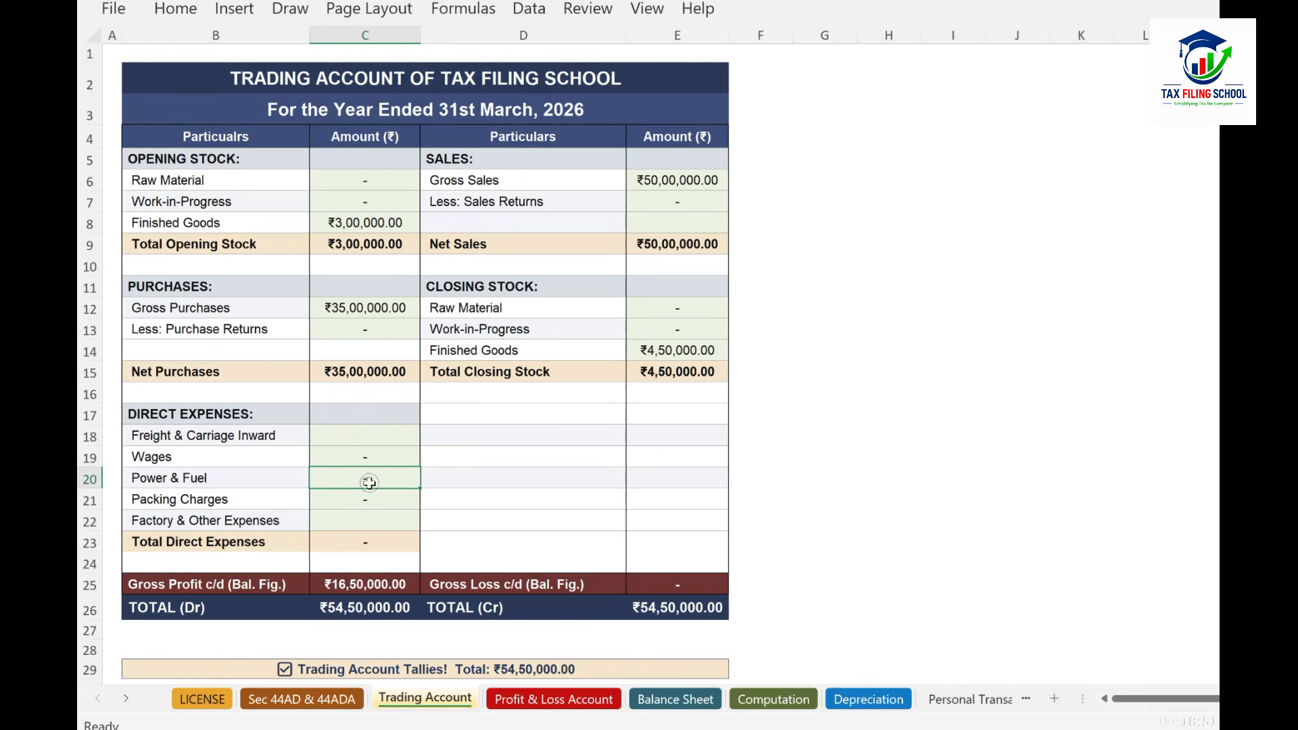
pyautogui.click(371, 502)
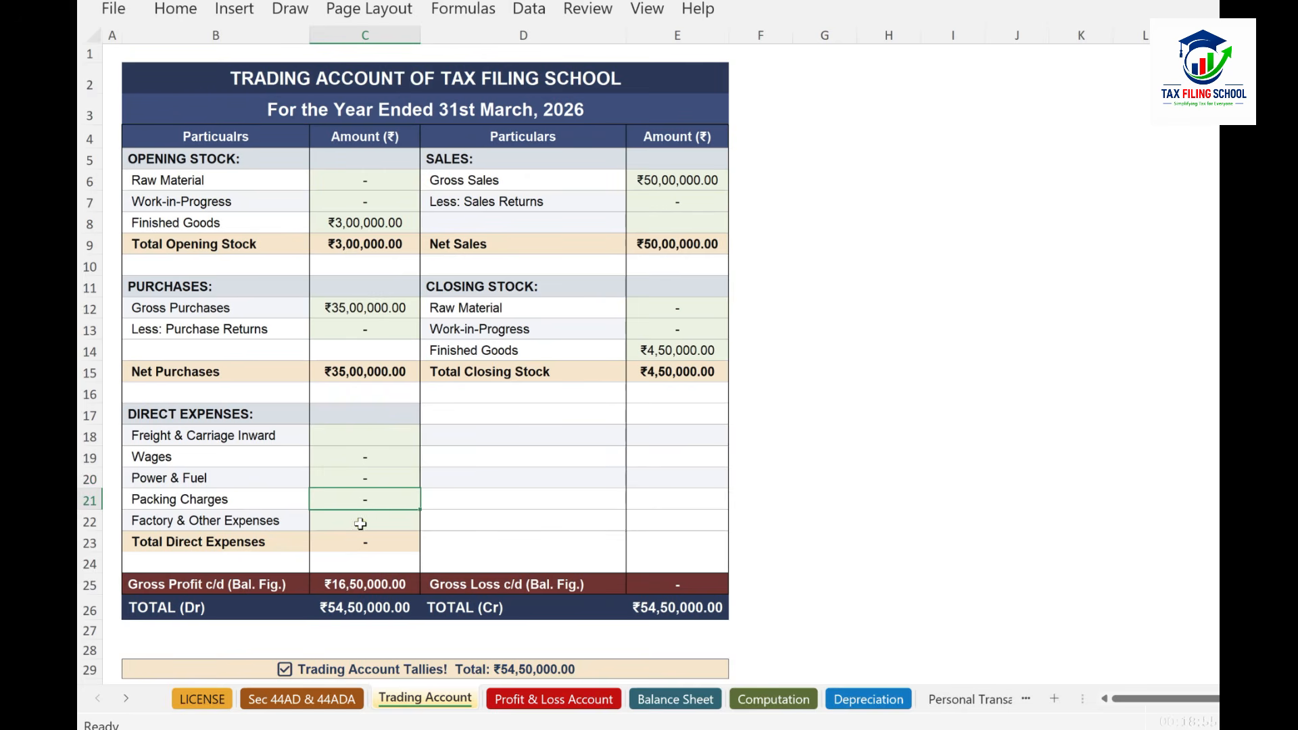
pyautogui.click(360, 524)
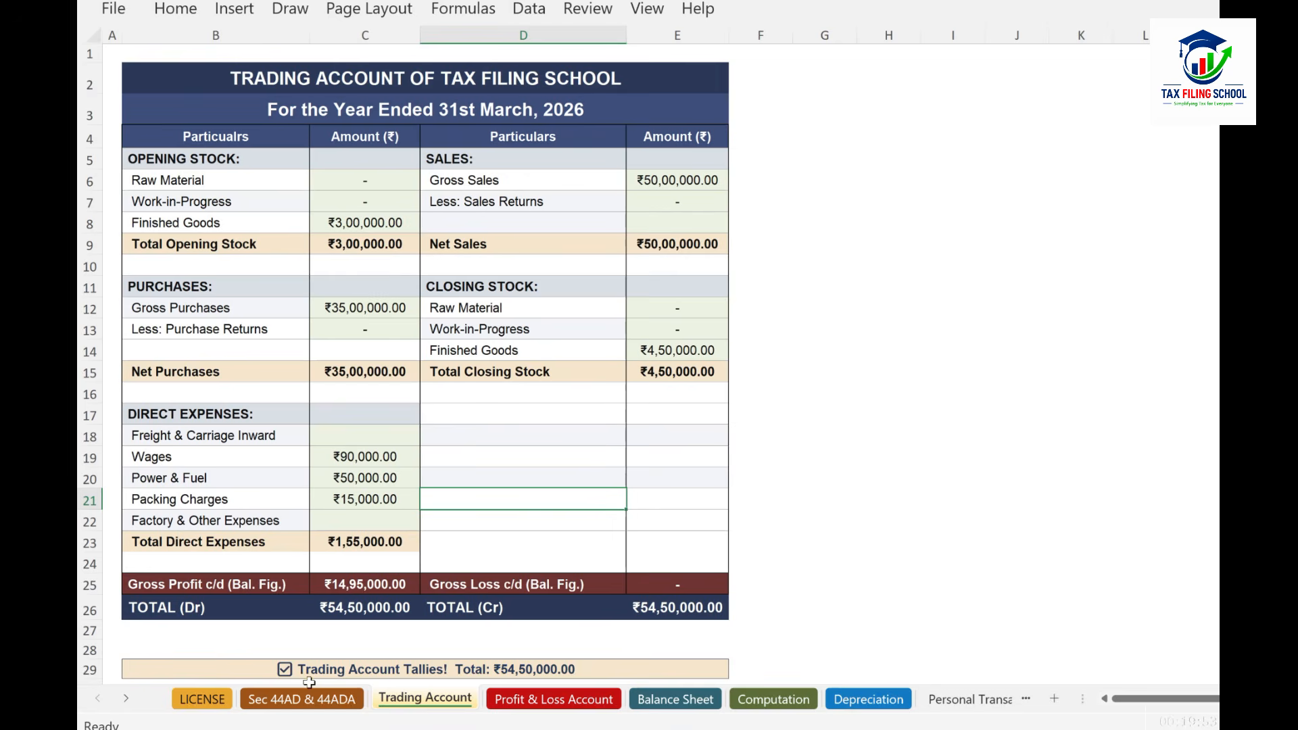
# Check the Trading Account totals and how the closing stock is carried into the Balance Sheet's current assets
pyautogui.scroll(-1, 317, 615)
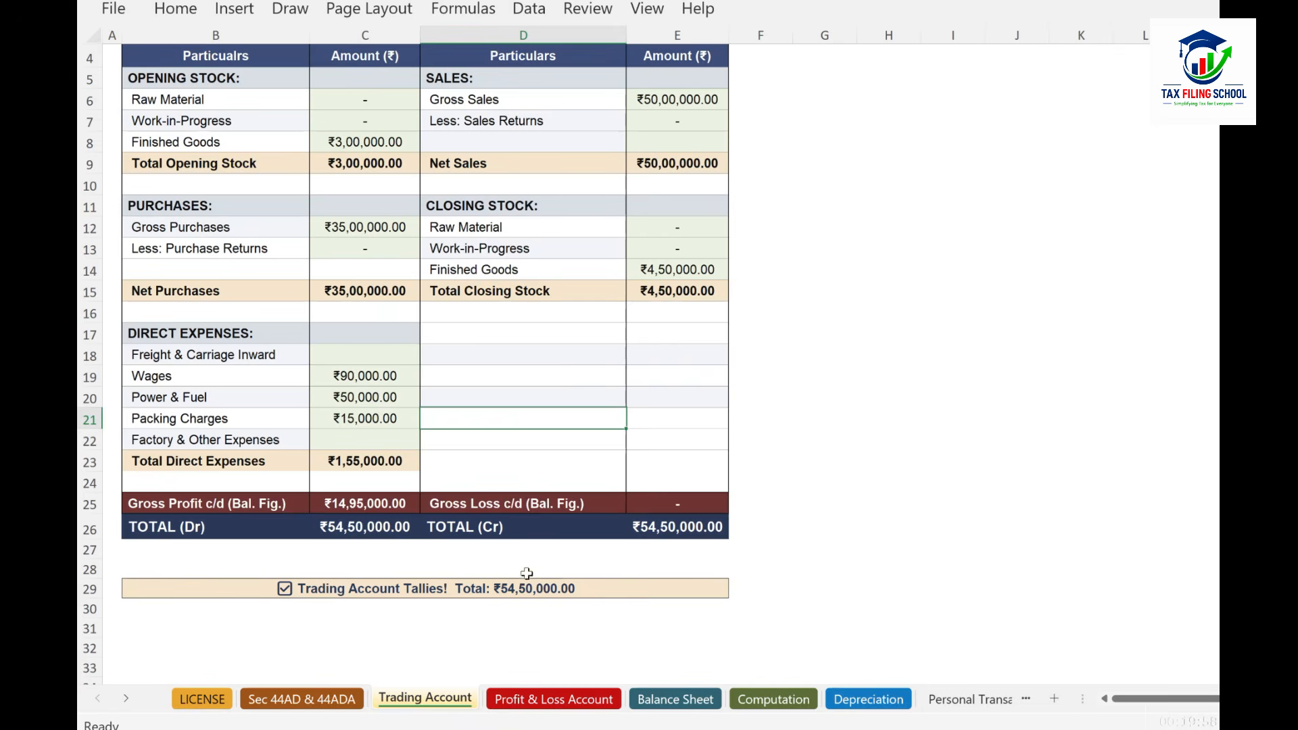
pyautogui.scroll(1, 525, 630)
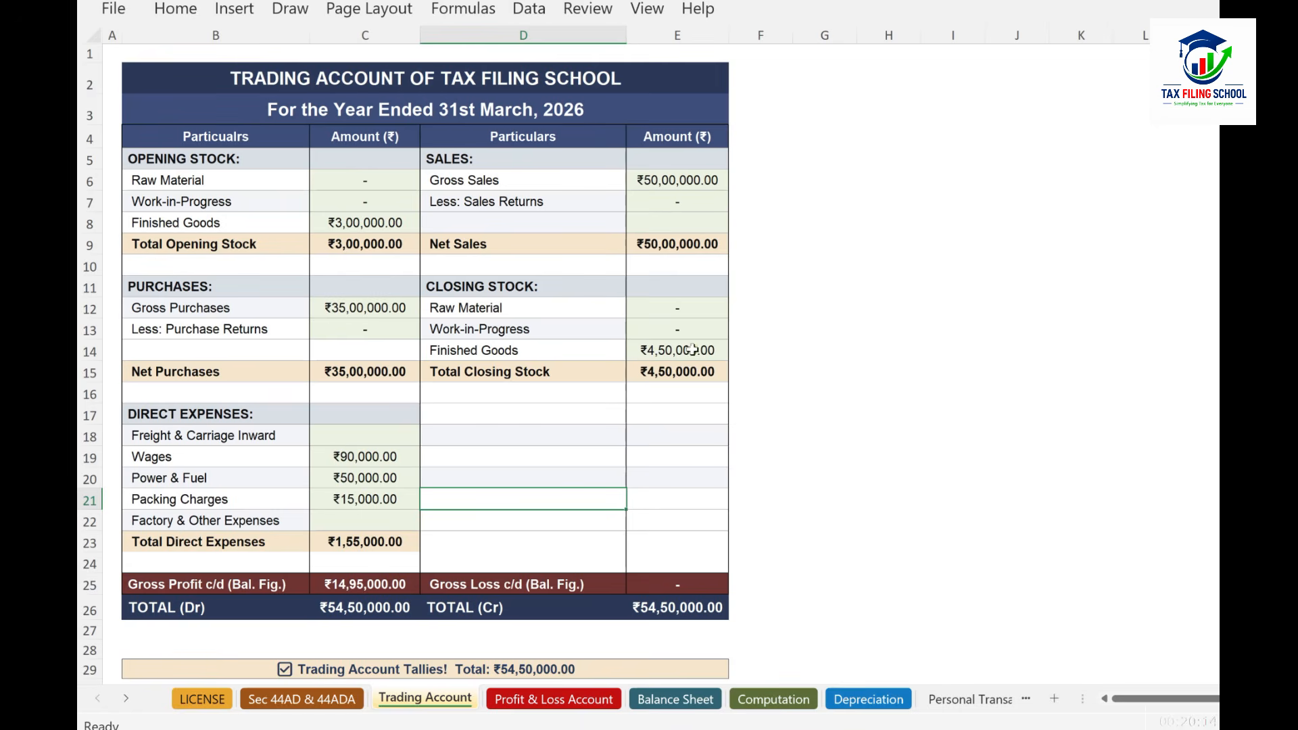
pyautogui.click(676, 700)
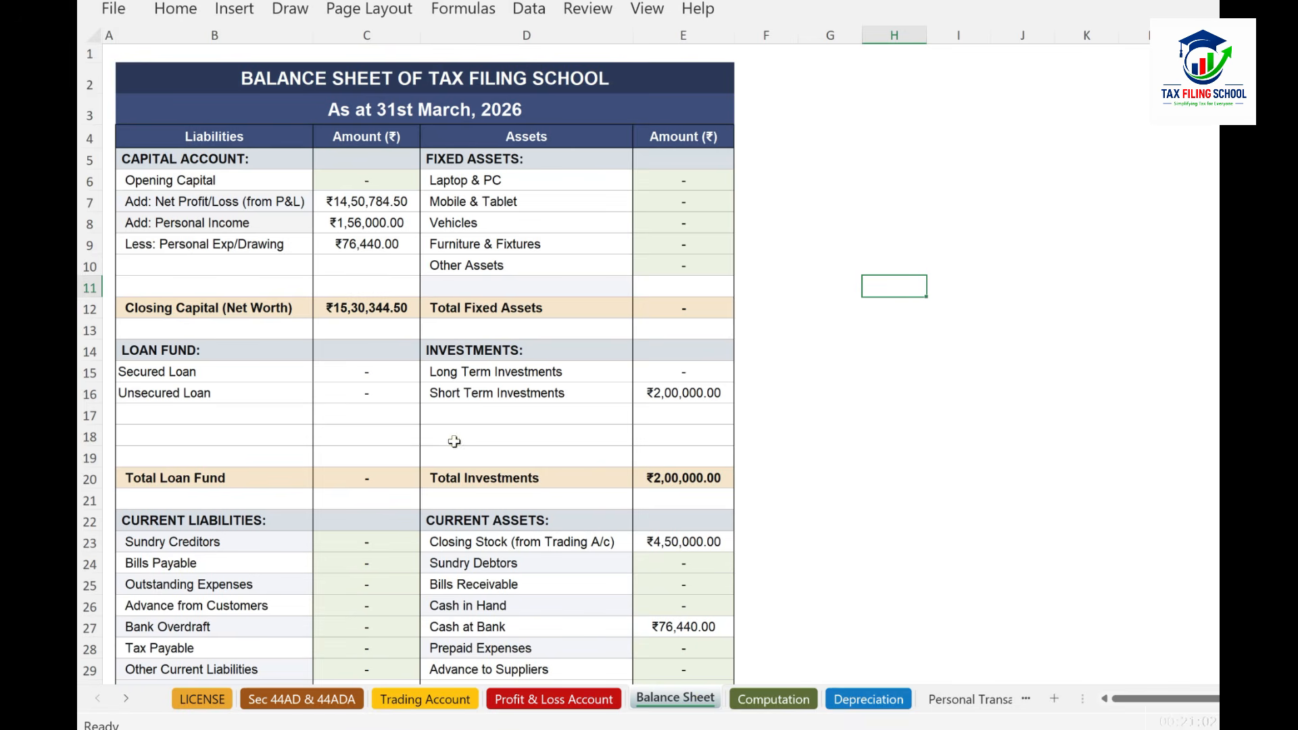
pyautogui.scroll(-1, 600, 450)
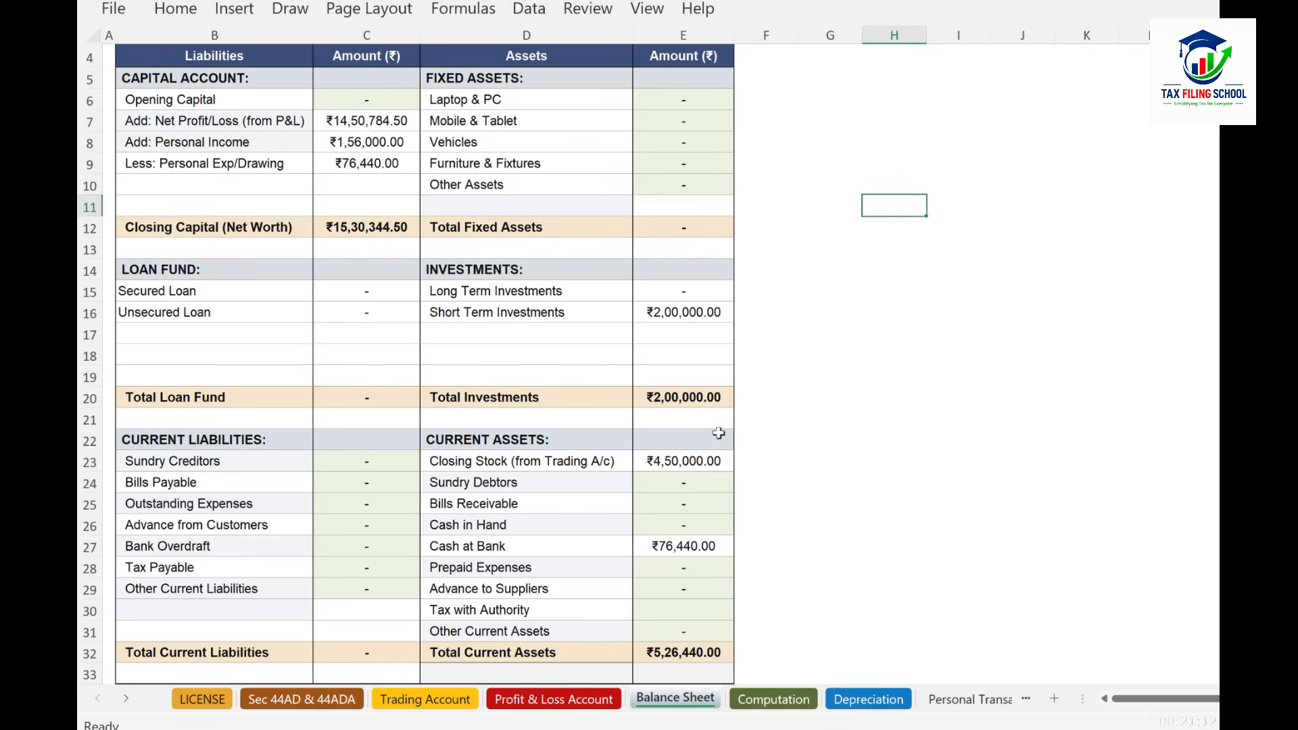
pyautogui.hotkey('ctrl', 'pageup')
pyautogui.hotkey('ctrl', 'pageup')
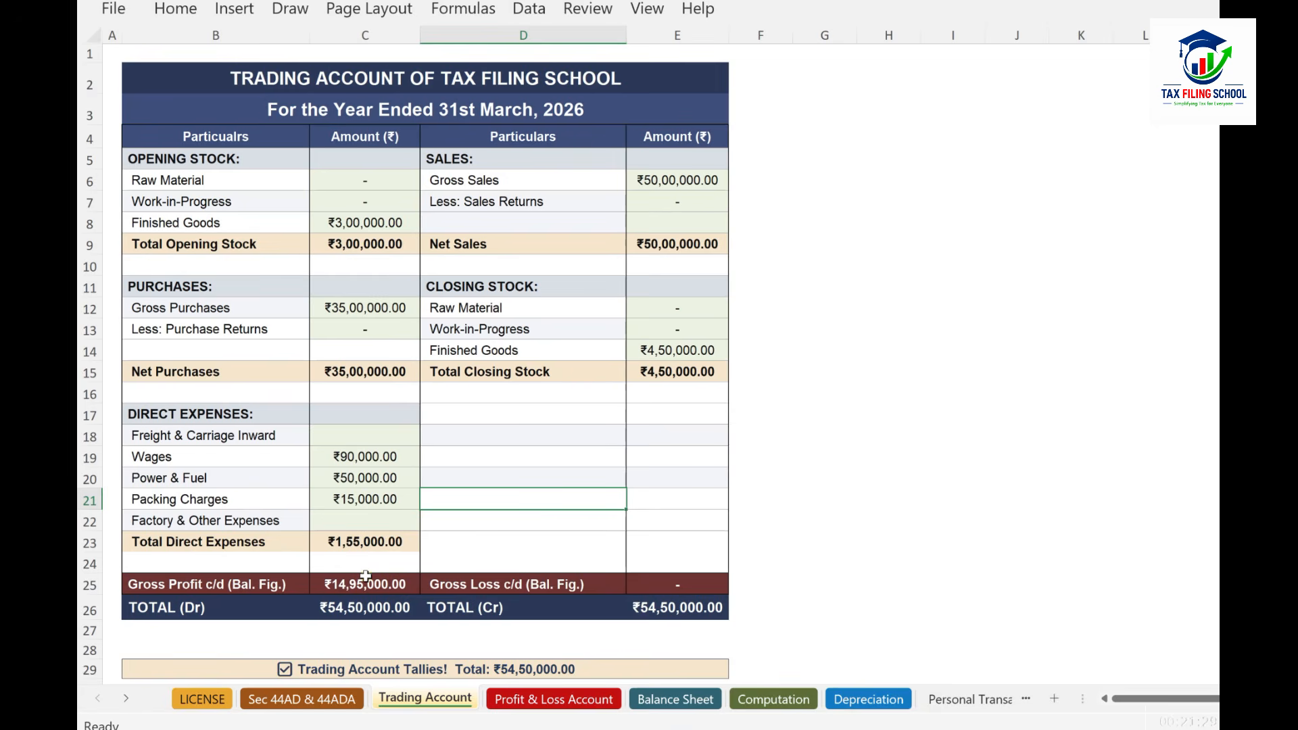
# Open the Profit & Loss Account and examine the professional fees and consultancy charges lines under professional income
pyautogui.click(558, 699)
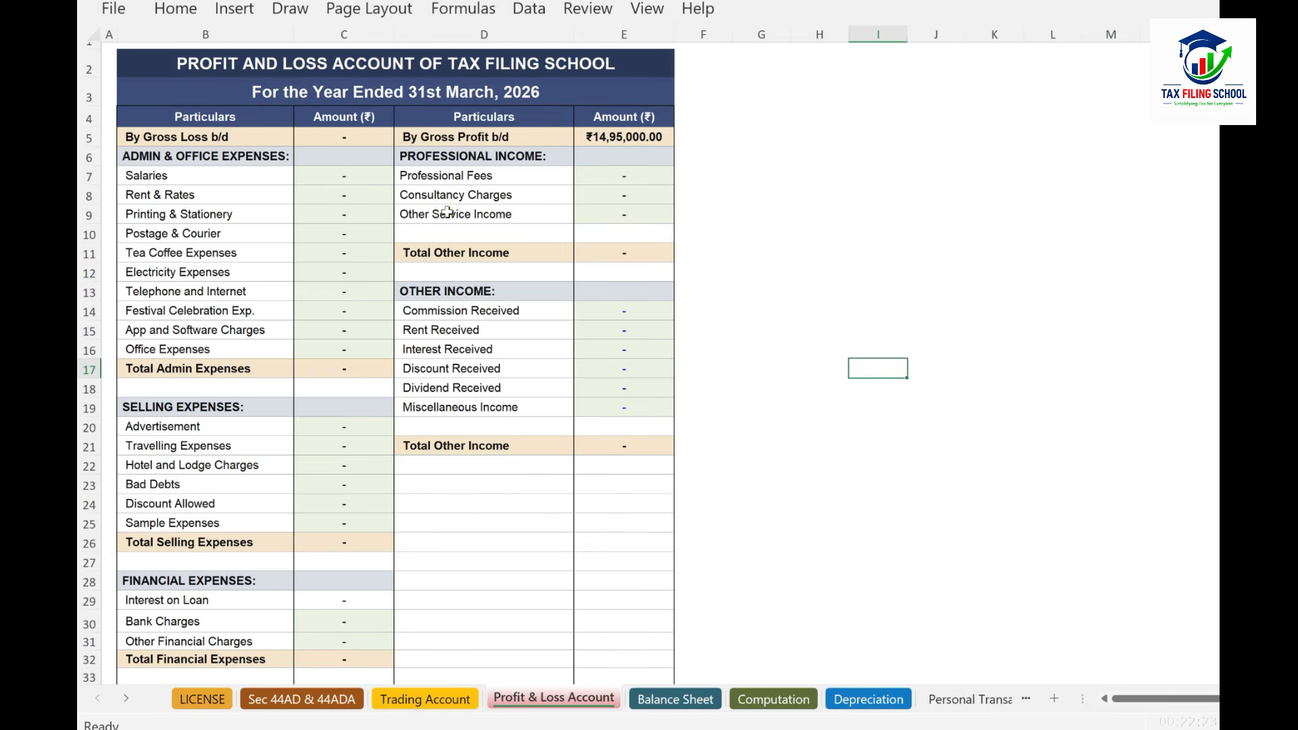
pyautogui.click(623, 176)
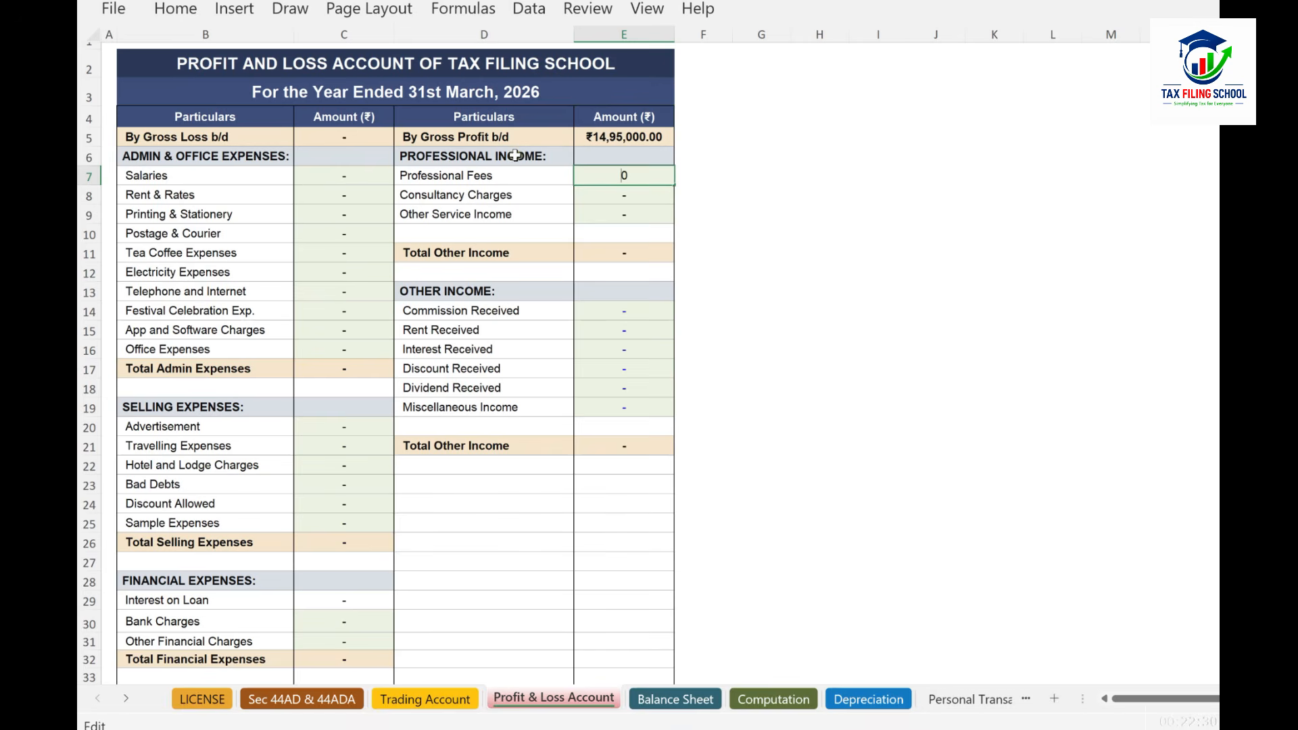
pyautogui.click(505, 173)
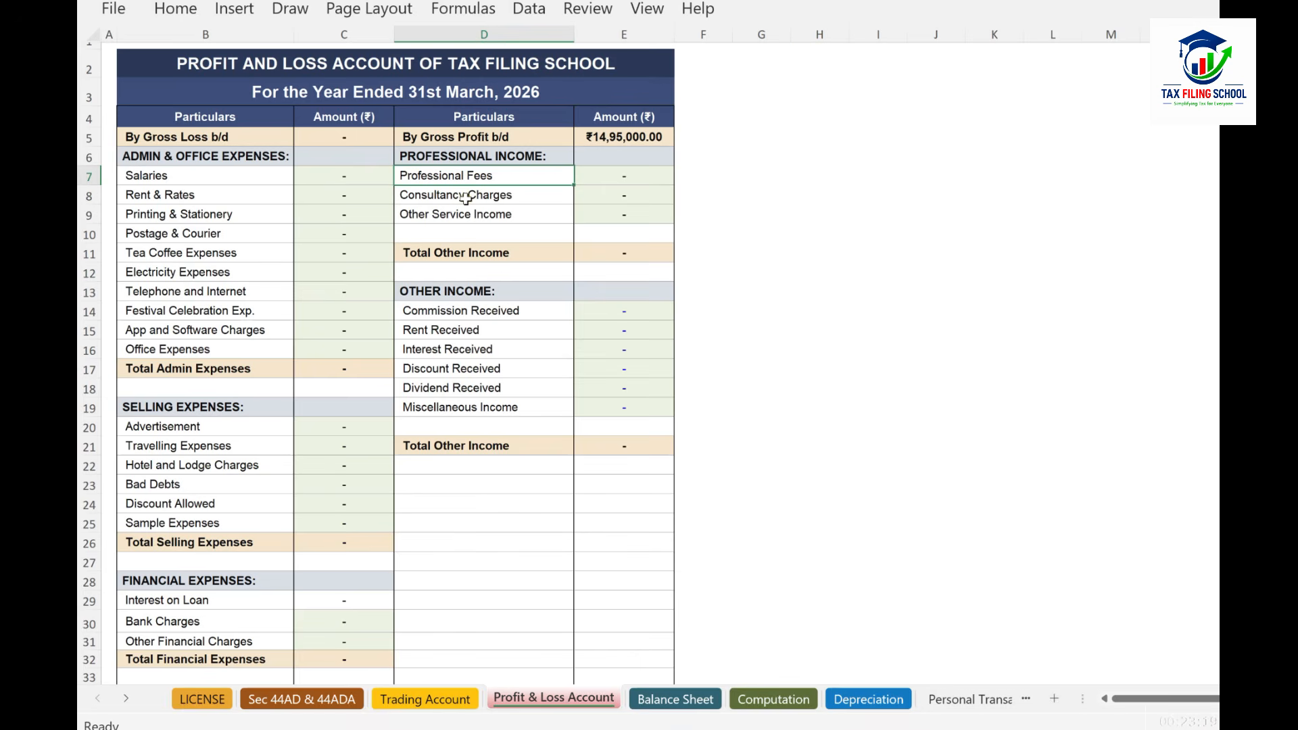
pyautogui.click(632, 199)
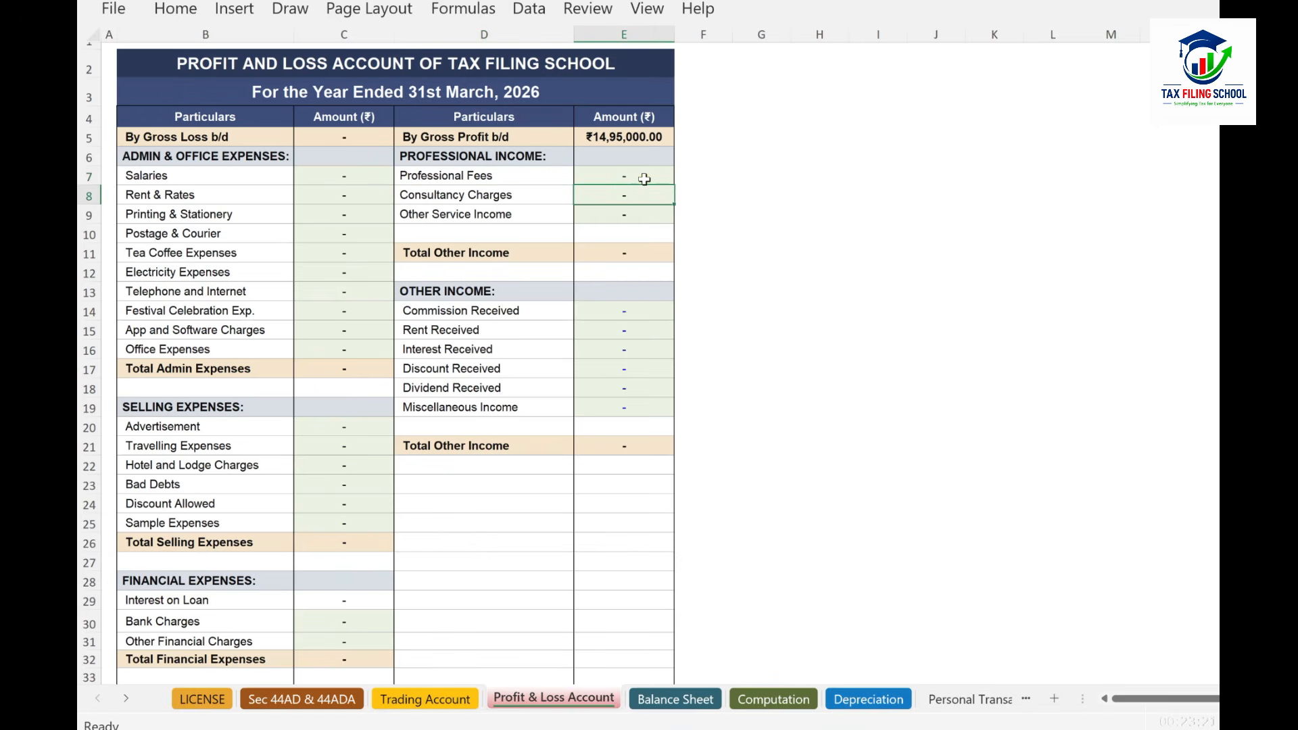
# Set the consultancy charges under professional income to 500000
pyautogui.write('5000000')
pyautogui.click(784, 246)
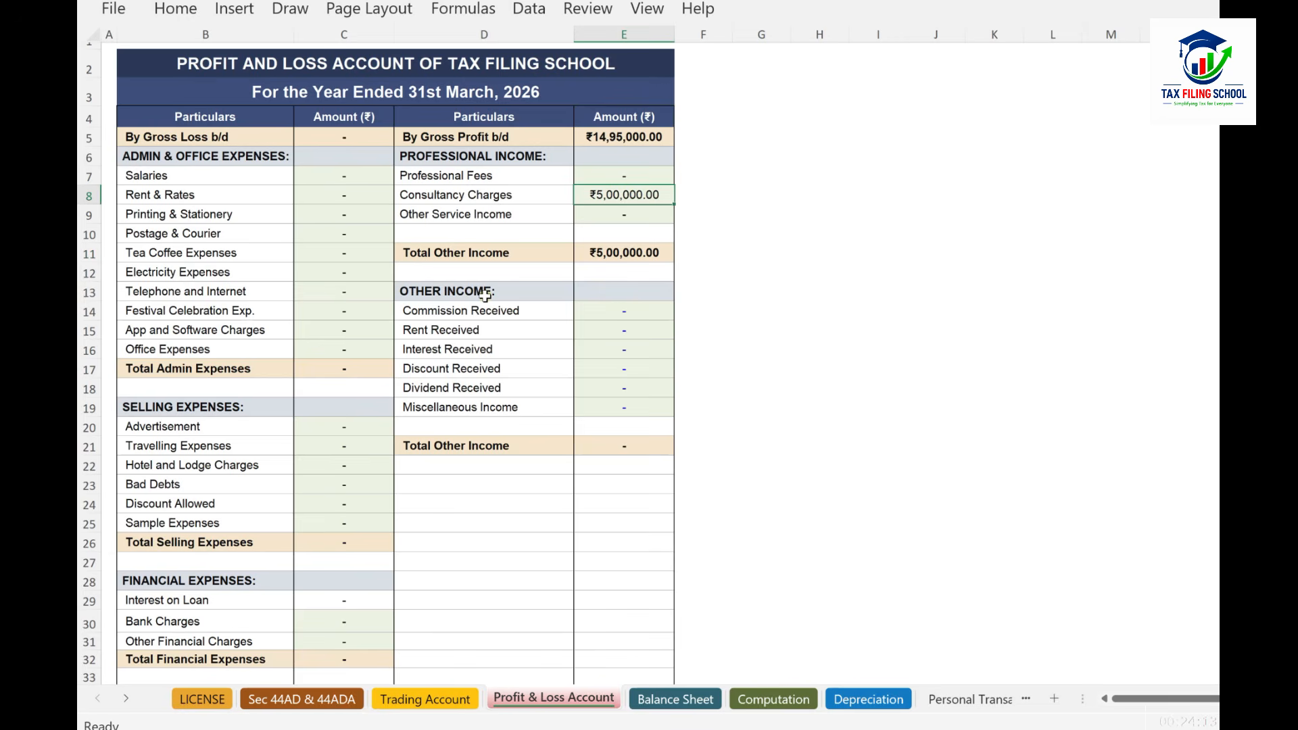
# Examine the other income lines for commission, rent, interest, discount and dividend received
pyautogui.click(624, 313)
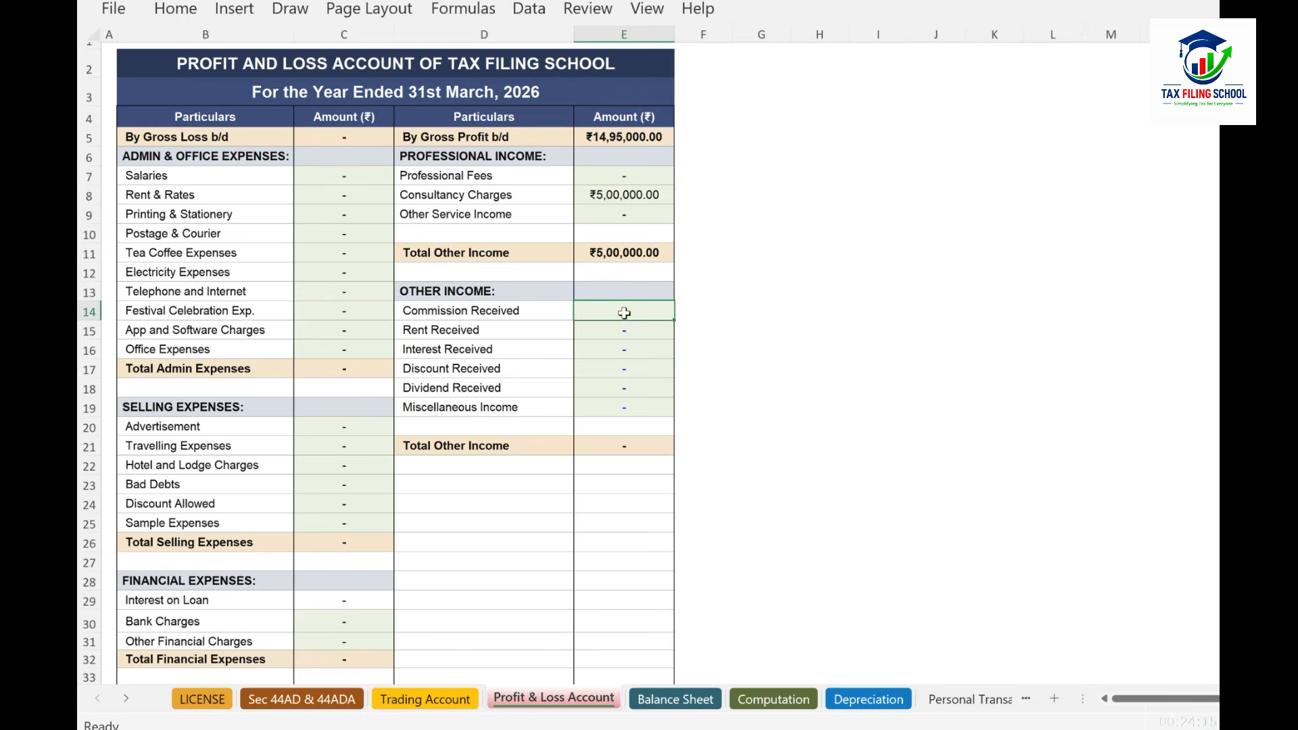
pyautogui.click(625, 330)
pyautogui.click(622, 357)
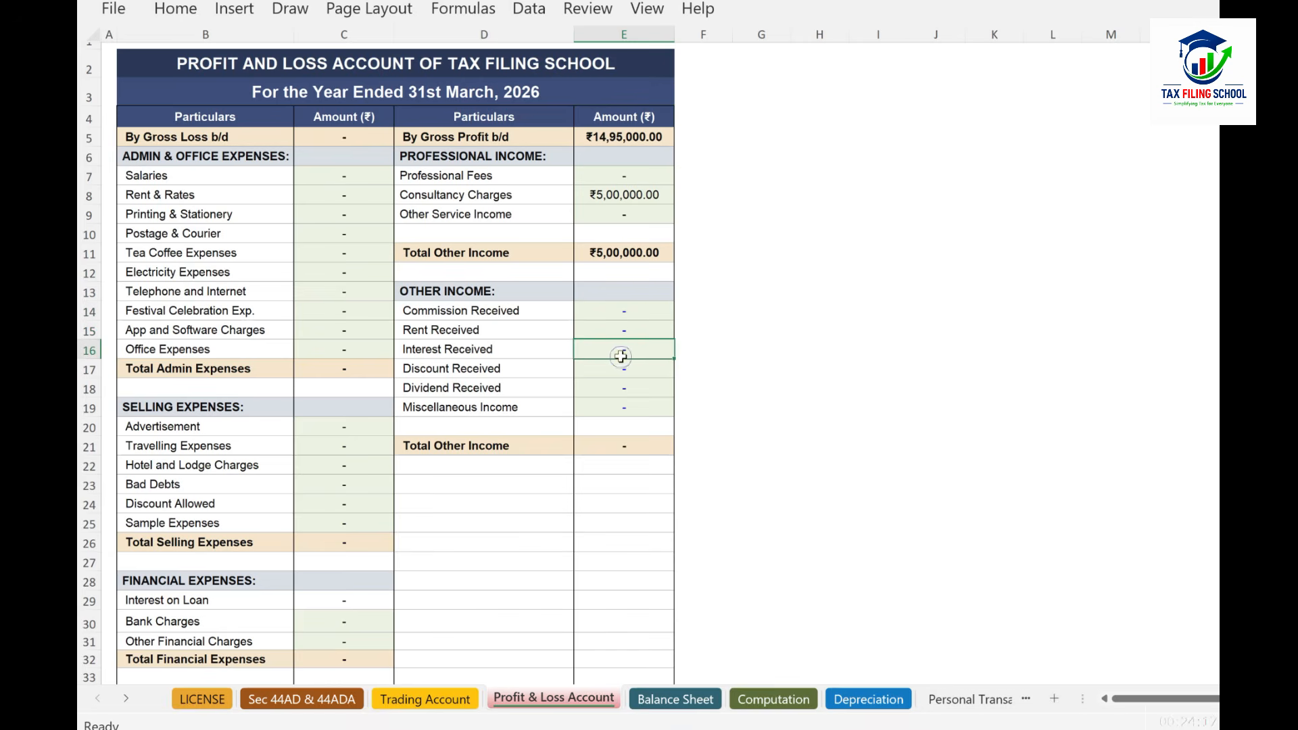
pyautogui.click(622, 330)
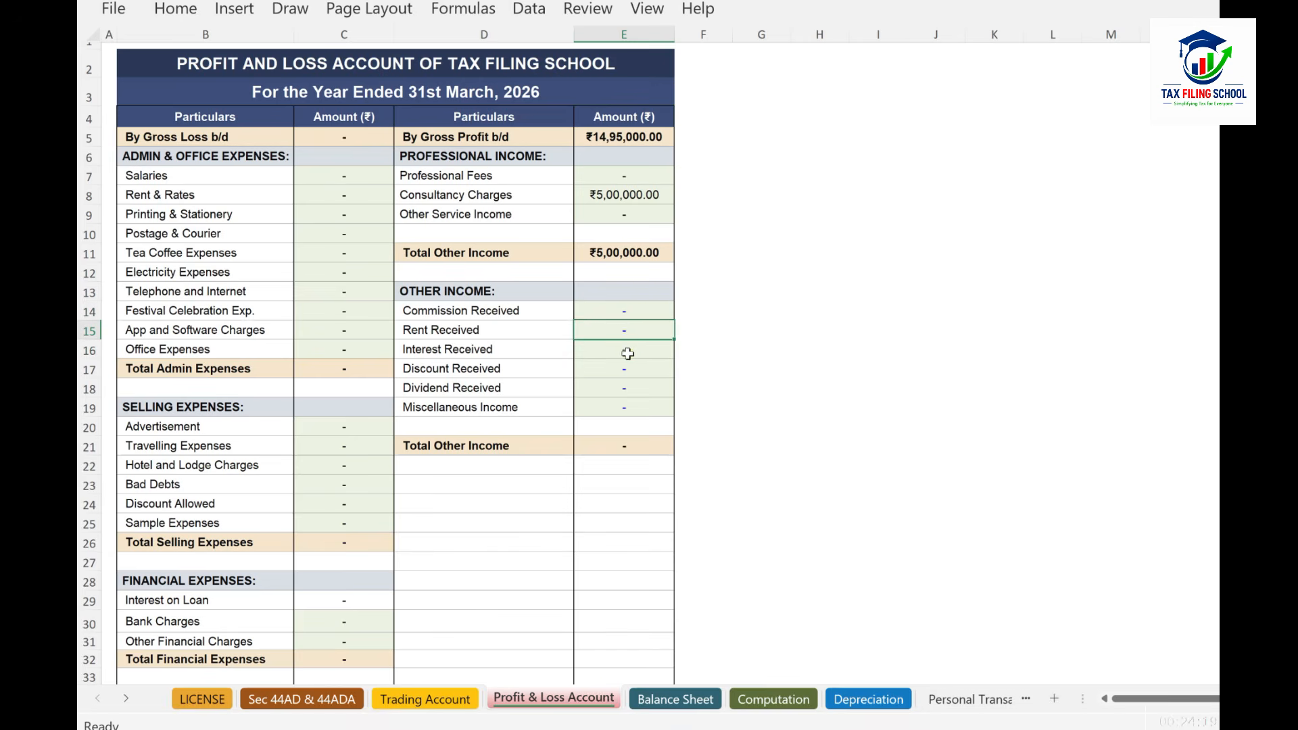
pyautogui.click(624, 352)
pyautogui.click(621, 390)
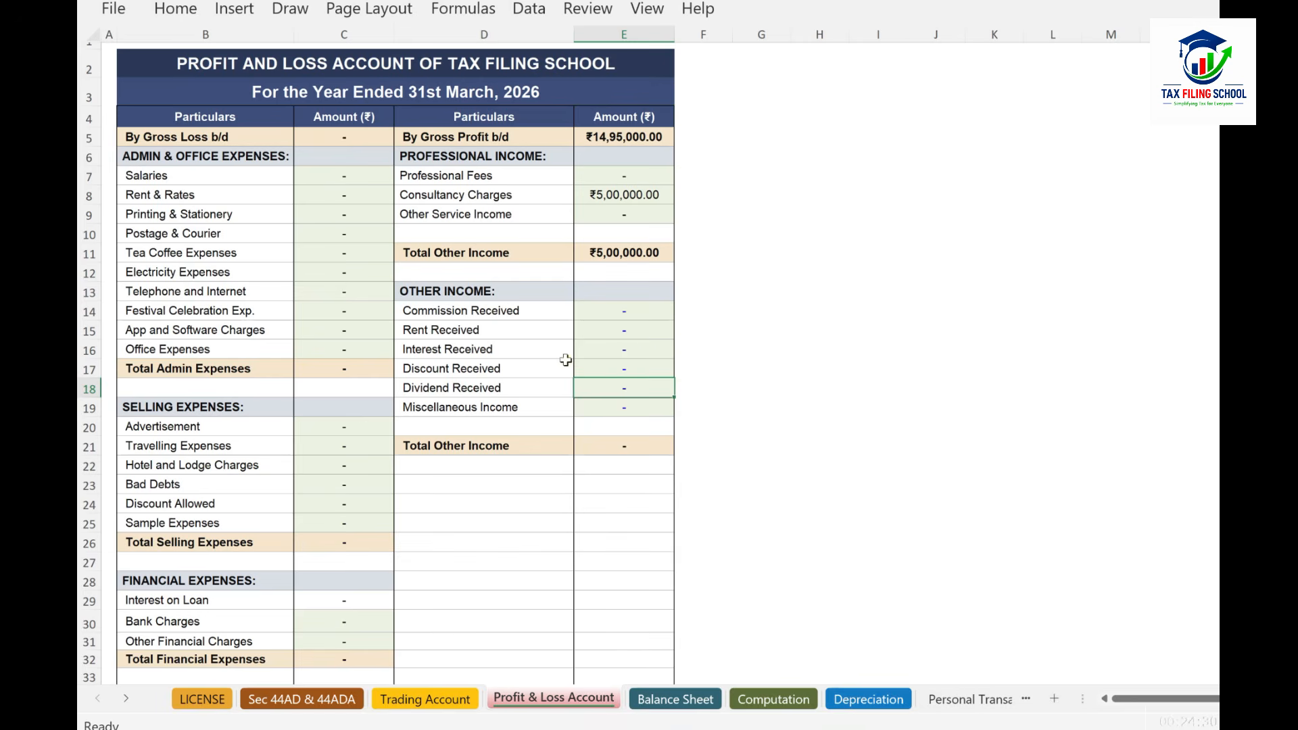
pyautogui.click(623, 353)
pyautogui.click(611, 392)
pyautogui.click(630, 313)
pyautogui.click(631, 334)
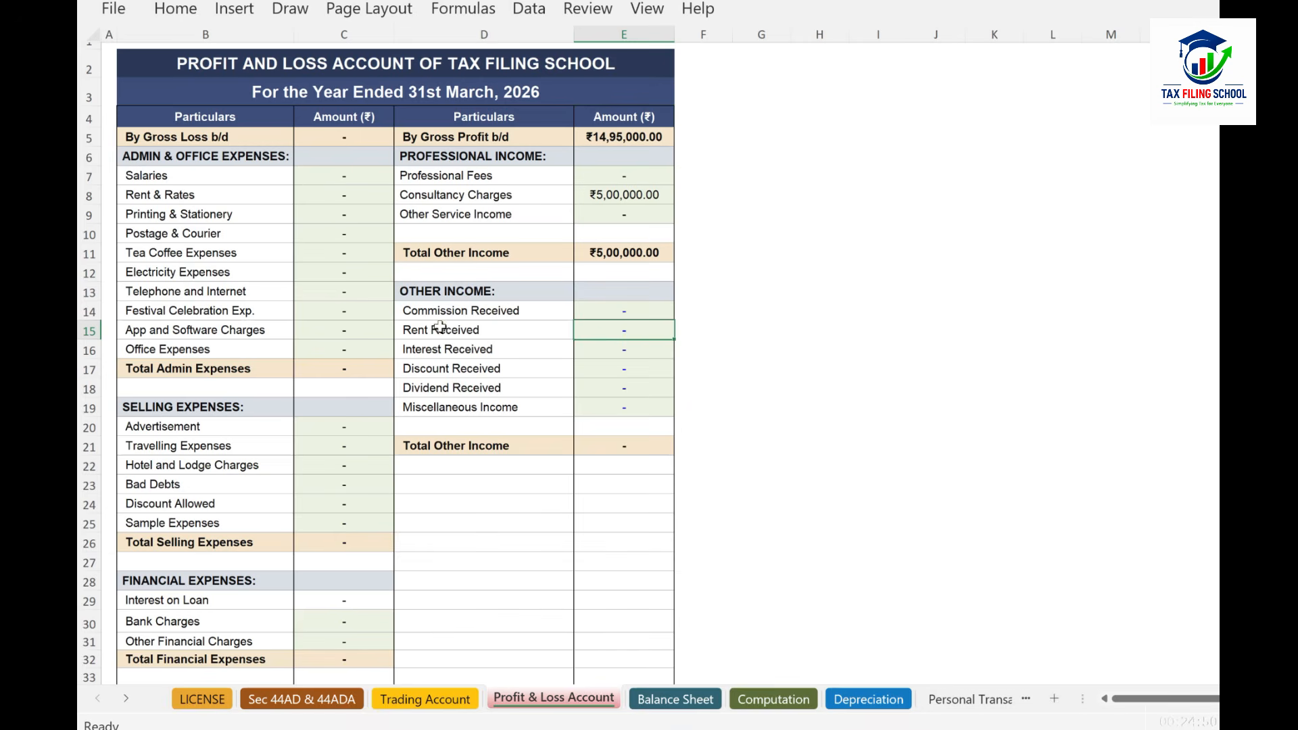
pyautogui.click(622, 353)
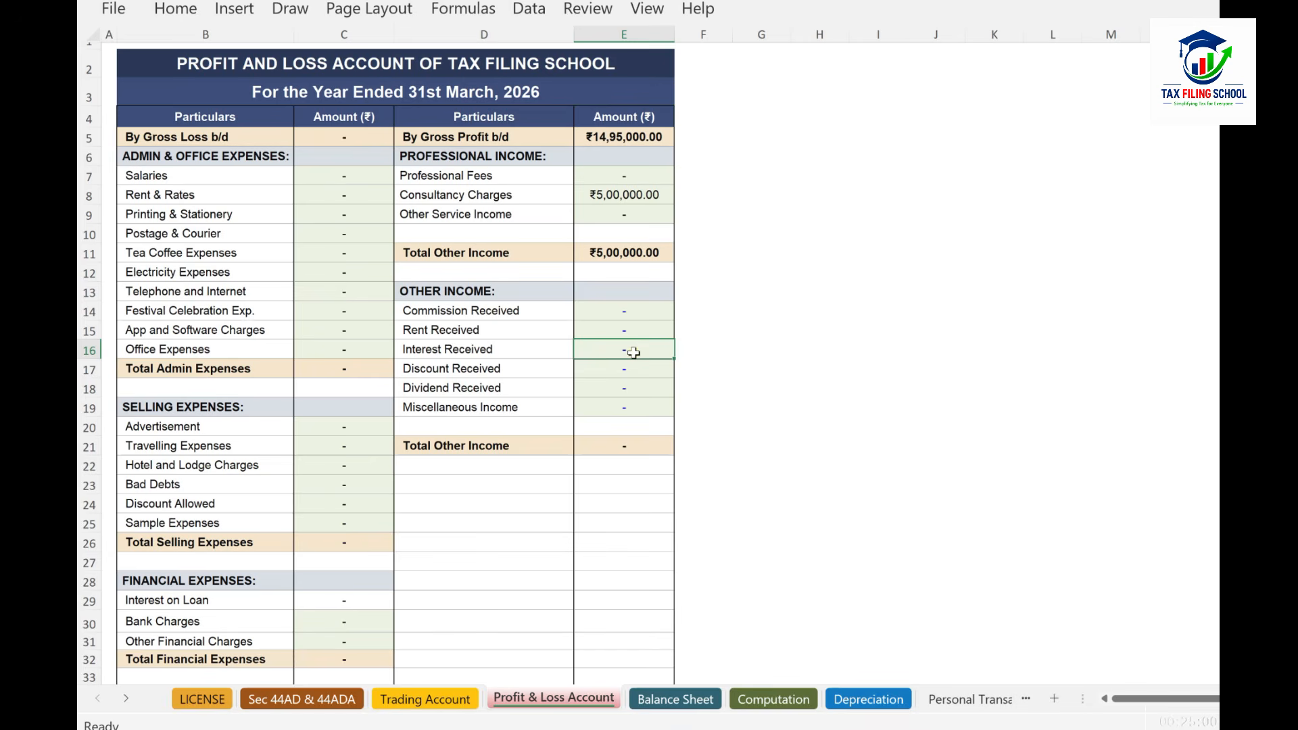
pyautogui.click(629, 396)
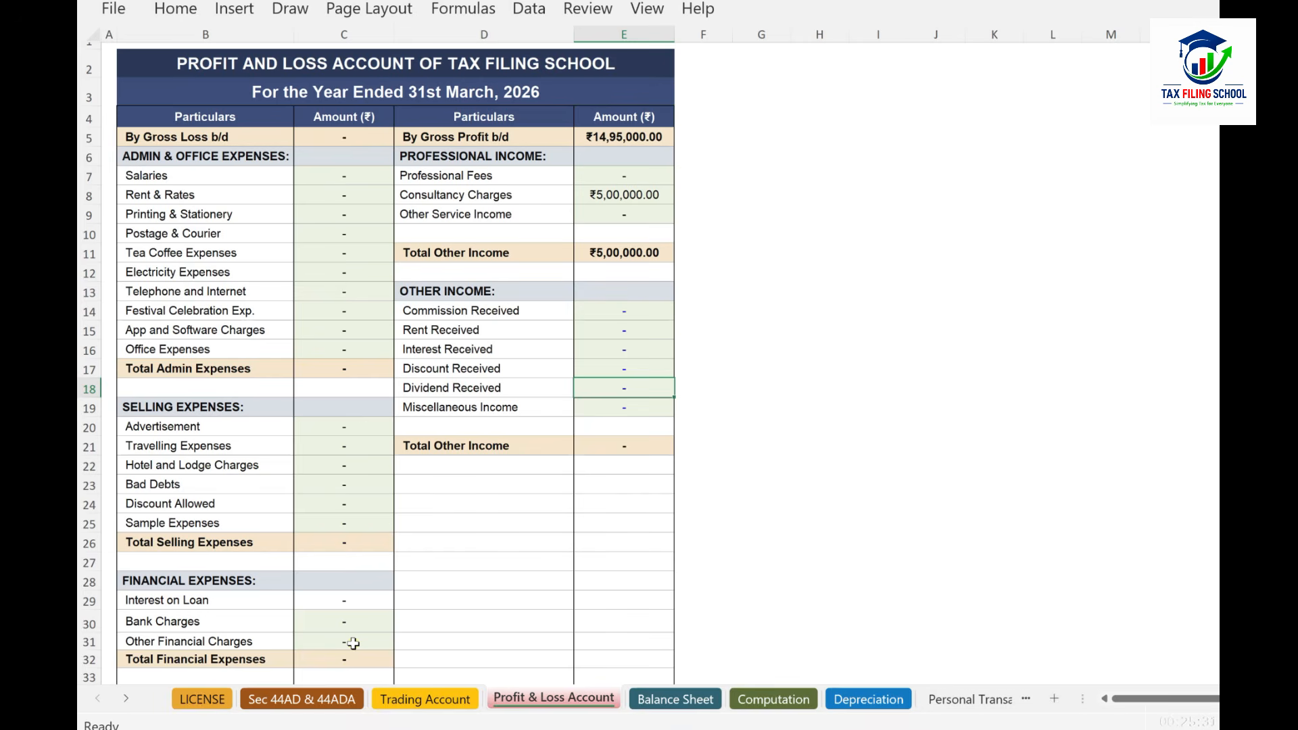
# Fill in the admin and office expenses with salaries of 286000 and rent and rates of 175000
pyautogui.click(347, 177)
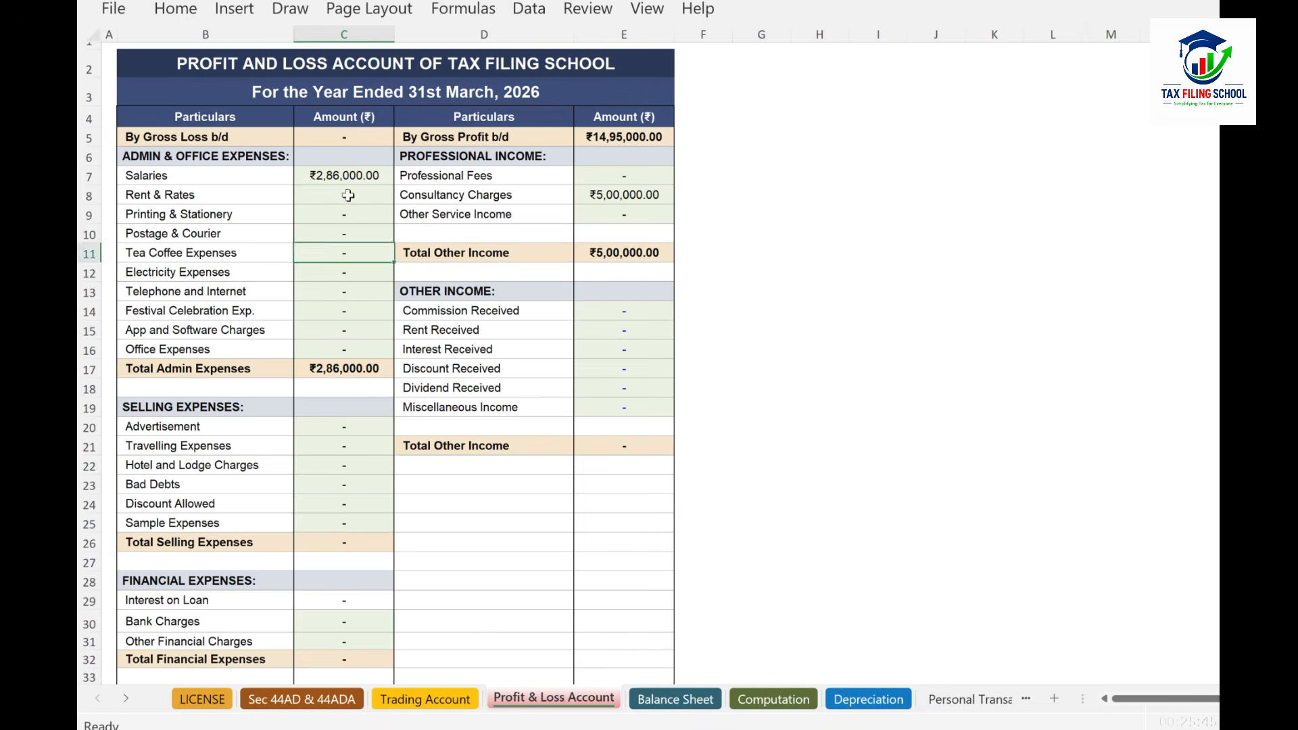
pyautogui.click(348, 196)
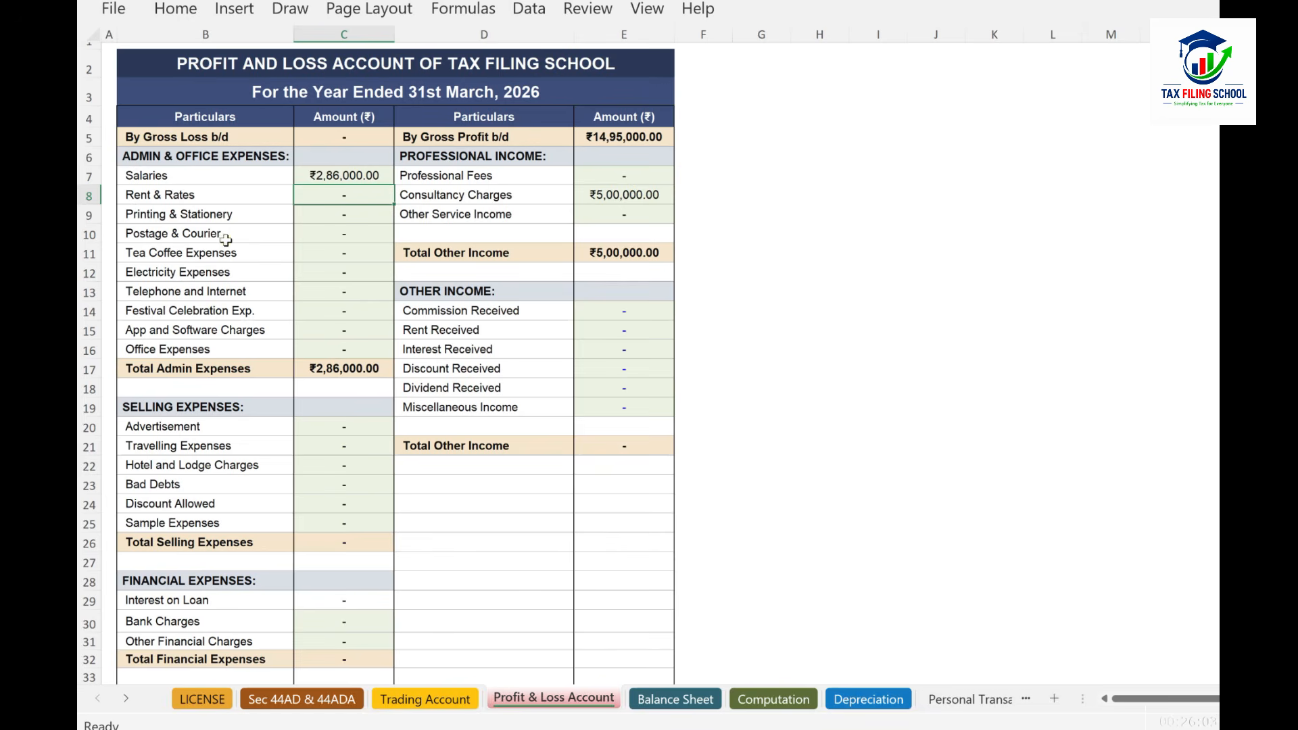
pyautogui.click(348, 197)
pyautogui.click(343, 214)
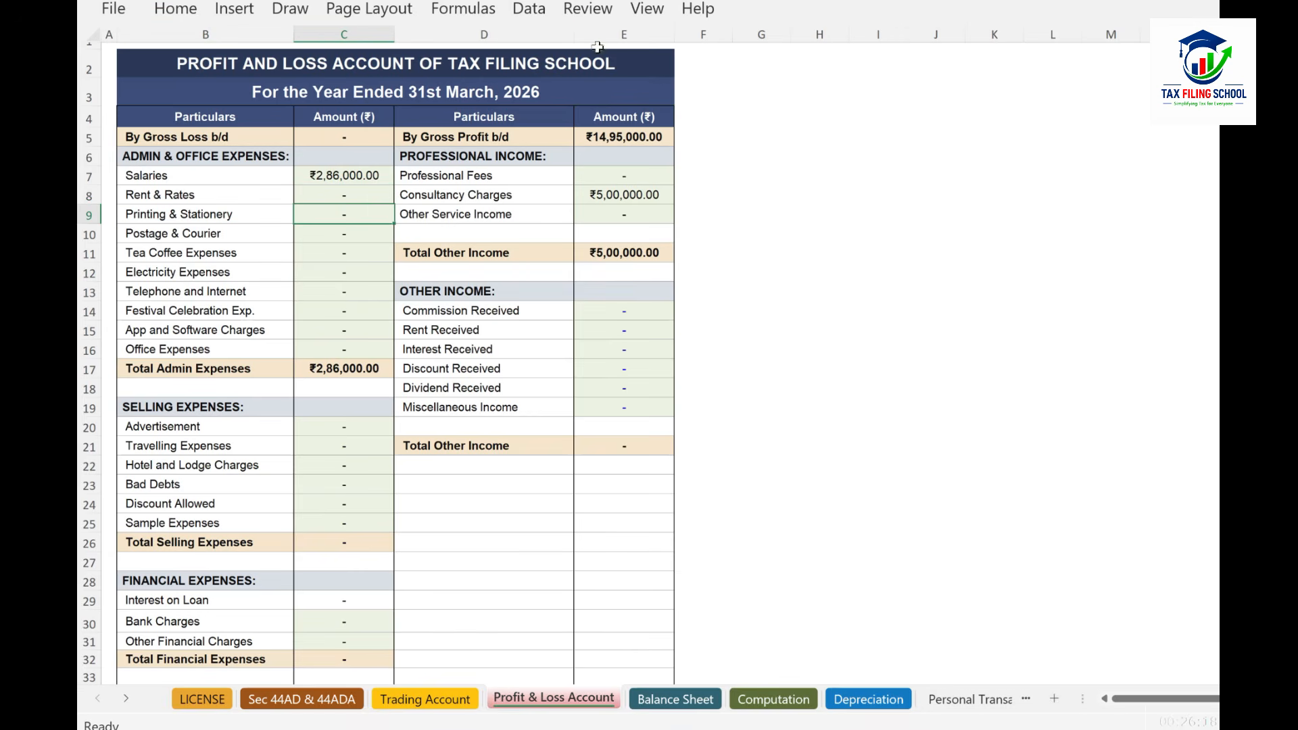
pyautogui.click(587, 9)
pyautogui.click(935, 221)
pyautogui.click(415, 213)
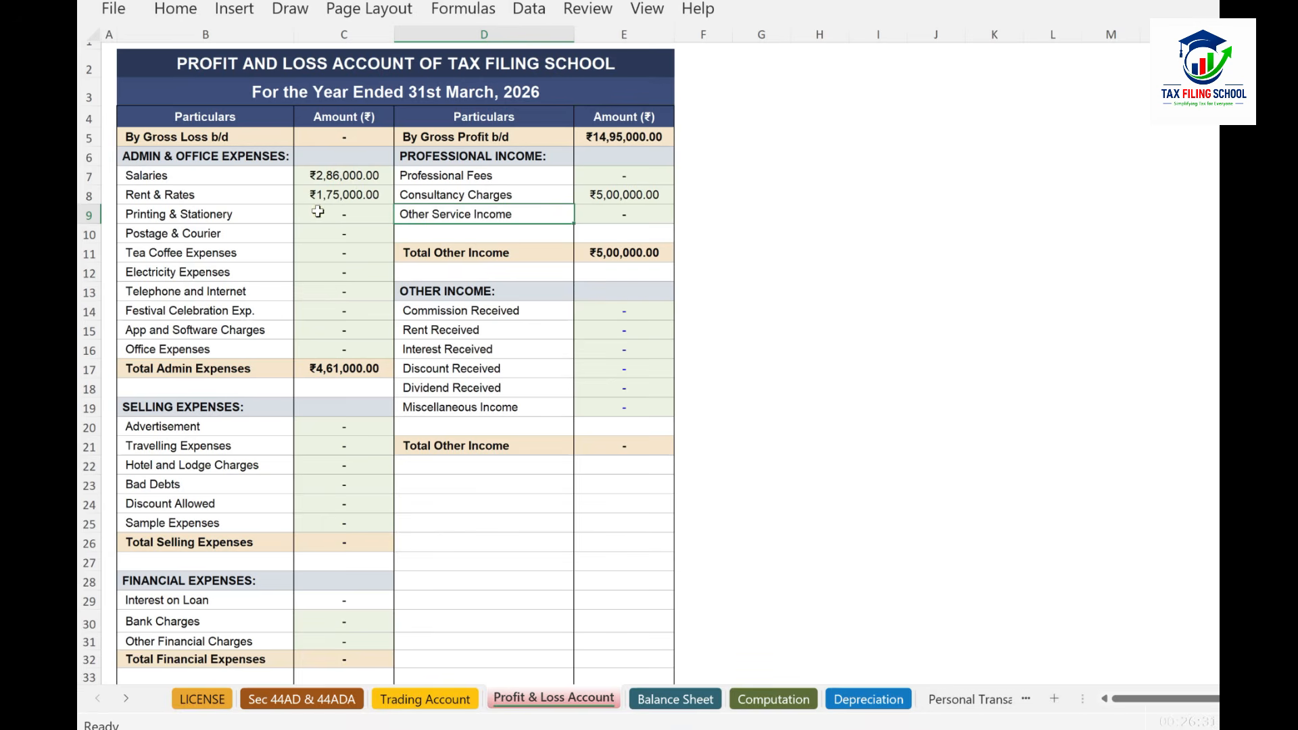
# Set tea coffee expenses to 250000, electricity to 29780, telephone and internet to 16880 and festival celebration to 79800, and review the admin entries
pyautogui.click(318, 211)
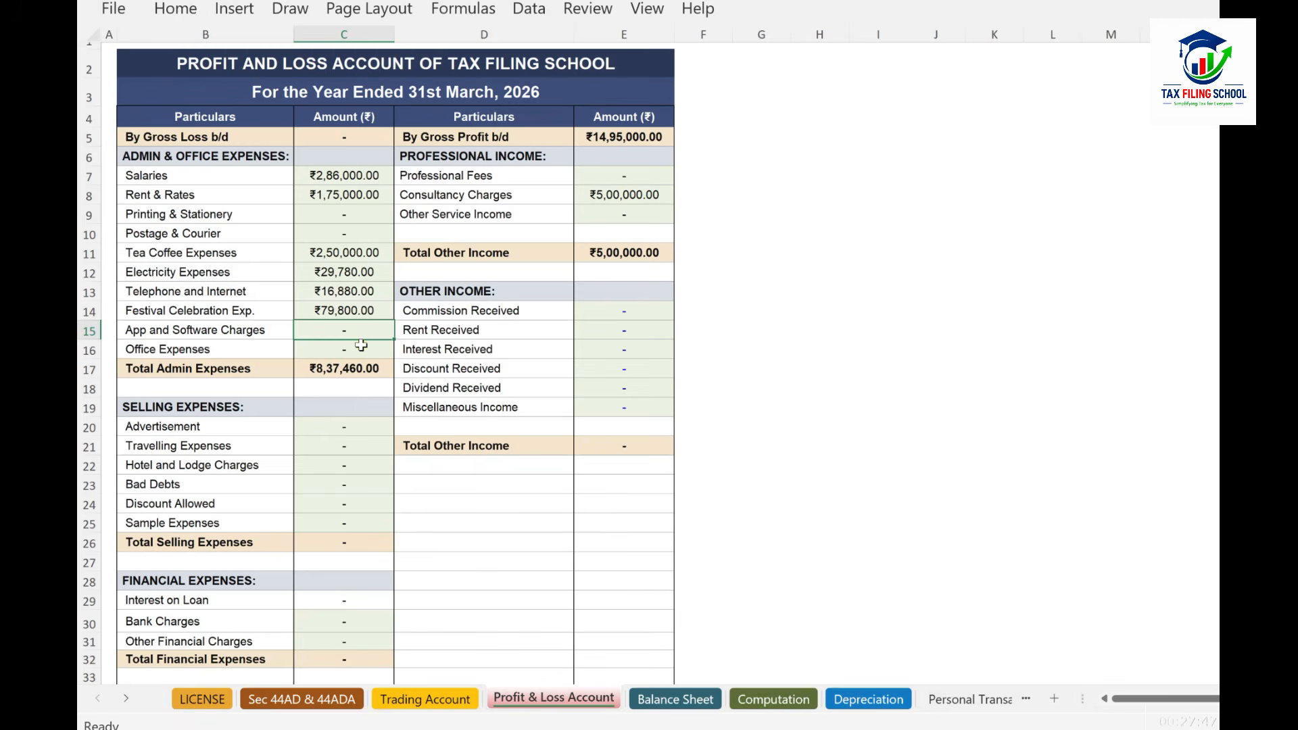
pyautogui.click(357, 254)
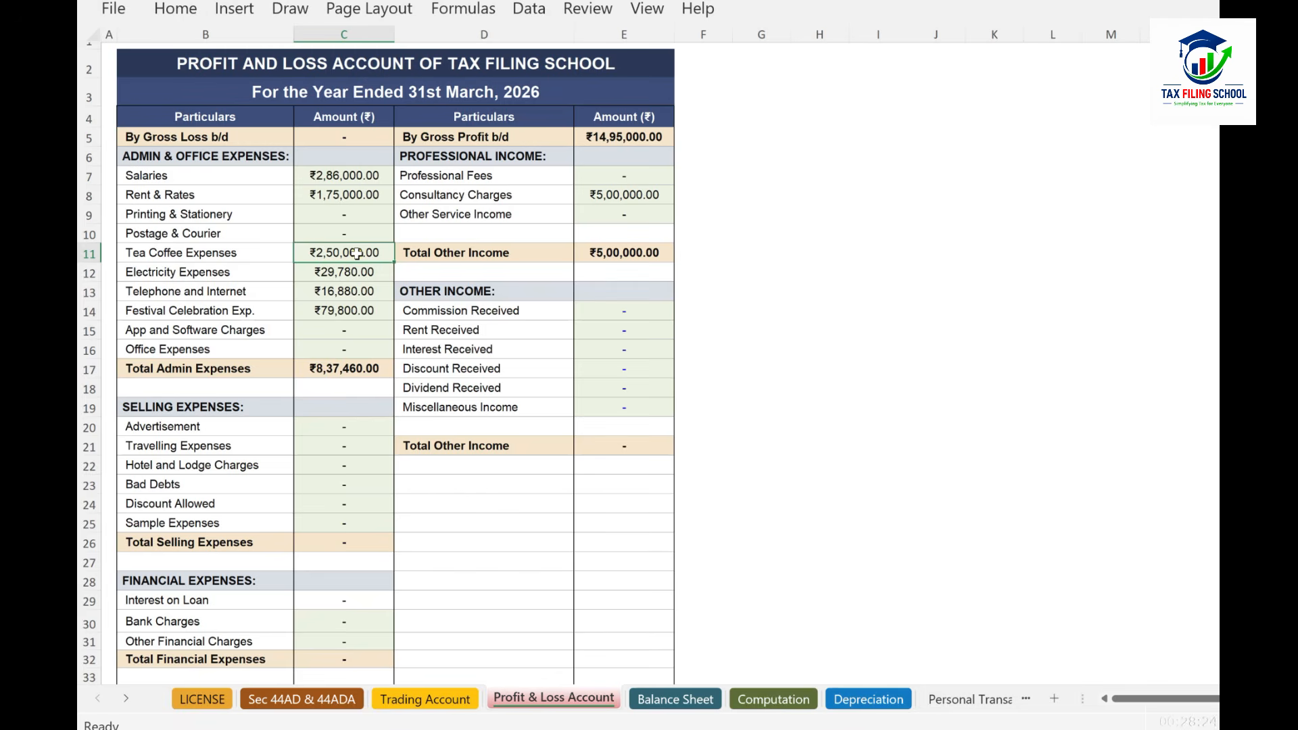
pyautogui.click(336, 274)
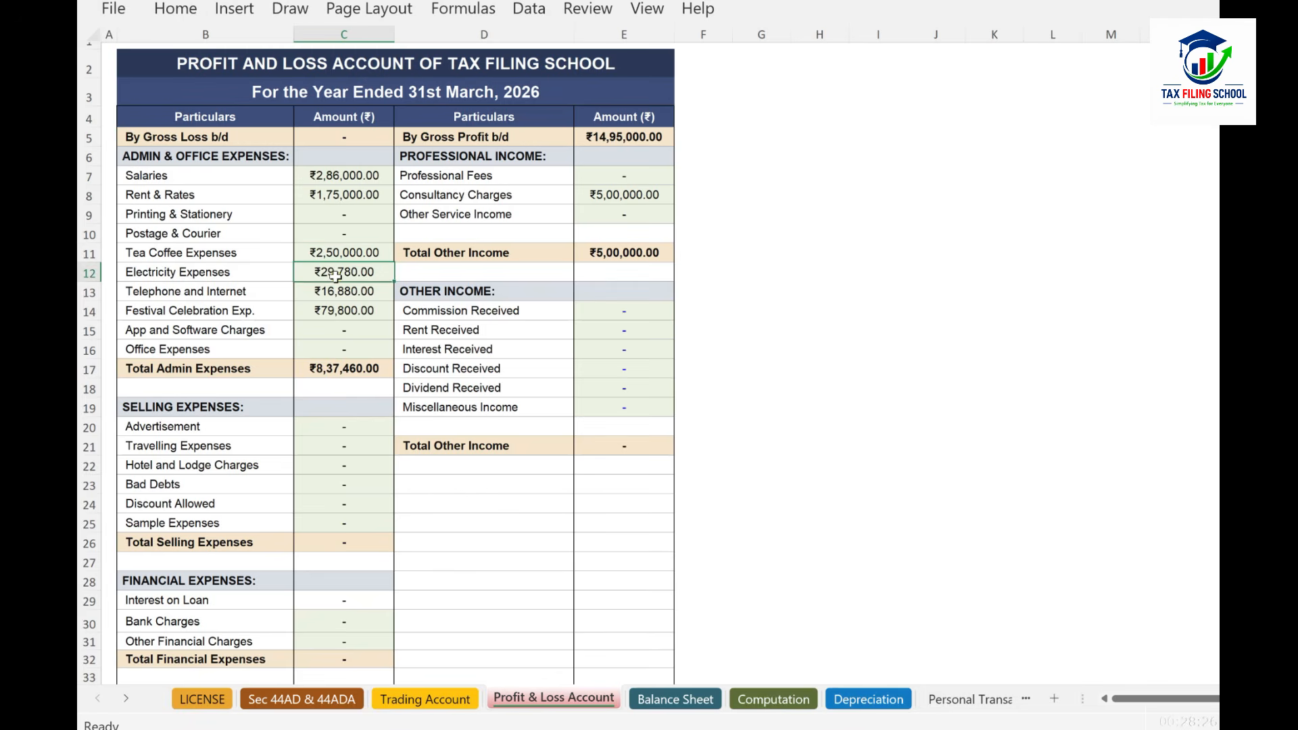
pyautogui.click(366, 292)
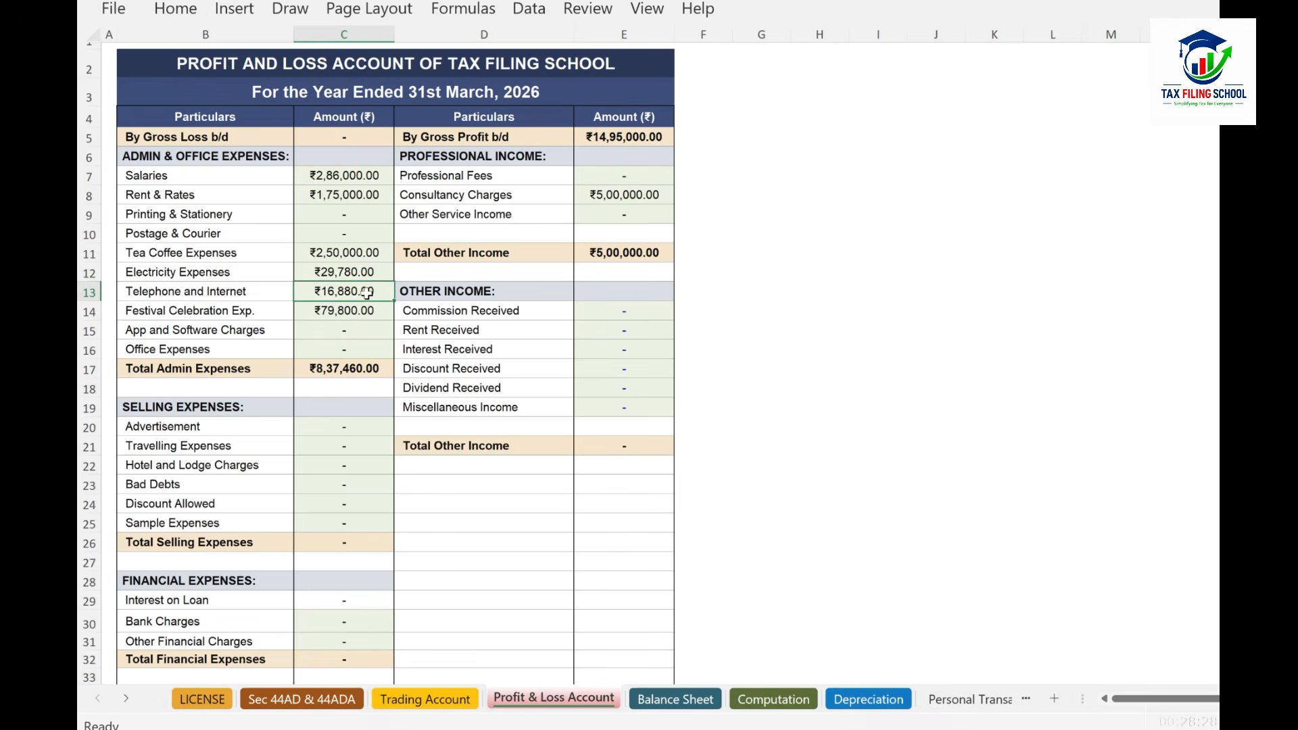
pyautogui.click(341, 348)
# Fill in the selling expenses with travelling expenses of 95000 and hotel and lodge charges of 24500
pyautogui.scroll(-2, 318, 338)
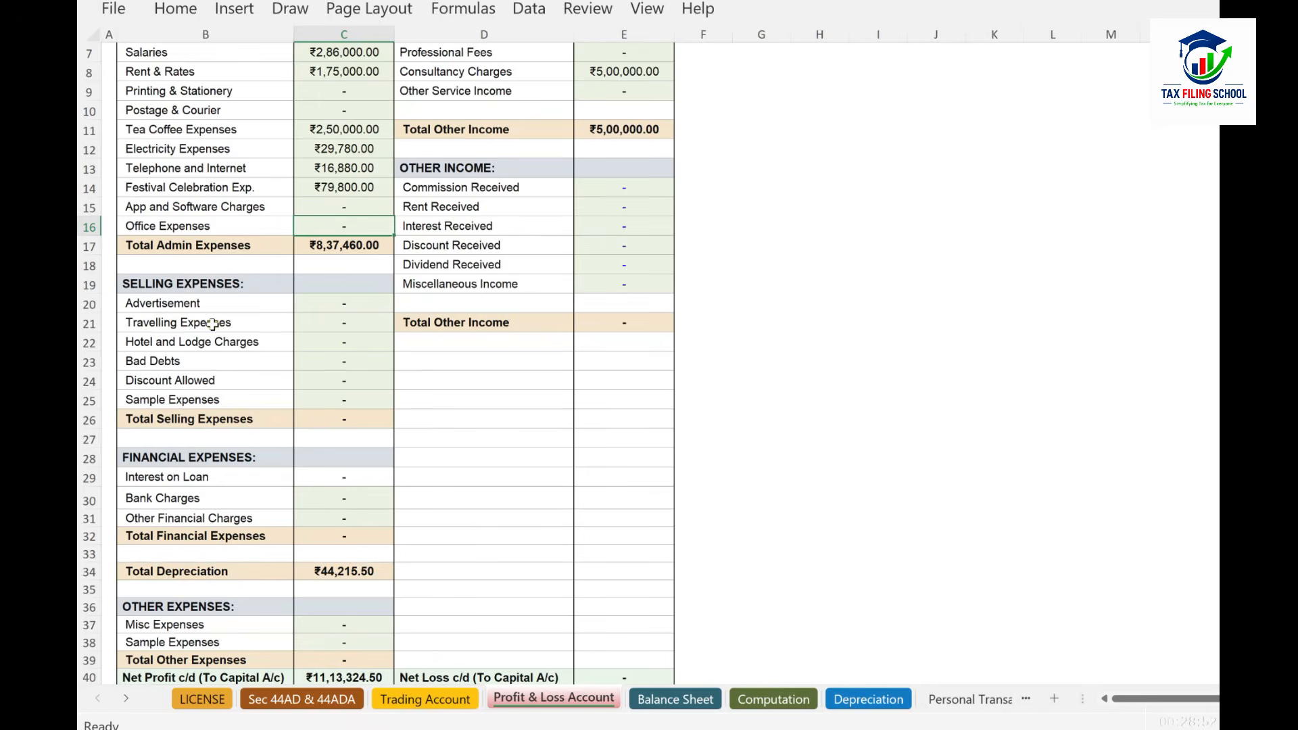
pyautogui.click(355, 326)
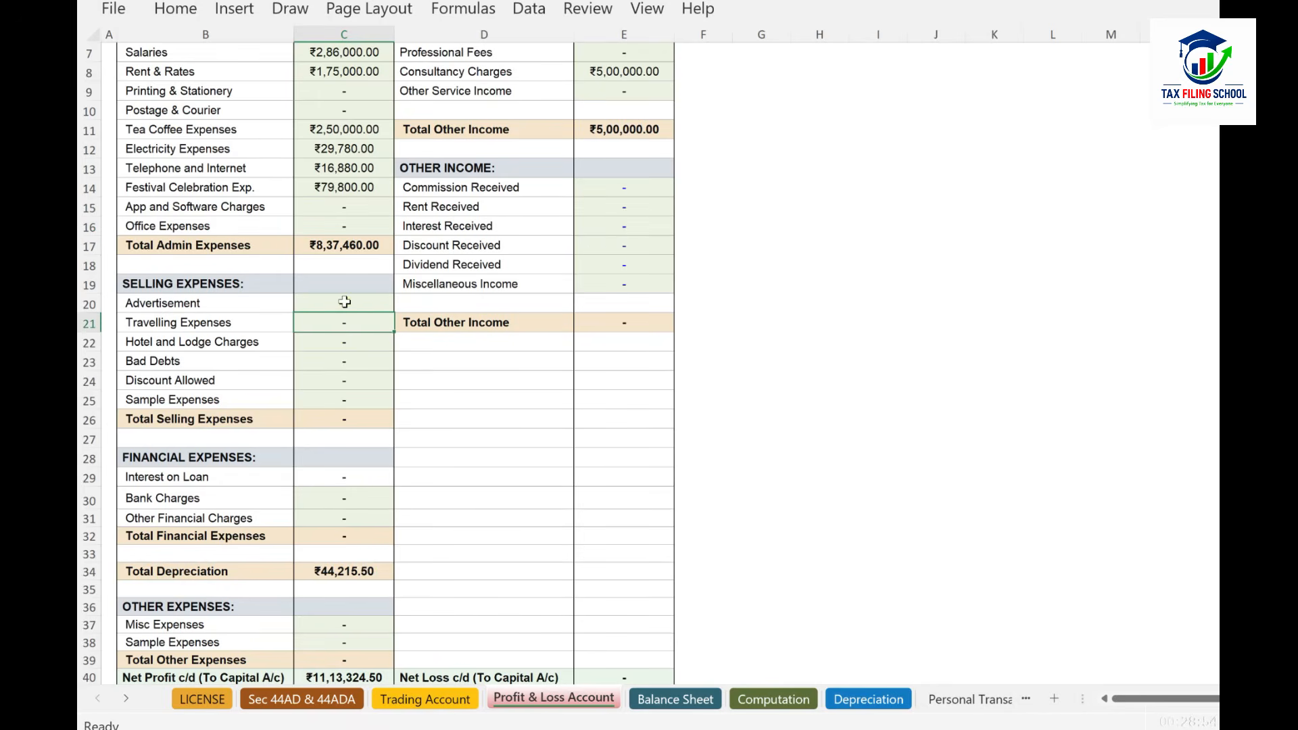
pyautogui.click(355, 340)
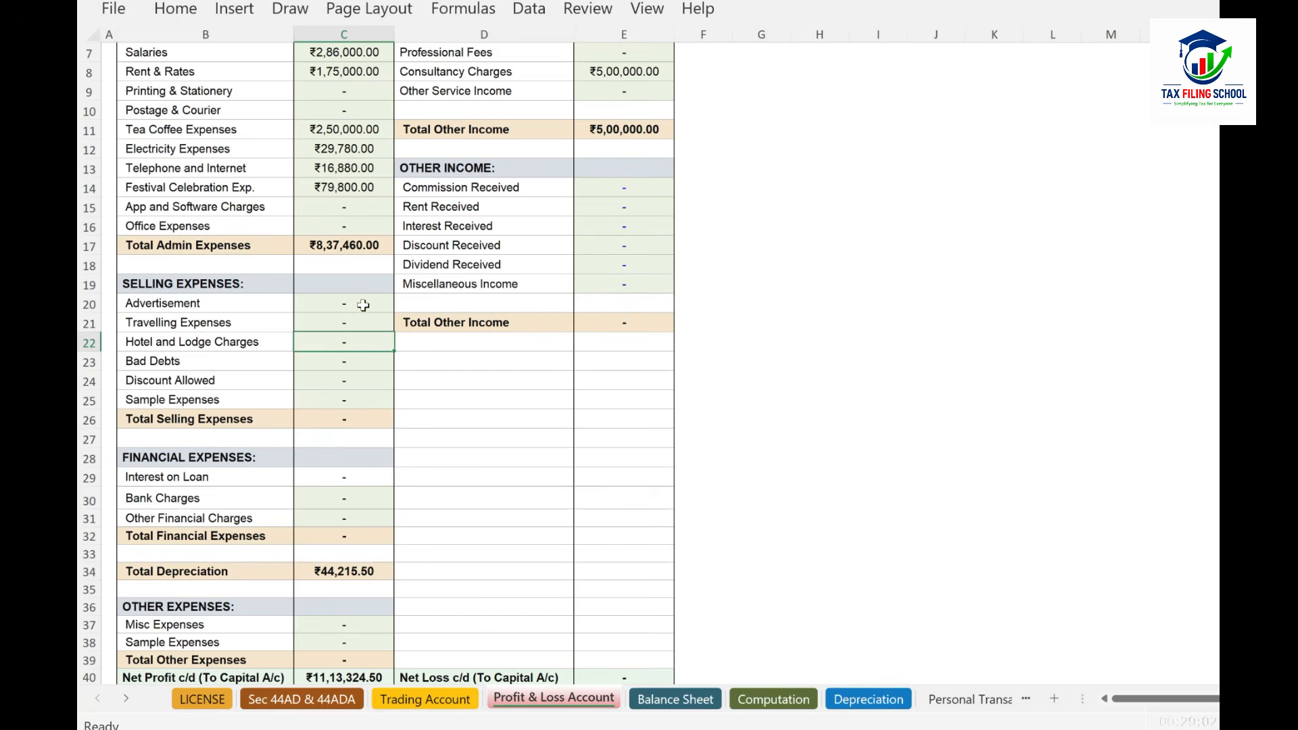
pyautogui.click(363, 302)
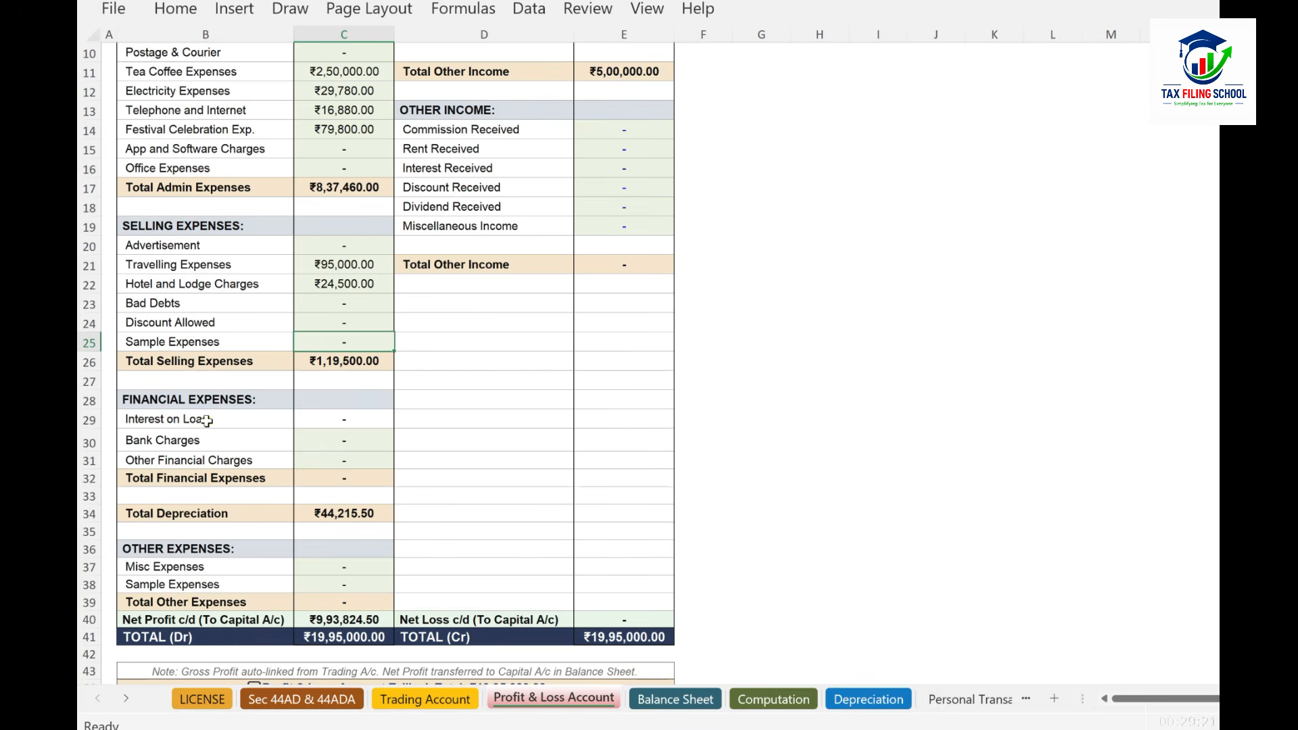
# Check the financial expenses lines and the Bank Balances and Loan Balances sheets, and return to the Profit & Loss Account
pyautogui.scroll(-1, 435, 374)
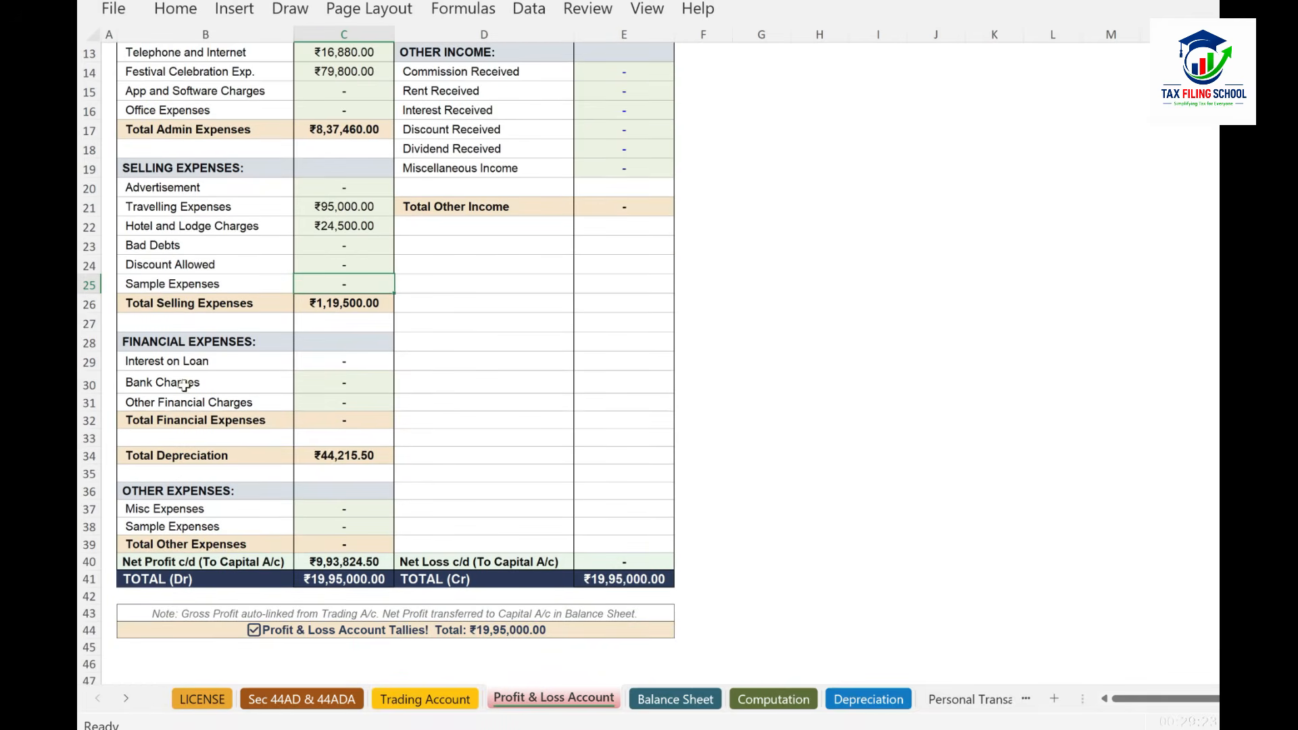
pyautogui.click(358, 377)
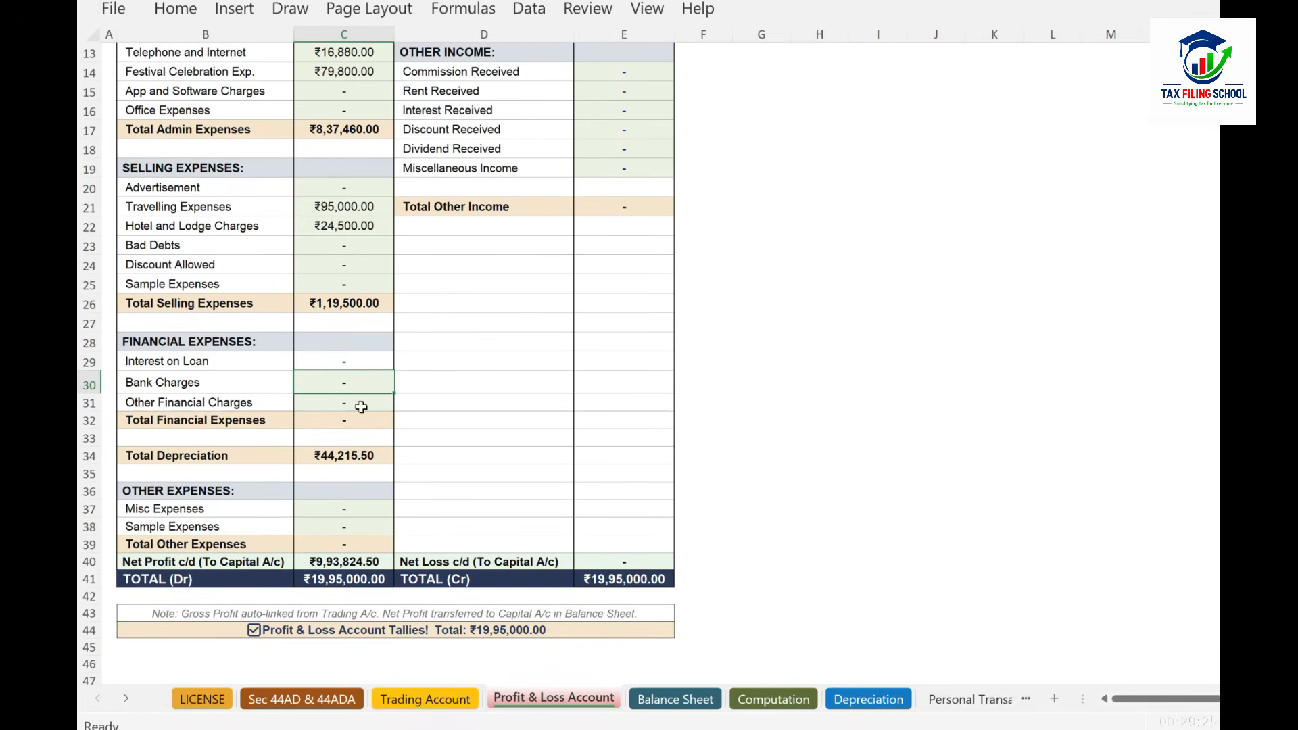
pyautogui.press('Return')
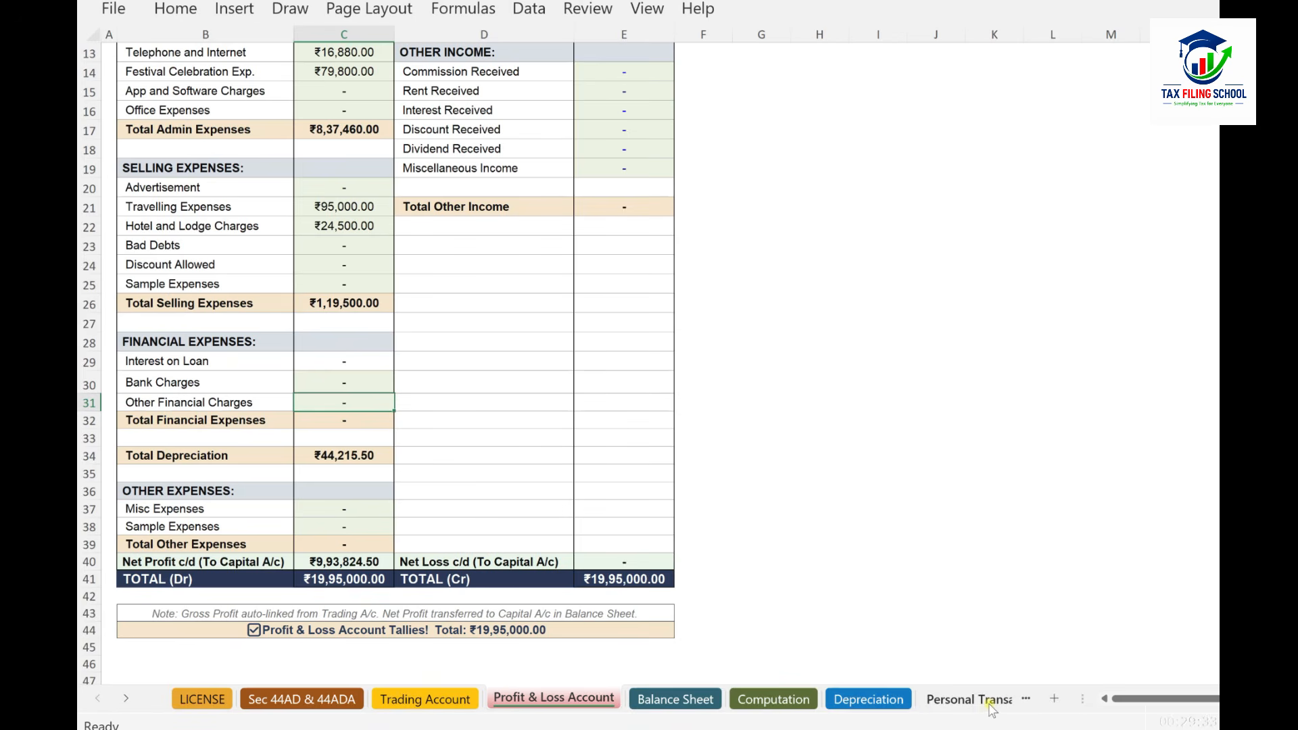
pyautogui.click(1026, 698)
pyautogui.click(1026, 698)
pyautogui.click(1025, 698)
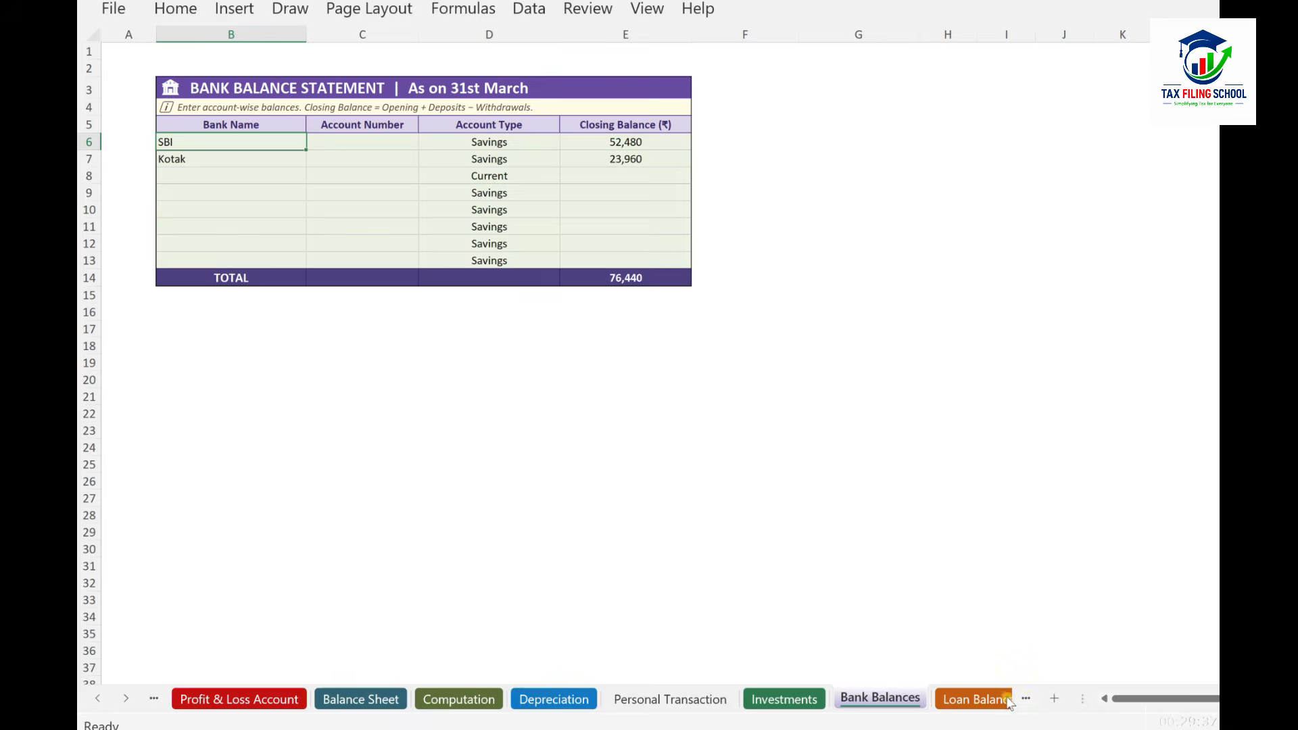
pyautogui.click(1006, 700)
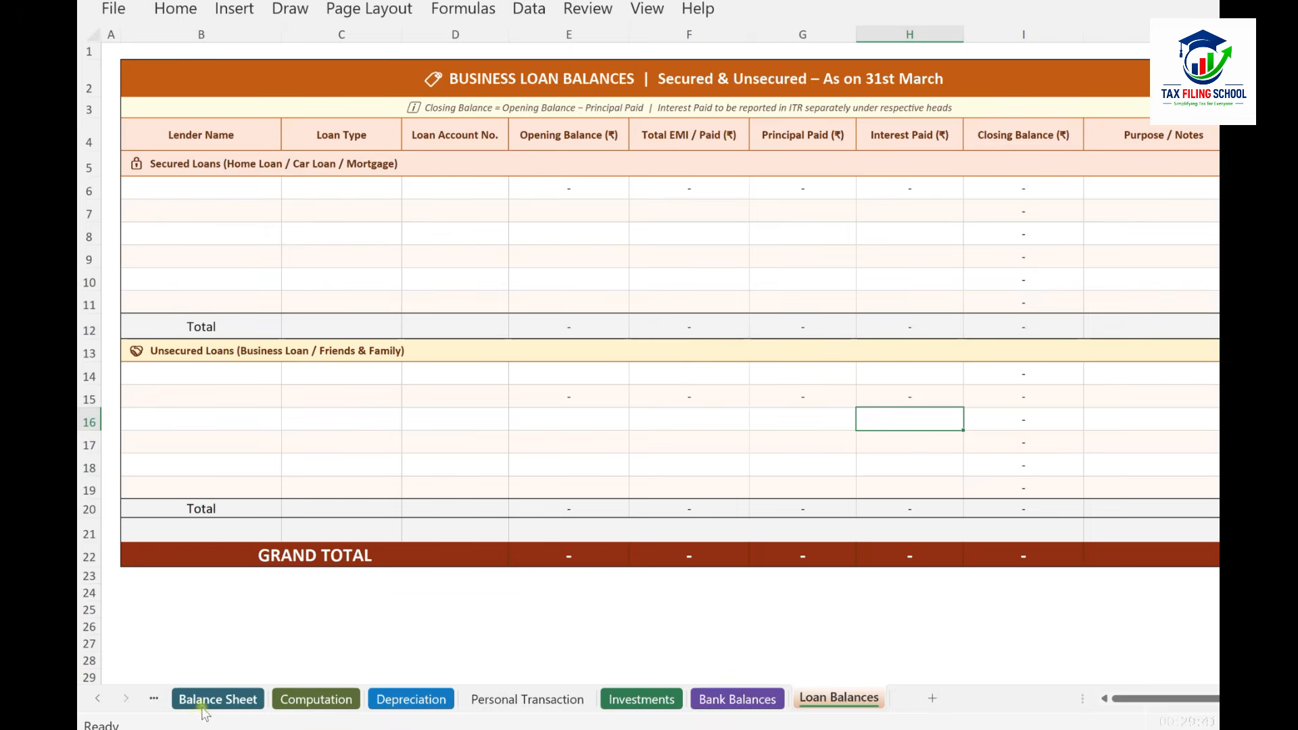
pyautogui.click(150, 701)
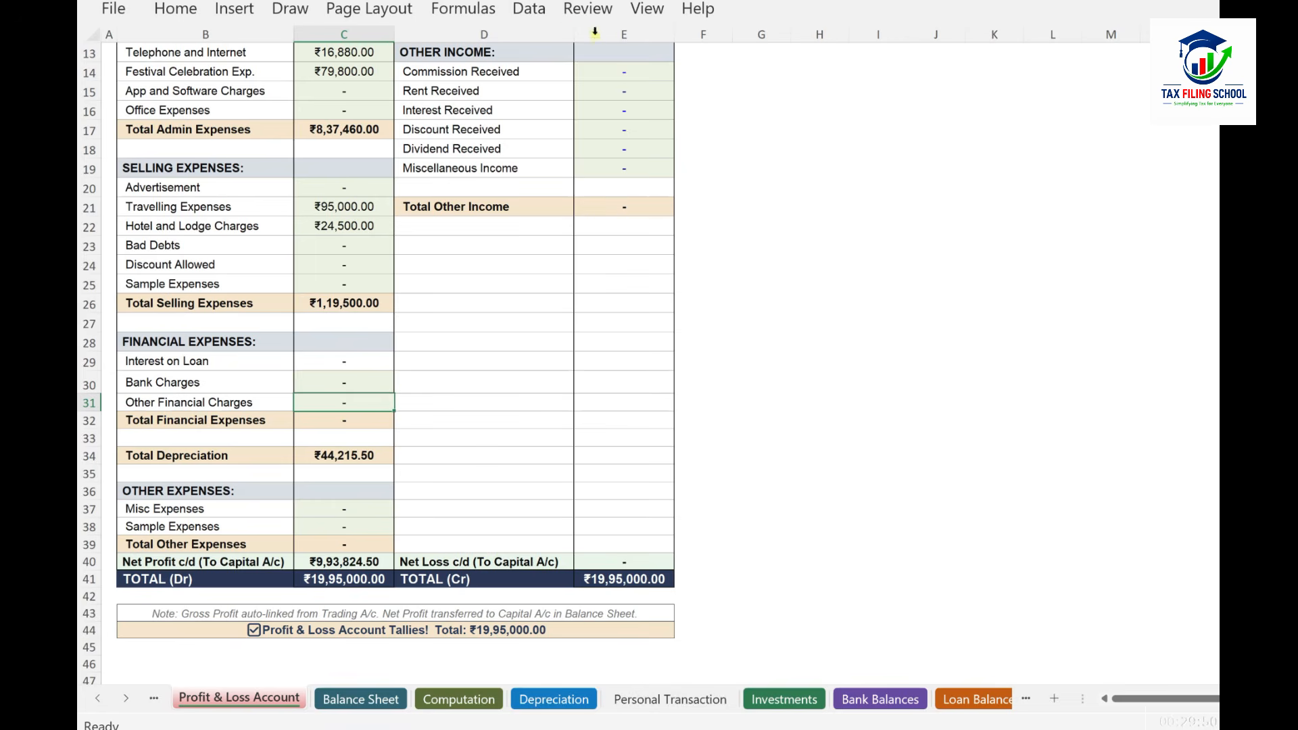
# Enter bank charges of 2800, other financial charges of 3780 and misc expenses of 23700
pyautogui.click(587, 10)
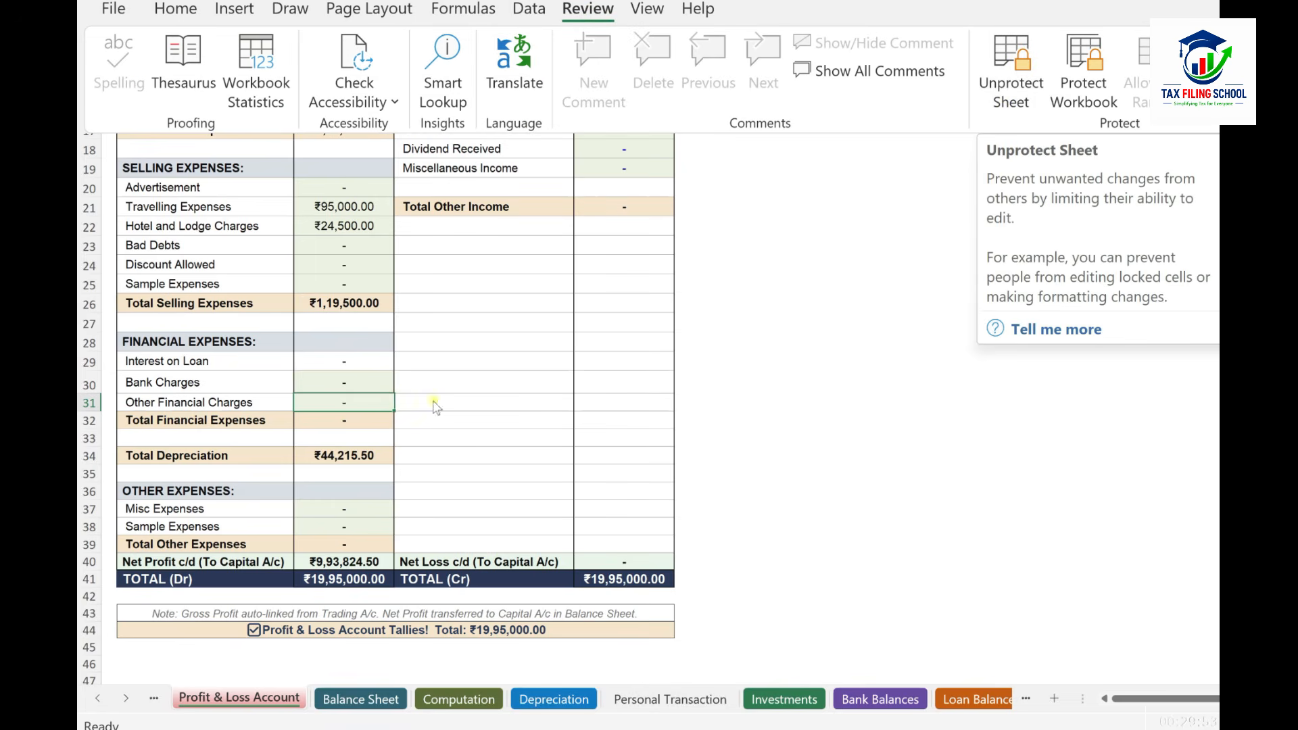
pyautogui.click(339, 362)
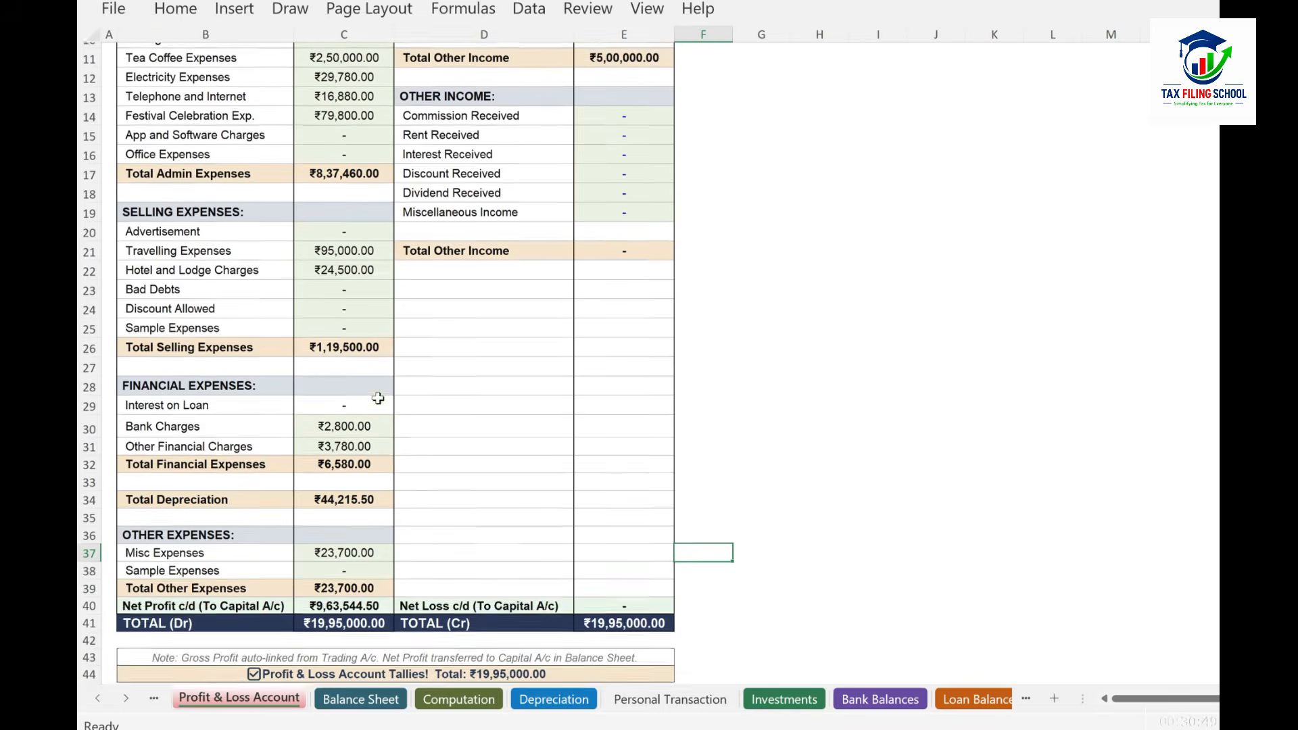
pyautogui.scroll(3, 377, 399)
pyautogui.scroll(-3, 345, 310)
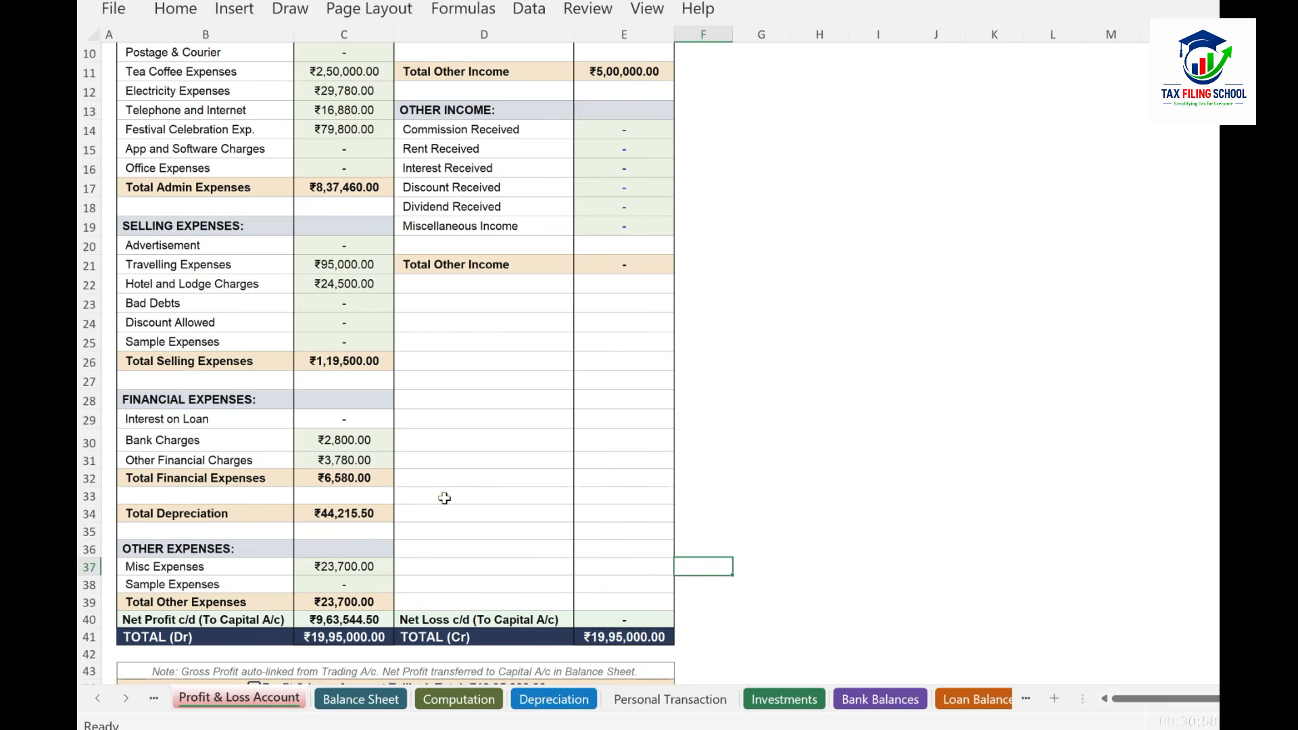
pyautogui.click(388, 566)
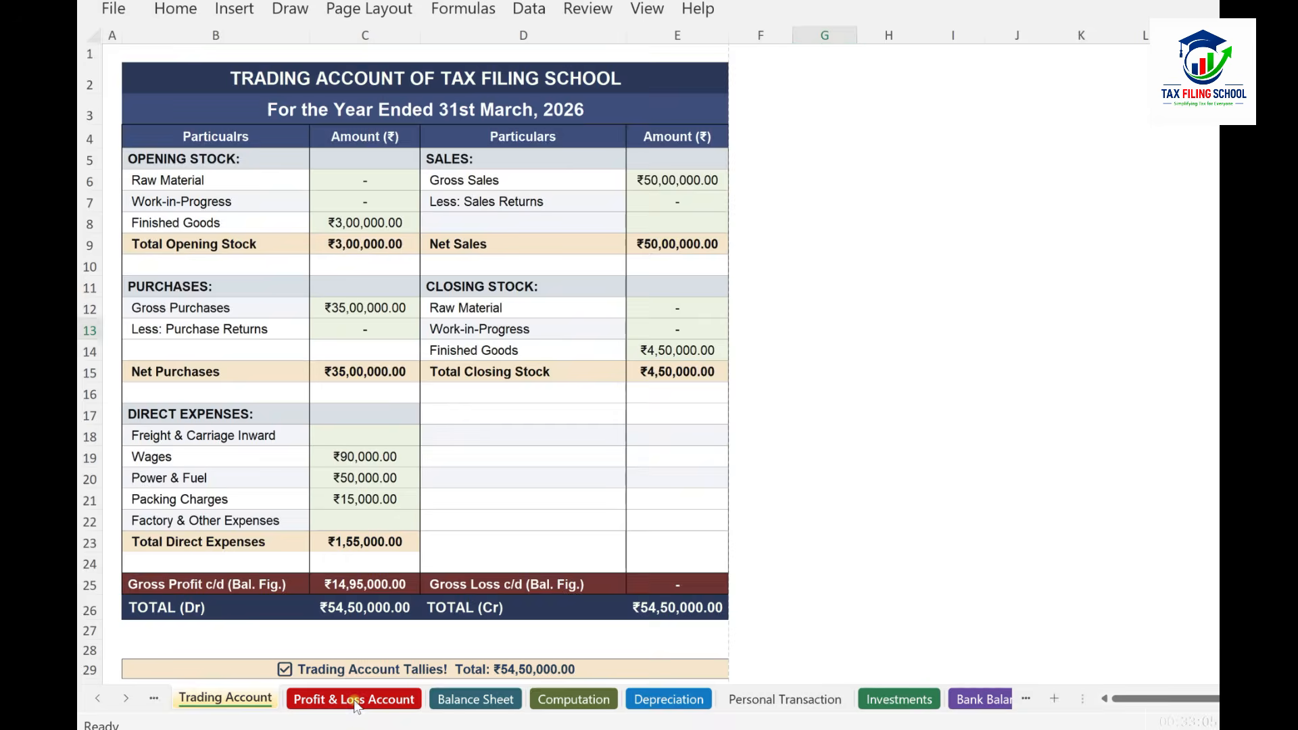
# Trace the Profit & Loss Account's total depreciation to the Depreciation sheet and review the asset blocks, their rates and opening WDV
pyautogui.click(354, 697)
pyautogui.scroll(-1, 574, 286)
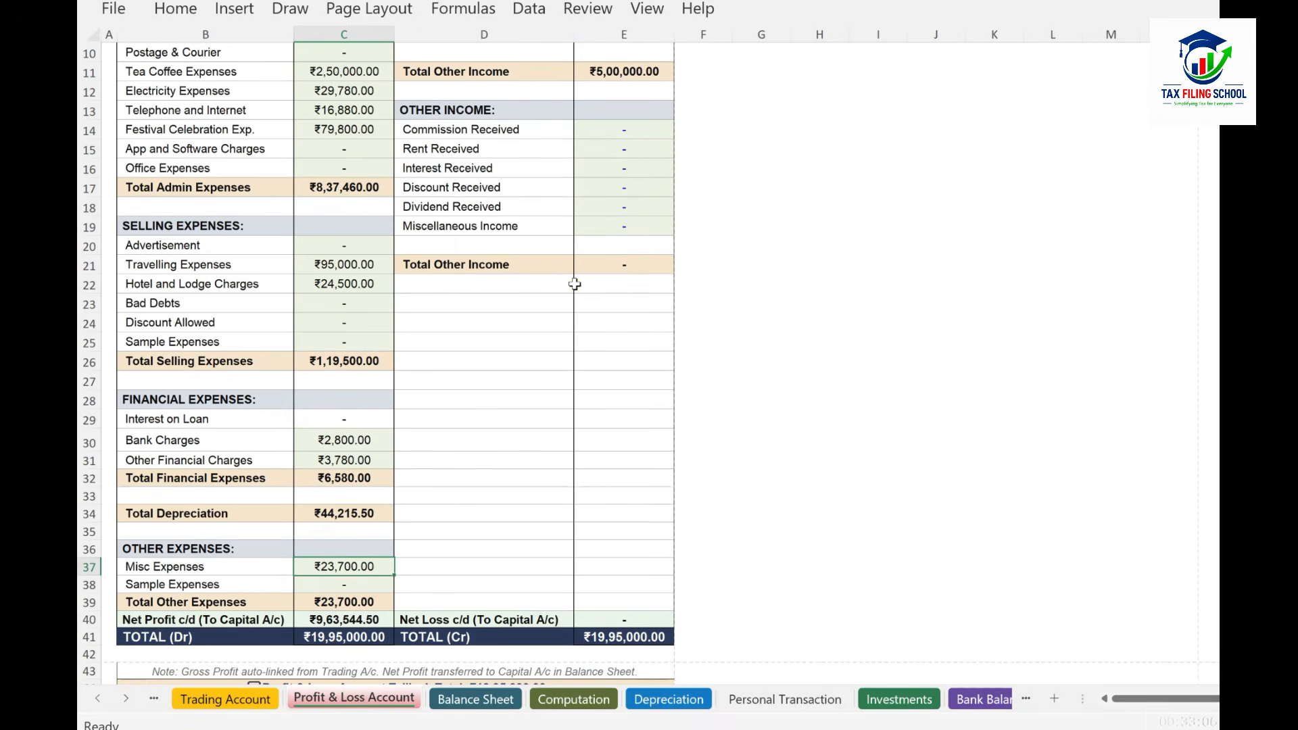
pyautogui.scroll(-1, 571, 274)
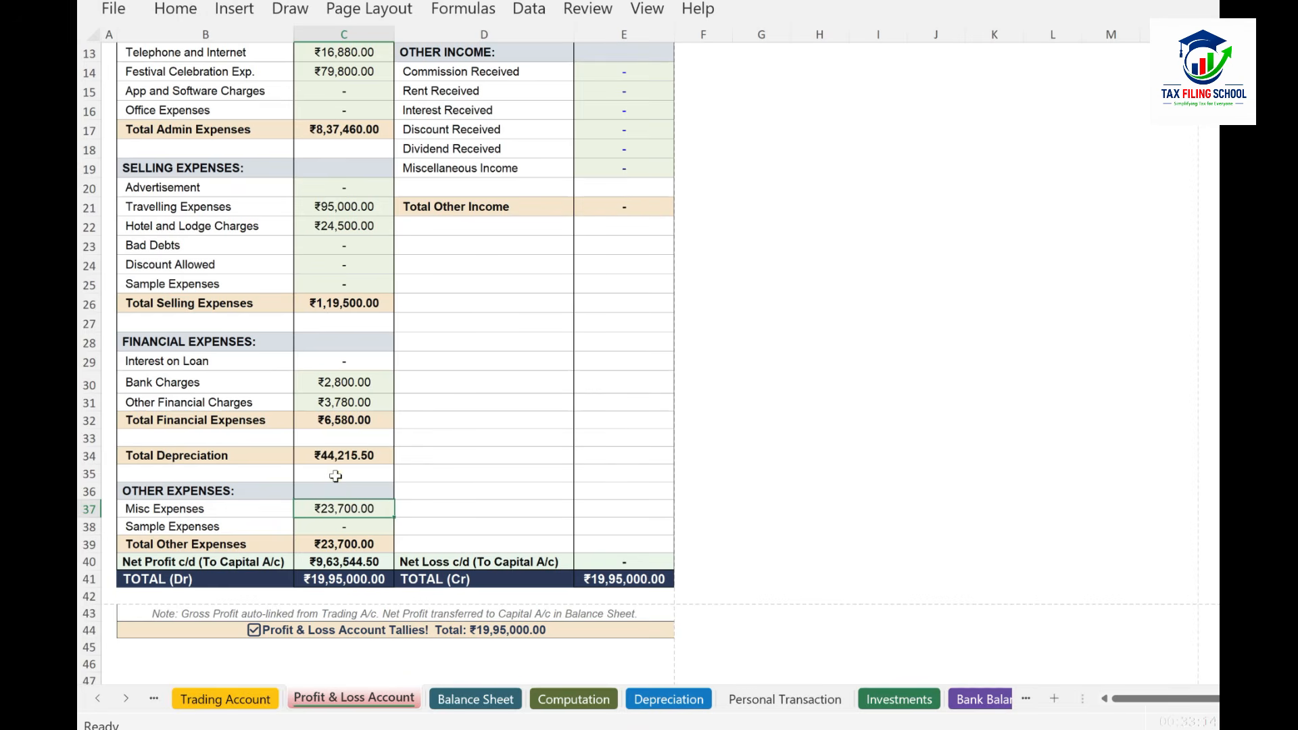
pyautogui.click(671, 700)
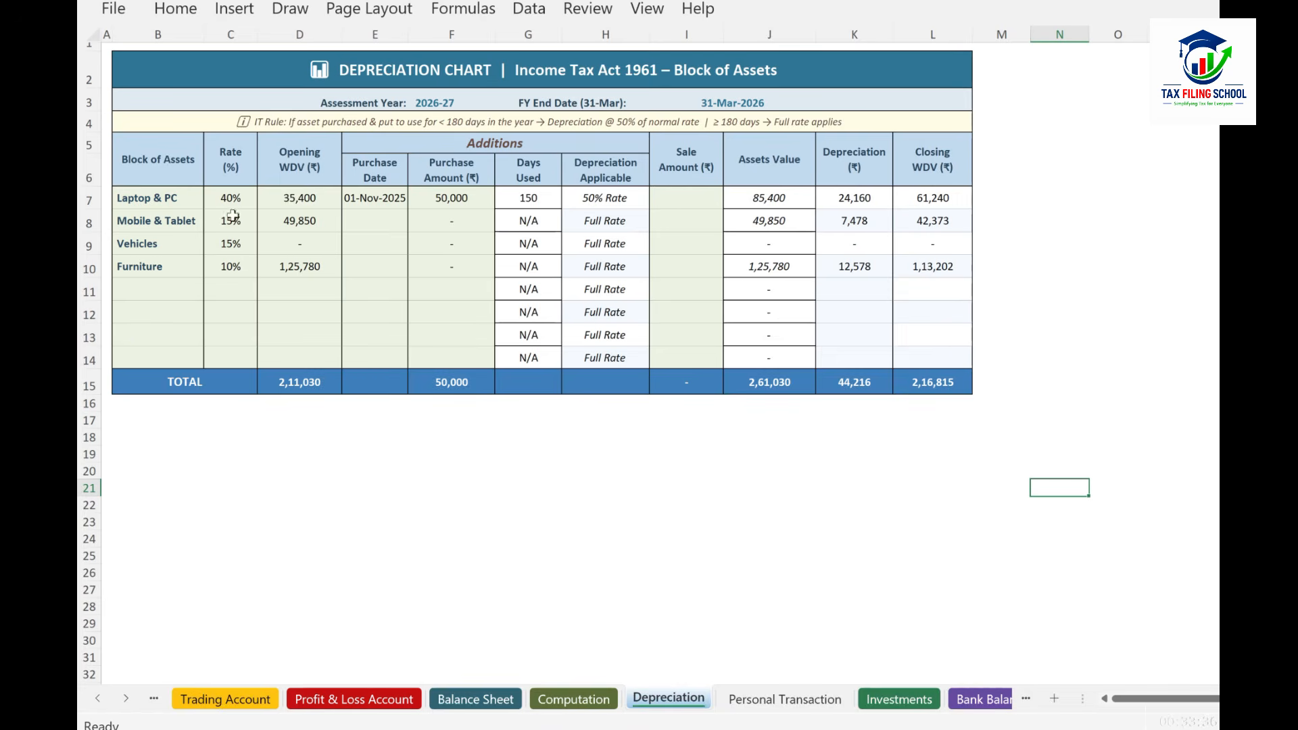
pyautogui.moveTo(235, 196); pyautogui.dragTo(232, 283)
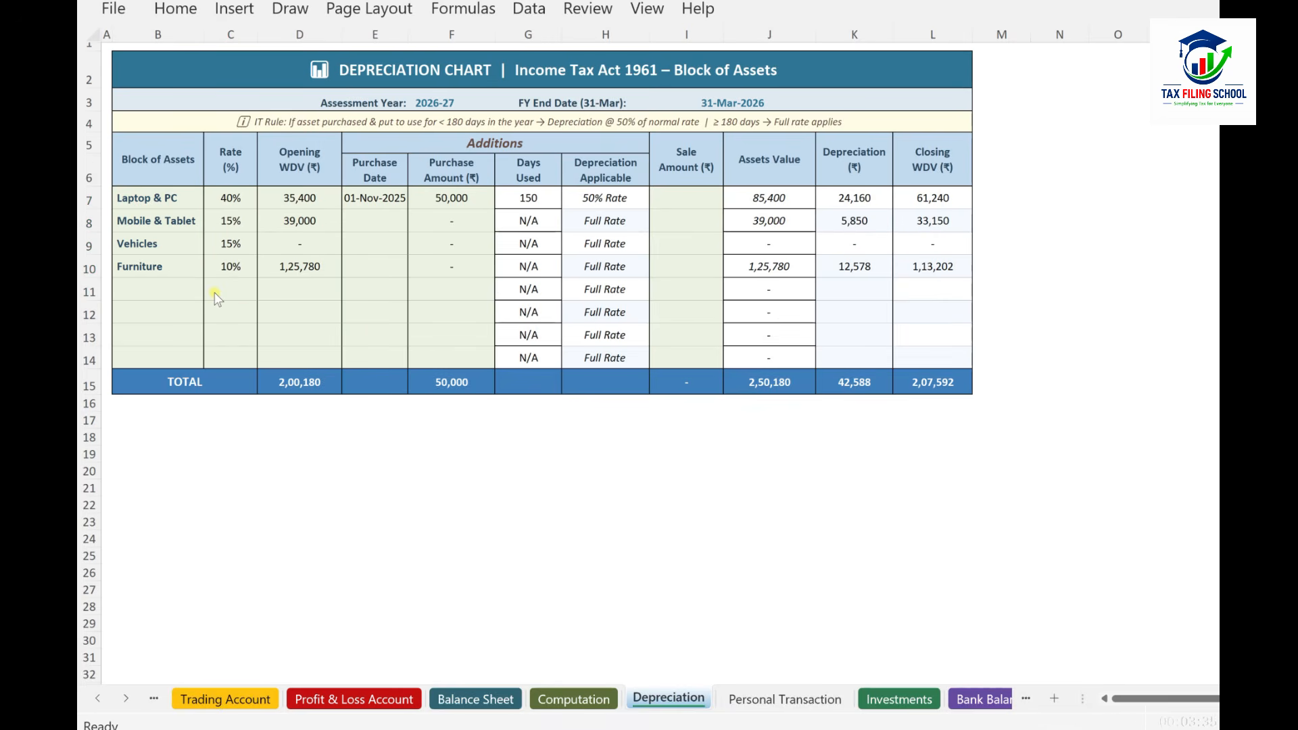
pyautogui.click(290, 157)
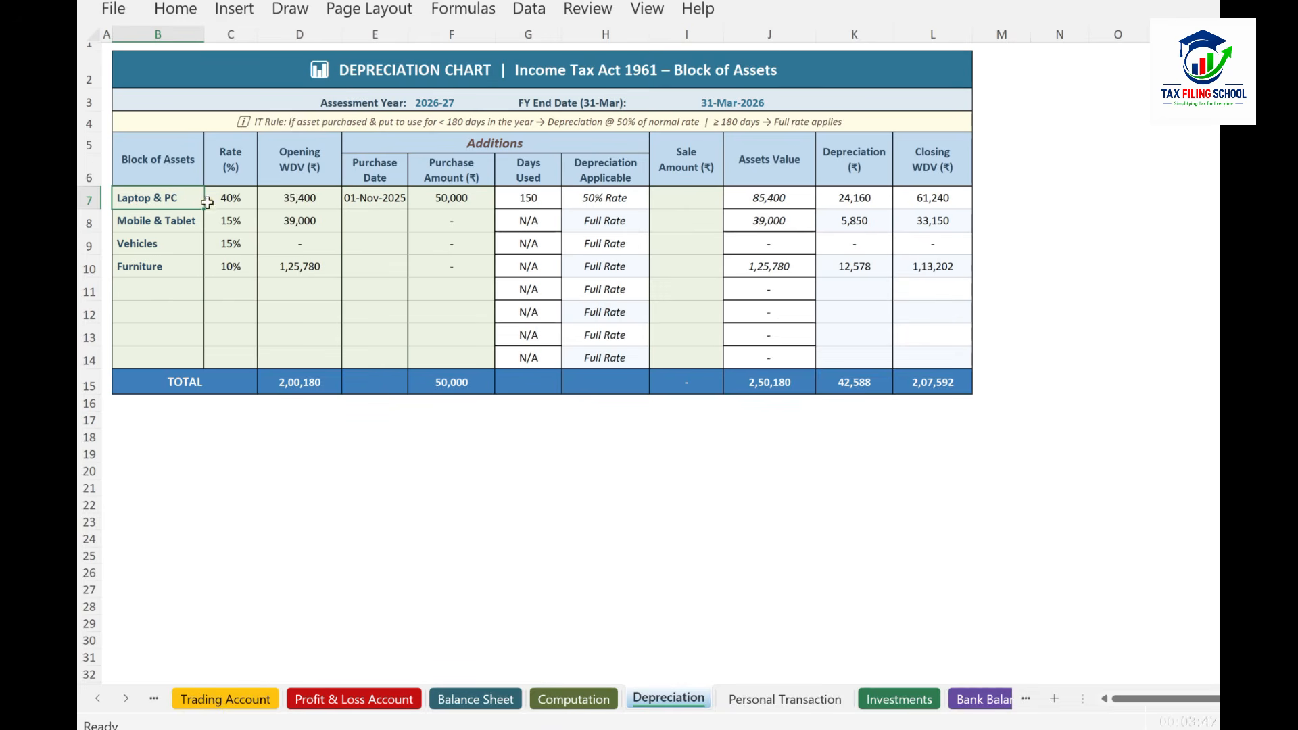
# Review the opening WDV of the Laptop & PC and Mobile & Tablet blocks in the Depreciation chart
pyautogui.click(302, 199)
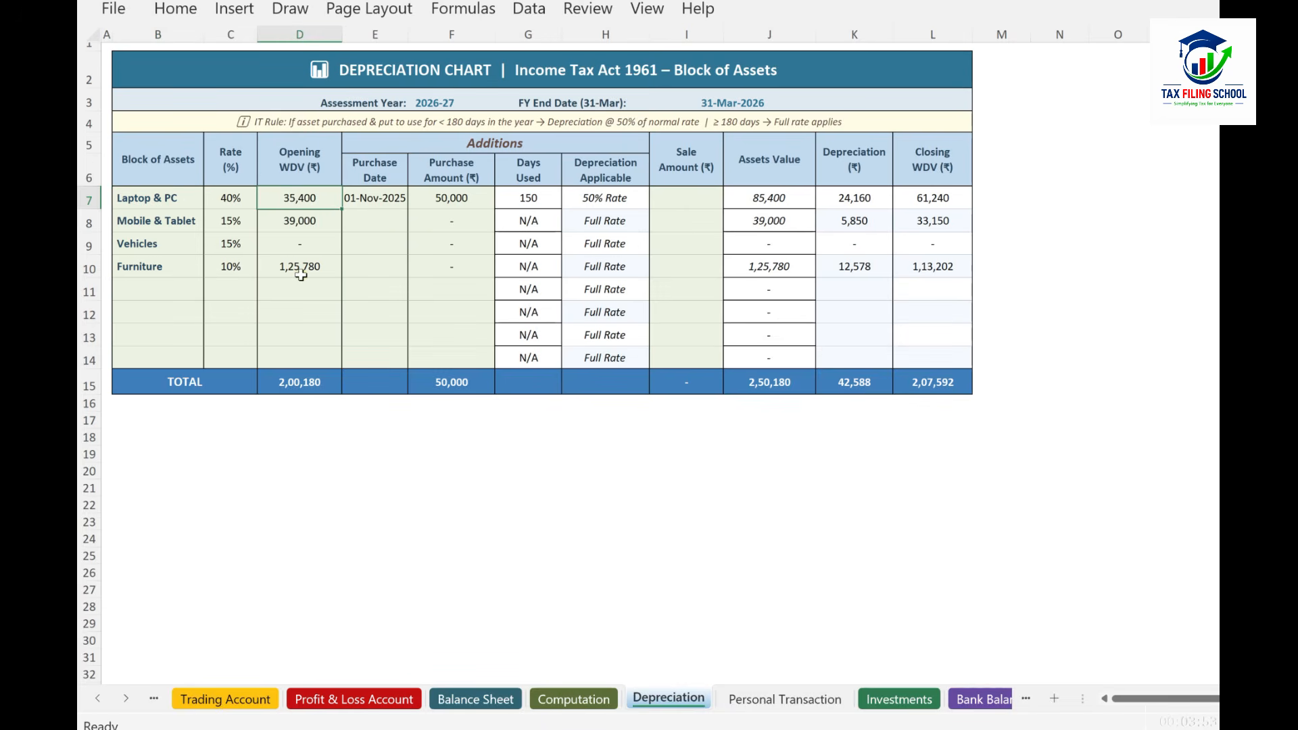
pyautogui.click(164, 222)
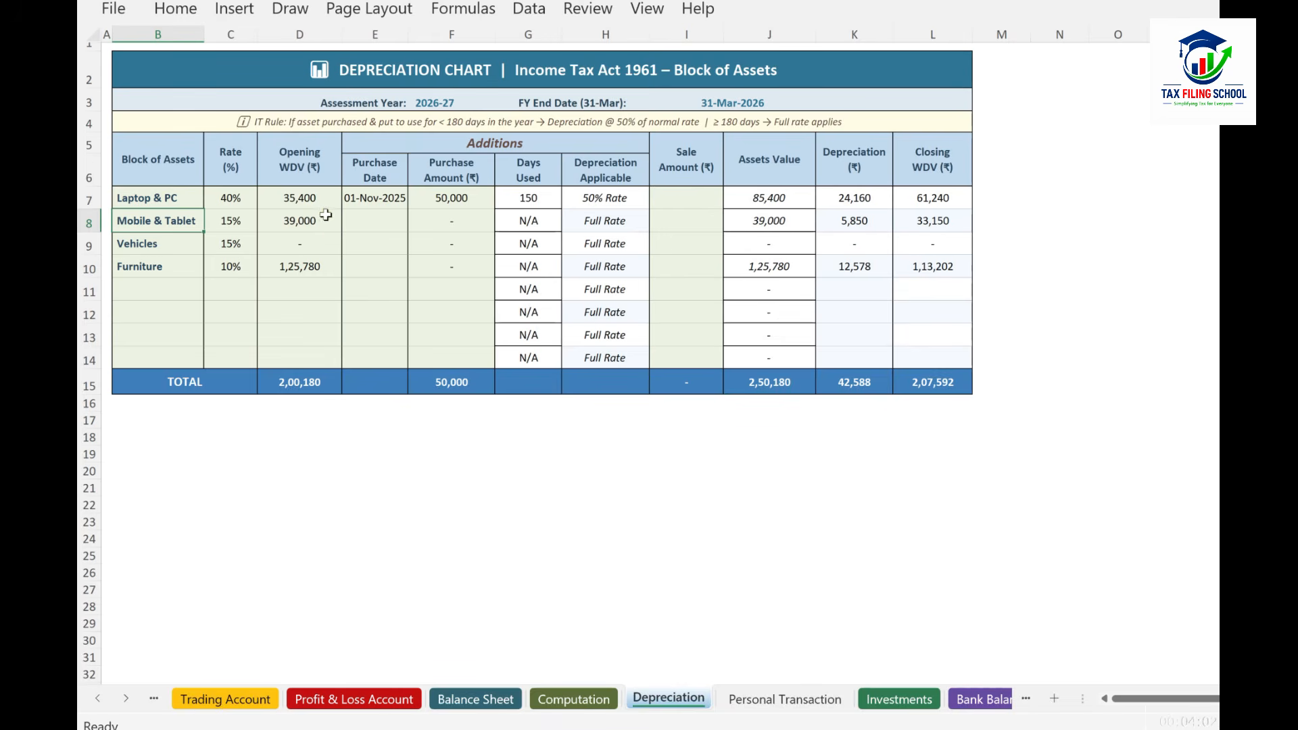
pyautogui.click(292, 222)
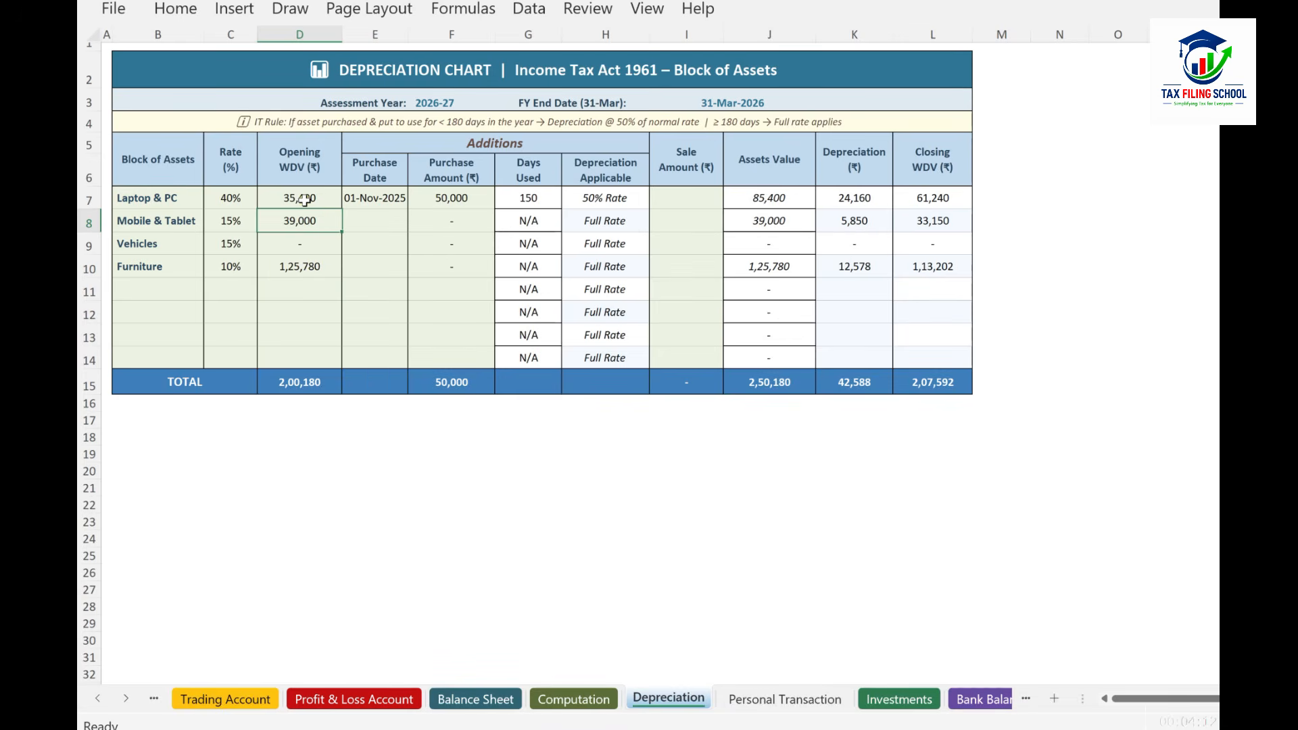
pyautogui.click(306, 200)
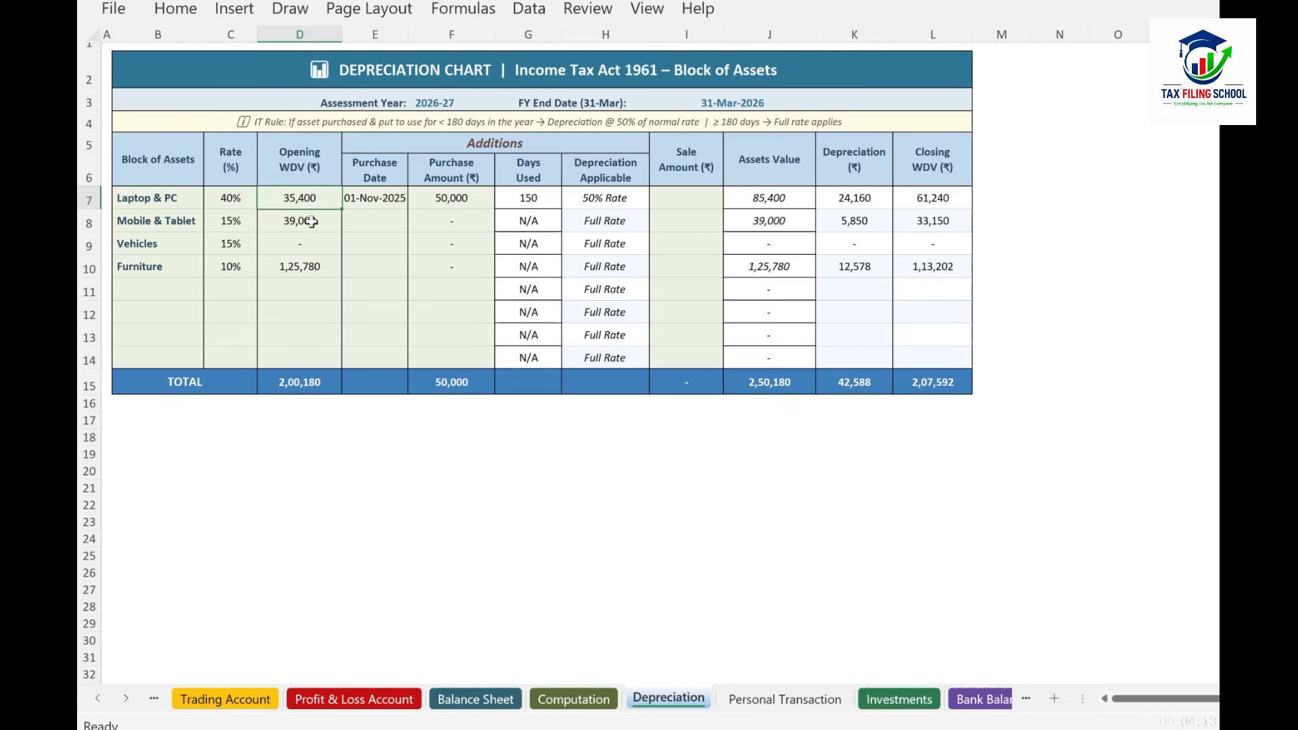
pyautogui.click(310, 221)
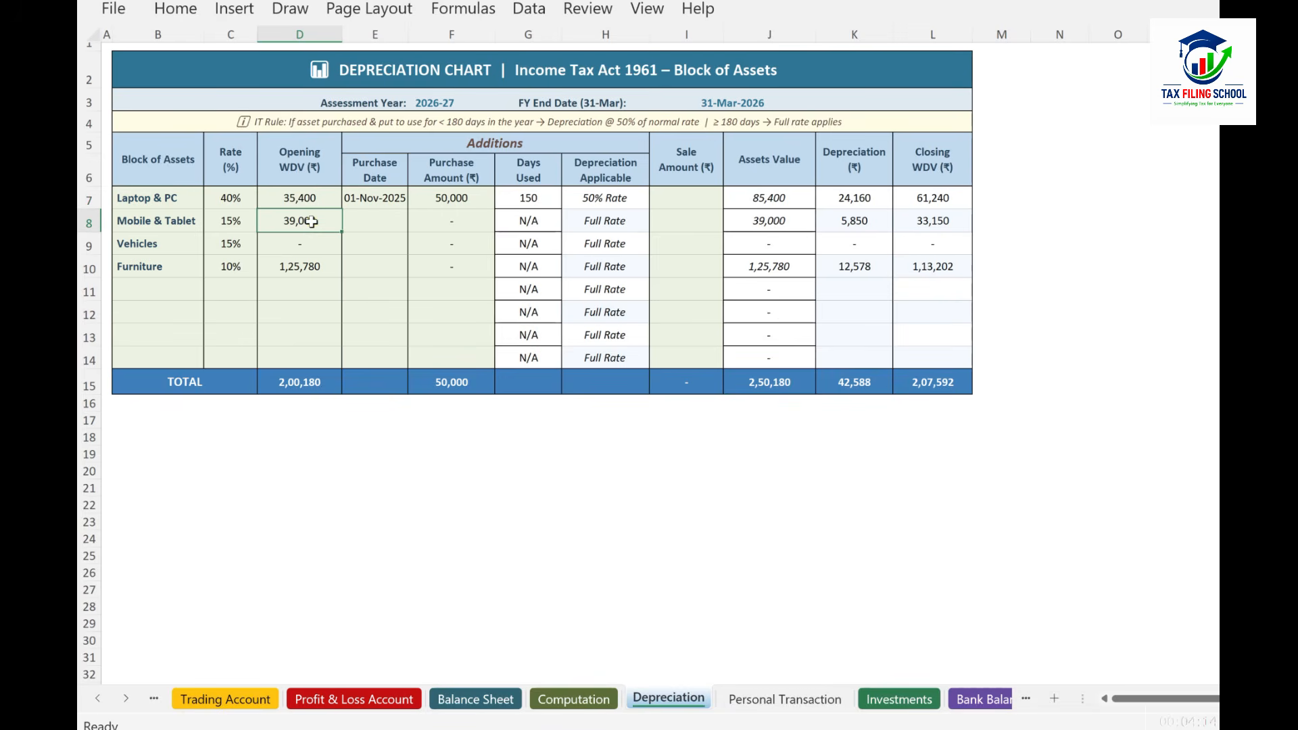
pyautogui.click(314, 194)
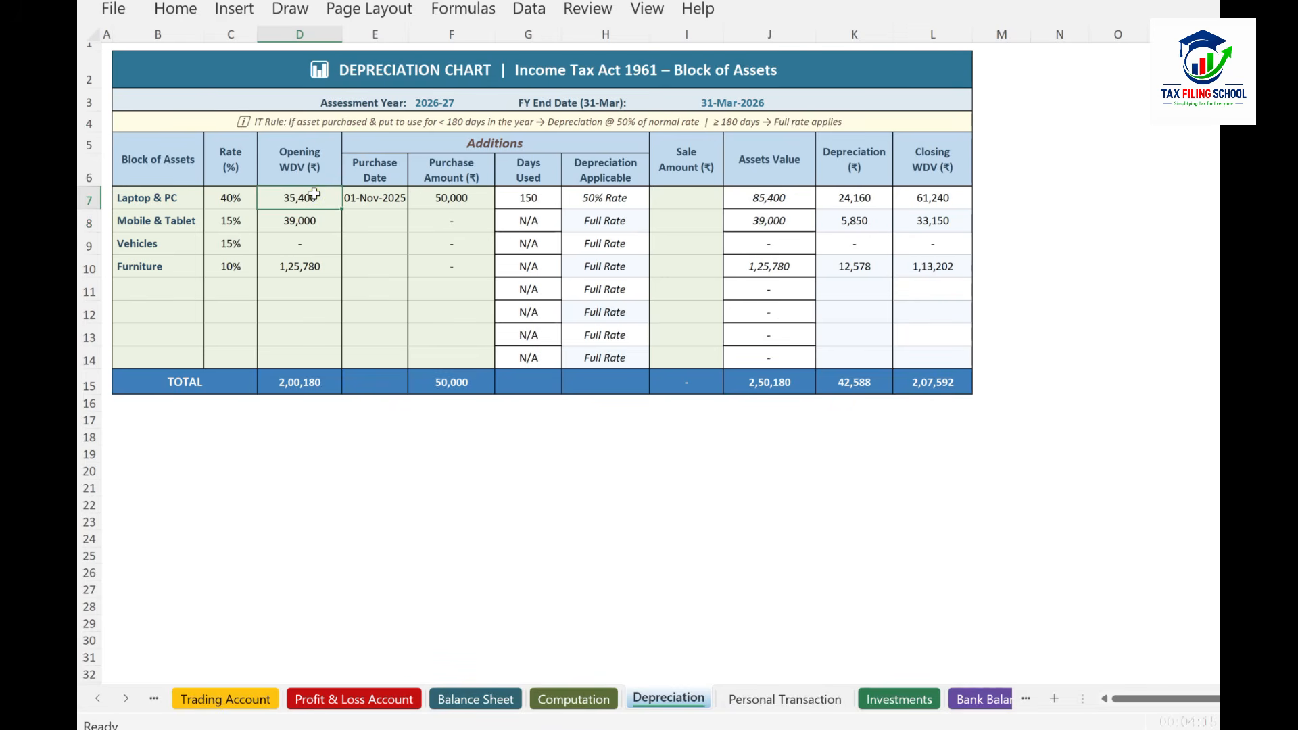
# Examine the Laptop & PC block's purchase date and purchase amount, and the sale amount column for the asset blocks
pyautogui.click(146, 201)
pyautogui.click(300, 196)
pyautogui.click(369, 197)
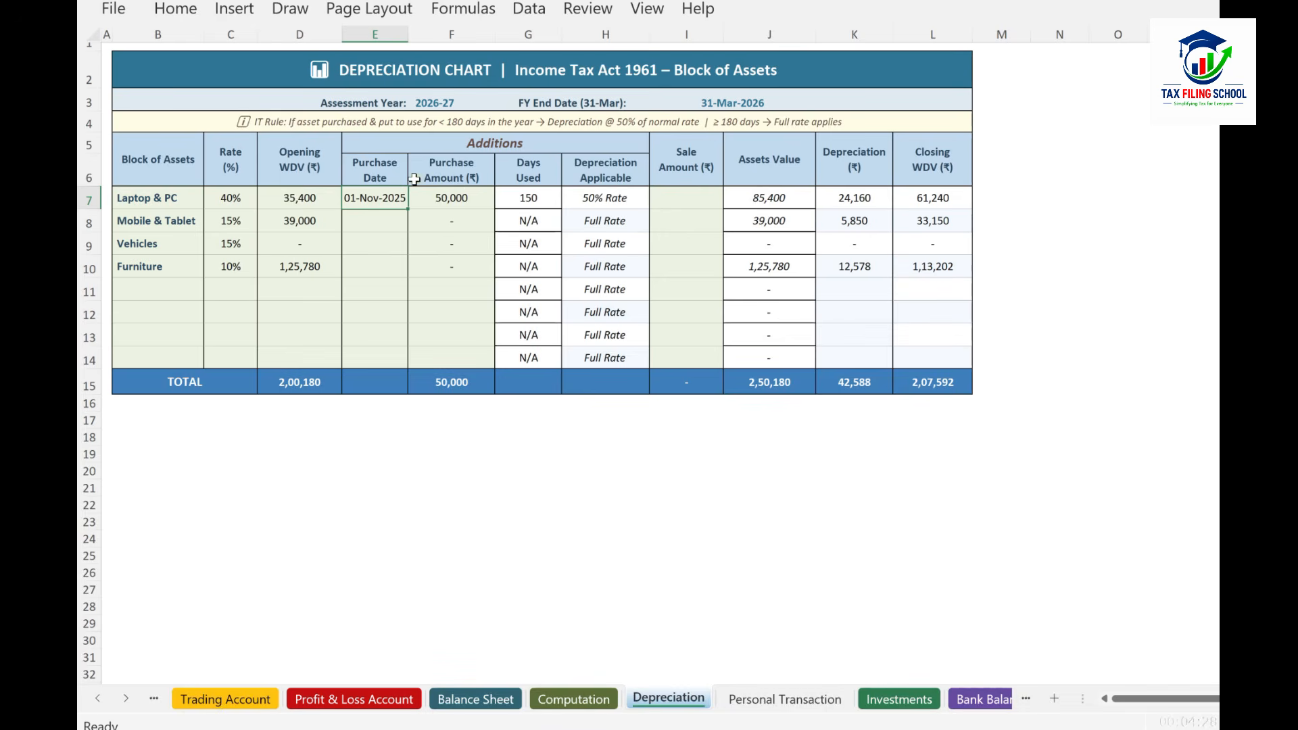
pyautogui.click(452, 199)
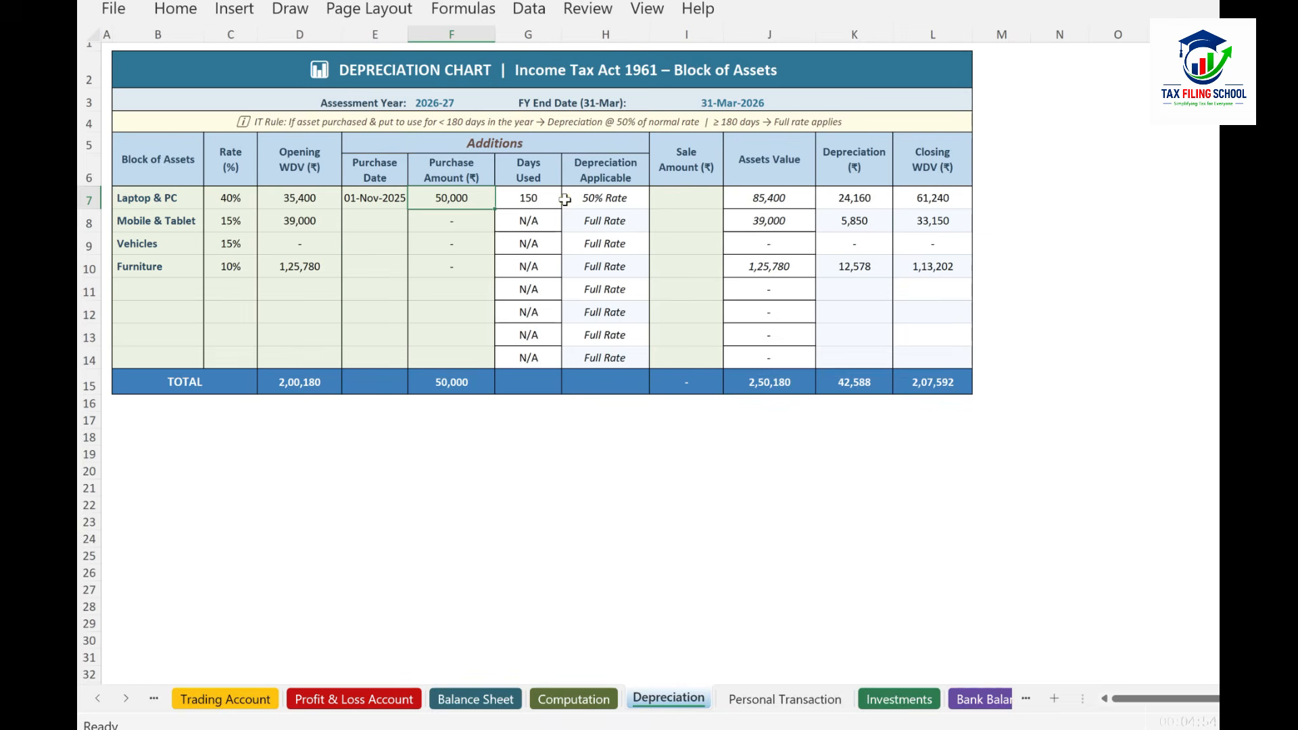
pyautogui.click(691, 199)
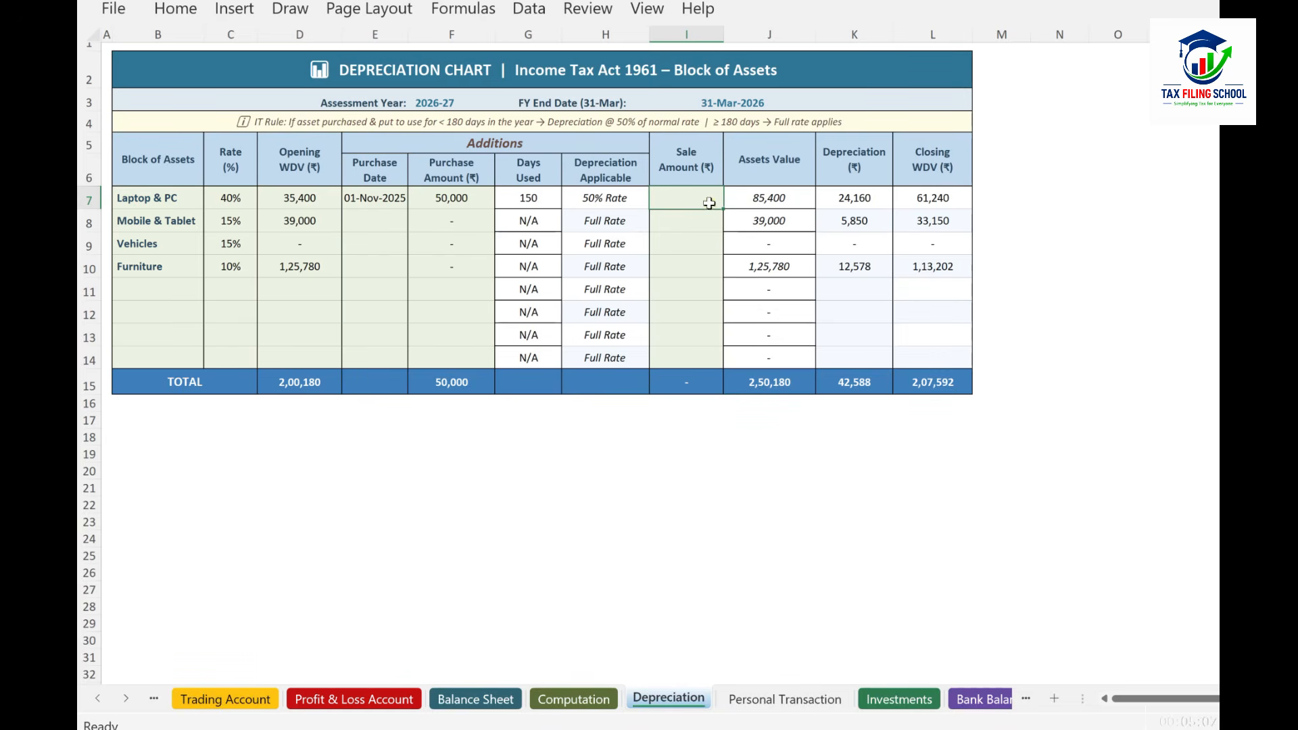
pyautogui.click(694, 224)
pyautogui.click(696, 244)
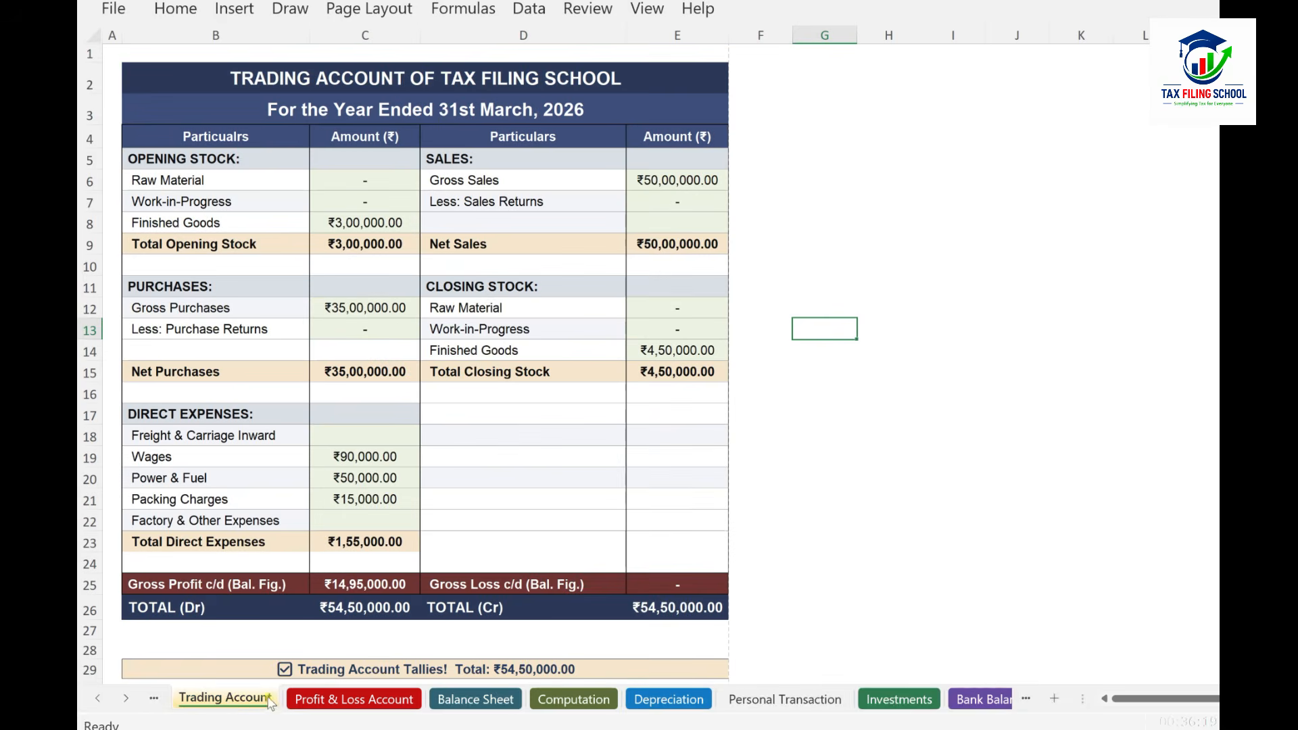
# Compare the Profit & Loss Account's total depreciation with the Depreciation sheet, and review the account's expenses, net profit and totals
pyautogui.click(315, 703)
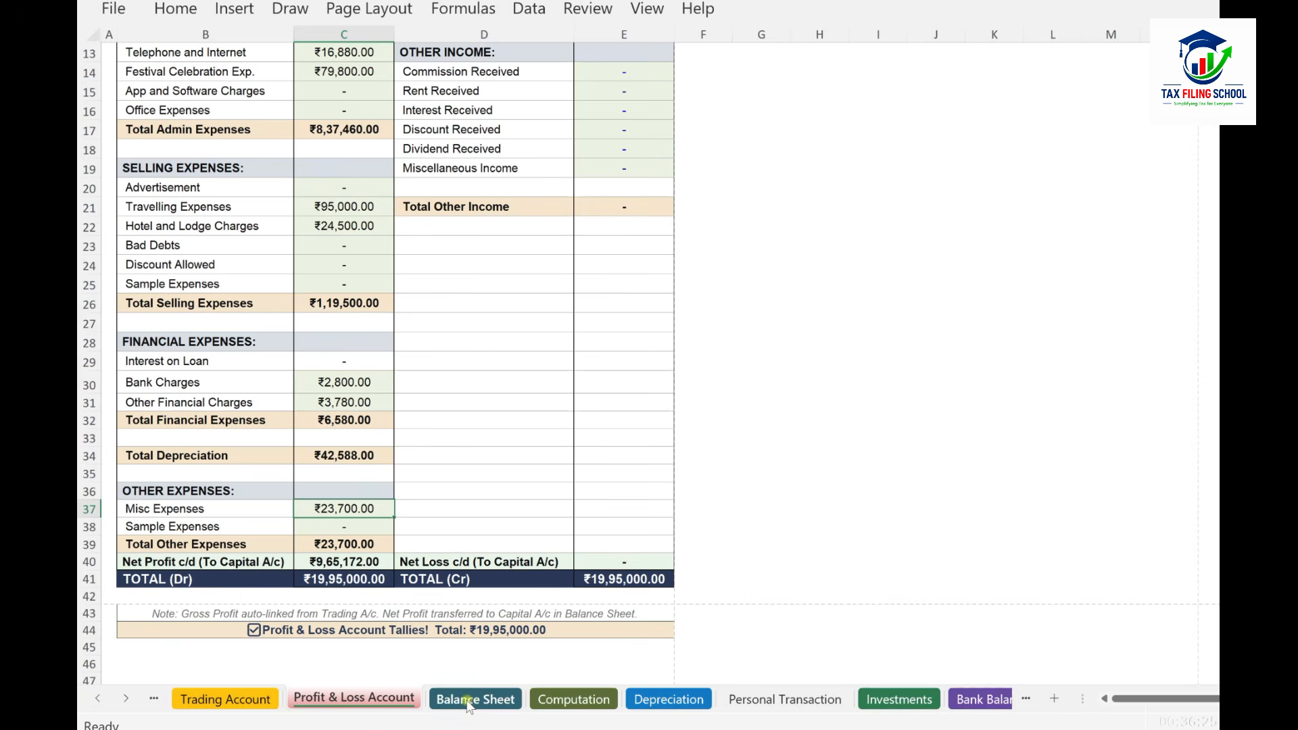
pyautogui.click(668, 699)
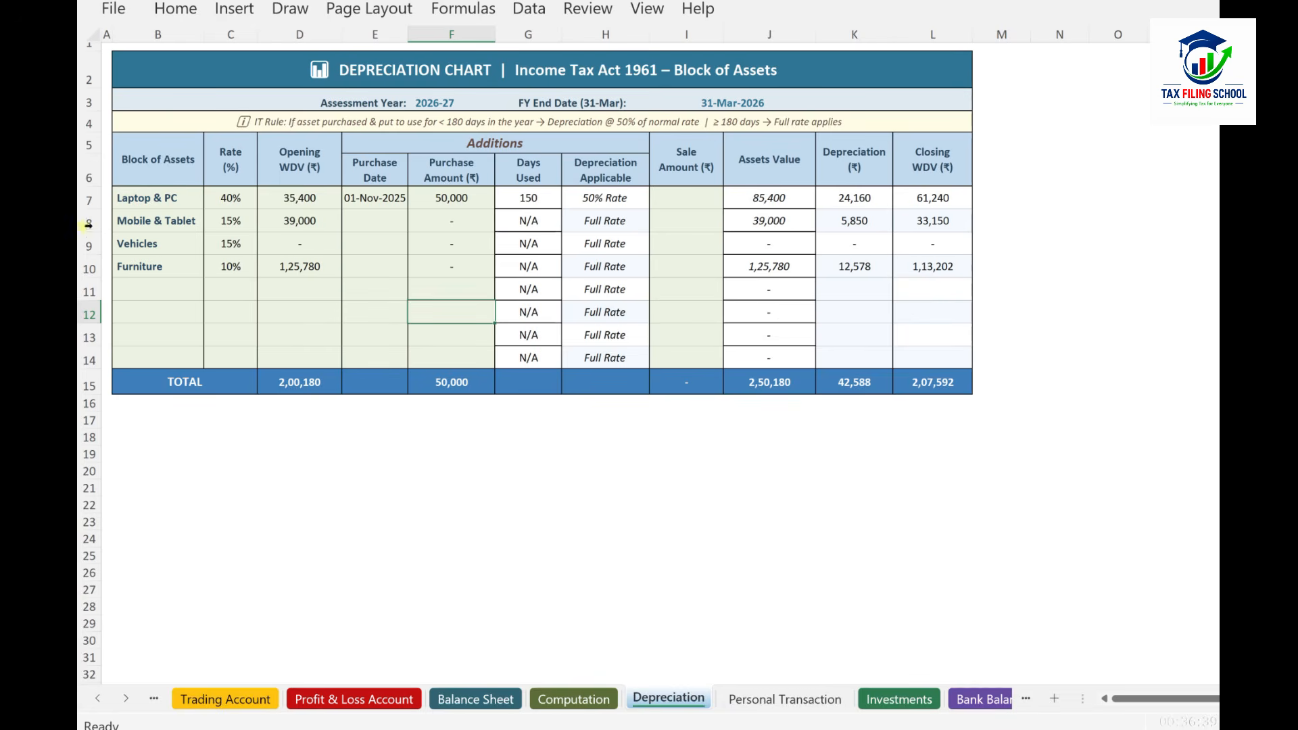
pyautogui.click(150, 201)
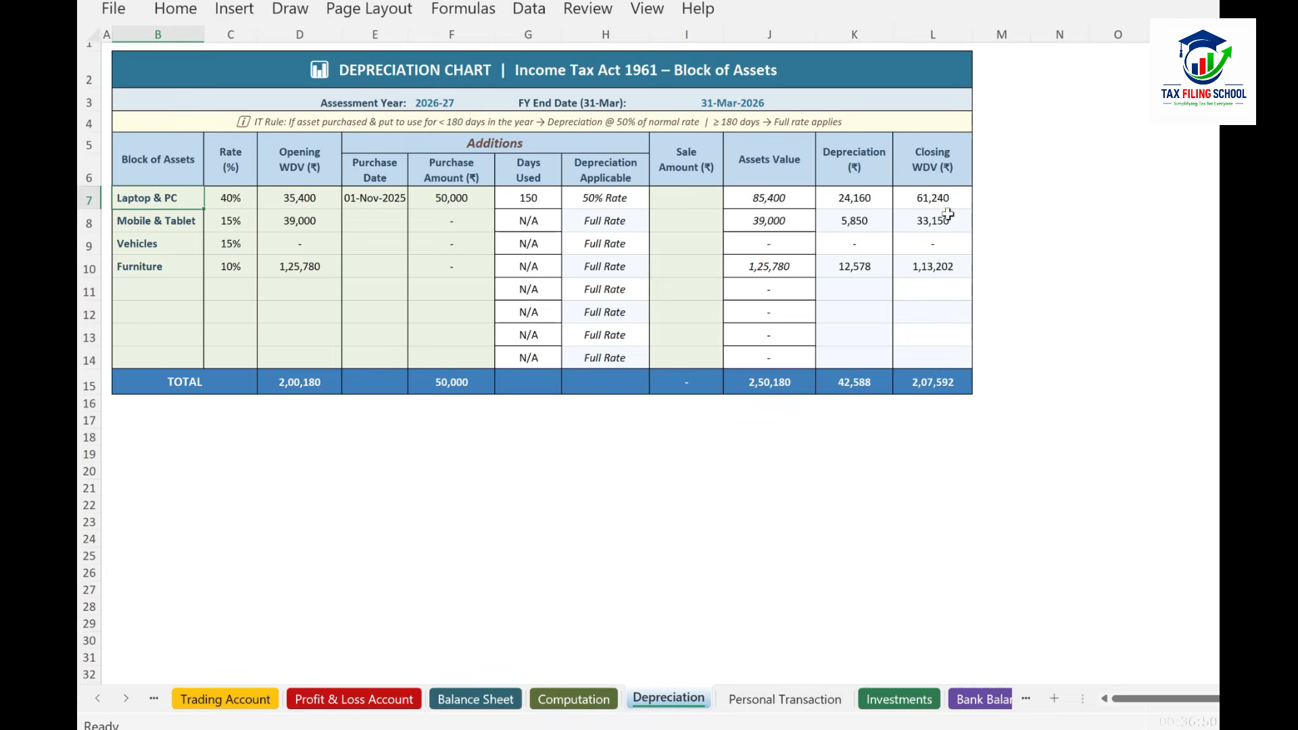
pyautogui.click(373, 703)
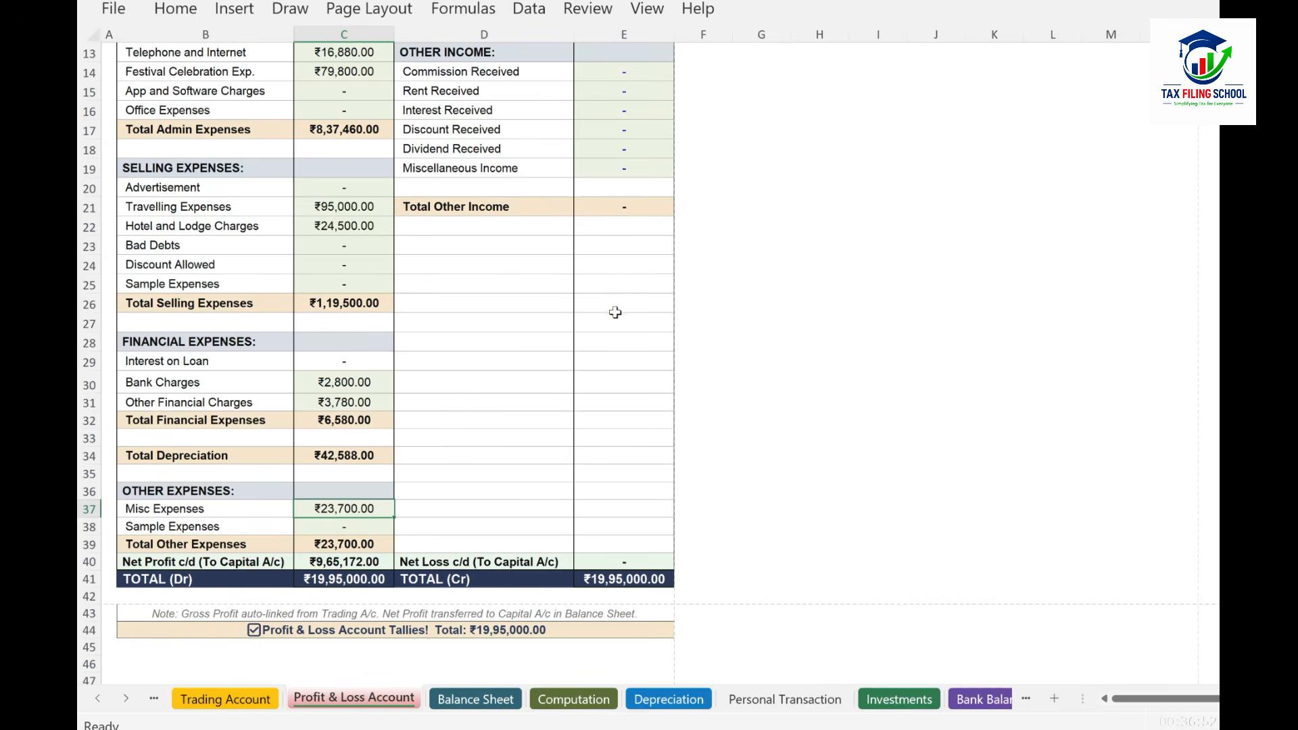
pyautogui.scroll(2, 581, 300)
pyautogui.scroll(2, 588, 300)
pyautogui.scroll(-4, 593, 298)
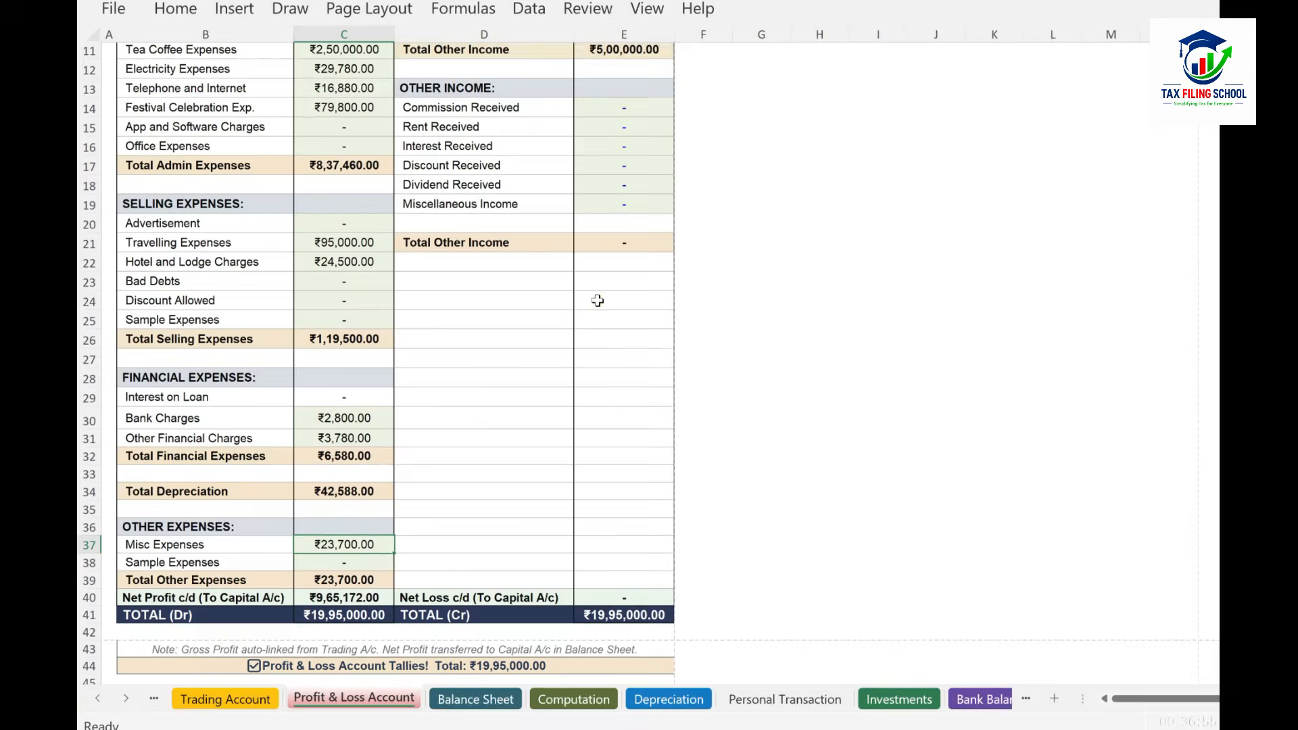
pyautogui.scroll(-2, 341, 456)
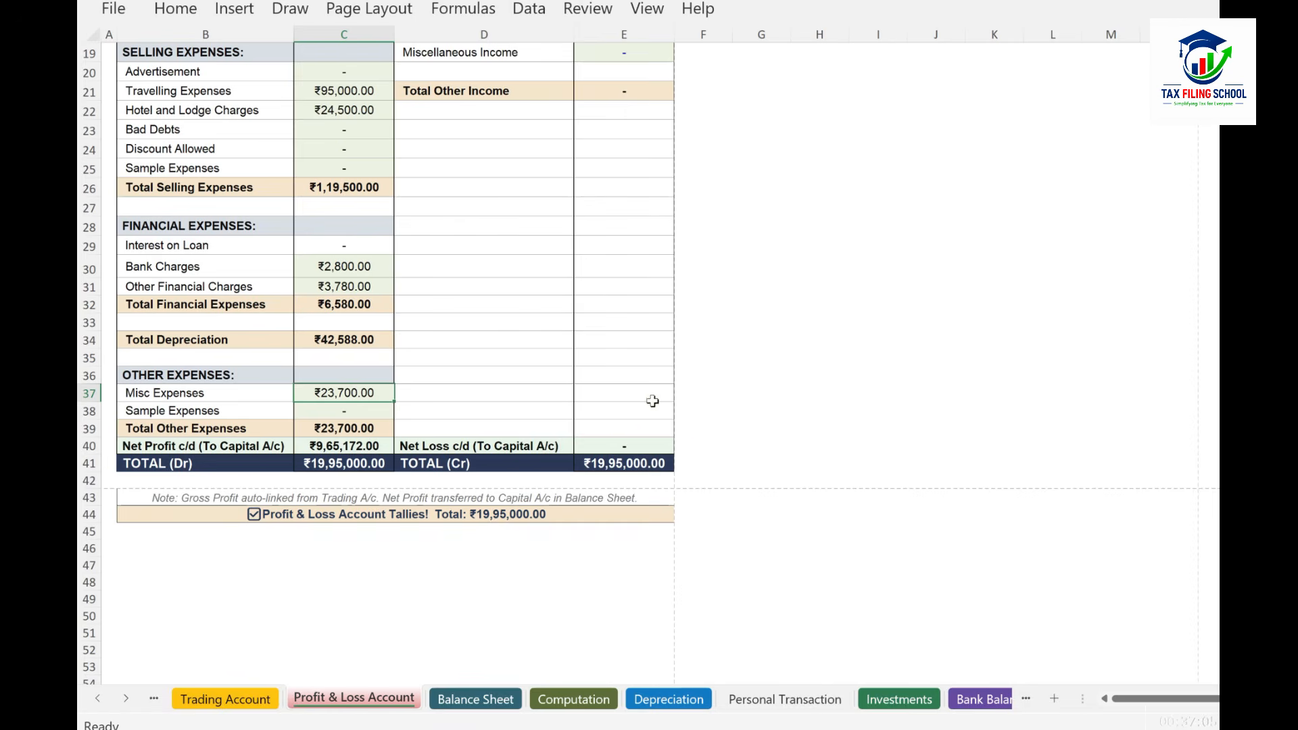
# Enter an opening capital of 800000 in the Balance Sheet's capital account
pyautogui.click(481, 703)
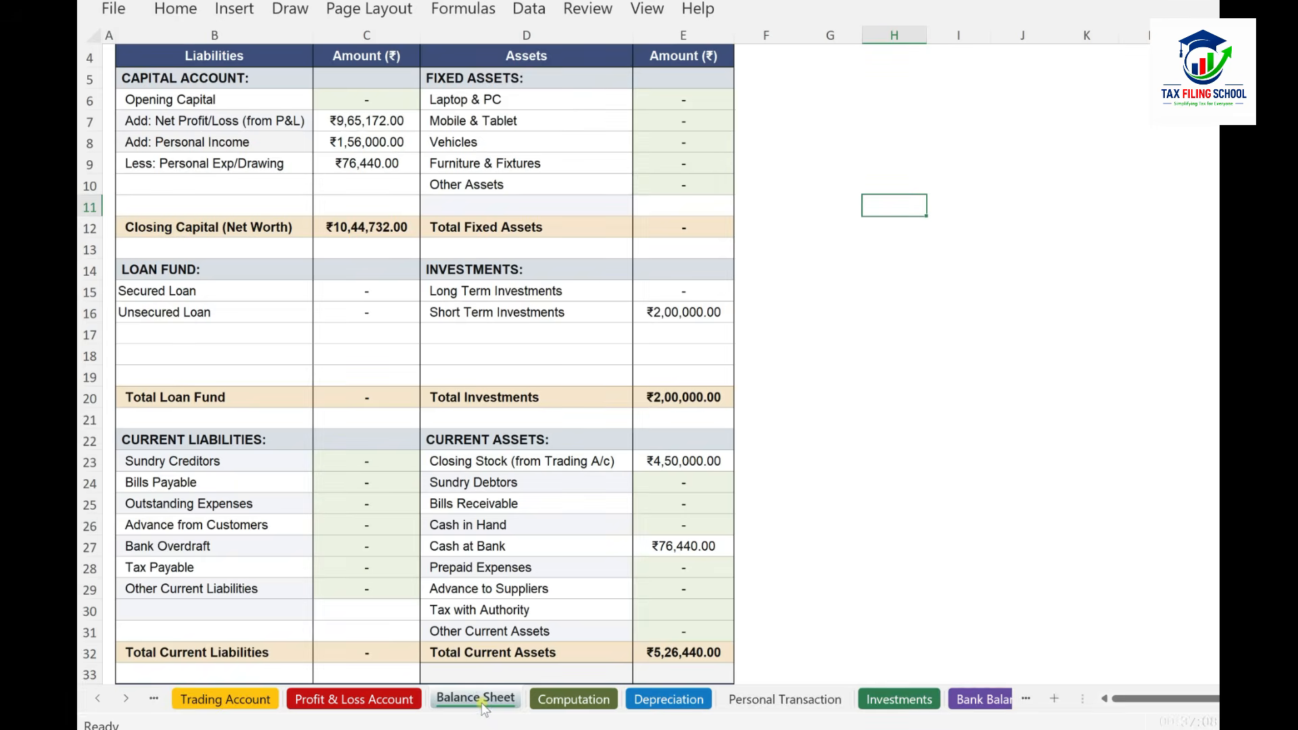
pyautogui.scroll(1, 371, 327)
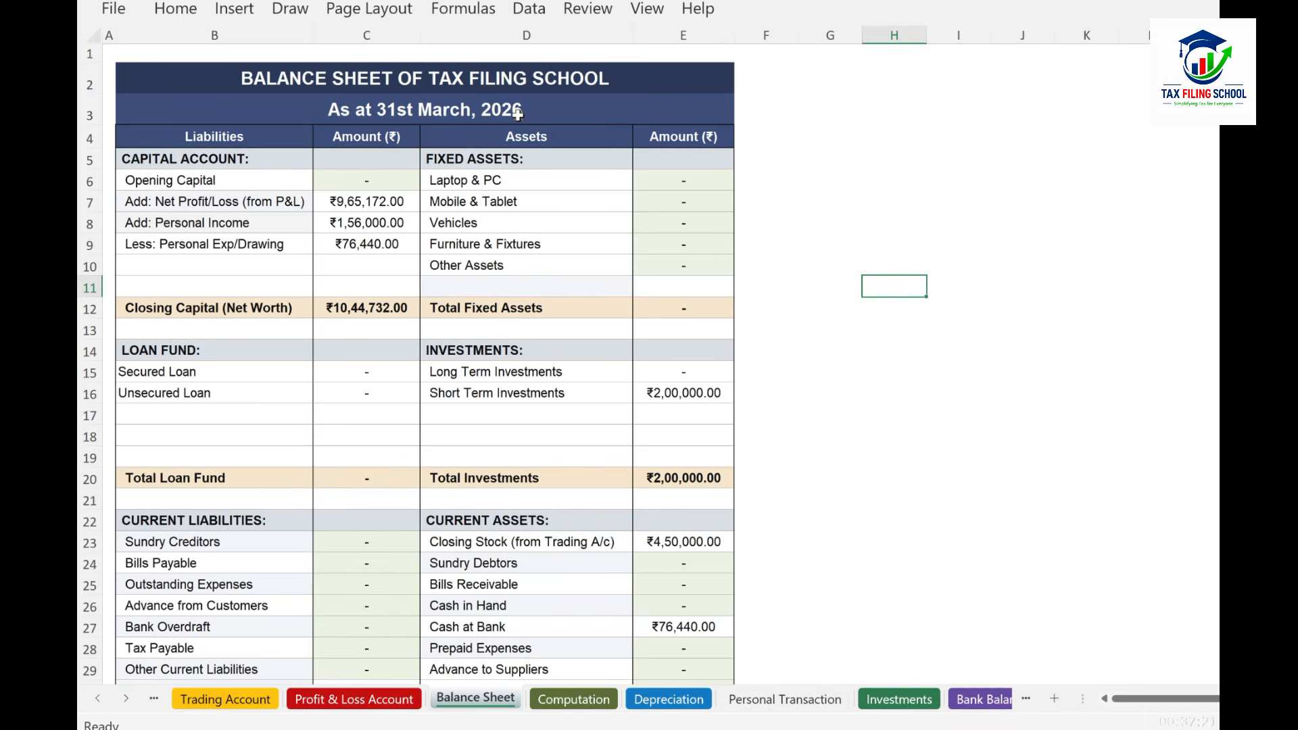
pyautogui.click(371, 184)
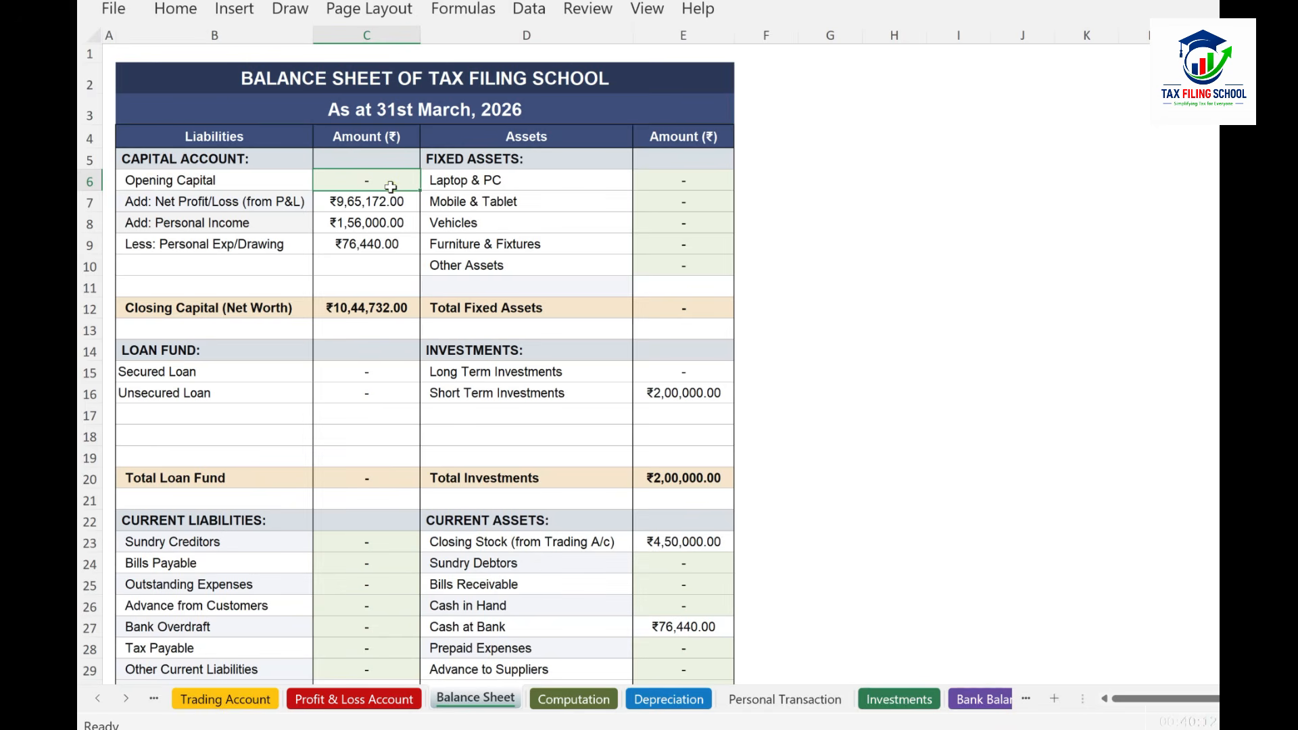
pyautogui.write('800000')
# Fill the Balance Sheet's fixed assets with the Depreciation sheet's closing WDV: Laptop & PC 61,240, Mobile & Tablet 33,150 and Furniture & Fixtures 1,13,202
pyautogui.click(721, 248)
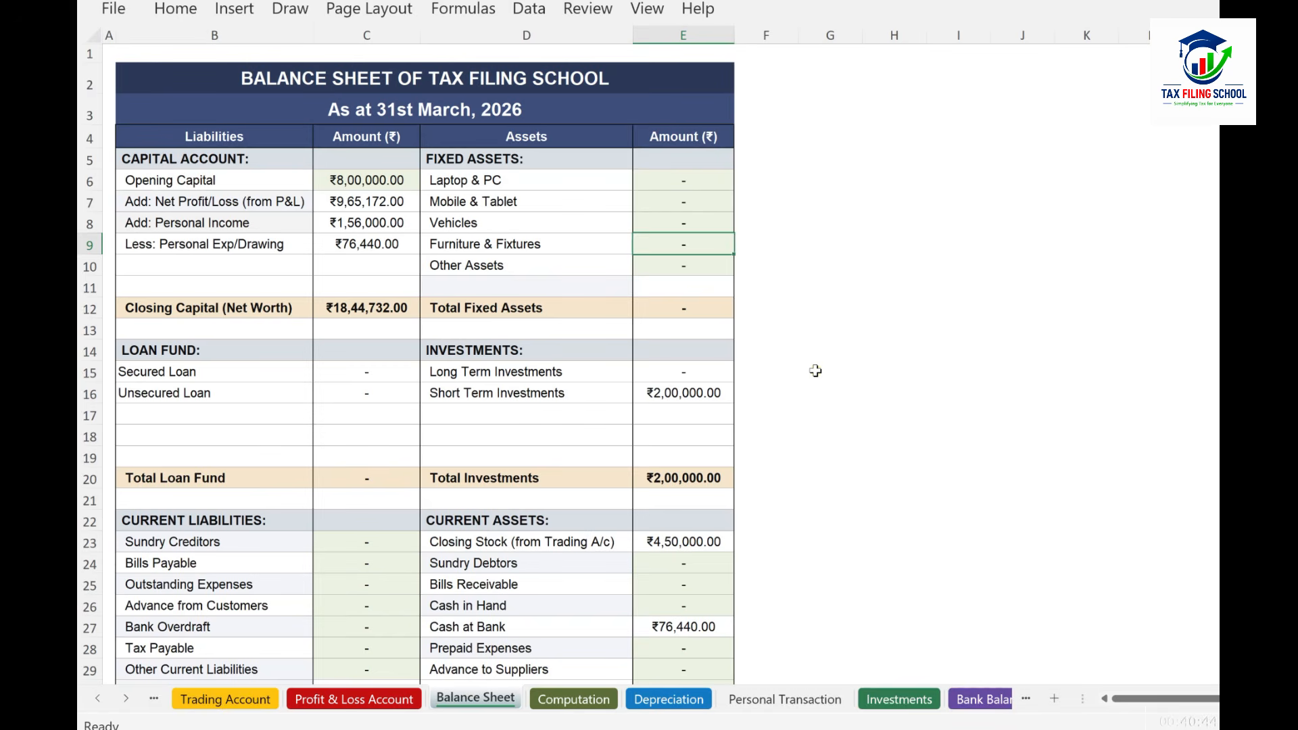
pyautogui.click(691, 182)
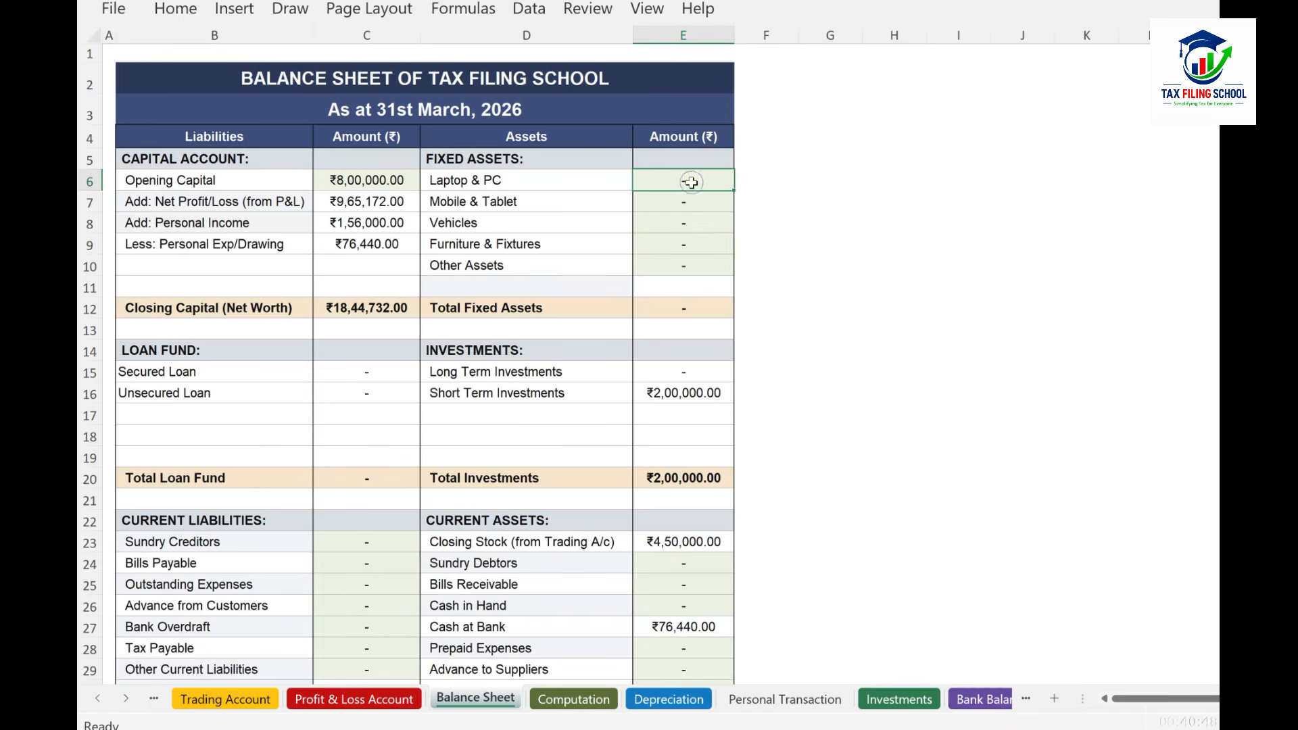
pyautogui.click(672, 702)
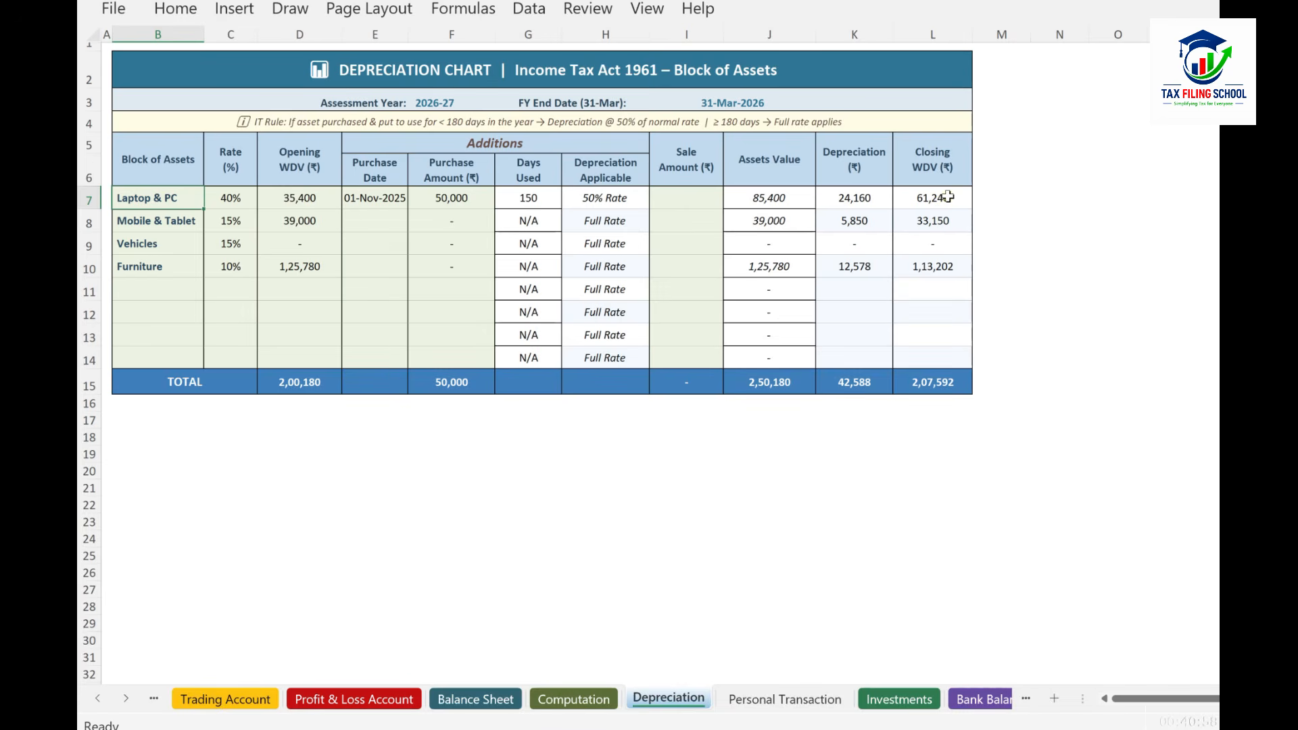
pyautogui.click(477, 700)
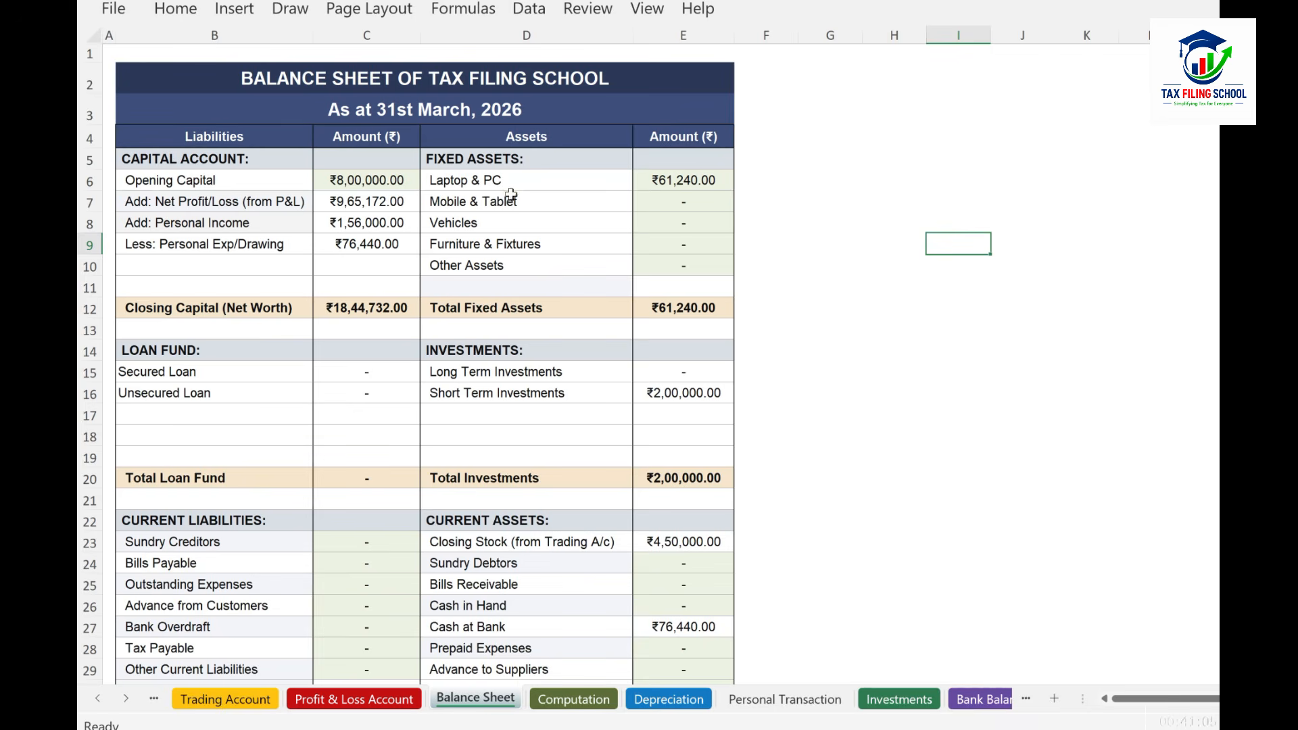
pyautogui.click(872, 250)
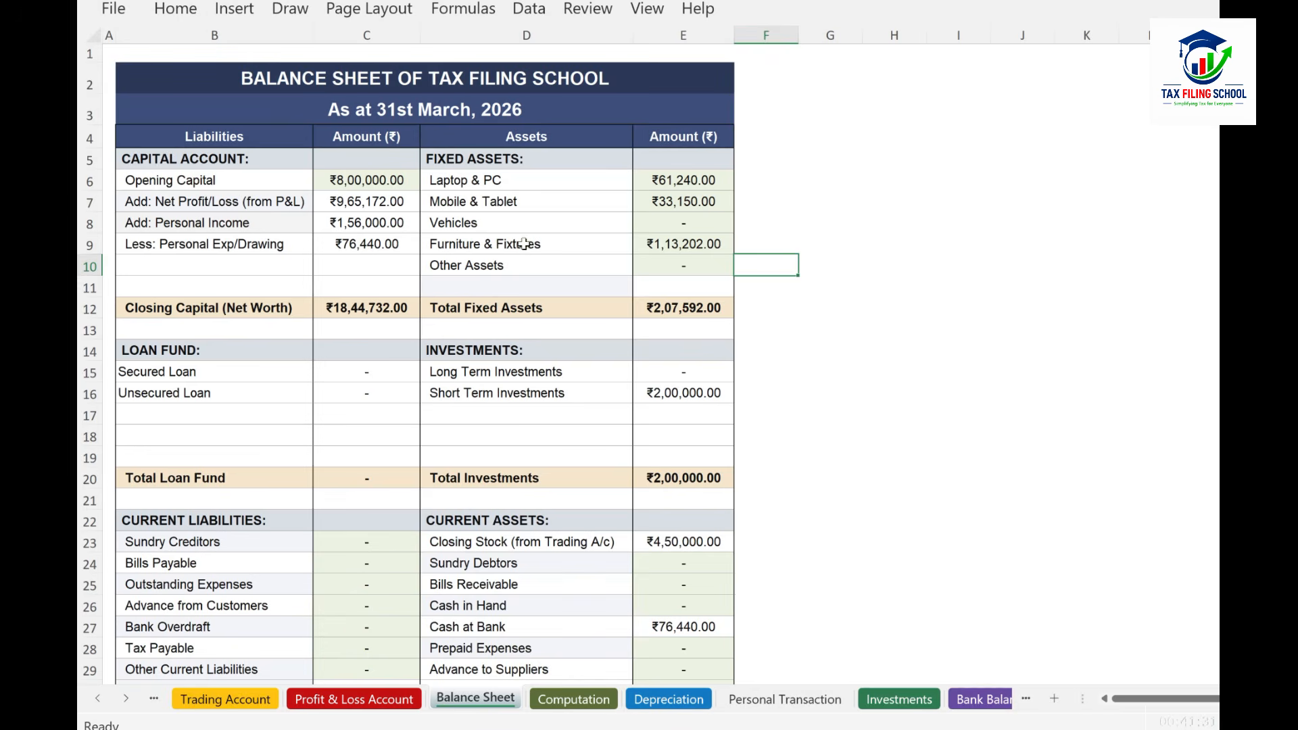
pyautogui.click(868, 308)
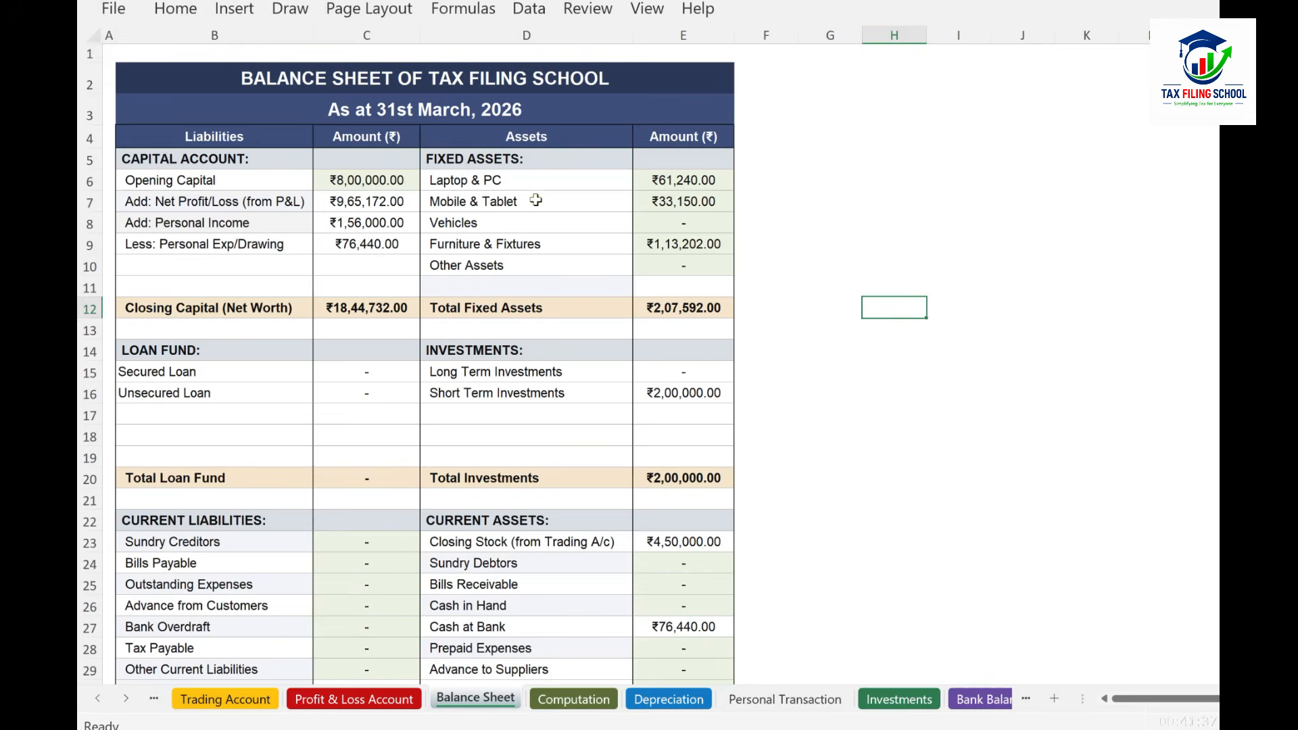
# Review the Balance Sheet's loan fund, investments and current items, check the Loan Balances sheet, and return to the Balance Sheet
pyautogui.scroll(-1, 500, 304)
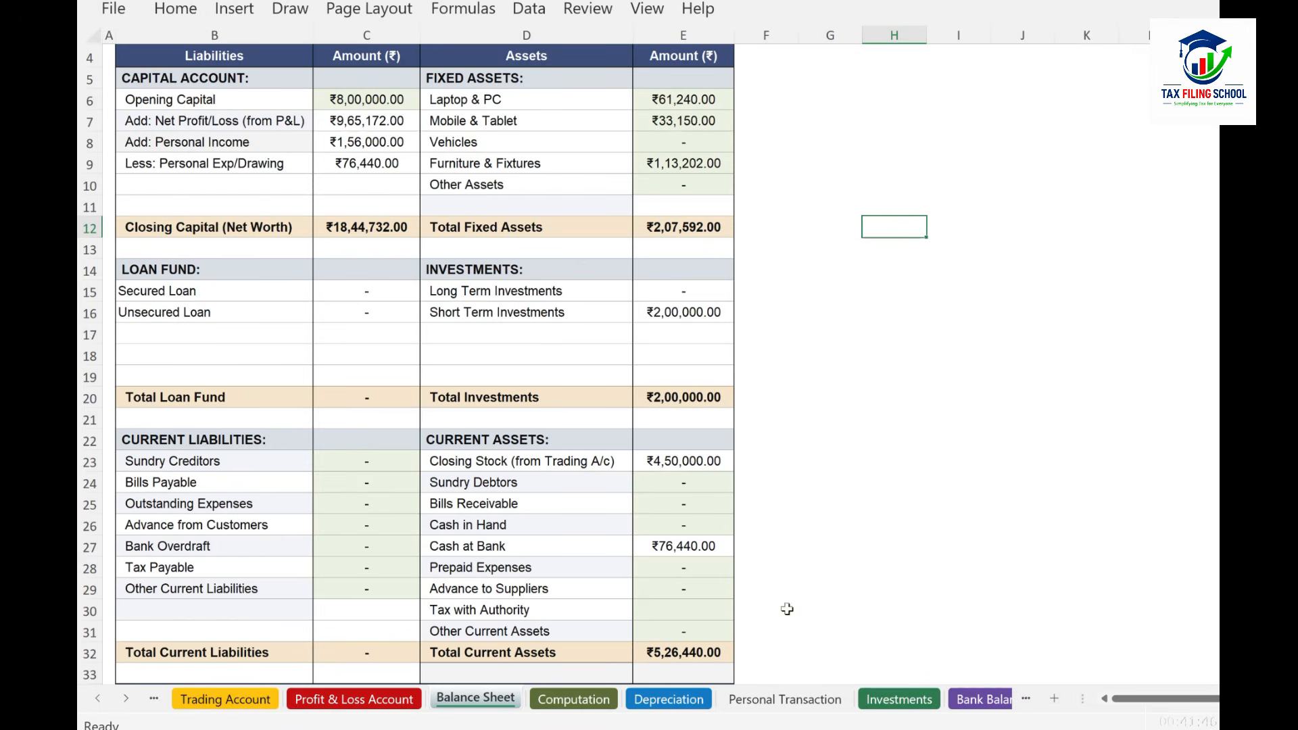
pyautogui.click(899, 699)
pyautogui.click(983, 699)
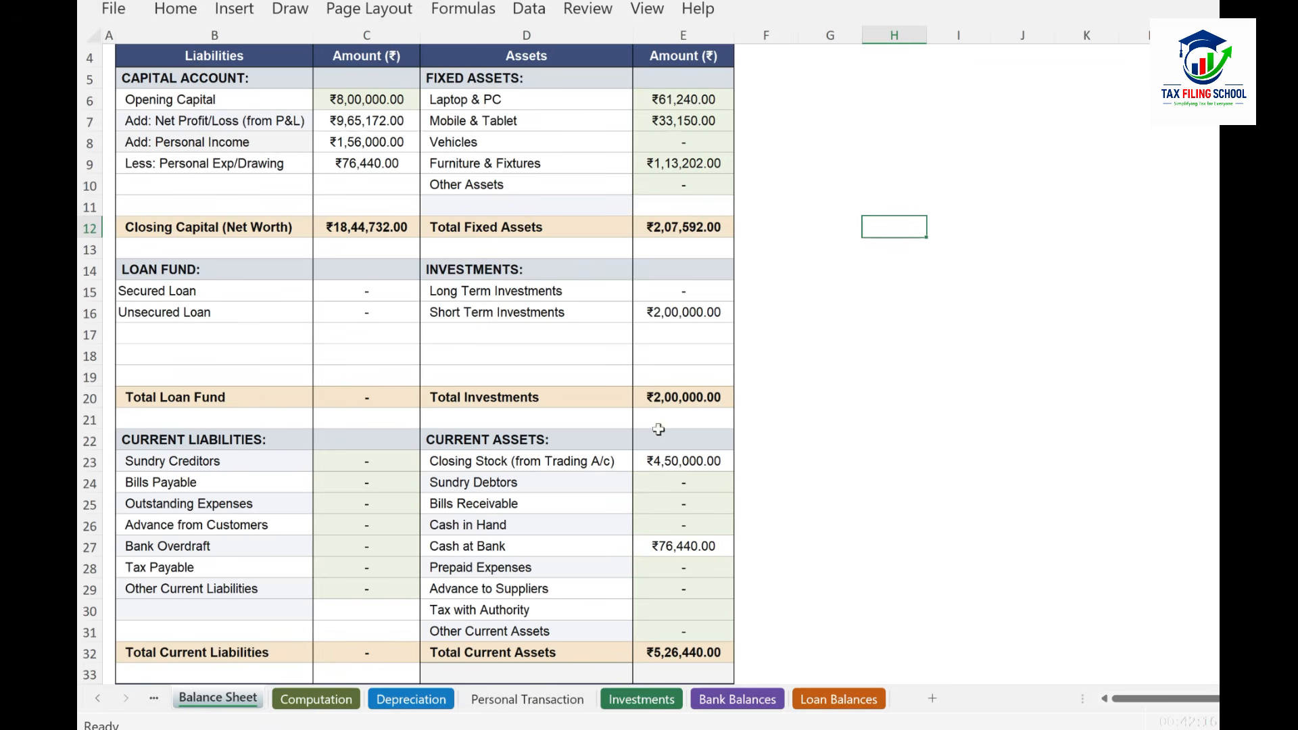
pyautogui.click(587, 9)
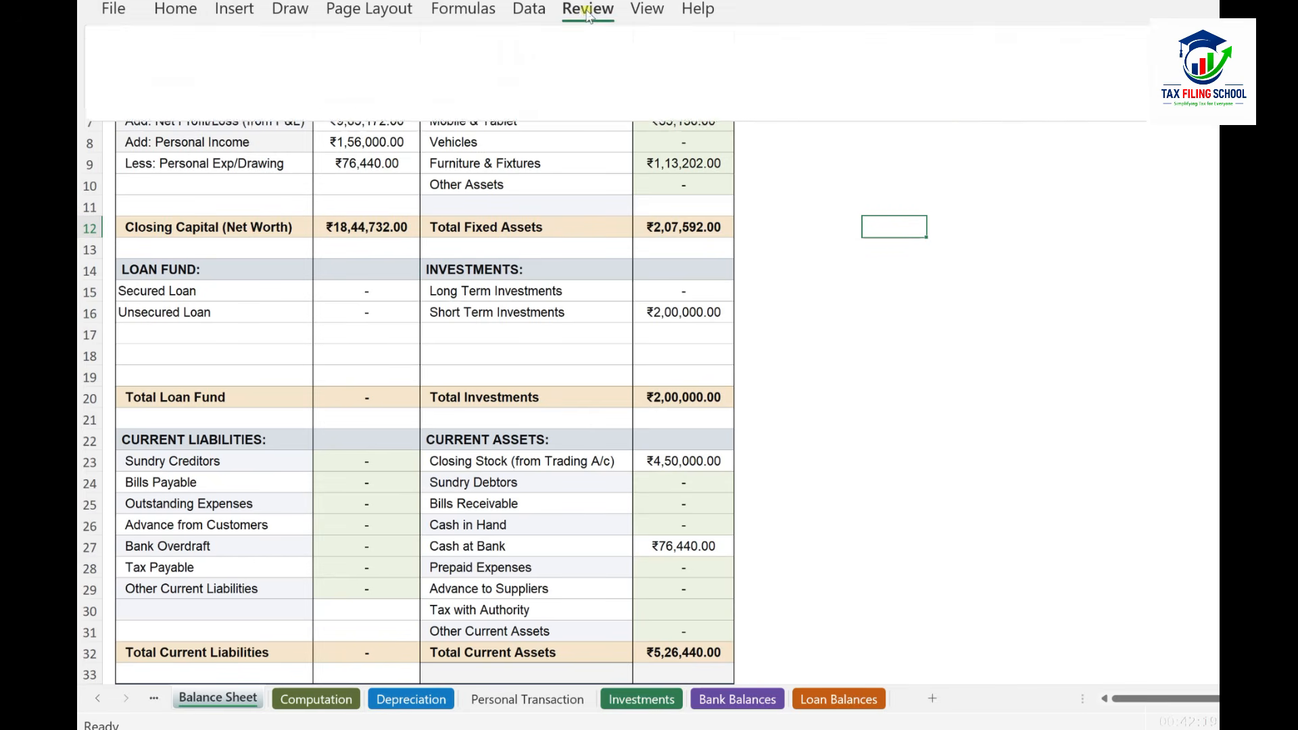
pyautogui.click(998, 347)
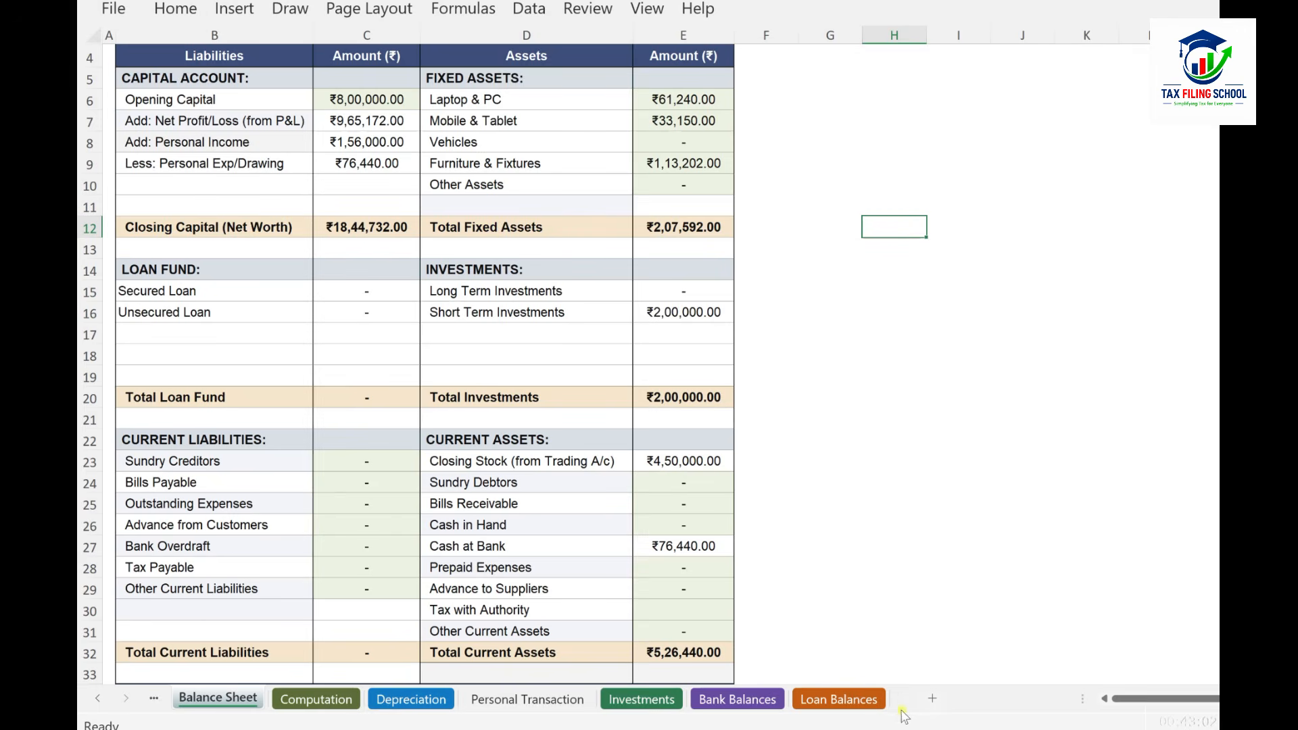
pyautogui.click(849, 701)
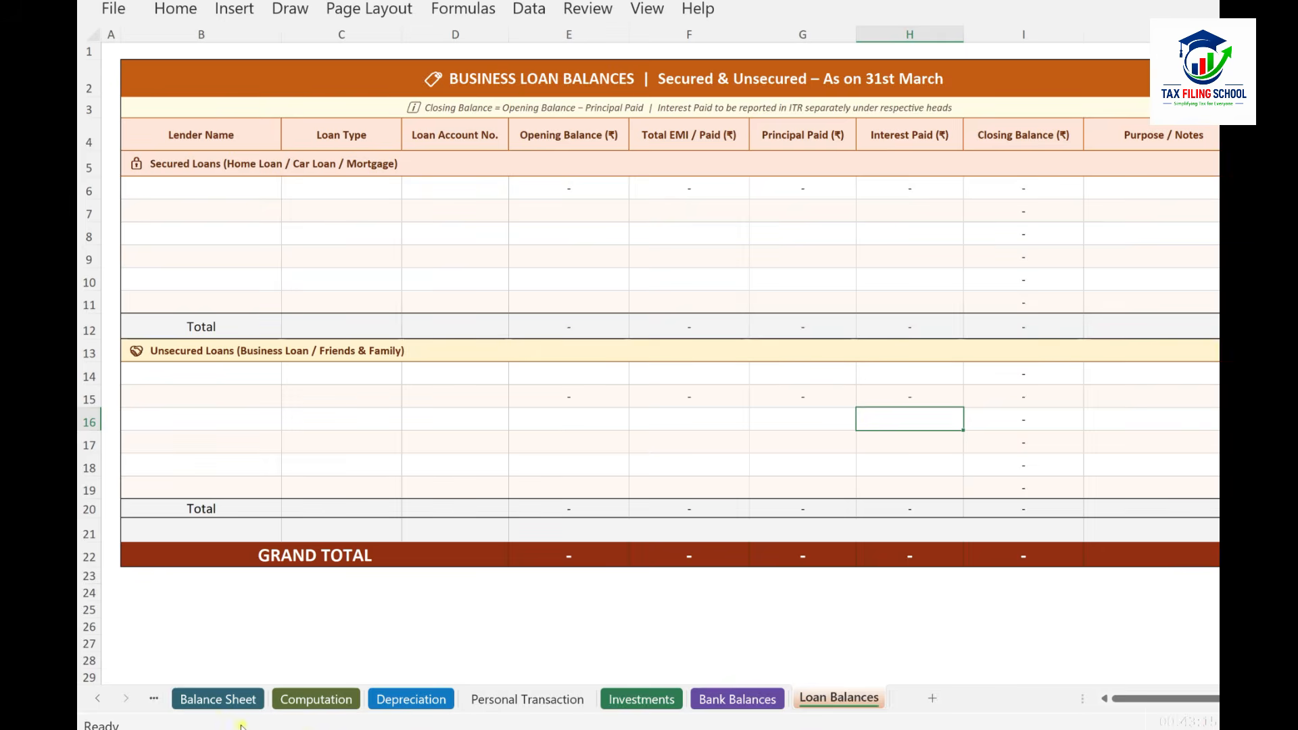
pyautogui.click(217, 700)
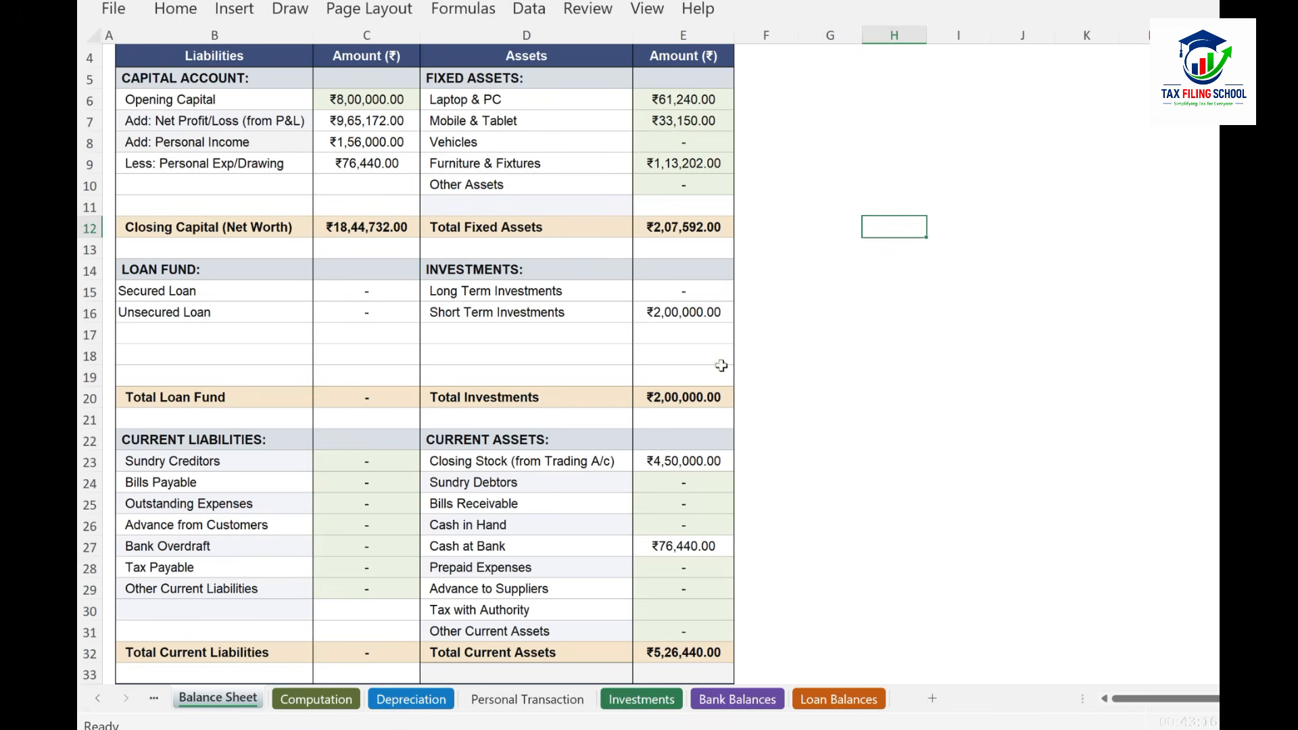
# Add a secured loan in the Loan Balances sheet with lender Aisi Waisi Bank, loan type Mortage Loan and its loan account number
pyautogui.click(856, 698)
pyautogui.click(260, 191)
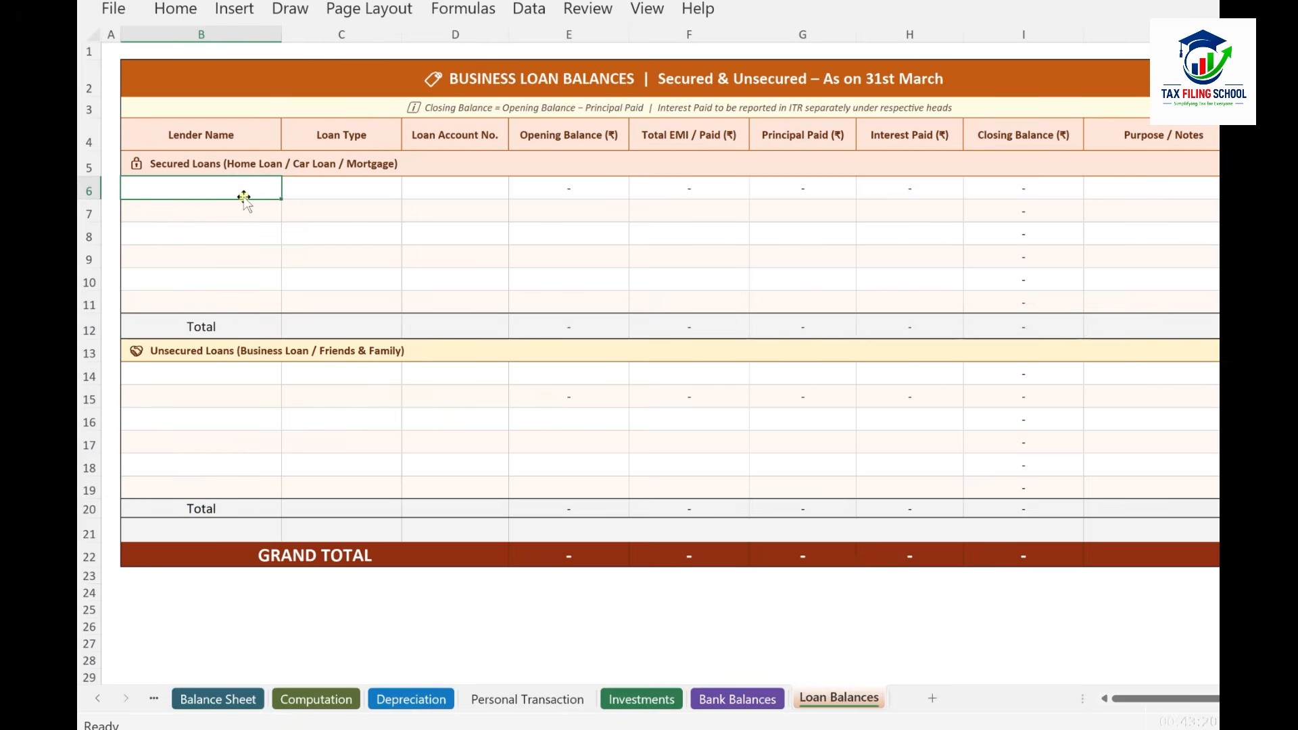
pyautogui.write('Aisi Waisi Bank')
pyautogui.press('Tab')
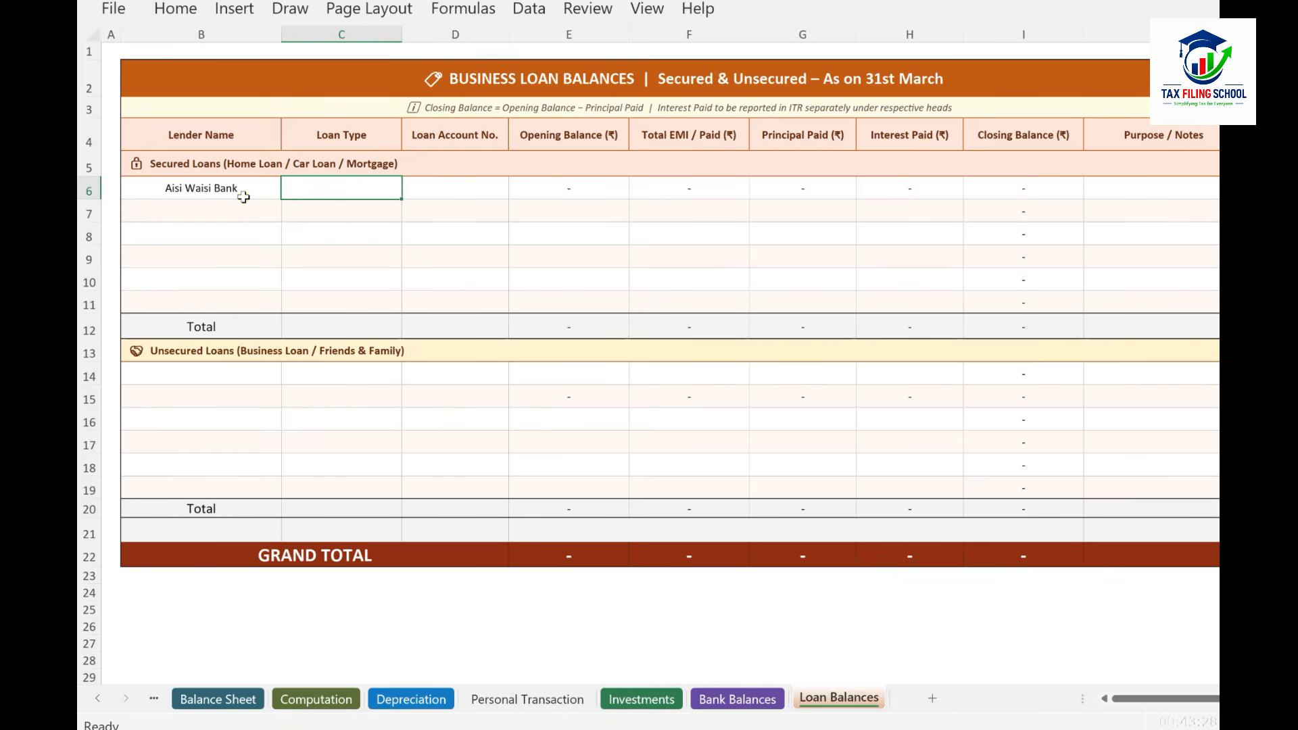
pyautogui.write('Mortage Loan')
pyautogui.click(469, 194)
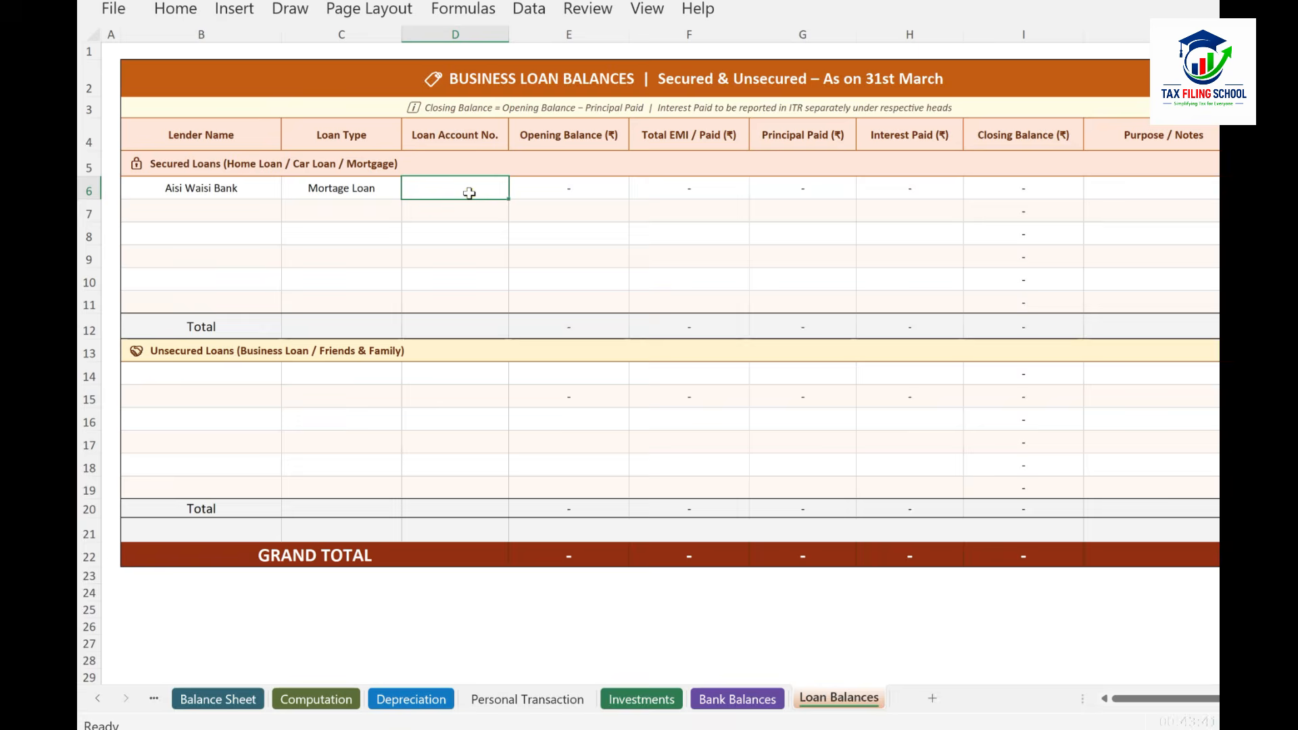
pyautogui.write('123452')
pyautogui.click(566, 196)
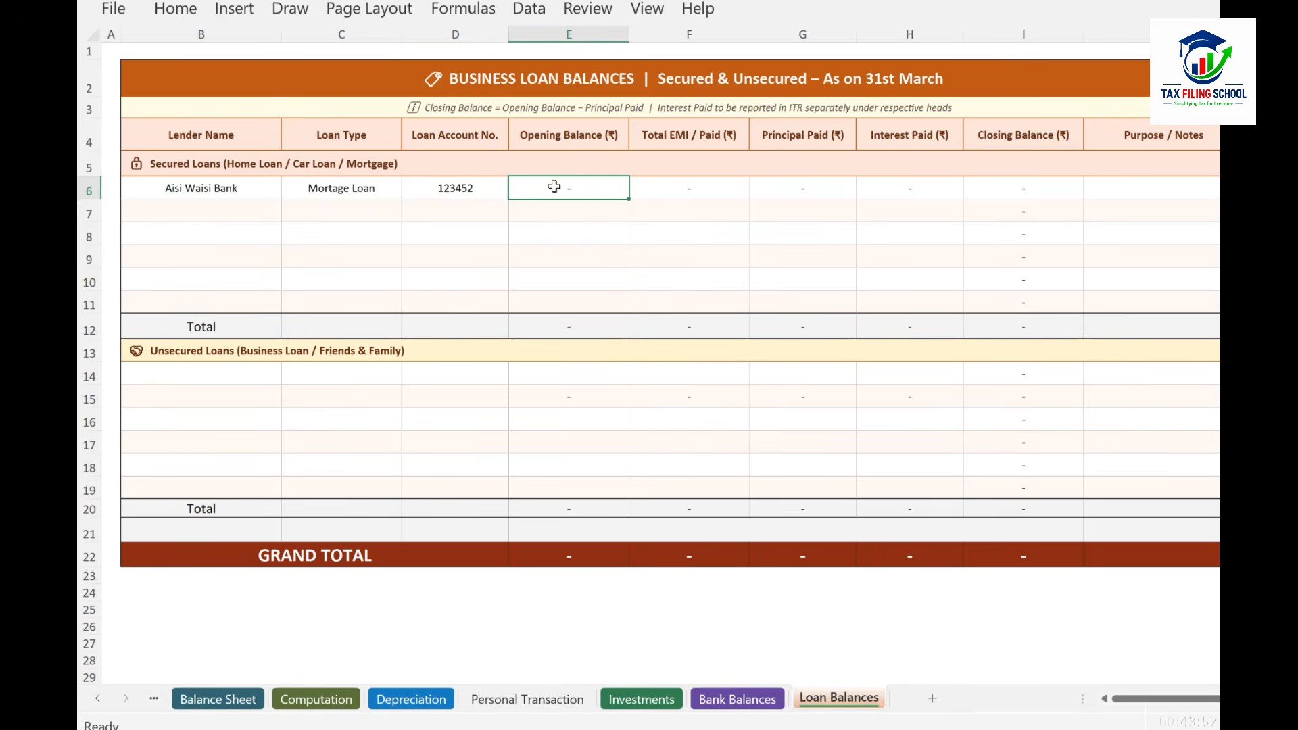
# Enter an opening balance of 900000 and total EMI paid of 240000 for the Aisi Waisi Bank secured loan
pyautogui.write('900000')
pyautogui.press('Return')
pyautogui.press('Return')
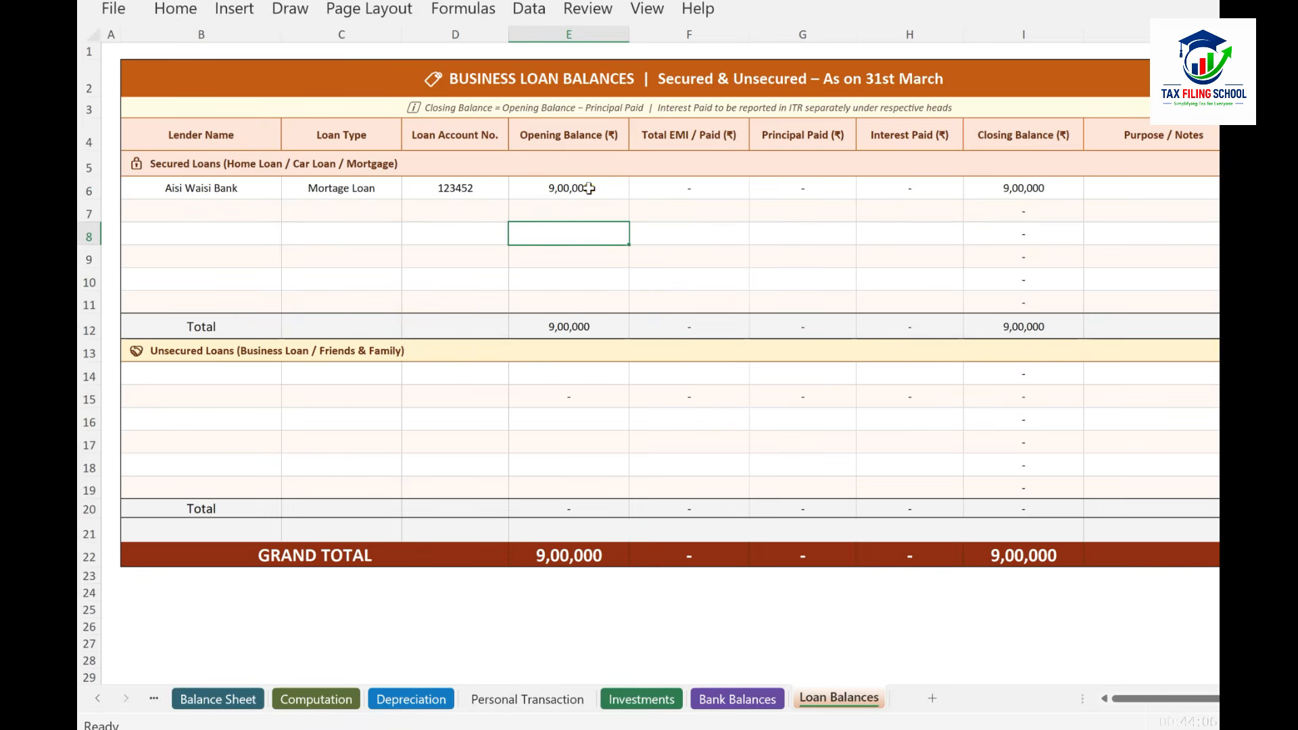
pyautogui.click(690, 193)
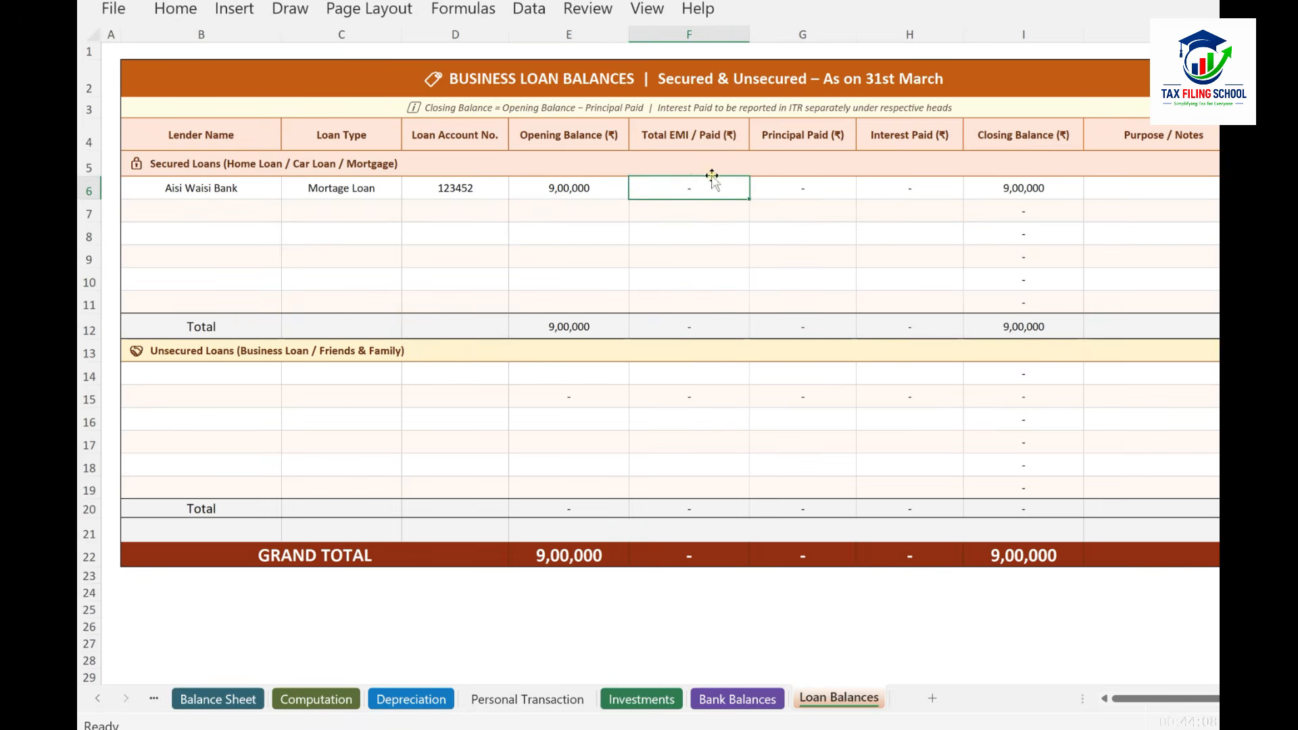
pyautogui.write('240000')
pyautogui.press('Return')
pyautogui.press('Return')
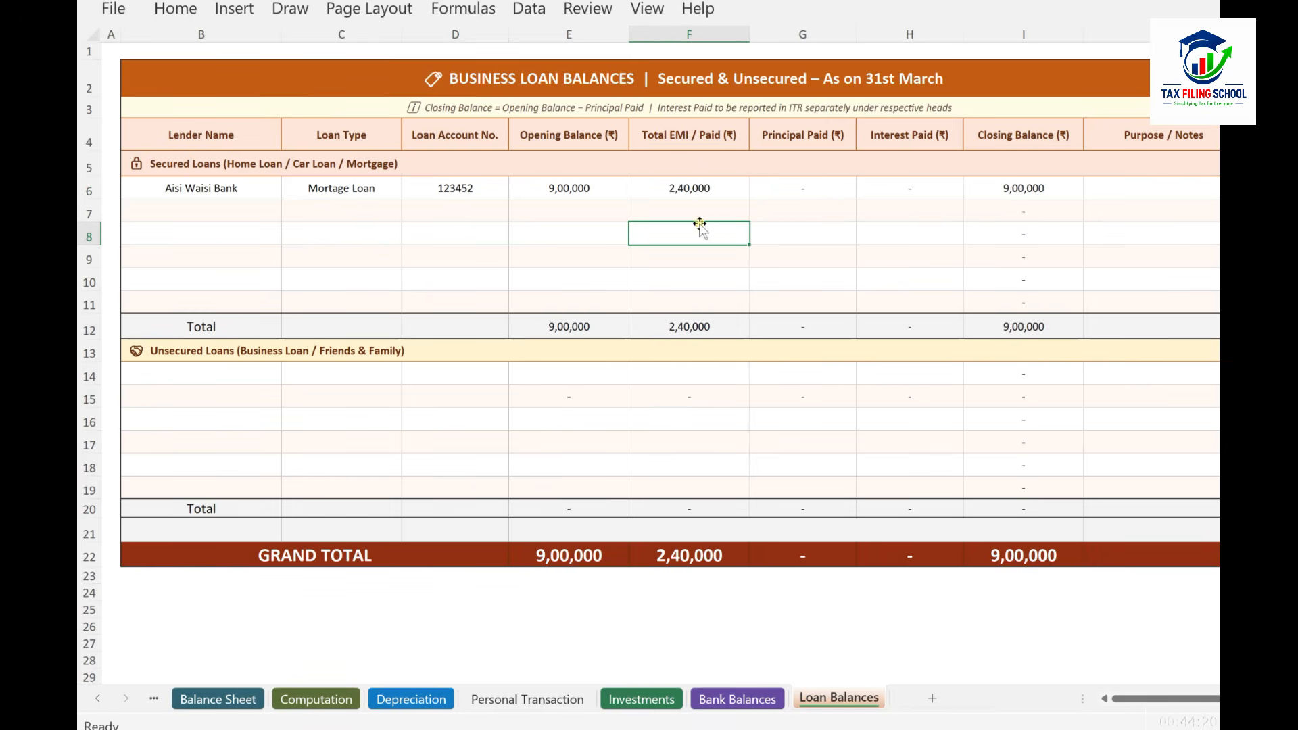
# Record interest paid of 150000 and principal paid of 90000 for the Aisi Waisi Bank mortgage loan
pyautogui.click(824, 194)
pyautogui.click(915, 192)
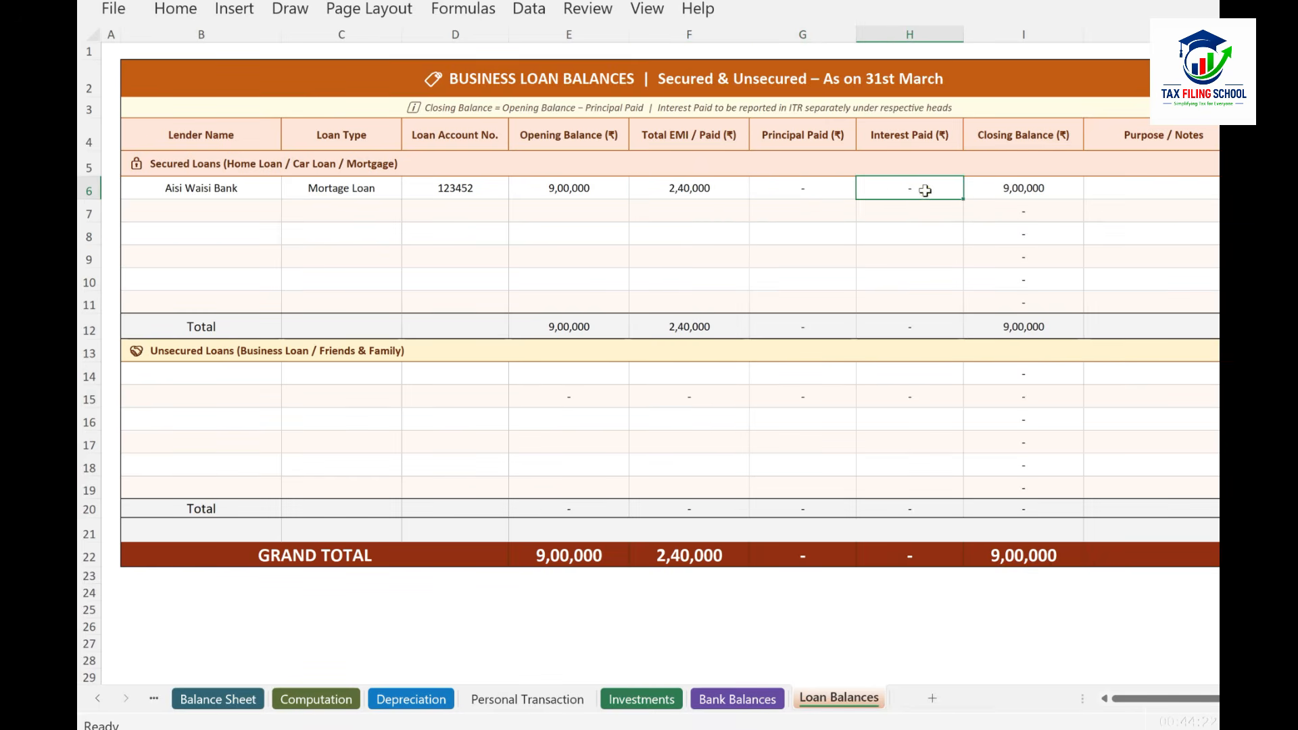
pyautogui.click(817, 180)
pyautogui.click(907, 196)
pyautogui.write('150000')
pyautogui.press('Left')
pyautogui.write('90000')
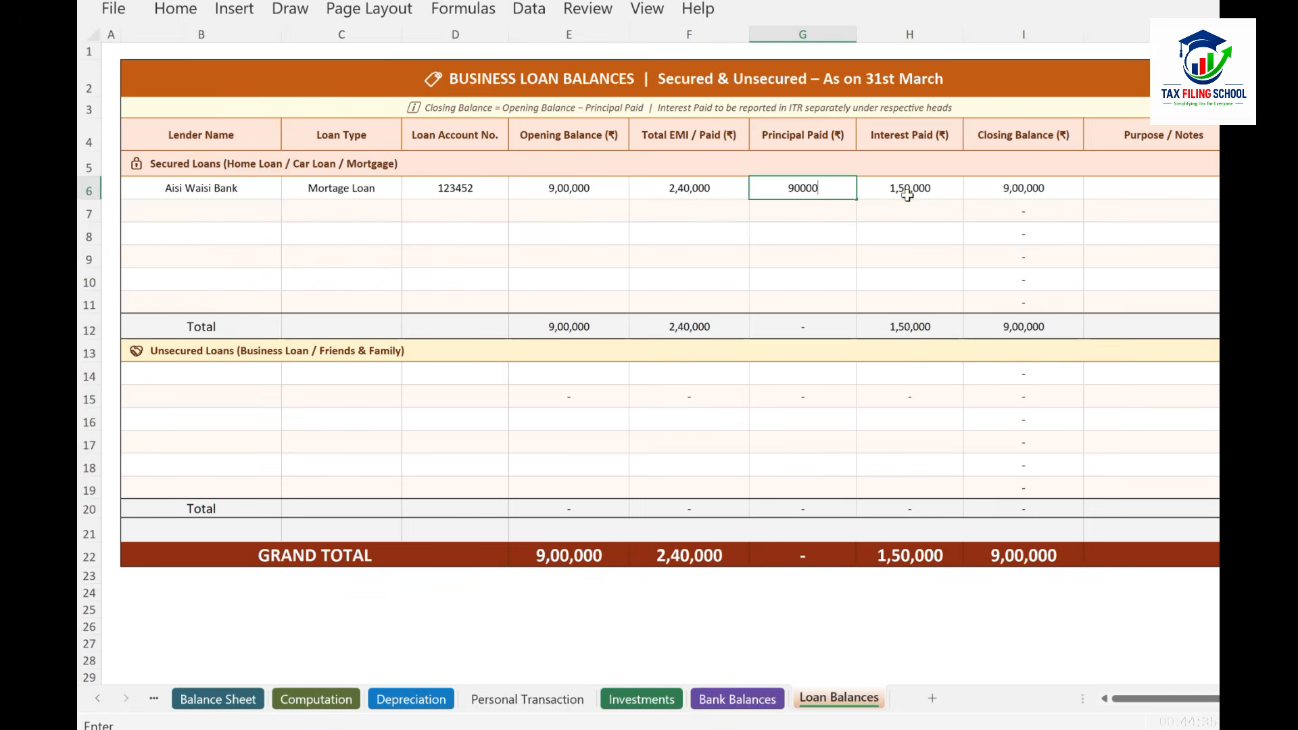
pyautogui.press('Right')
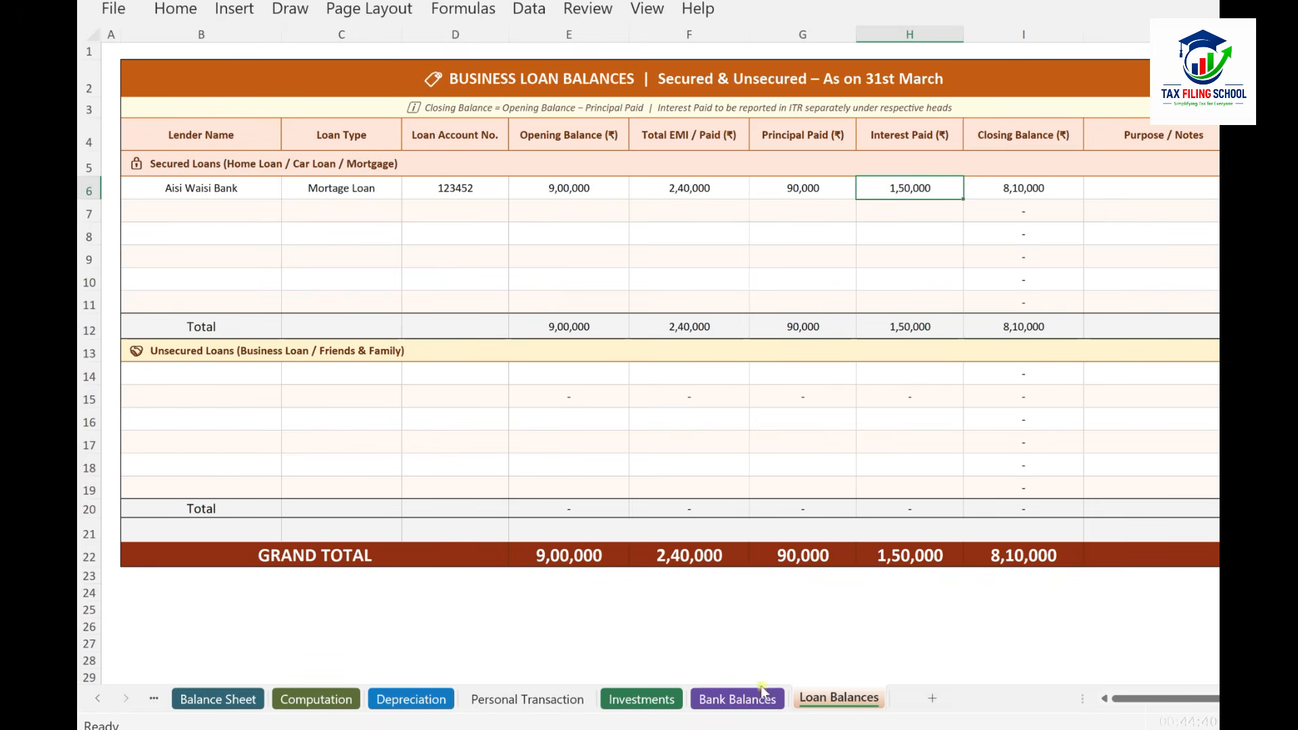
# Check the secured loan in the Balance Sheet's loan fund and the Interest on Loan line in the Profit & Loss Account
pyautogui.click(245, 703)
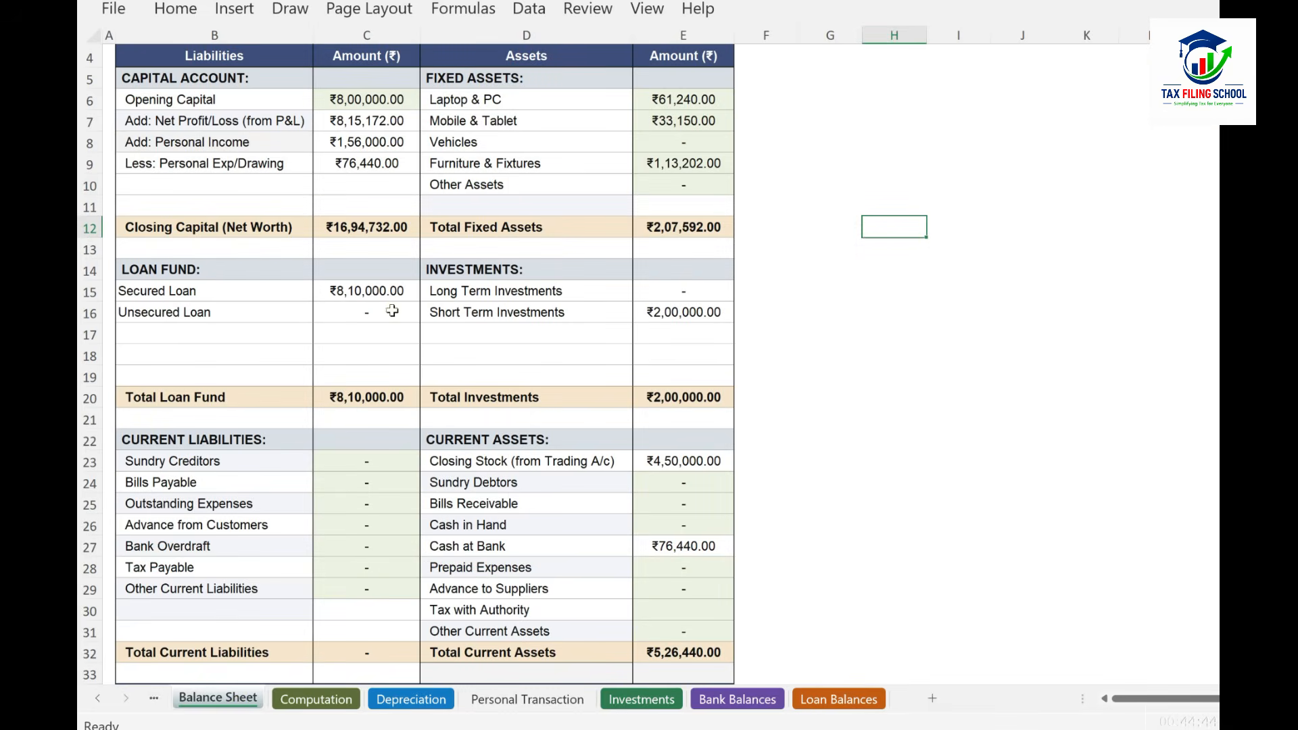
pyautogui.click(154, 699)
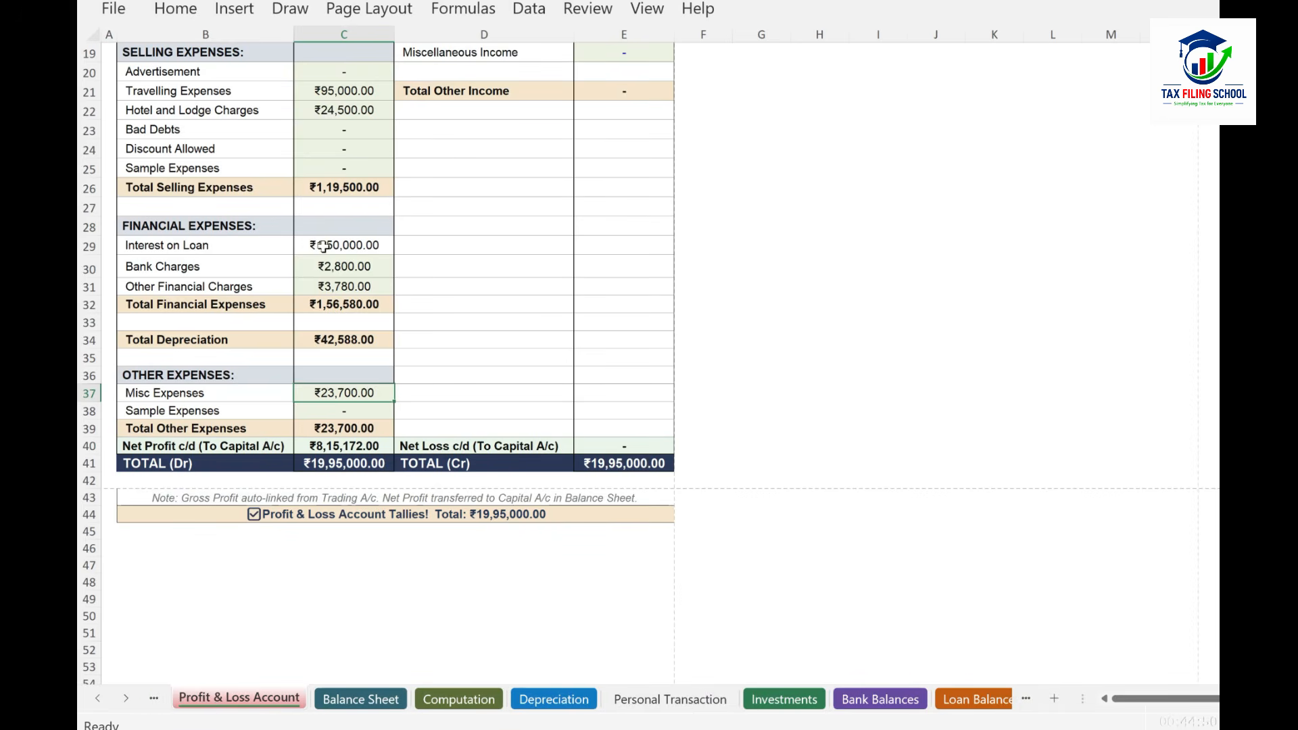
pyautogui.doubleClick(354, 245)
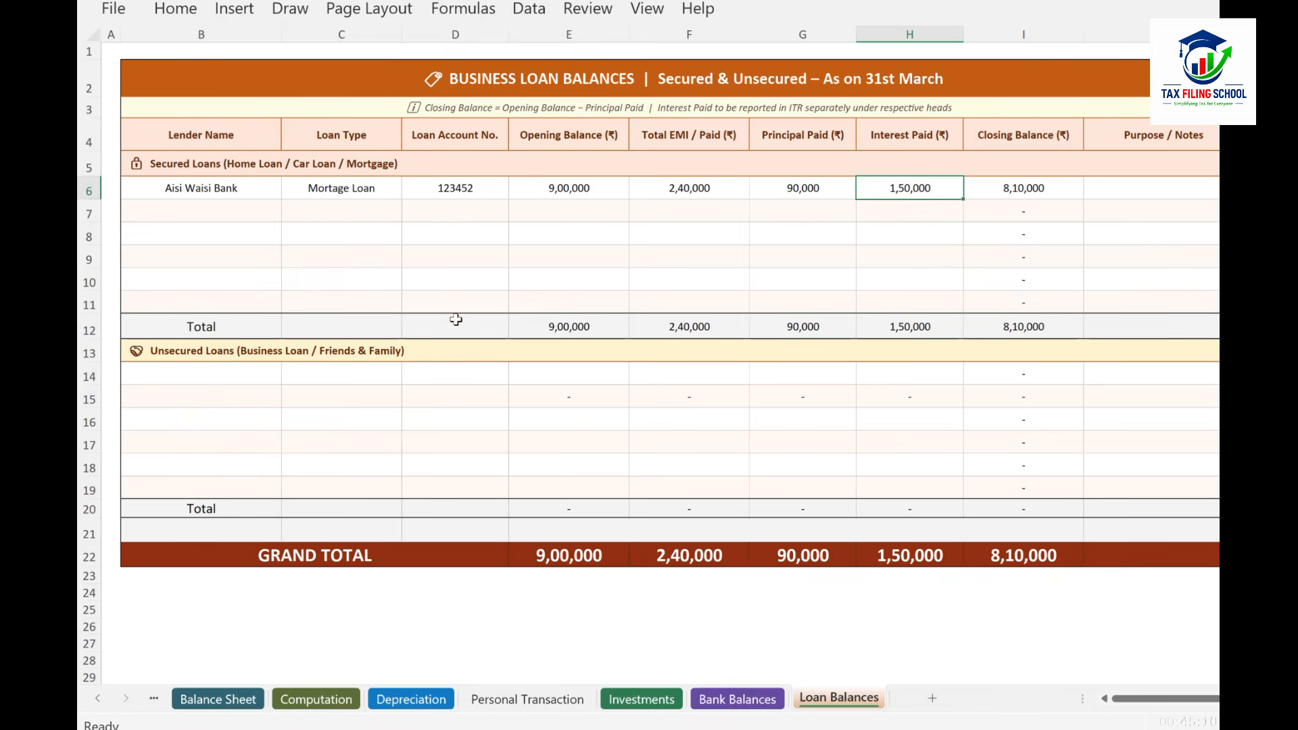
# Add unsecured loan HHHFC, type BUSINESS, with its account number, opening balance 6,00,000, EMI 3,40,000, principal 1,50,000 and interest 1,90,000 in Loan Balances
pyautogui.click(208, 378)
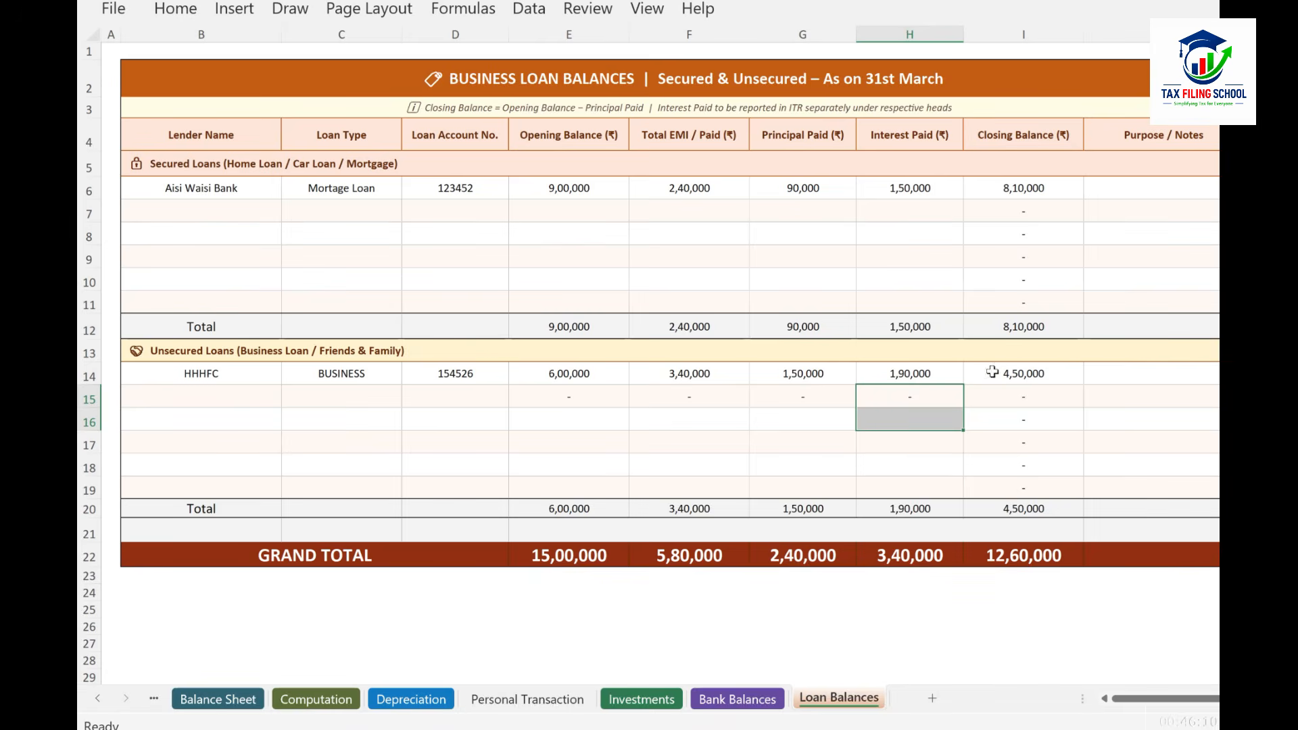
# Check the Balance Sheet's loan fund and net profit and the Profit & Loss Account's loan interest, and return to the Loan Balances sheet
pyautogui.click(218, 699)
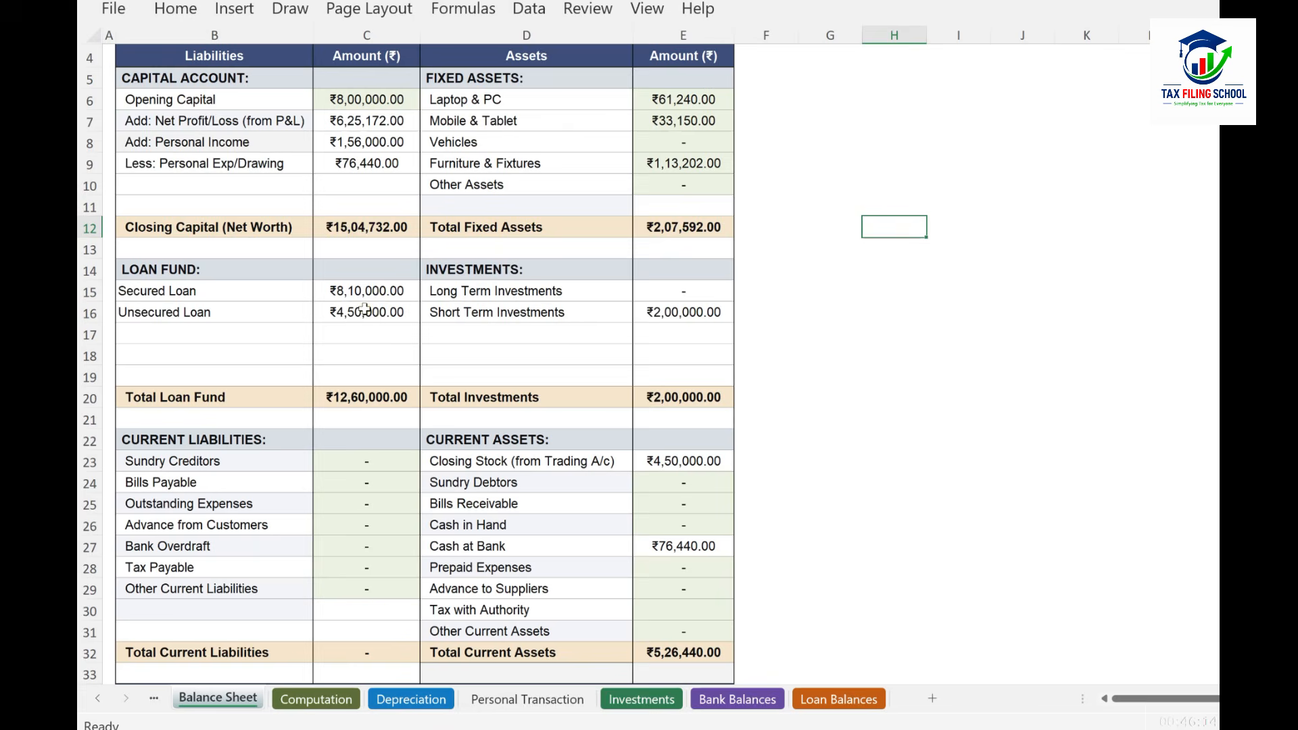
pyautogui.click(154, 698)
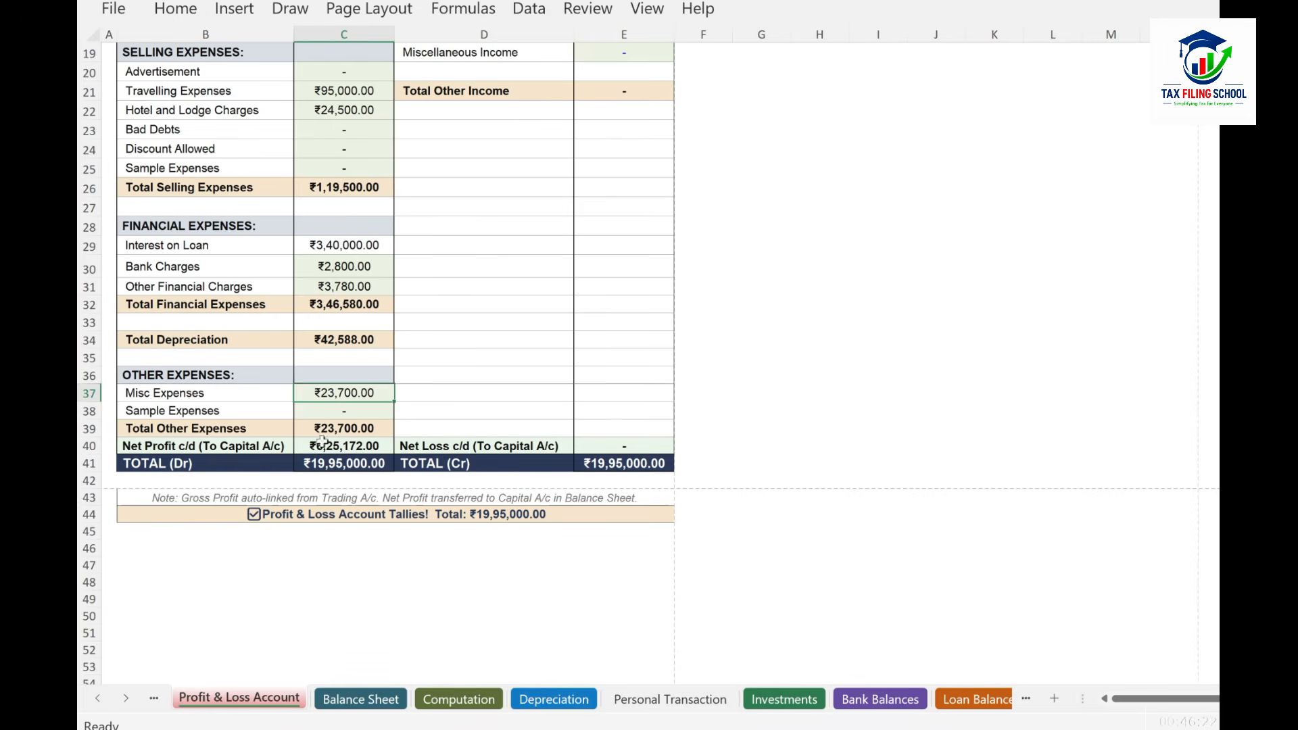
pyautogui.click(358, 703)
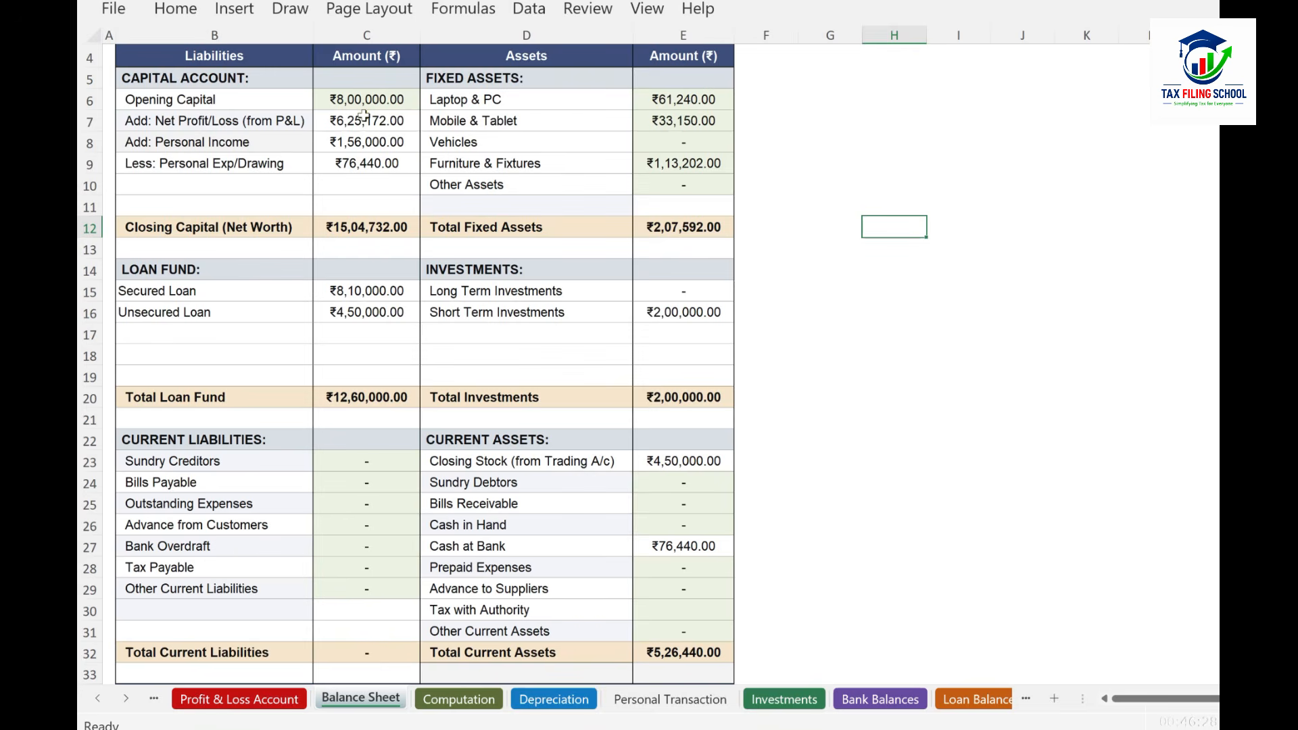
pyautogui.click(977, 699)
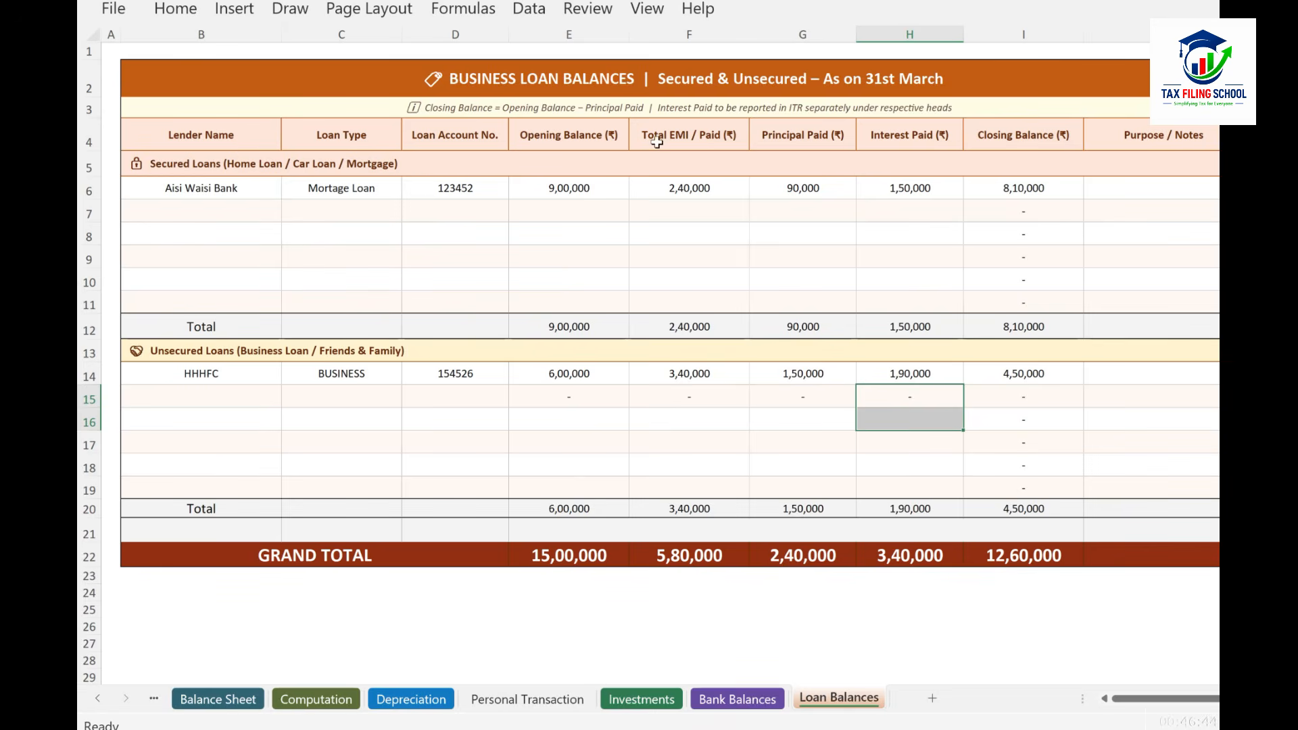
# Examine the personal expense entries and the free expense and amount rows in the Personal Transaction sheet
pyautogui.click(544, 704)
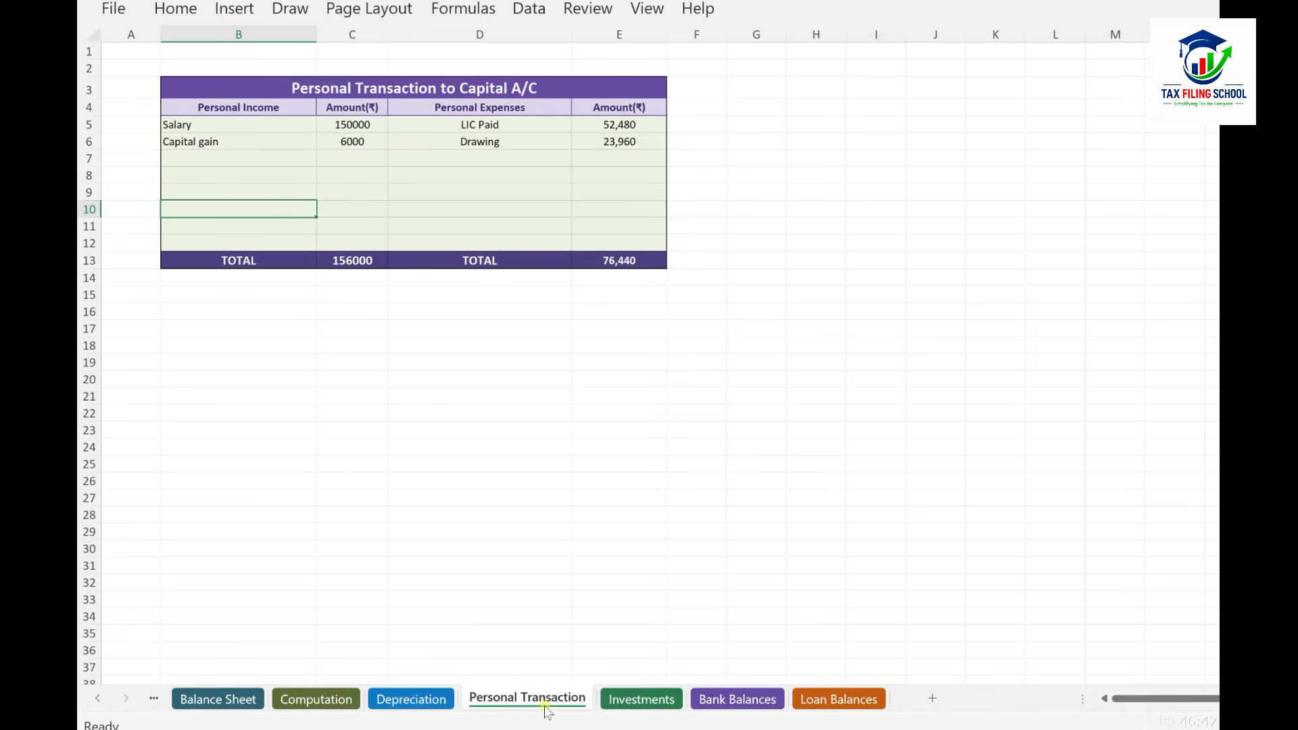
pyautogui.click(494, 123)
pyautogui.click(508, 142)
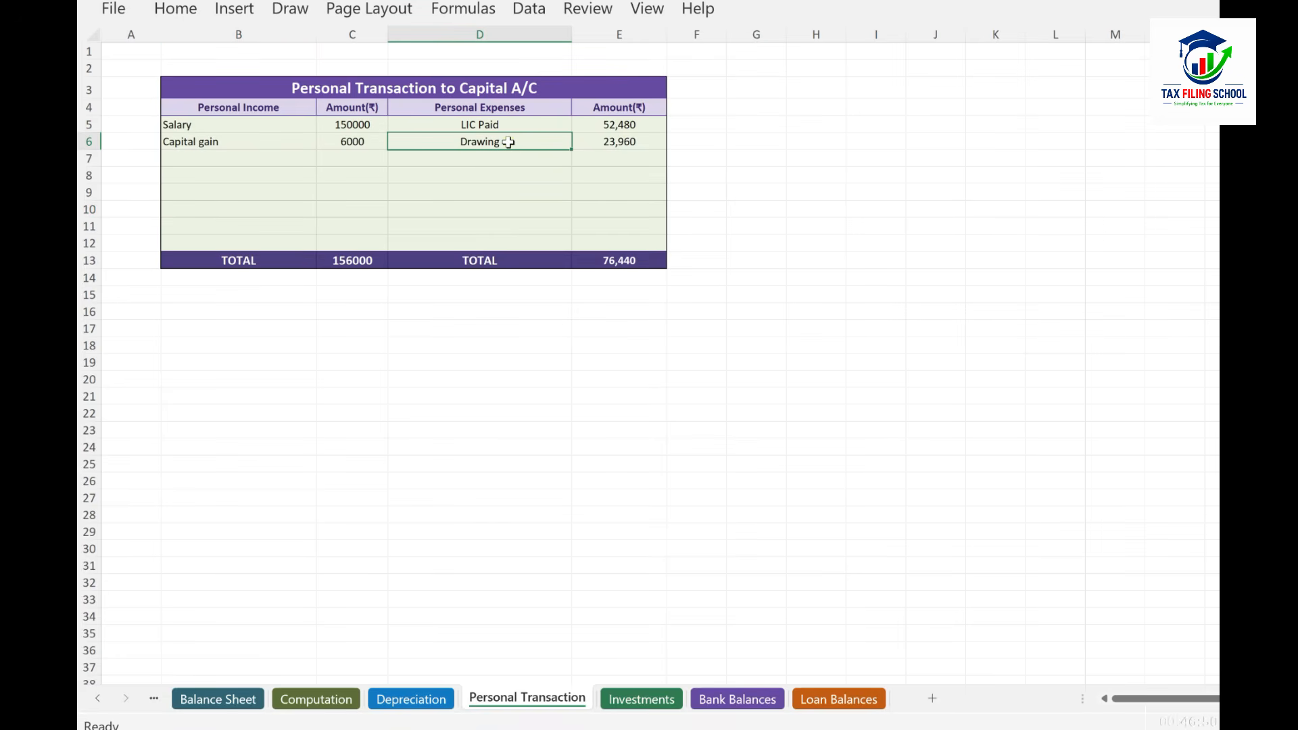
pyautogui.click(465, 165)
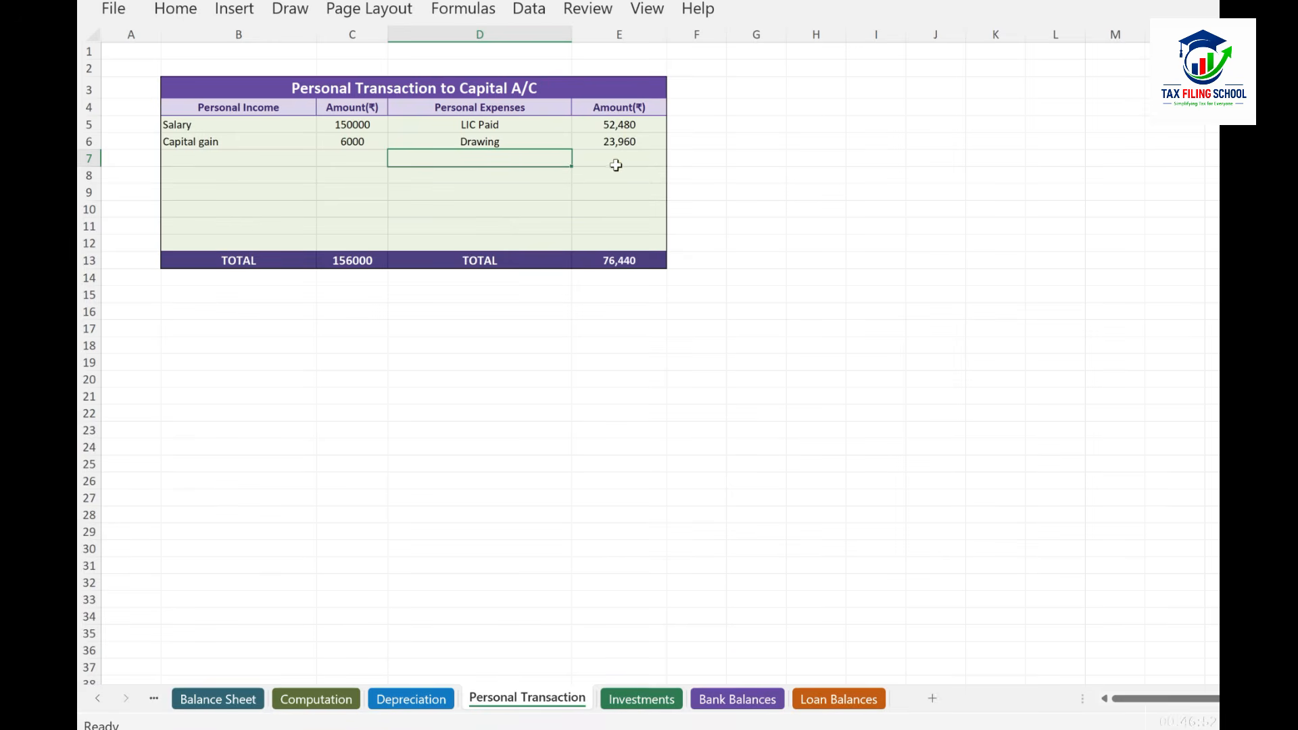
pyautogui.click(638, 154)
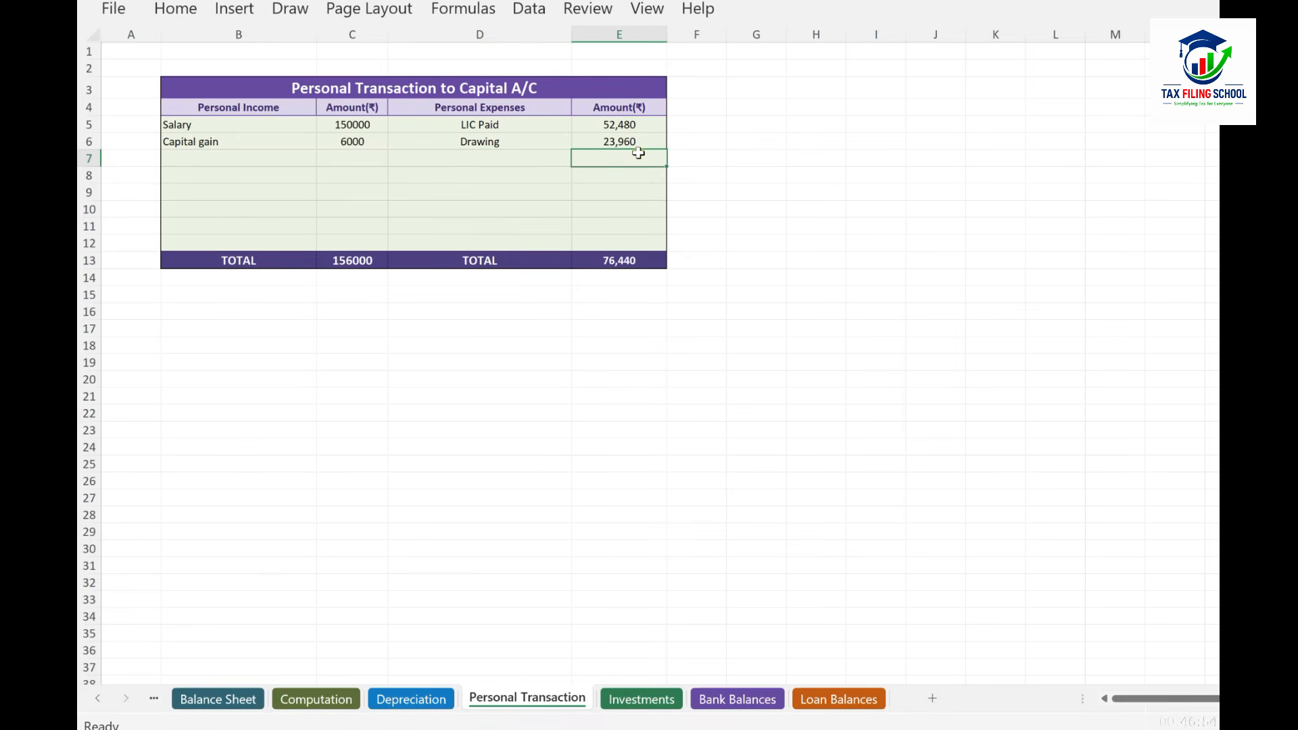
pyautogui.click(465, 177)
pyautogui.click(629, 179)
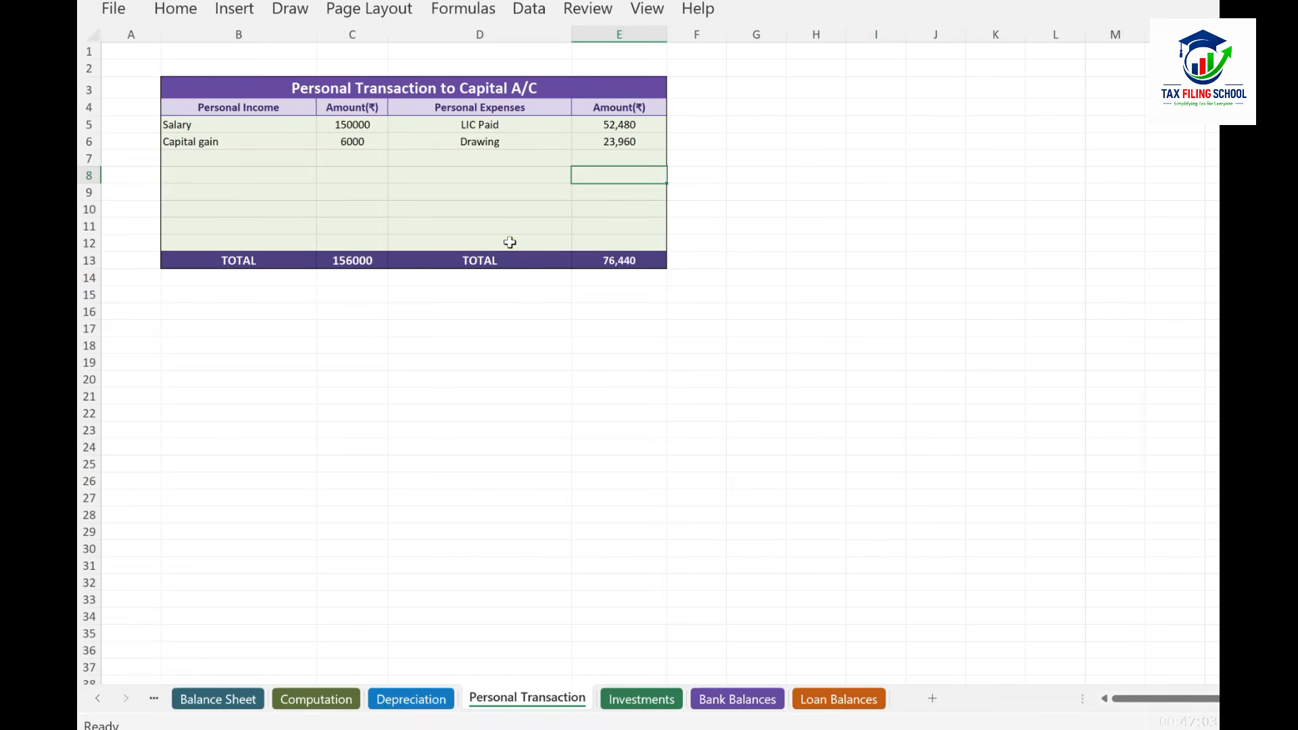
# Clear the Aisi Waisi Bank entry from the secured loans in the Loan Balances sheet
pyautogui.click(853, 705)
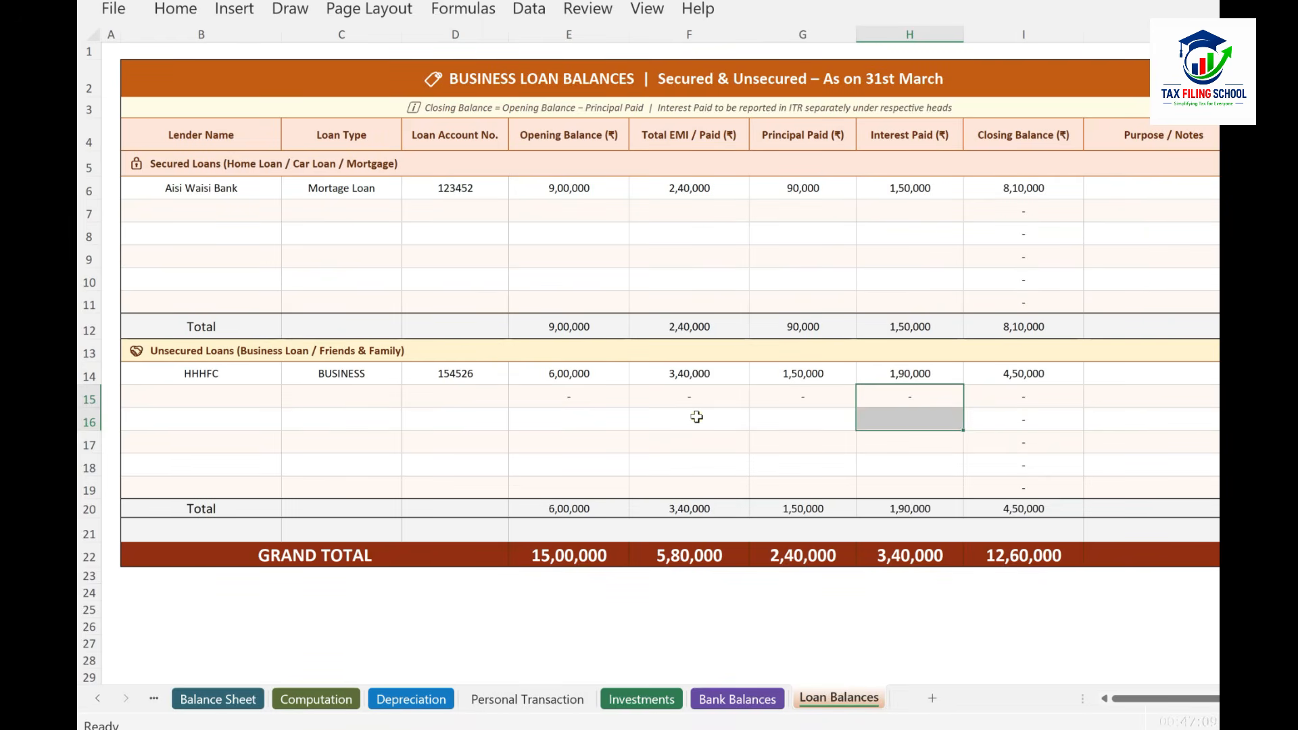
pyautogui.click(915, 191)
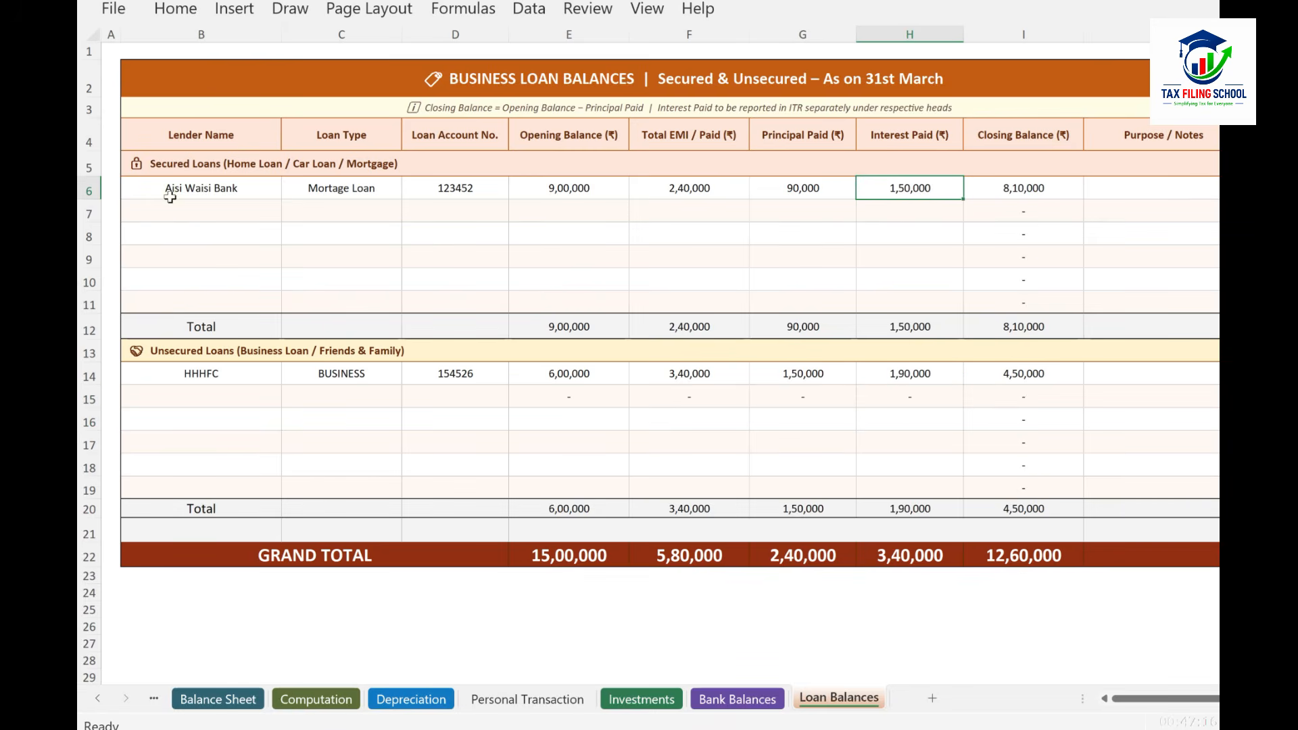
pyautogui.moveTo(169, 194); pyautogui.dragTo(960, 207)
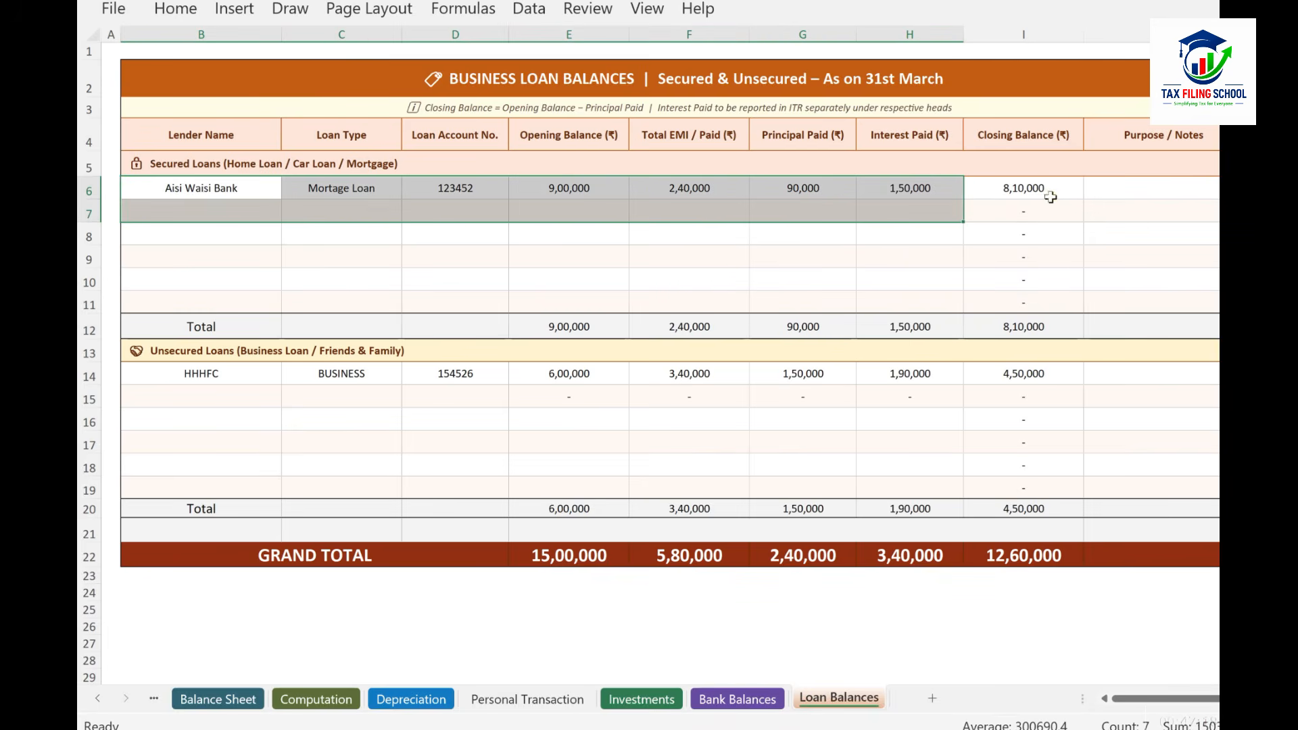
pyautogui.press('Delete')
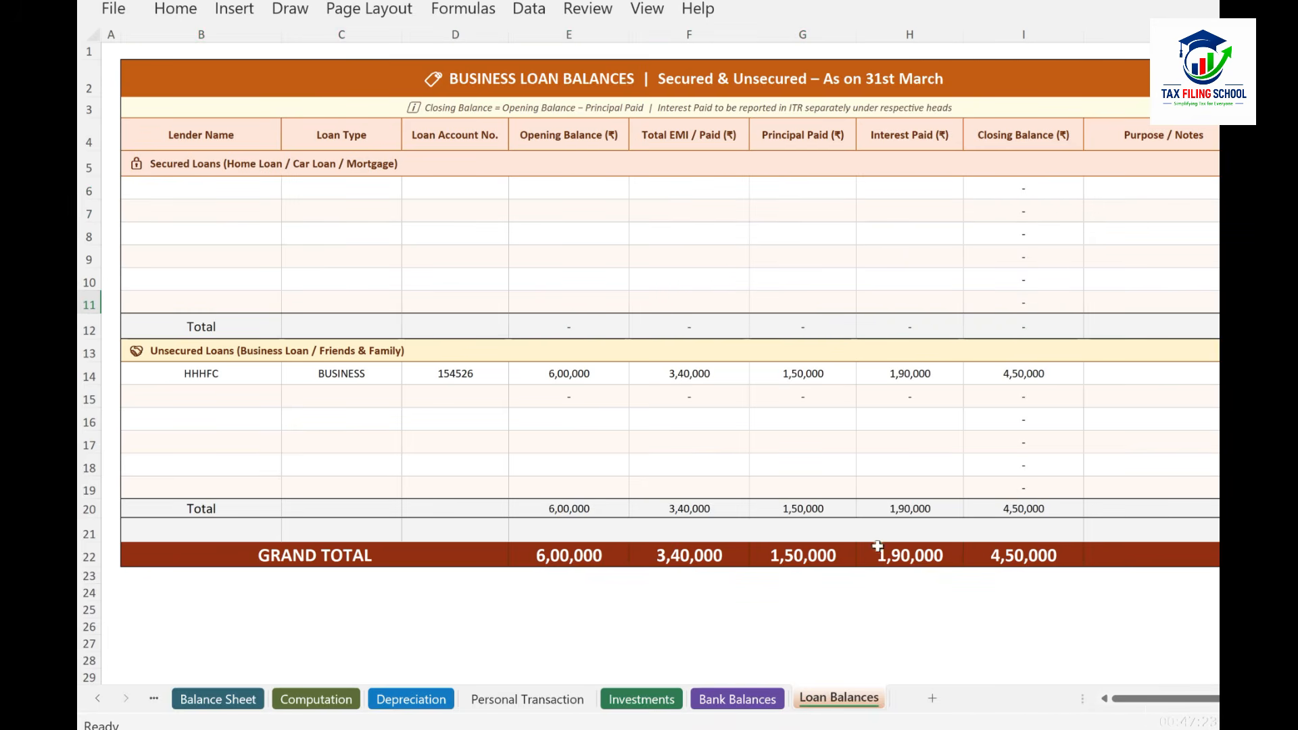
# Review the Balance Sheet's loan fund, the Investments sheet's sections and the HDFC BANK fixed deposit's value and term, and return to the Balance Sheet
pyautogui.click(217, 698)
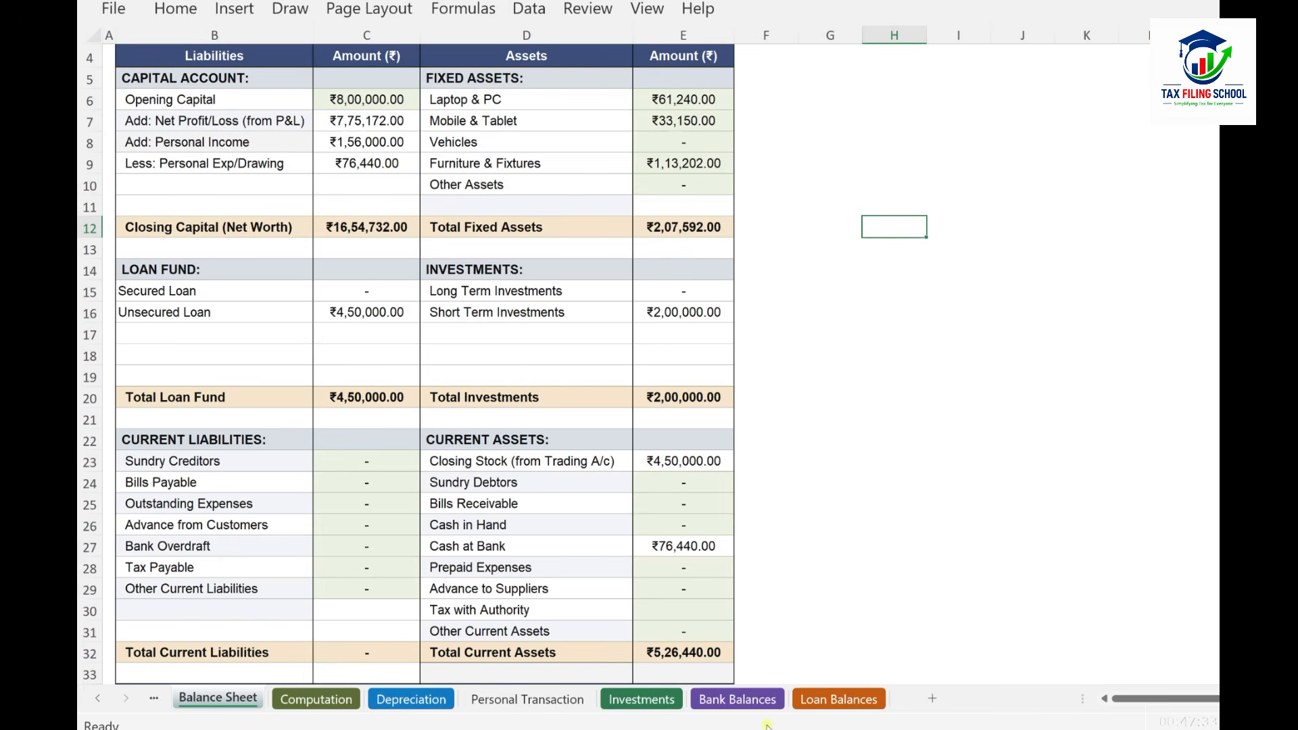
pyautogui.click(648, 697)
pyautogui.scroll(19, 339, 302)
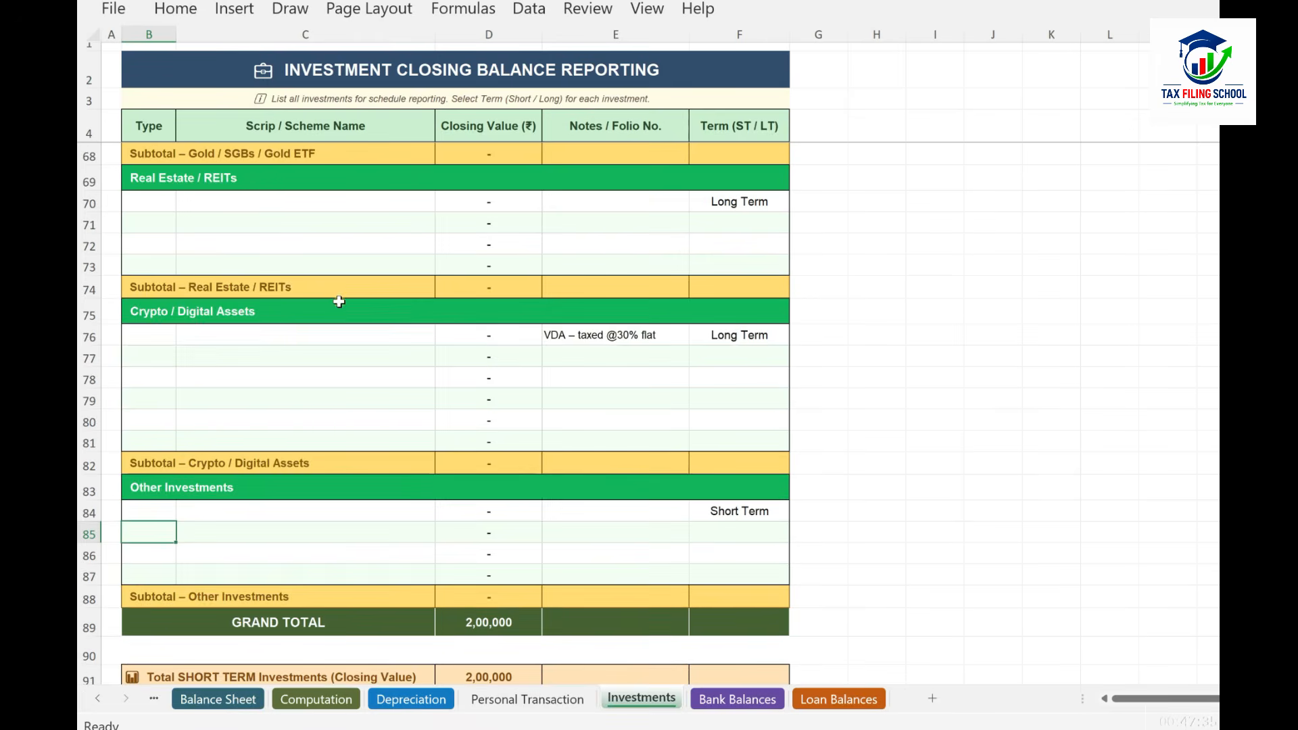
pyautogui.scroll(4, 339, 302)
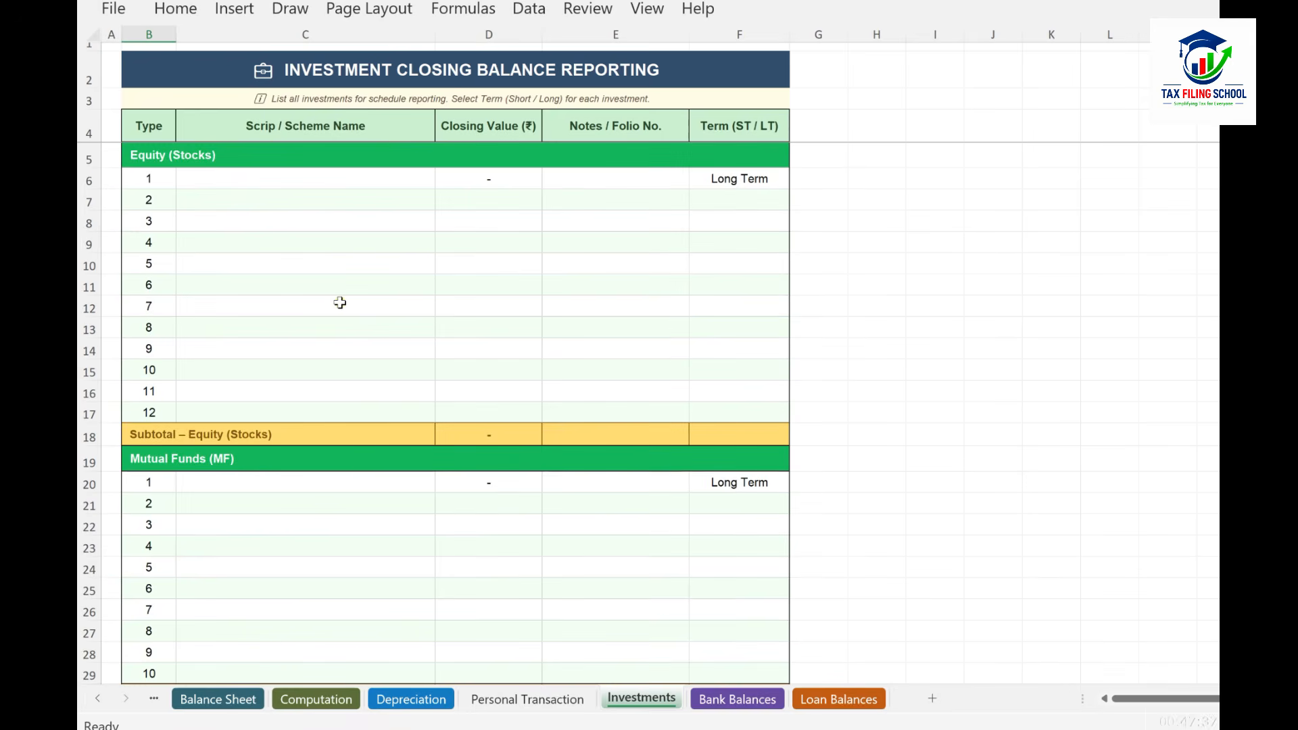
pyautogui.scroll(-8, 339, 302)
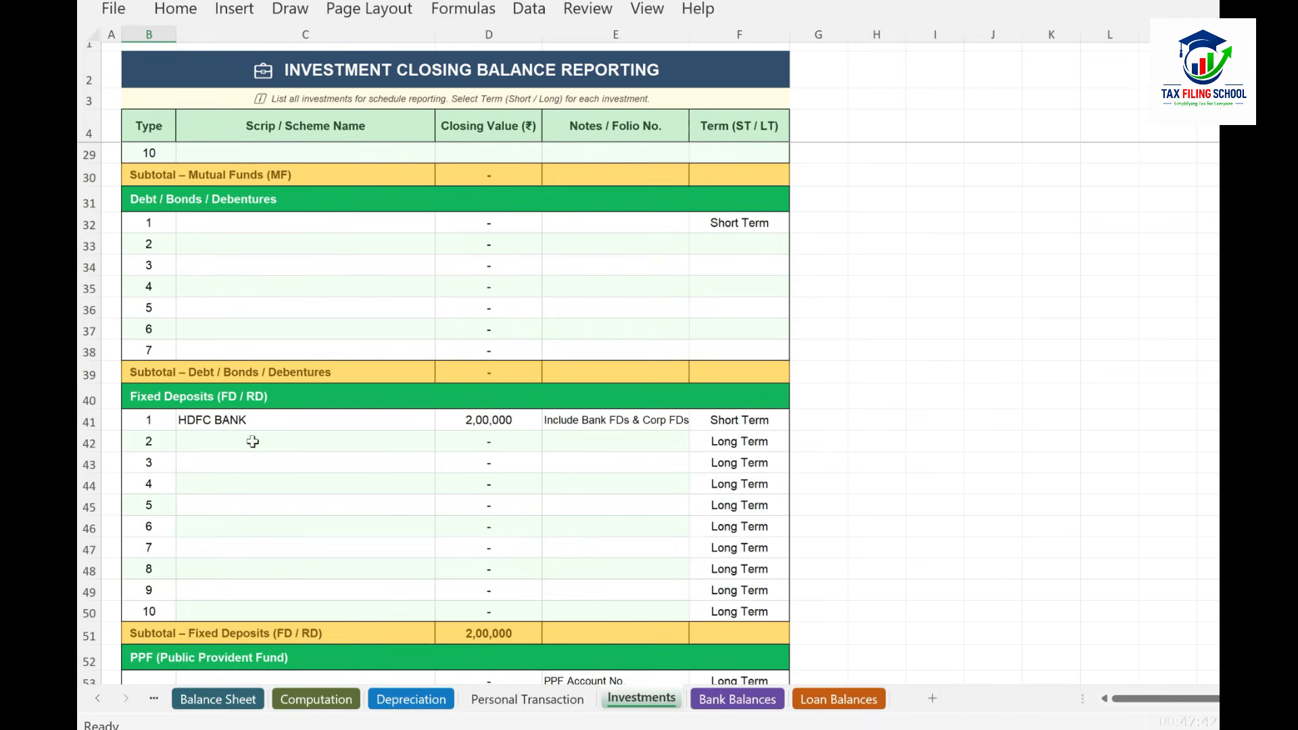
pyautogui.click(515, 420)
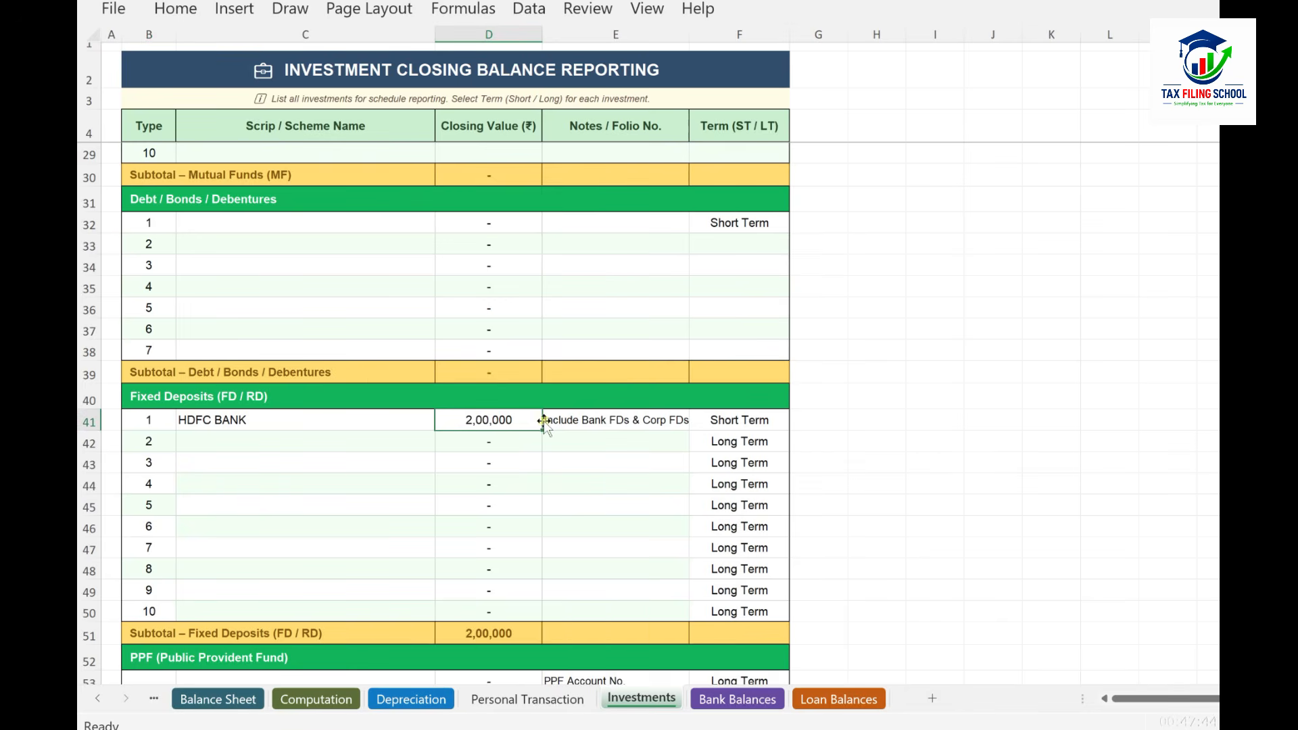
pyautogui.click(757, 421)
pyautogui.doubleClick(774, 422)
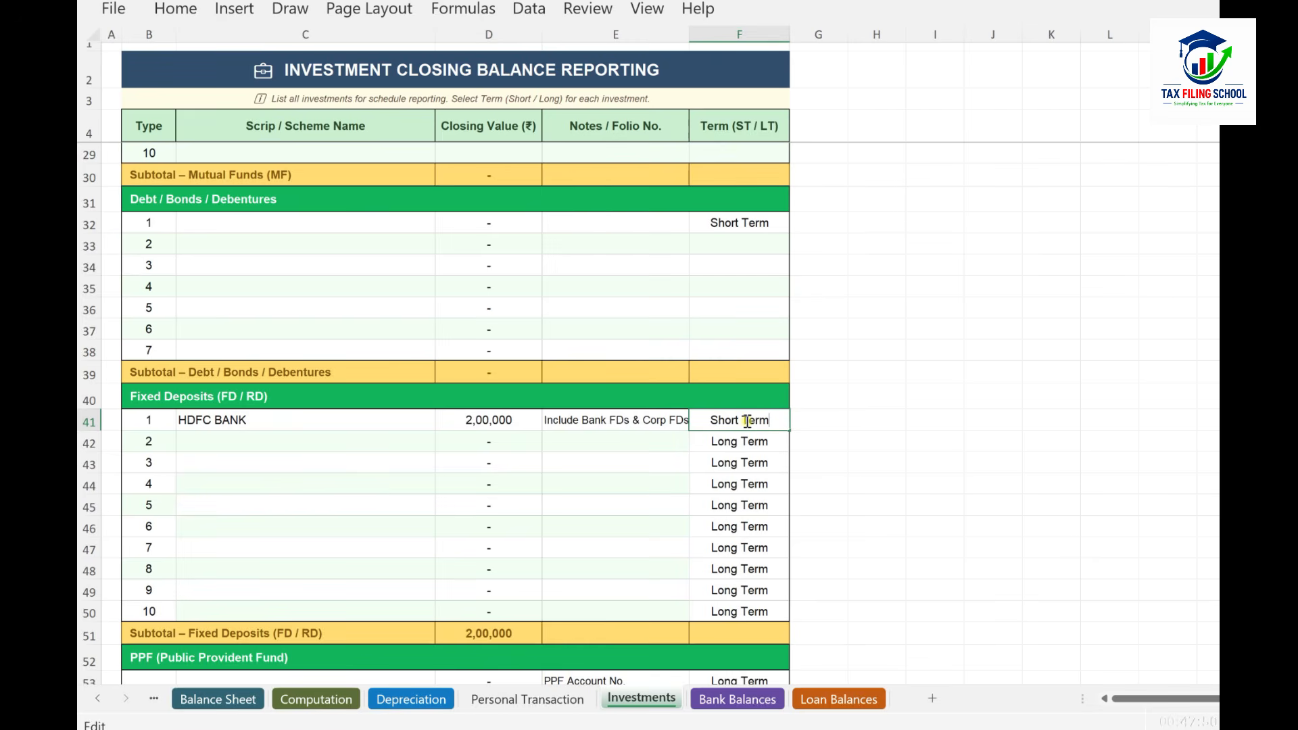
pyautogui.press('Escape')
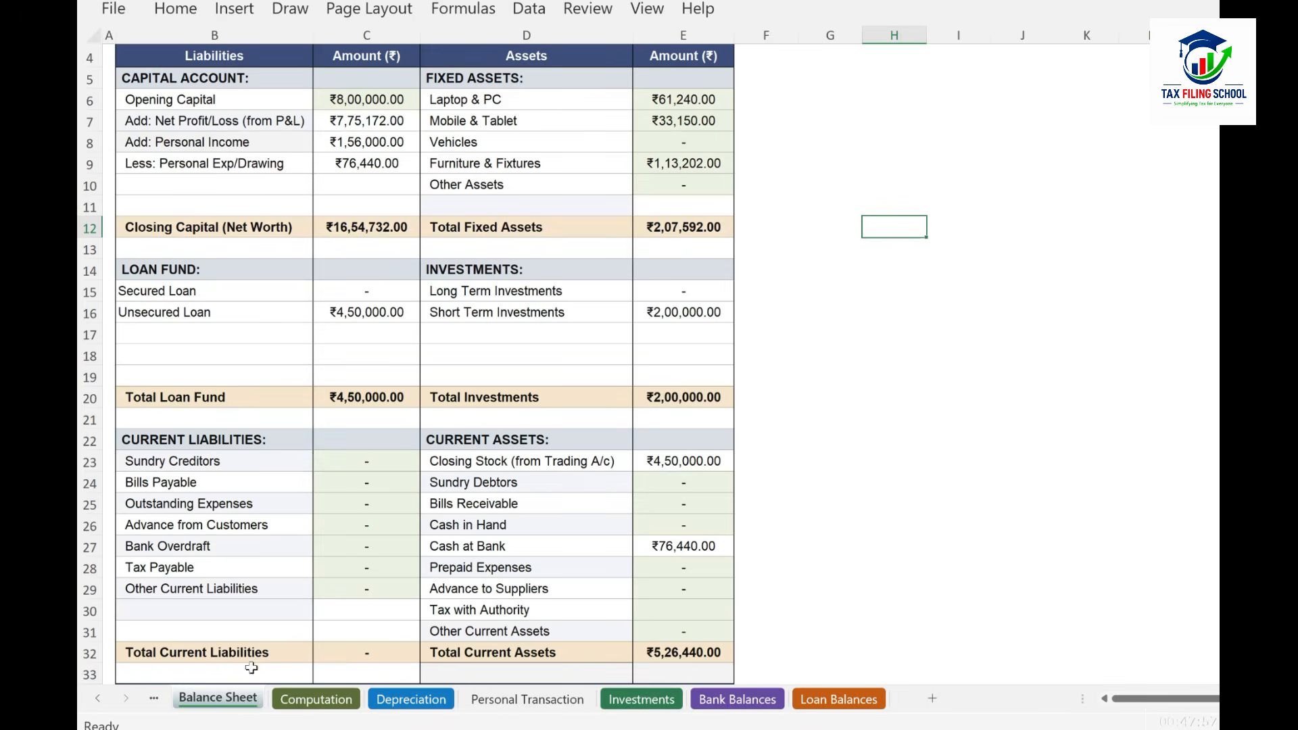
pyautogui.click(218, 700)
# Change the HDFC BANK fixed deposit's term to Long Term in the Investments sheet and check the investments in the Balance Sheet
pyautogui.click(641, 699)
pyautogui.doubleClick(735, 419)
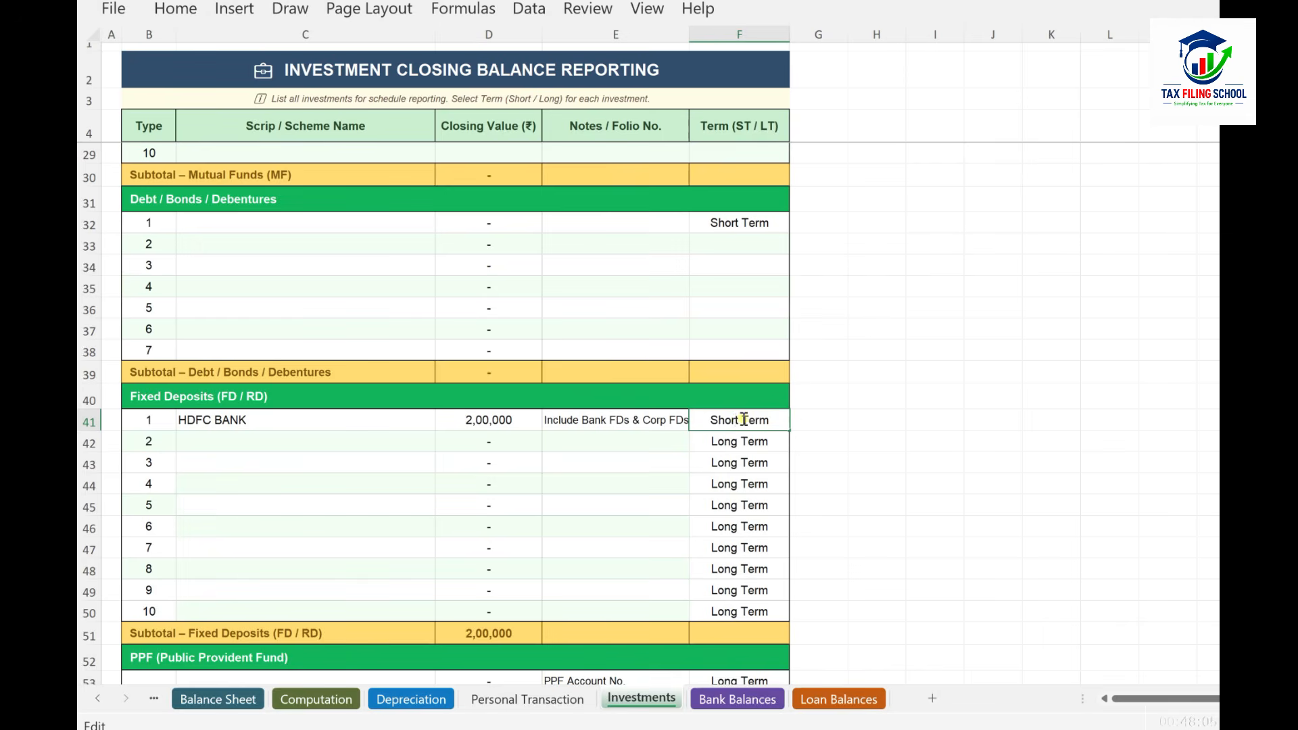
pyautogui.press('Escape')
pyautogui.click(209, 699)
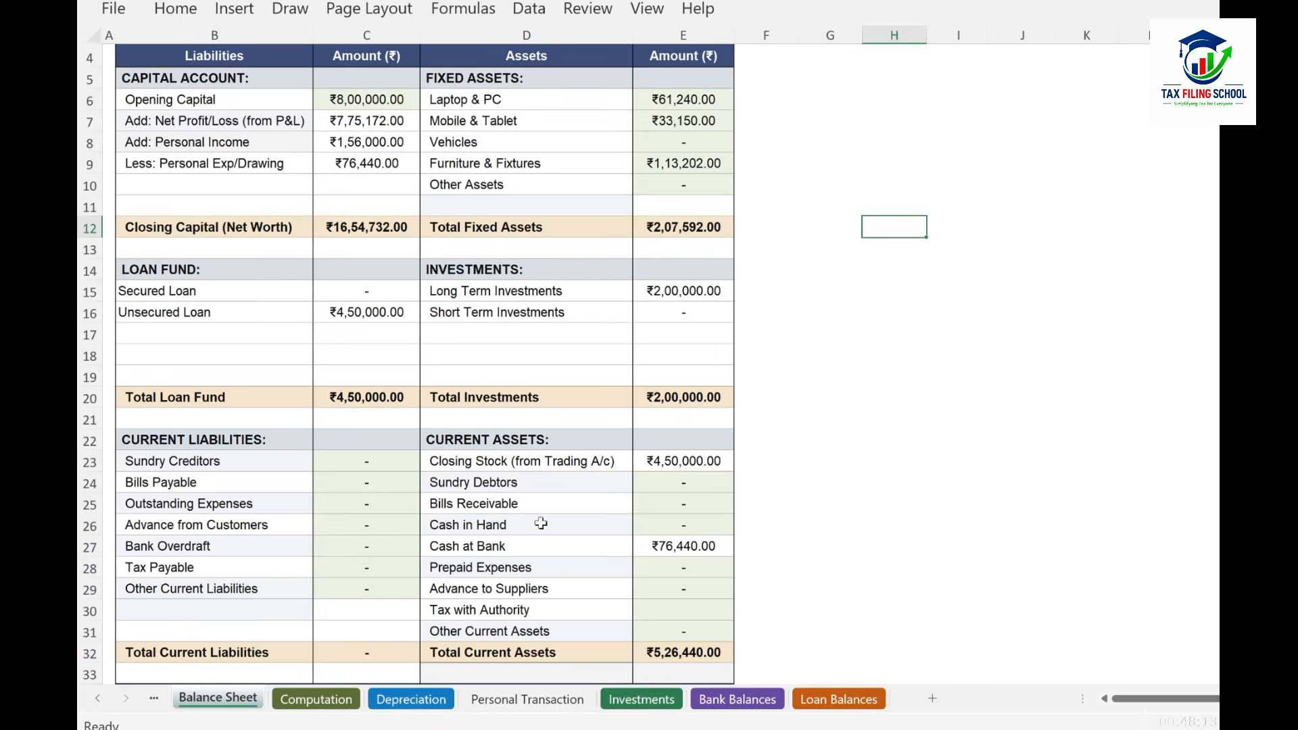
# Examine the Investments sheet's equity, mutual fund, debt and fixed deposit sections and the term options for the first mutual fund and stock
pyautogui.click(639, 698)
pyautogui.scroll(5, 600, 431)
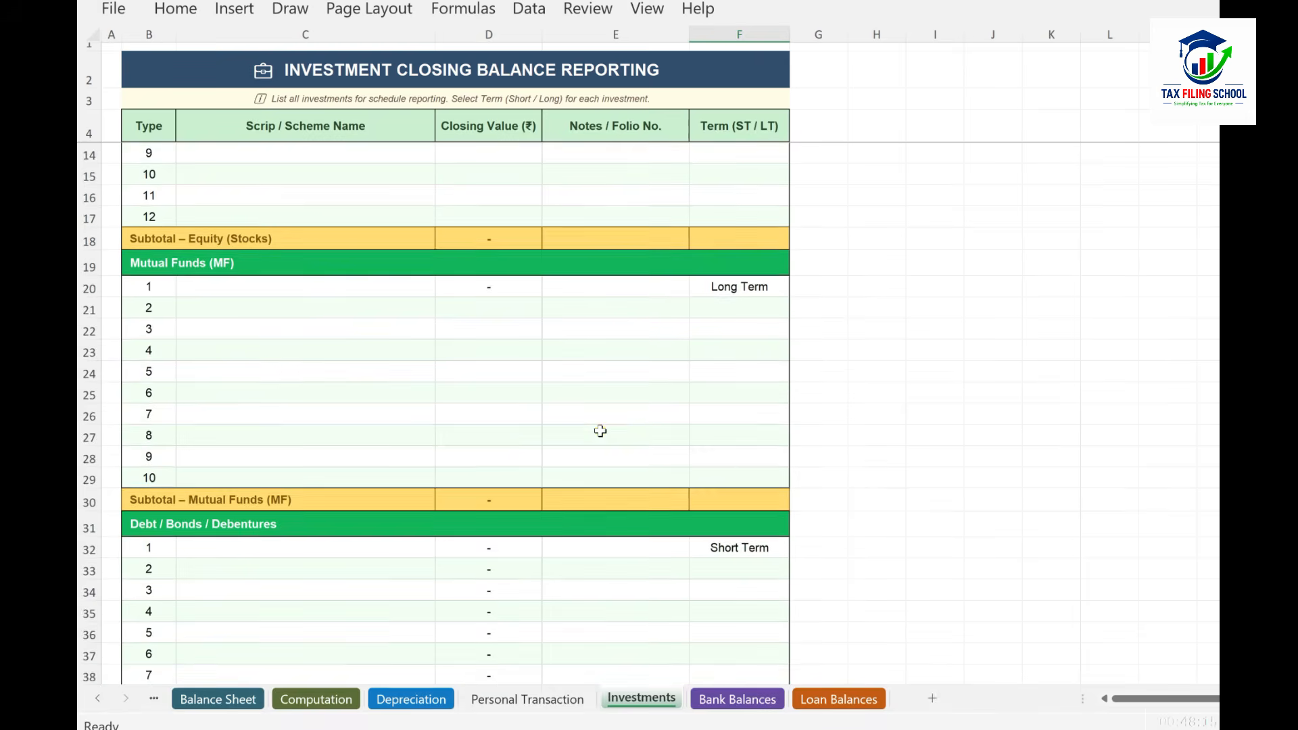
pyautogui.scroll(3, 600, 430)
pyautogui.scroll(-3, 399, 353)
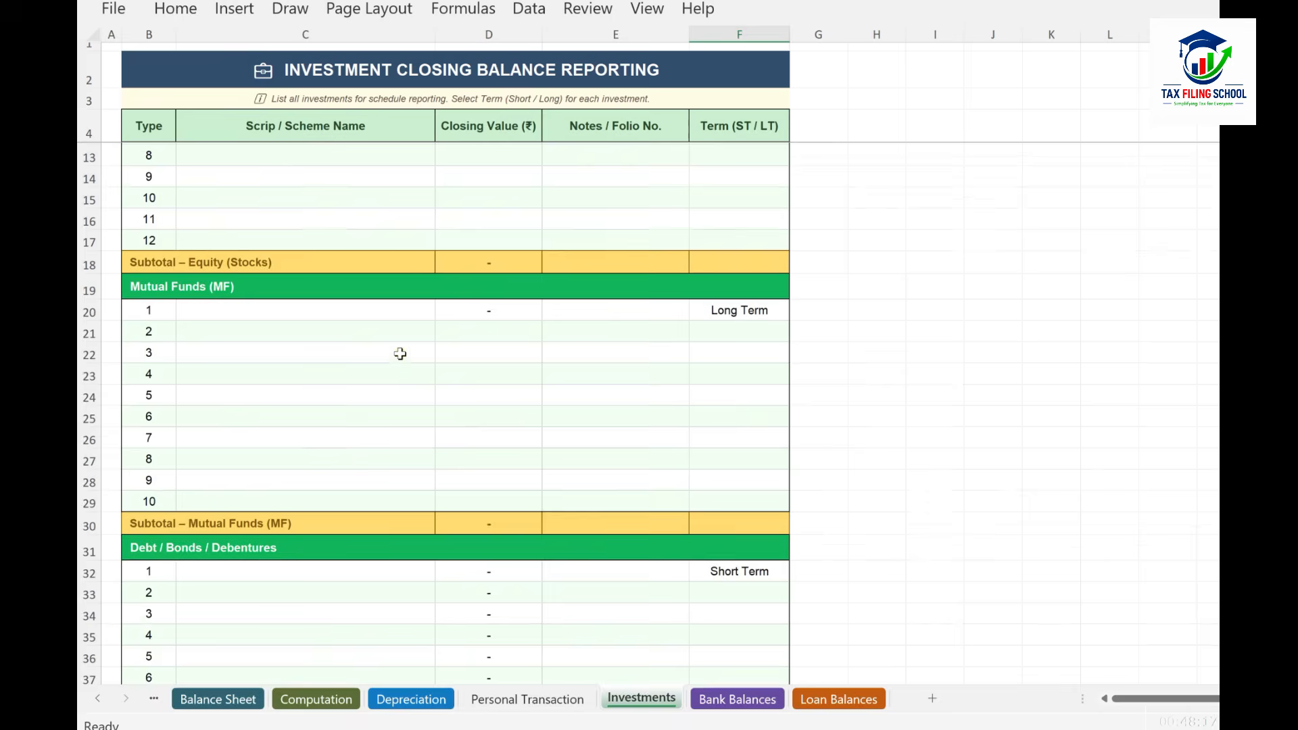
pyautogui.scroll(-1, 399, 354)
pyautogui.click(762, 296)
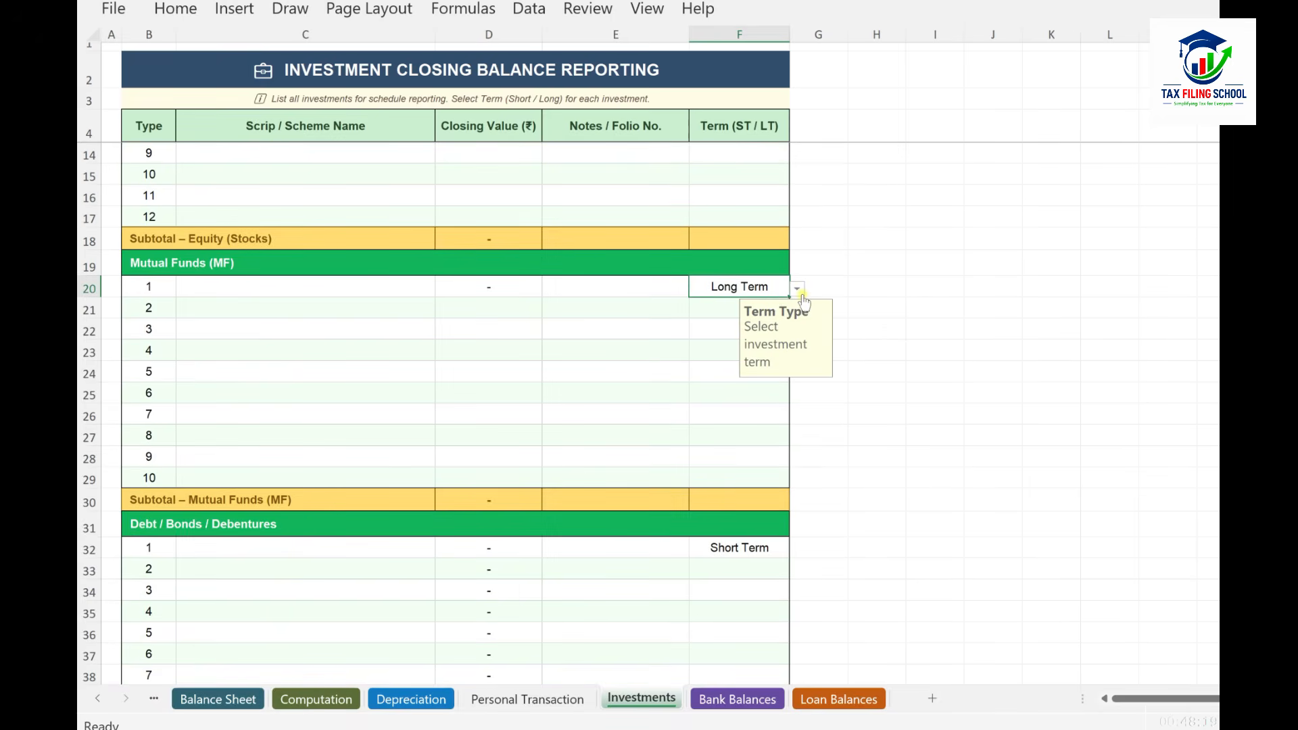
pyautogui.click(797, 293)
pyautogui.scroll(1, 886, 305)
pyautogui.scroll(-4, 844, 338)
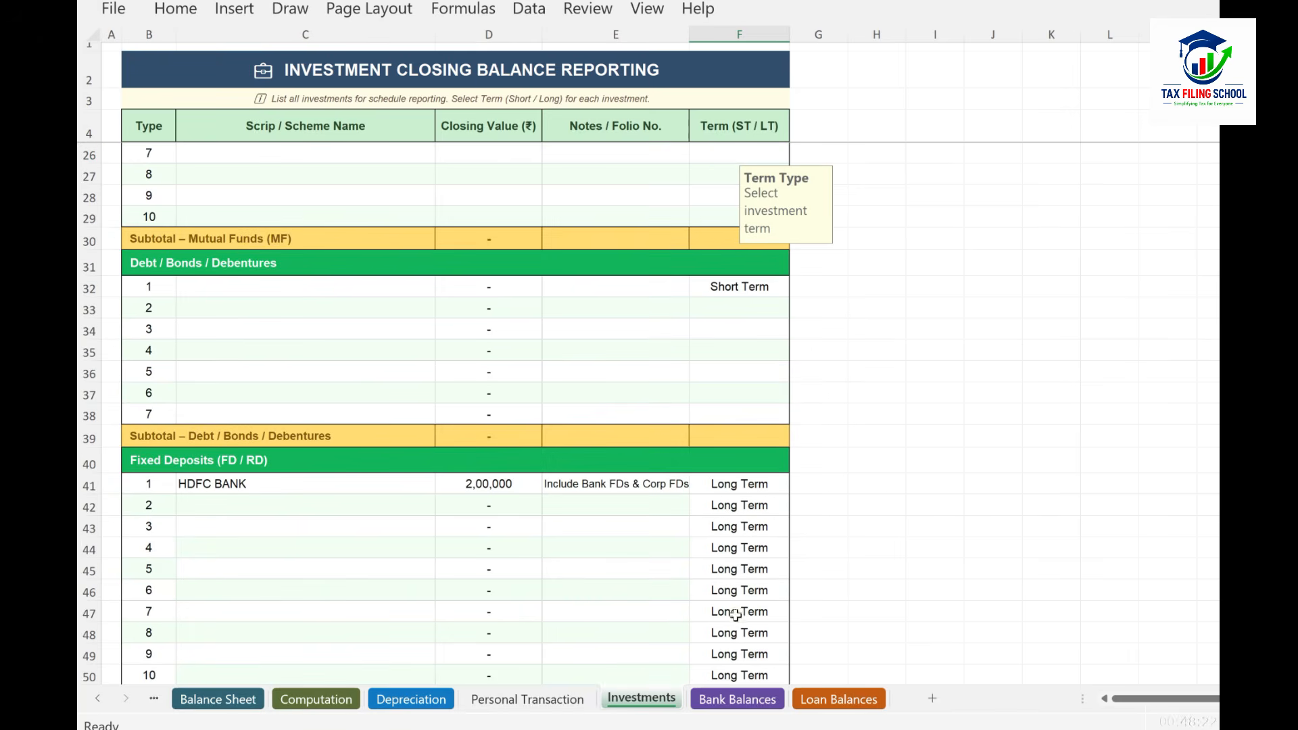
pyautogui.scroll(-3, 761, 504)
pyautogui.scroll(-3, 744, 473)
pyautogui.scroll(12, 747, 486)
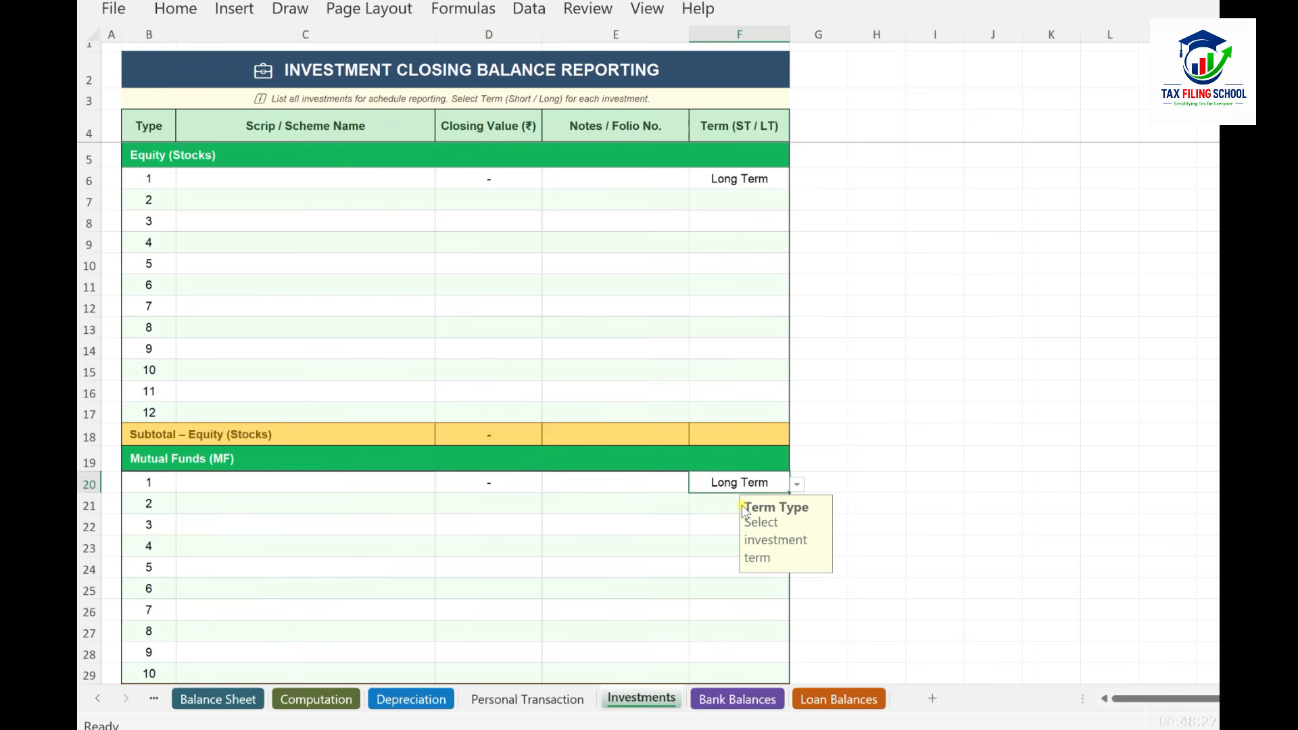
pyautogui.click(752, 178)
pyautogui.click(799, 182)
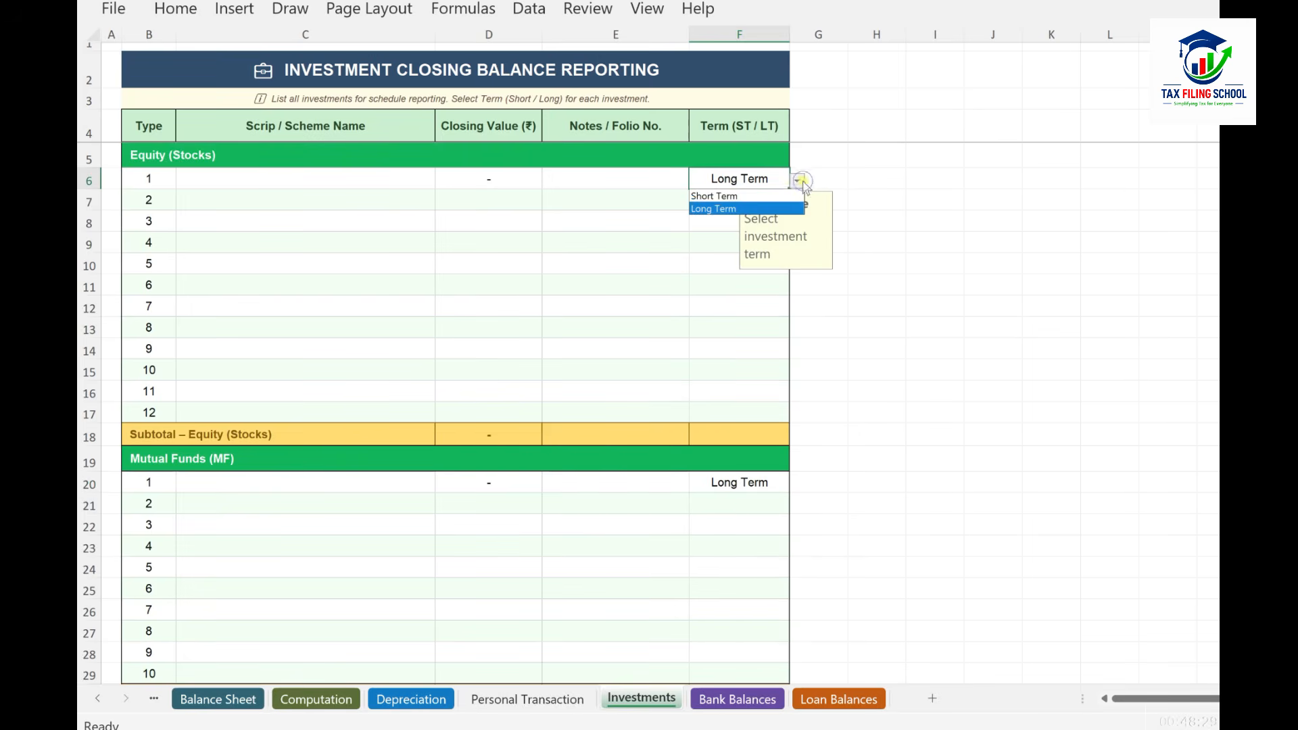
pyautogui.click(653, 296)
# Record RELIANCE LTD as the first Equity (Stocks) entry with a closing value of 2,98,500 in the Investments sheet
pyautogui.click(273, 178)
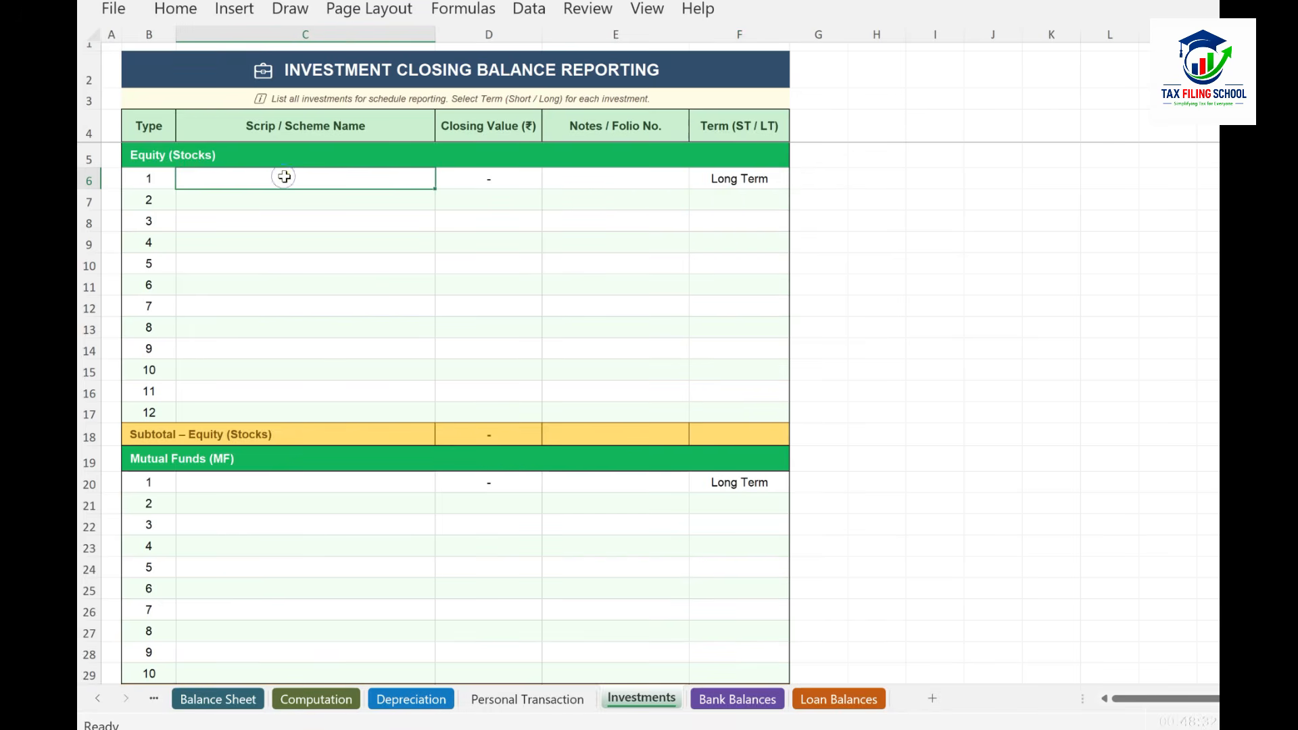
pyautogui.write('RELIANCE LTD')
pyautogui.click(512, 179)
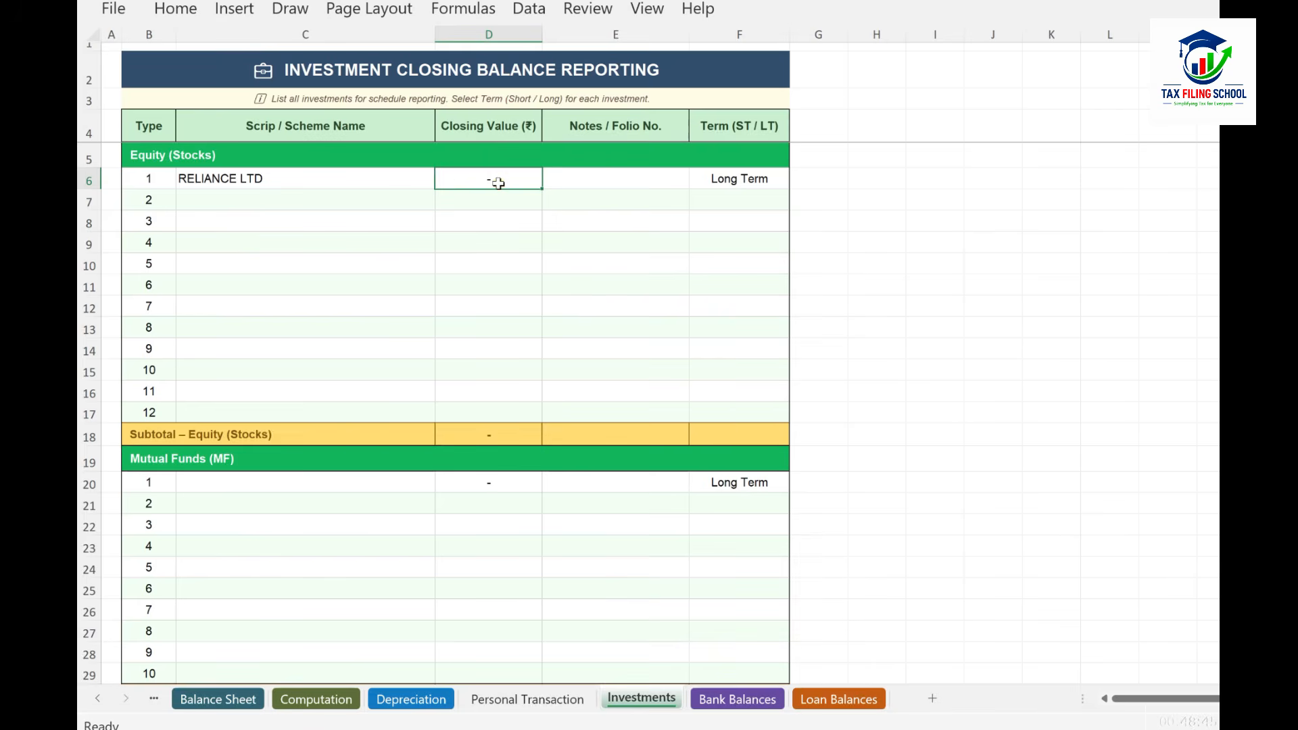
pyautogui.write('298500')
pyautogui.click(604, 262)
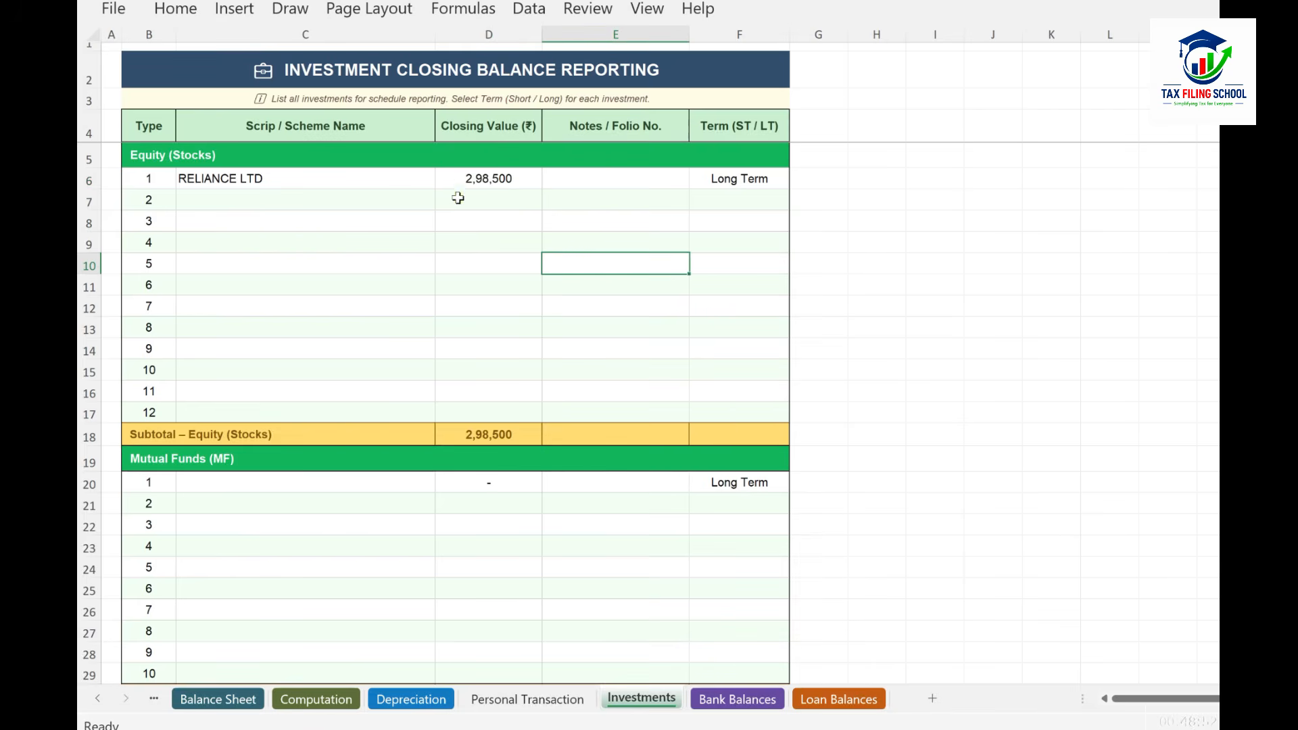
# Check the RELIANCE LTD term, the other investment sections and the Bank Balances sheet against the Balance Sheet's investments, cash at bank and totals
pyautogui.click(741, 181)
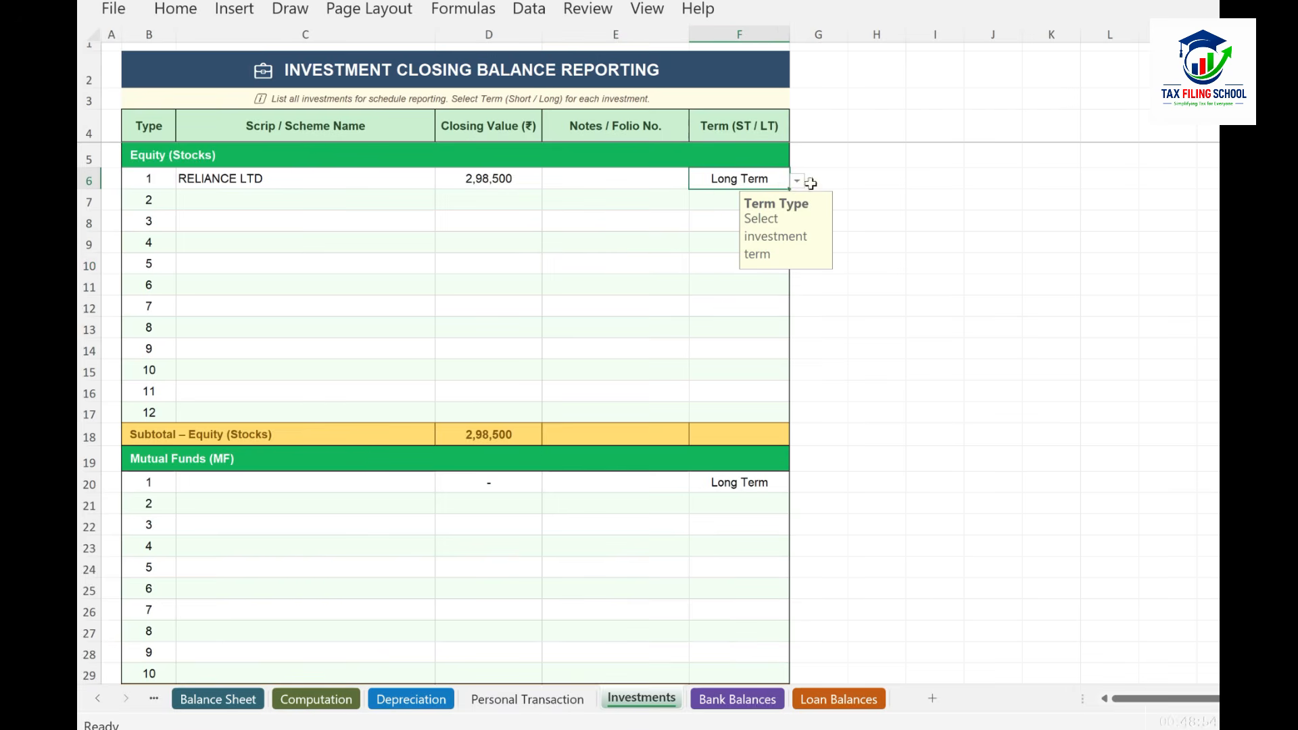
pyautogui.click(245, 700)
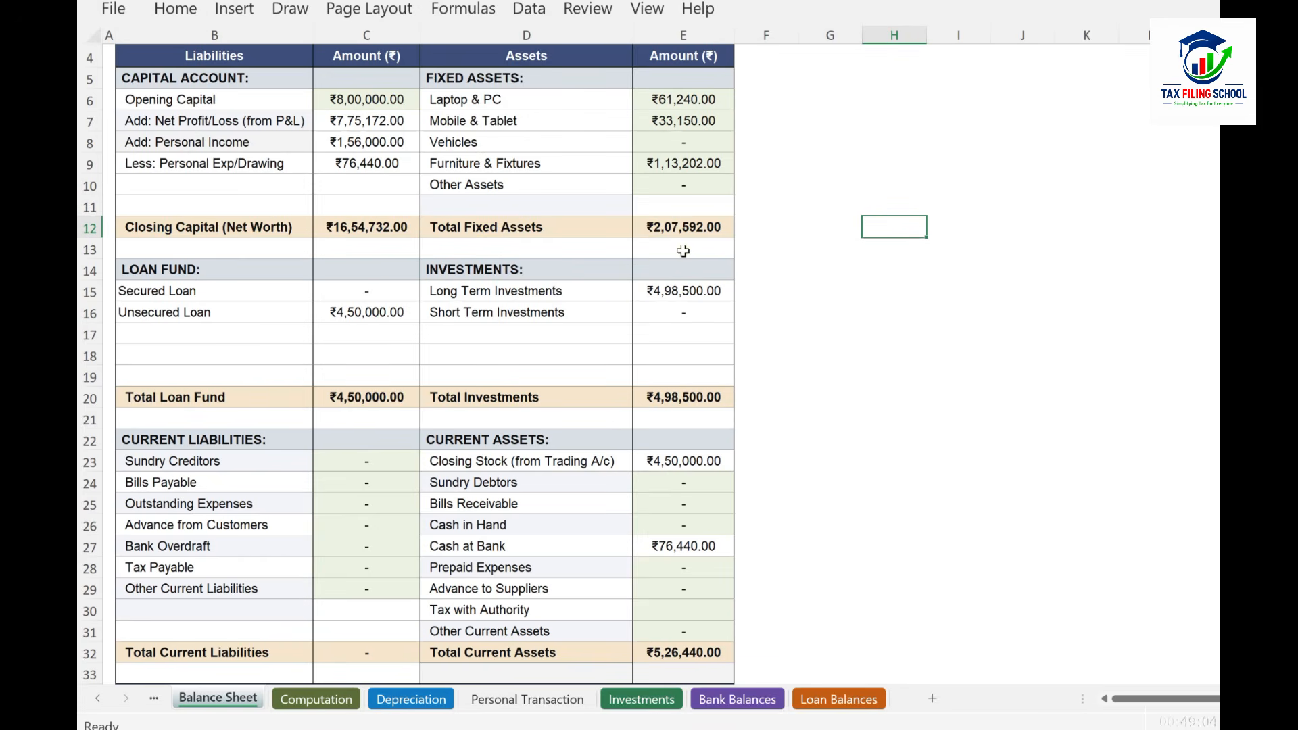
pyautogui.click(605, 697)
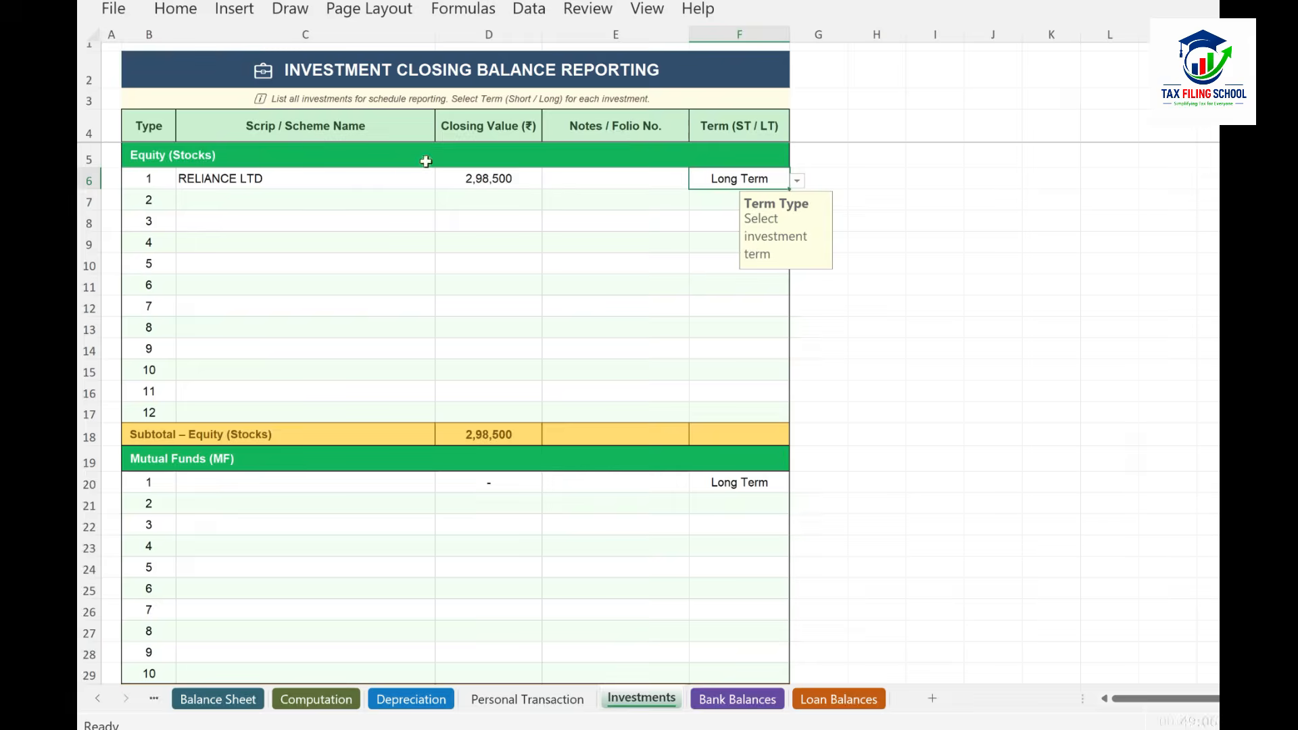
pyautogui.click(511, 178)
pyautogui.click(672, 385)
pyautogui.scroll(-5, 672, 386)
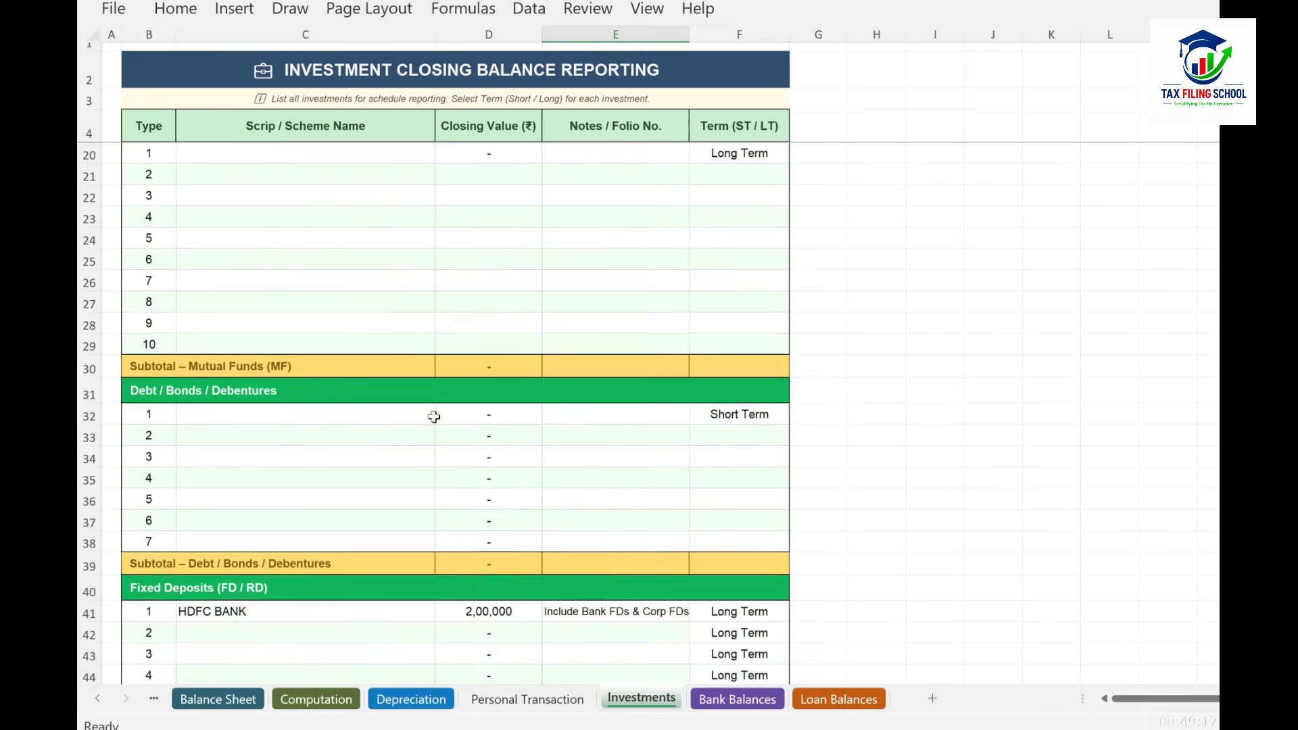
pyautogui.scroll(-2, 433, 417)
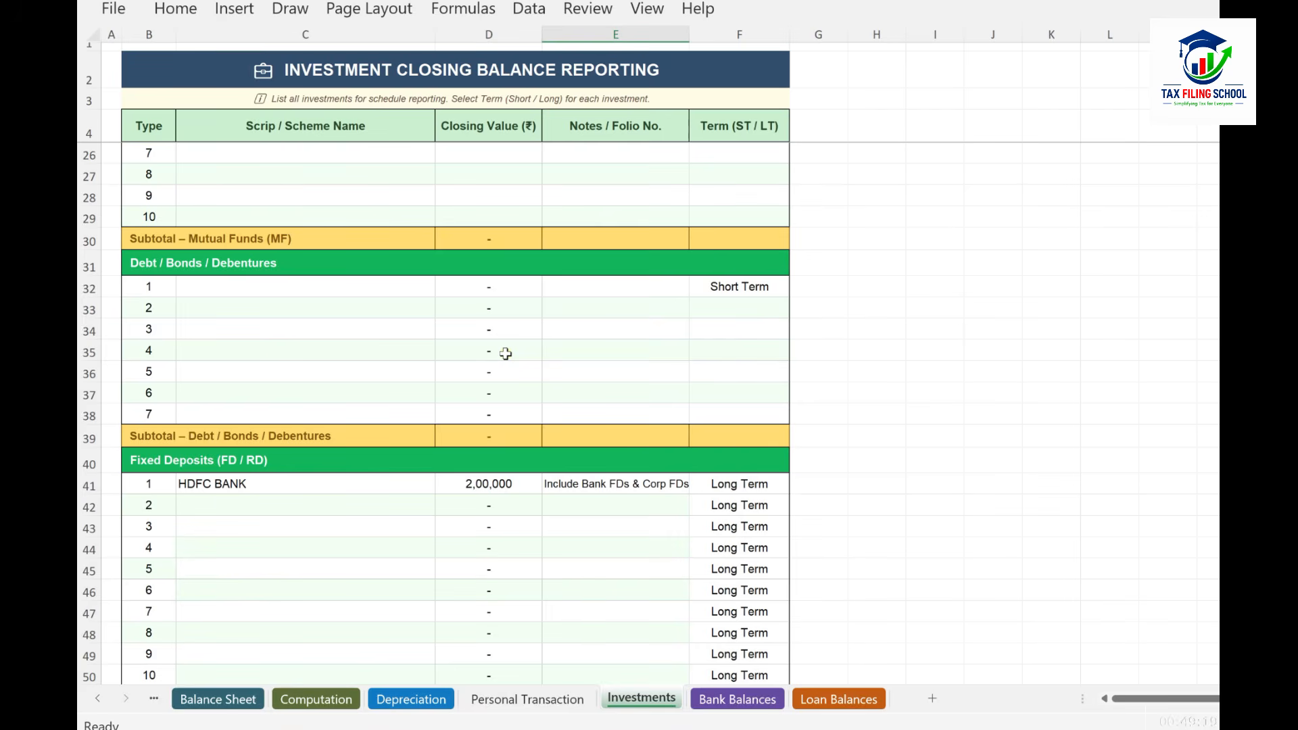
pyautogui.click(235, 699)
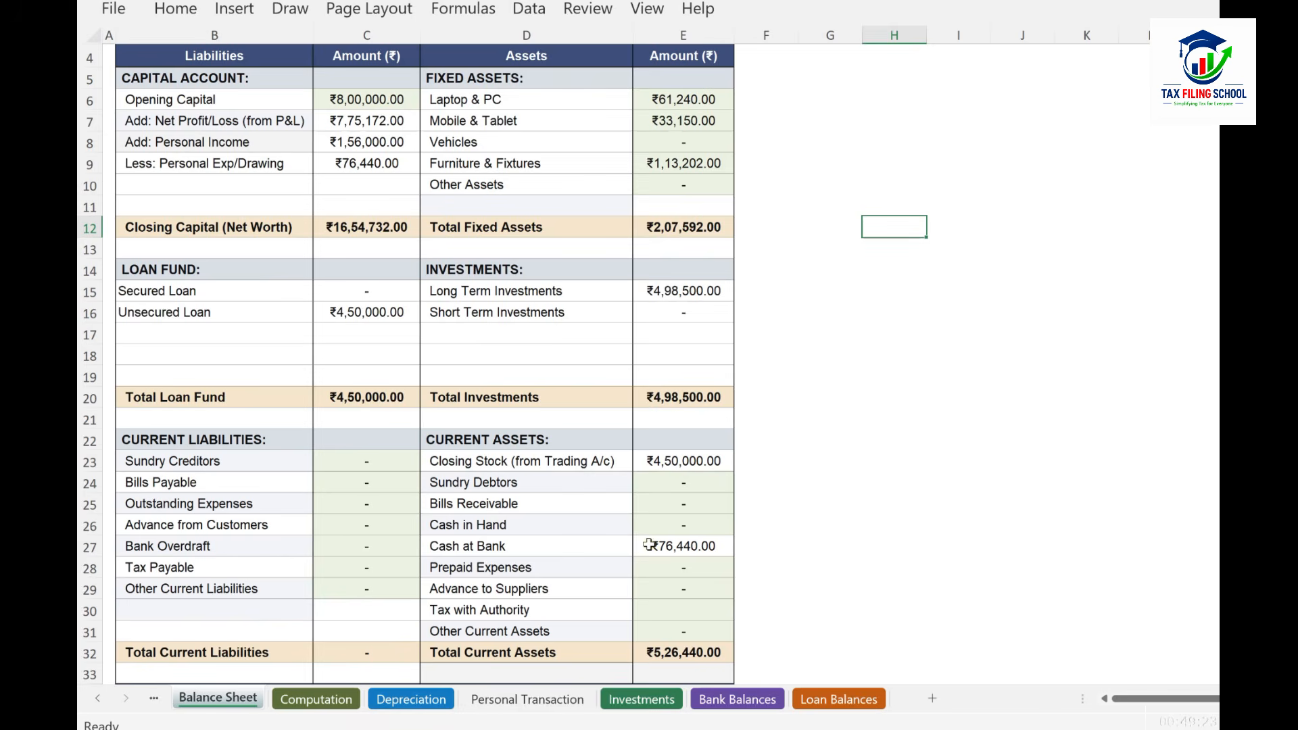
pyautogui.click(756, 703)
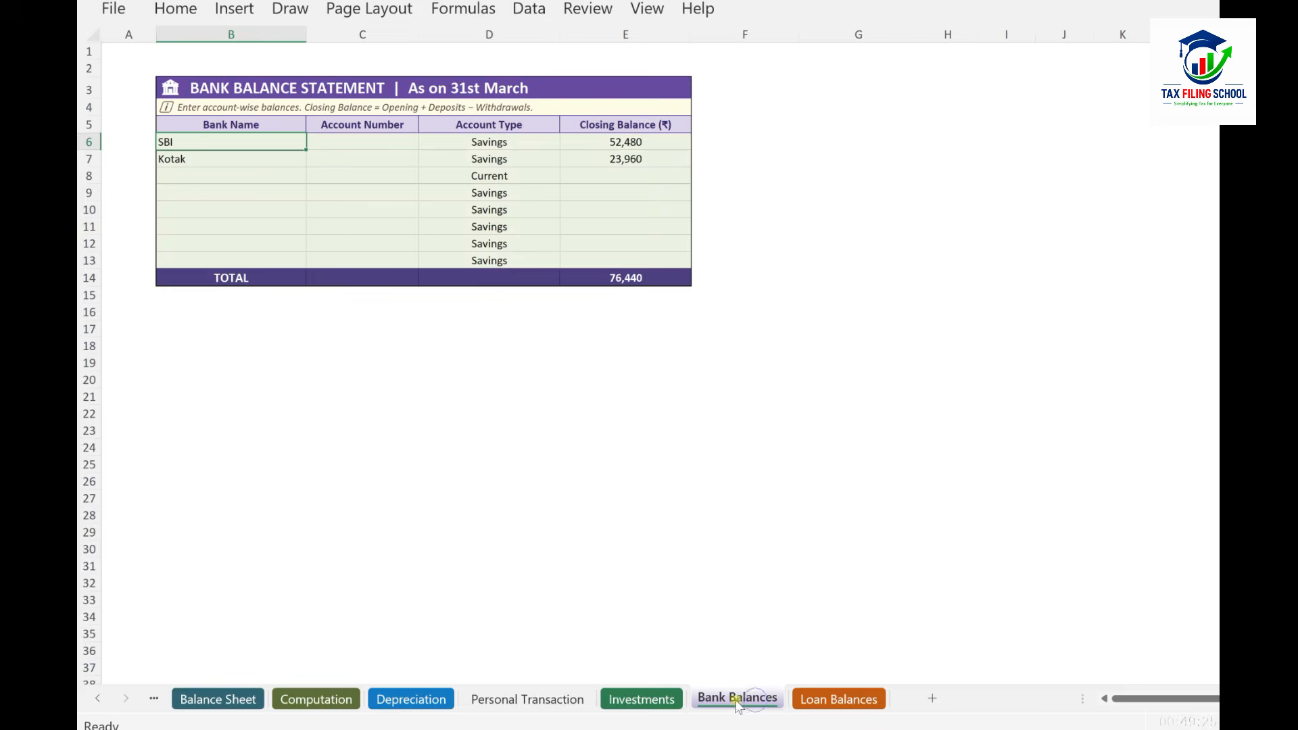
pyautogui.click(648, 702)
pyautogui.click(235, 698)
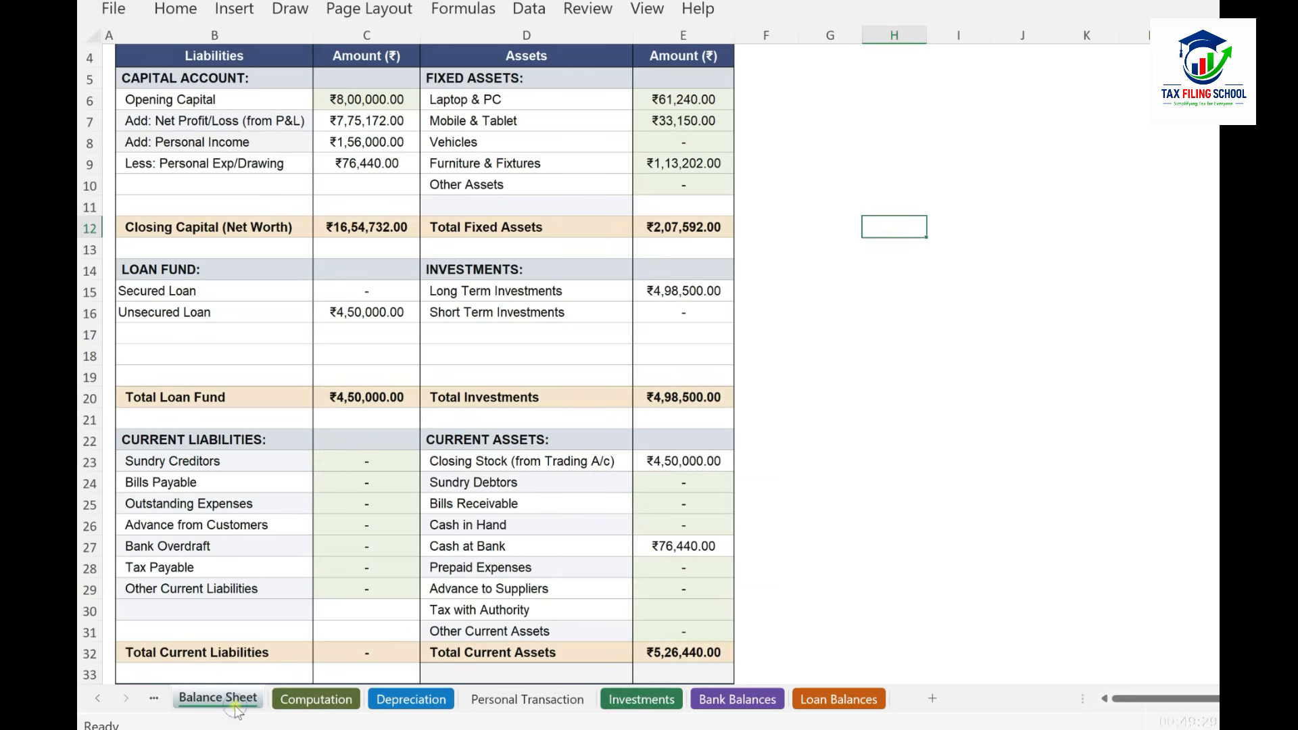
pyautogui.scroll(-2, 344, 399)
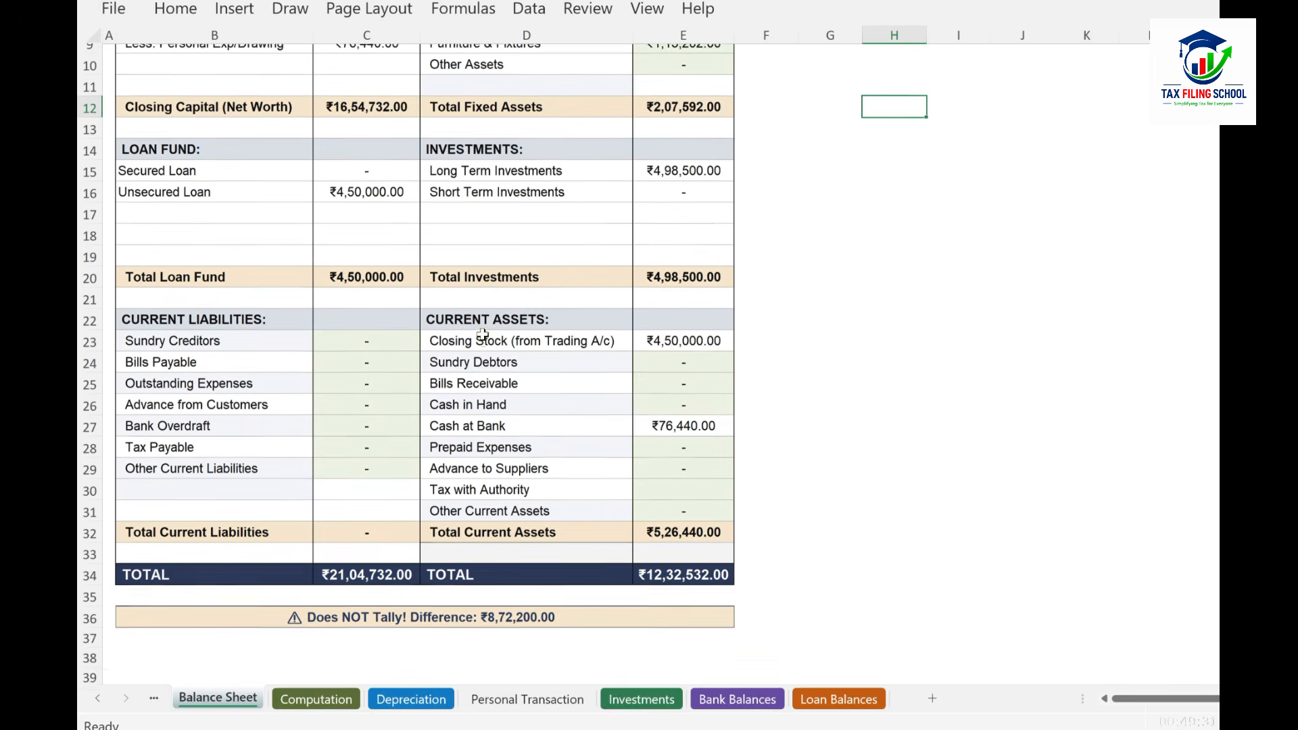
# Enter Sundry Creditors of 1,25,000, Bills Payable of 2,600 and Outstanding Expenses of 6,800 under the Balance Sheet's current liabilities
pyautogui.click(367, 337)
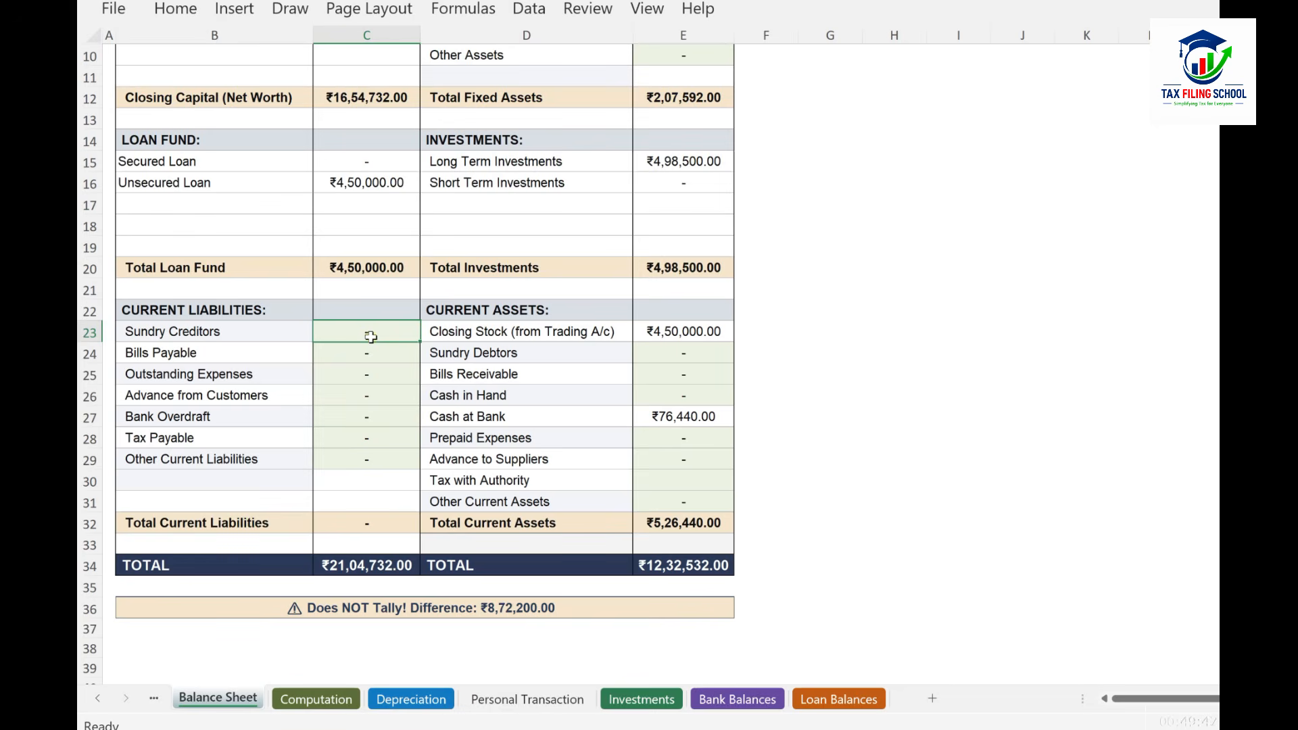
pyautogui.write('125000')
pyautogui.press('Return')
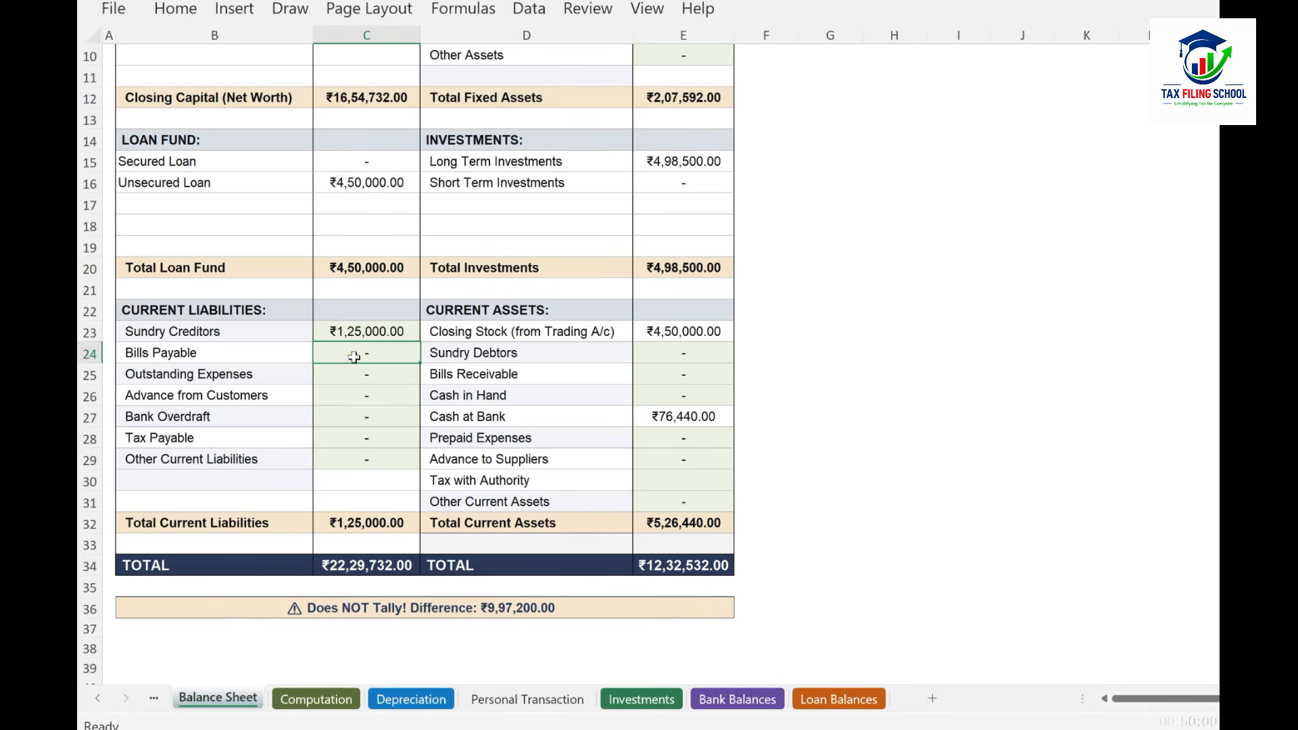
pyautogui.write('2600')
pyautogui.click(376, 372)
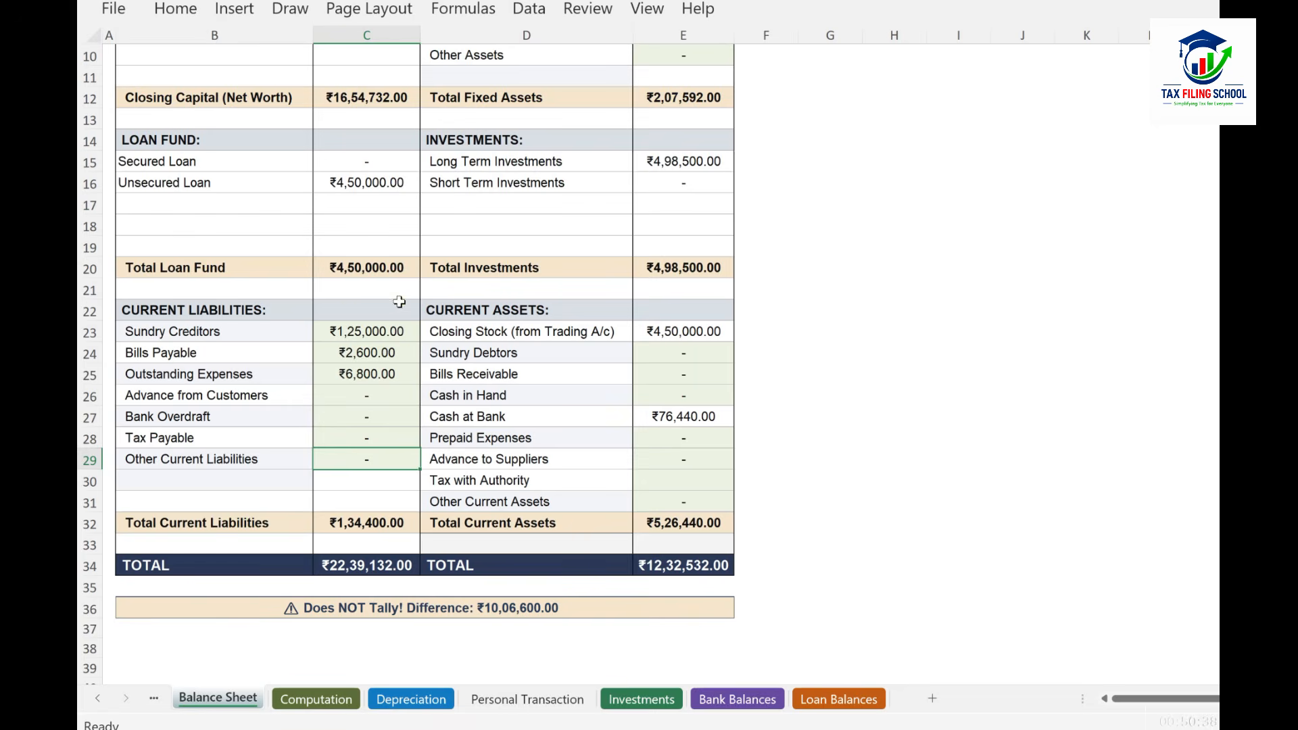
pyautogui.click(365, 401)
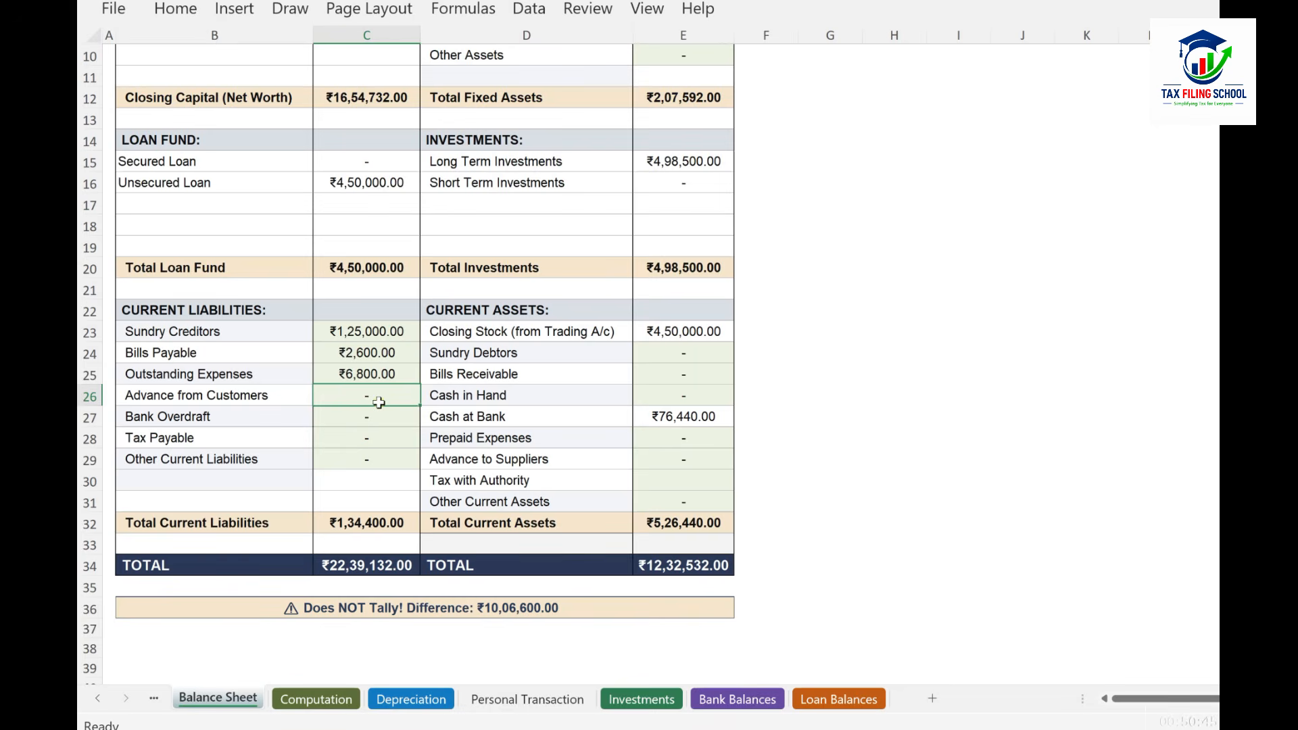
pyautogui.click(396, 425)
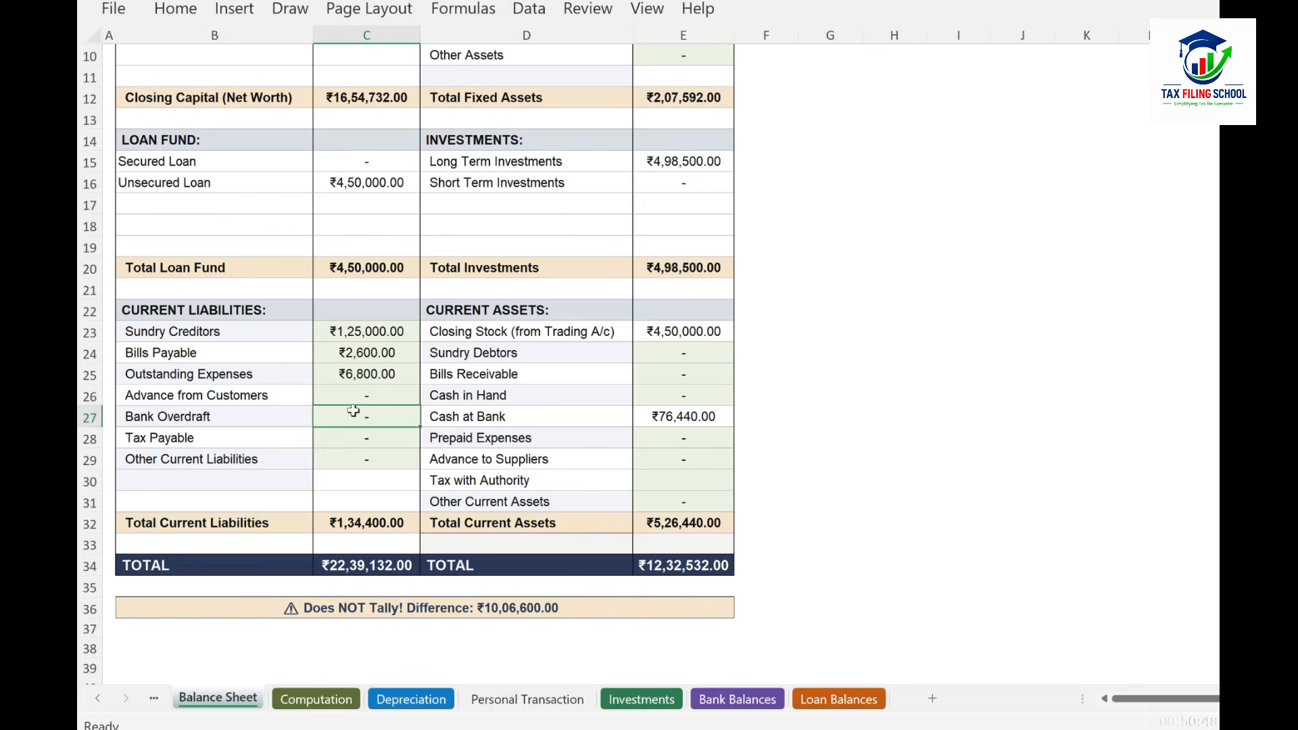
pyautogui.click(392, 441)
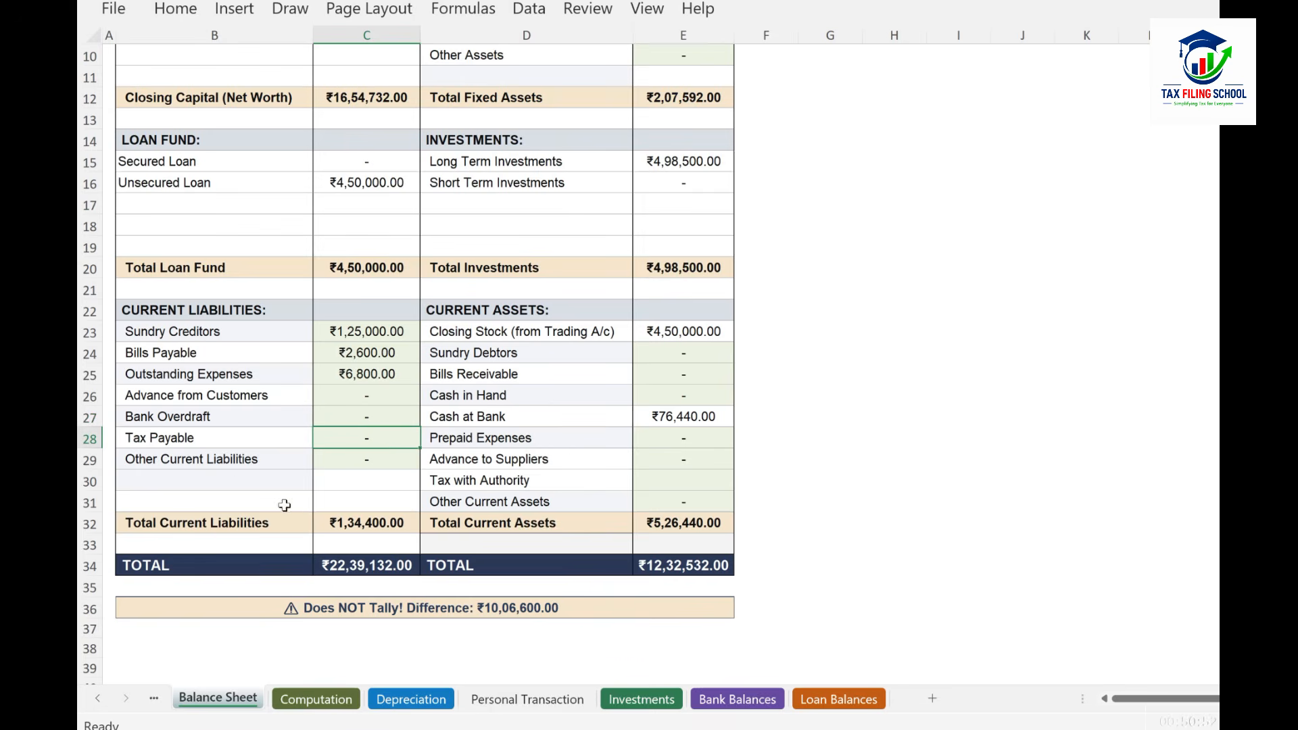
pyautogui.click(370, 461)
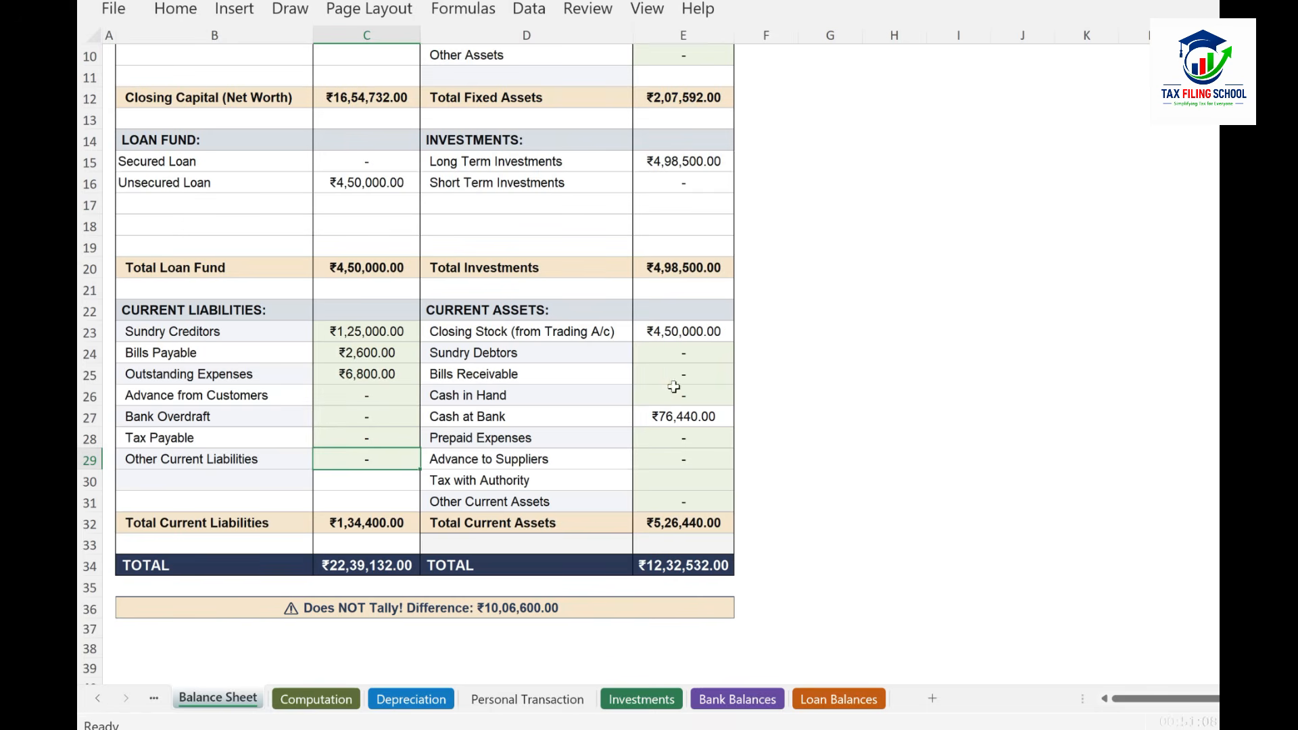
# Enter Sundry Debtors of 3,00,000 under current assets and compare it with the Sundry Creditors amount
pyautogui.click(713, 357)
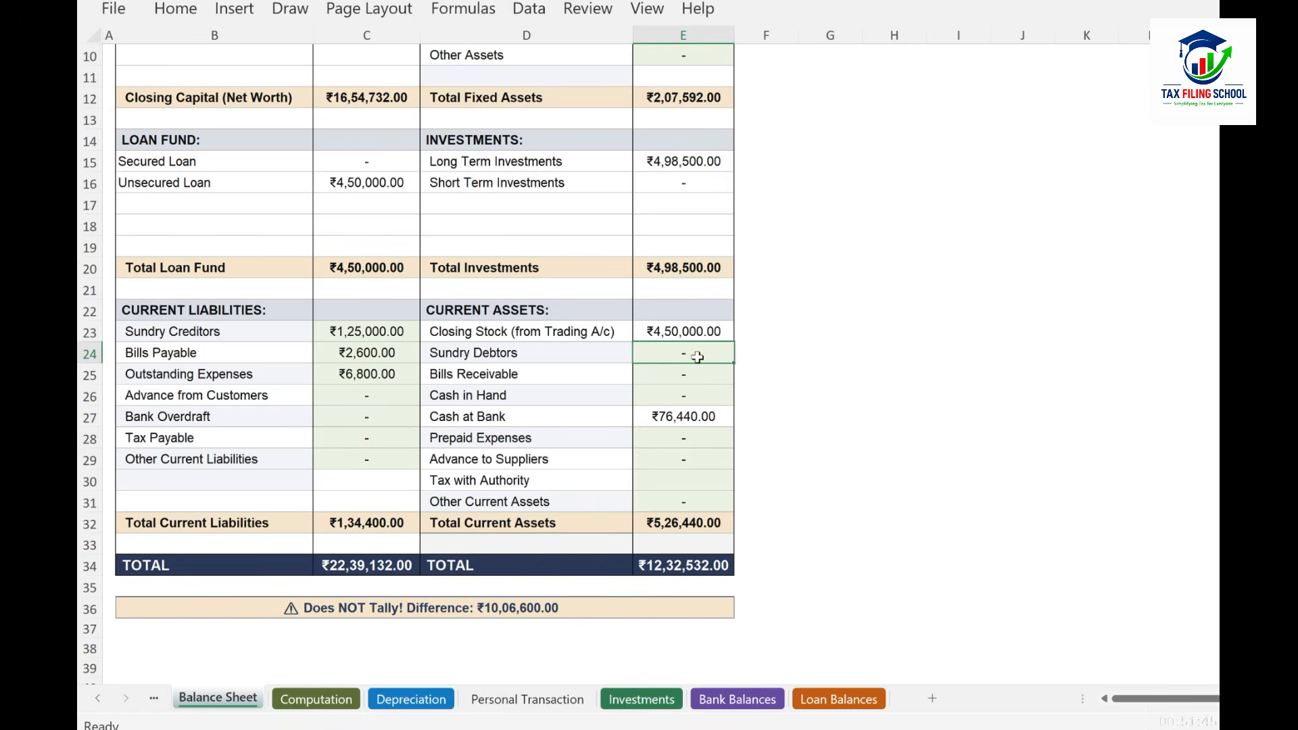
pyautogui.write('3000000')
pyautogui.press('BackSpace')
pyautogui.click(774, 353)
pyautogui.click(380, 331)
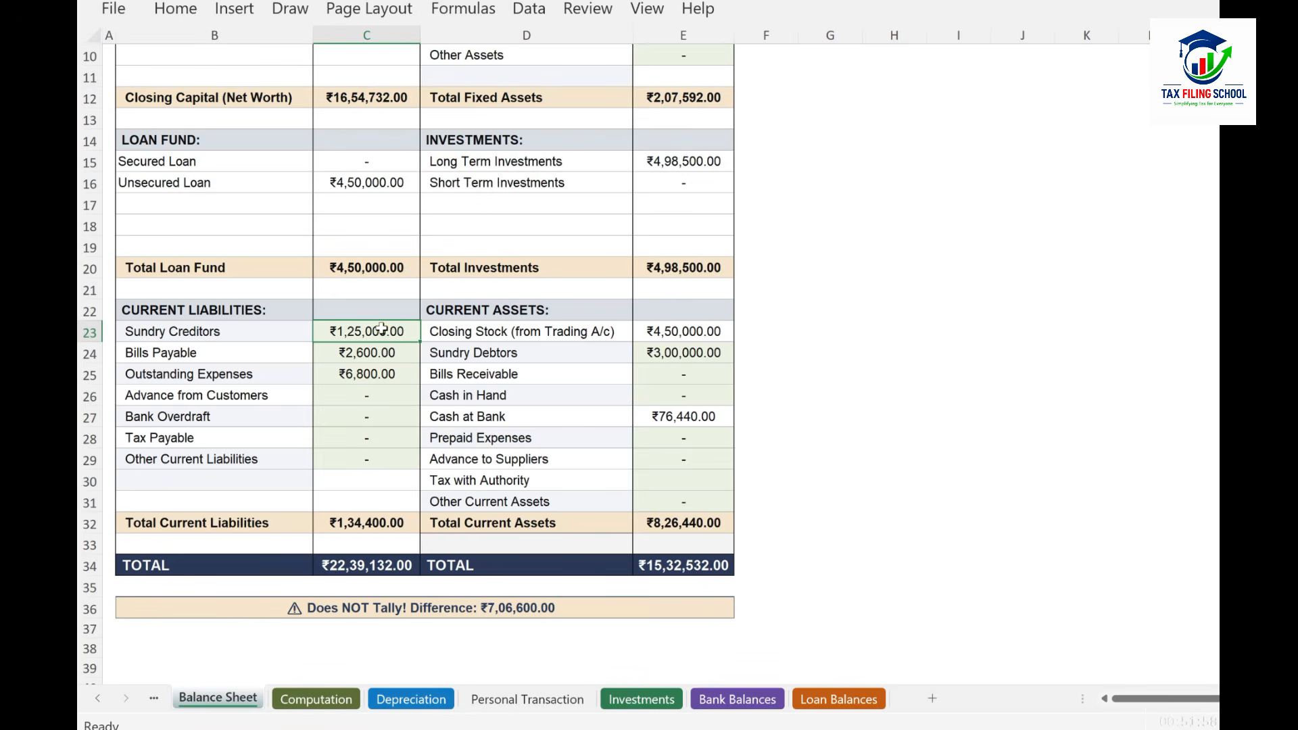
pyautogui.click(696, 354)
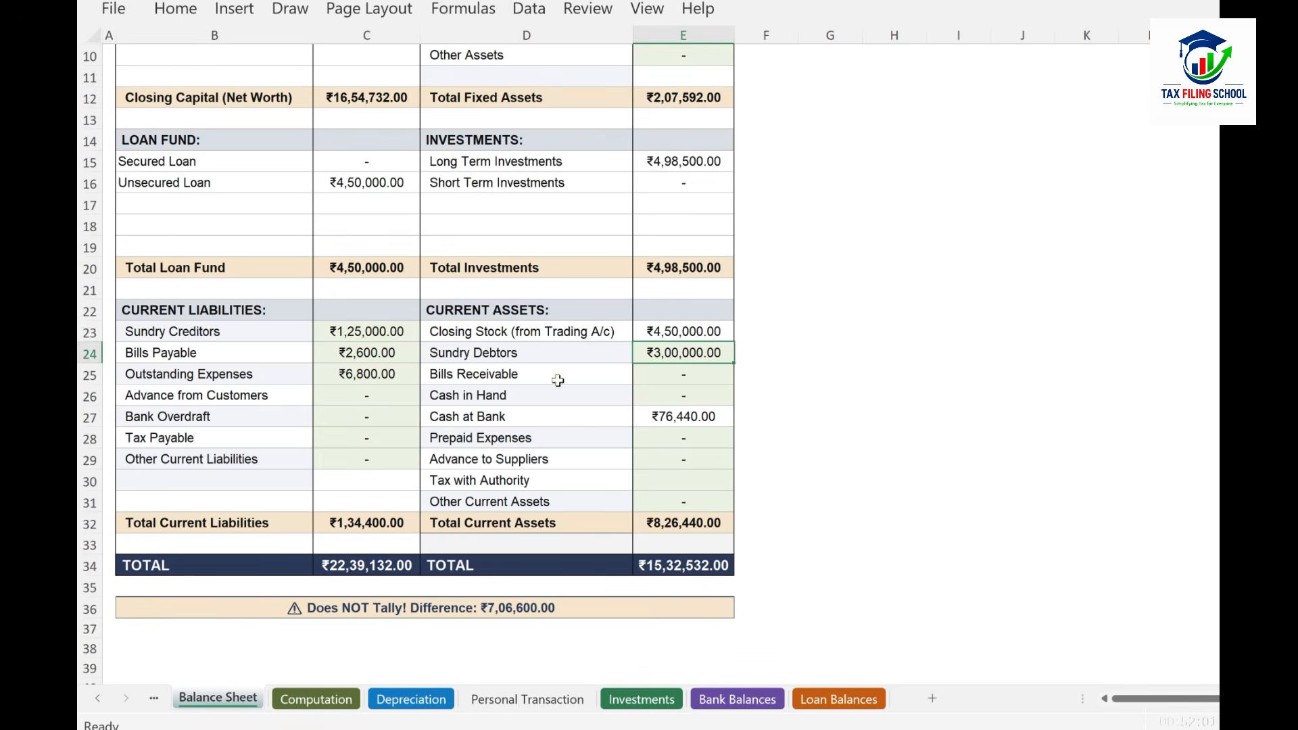
pyautogui.click(702, 377)
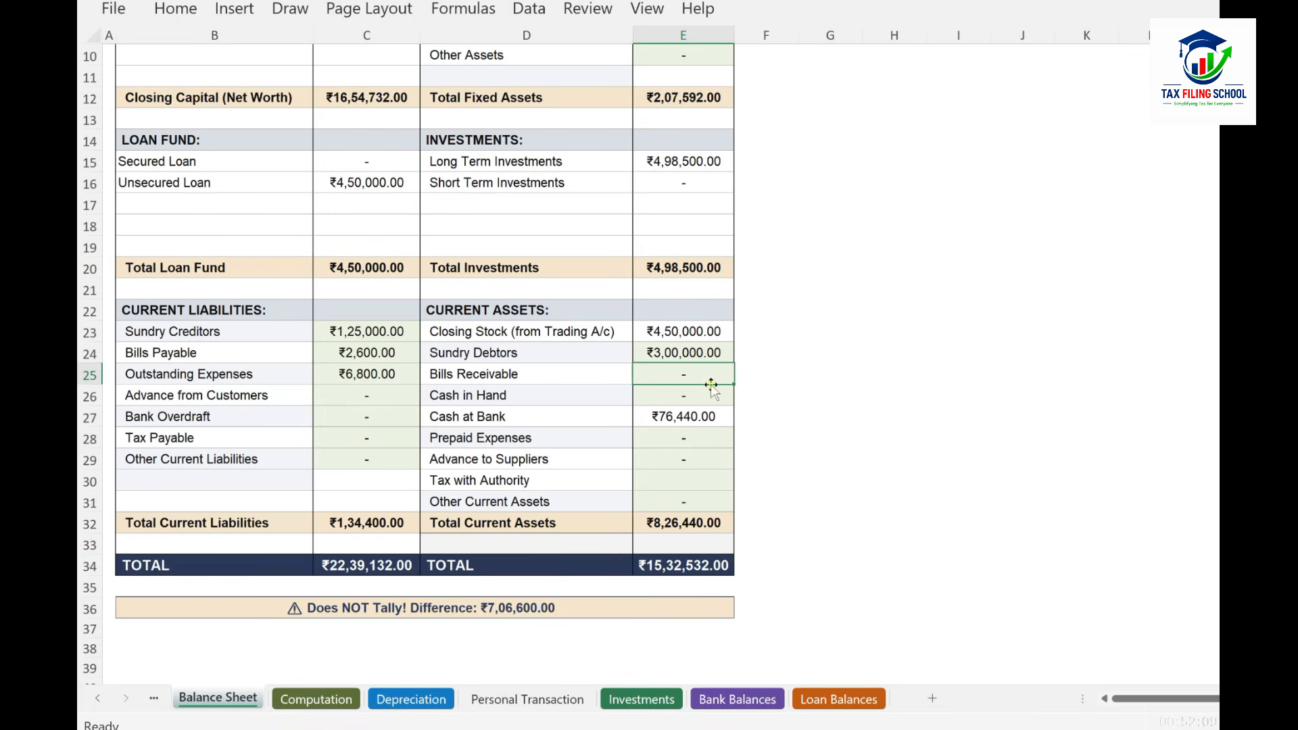
# Rename the Prepaid Expenses row under current assets to Deposit For Shop and set its amount to 1,10,000
pyautogui.click(691, 437)
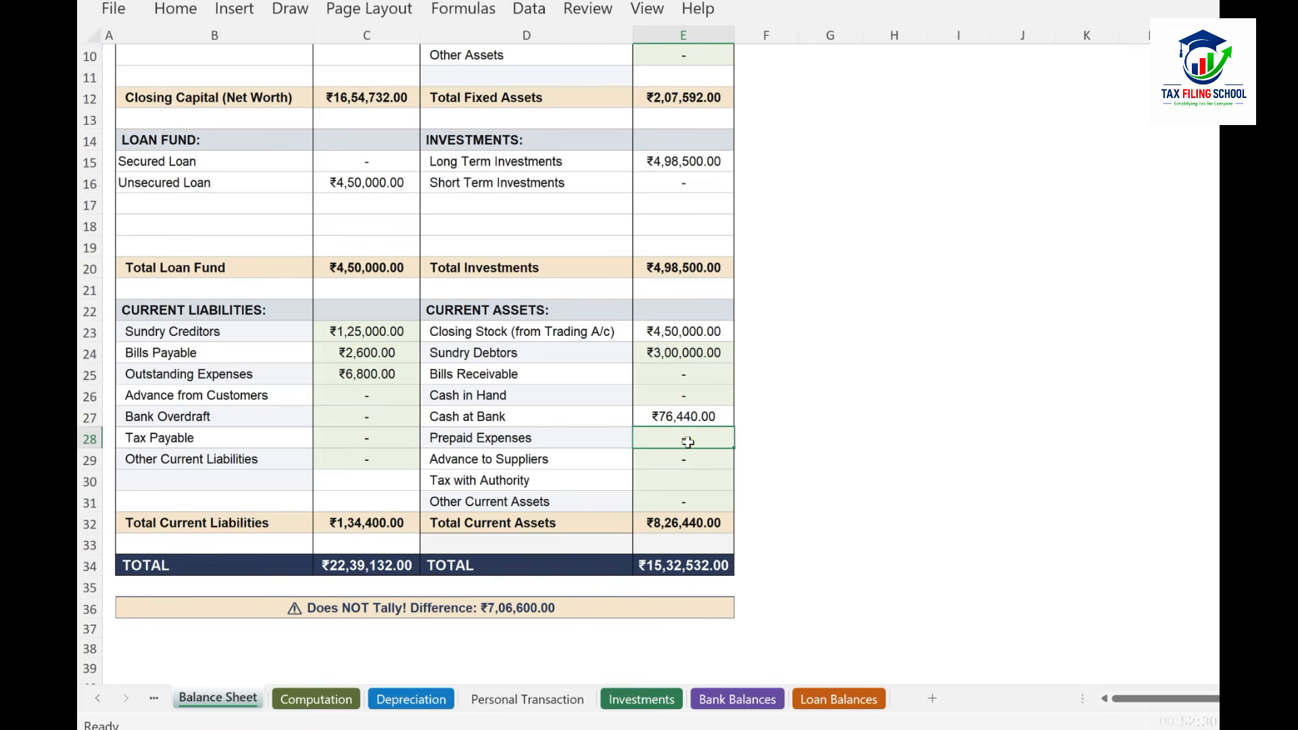
pyautogui.doubleClick(558, 442)
pyautogui.moveTo(538, 436); pyautogui.dragTo(436, 428)
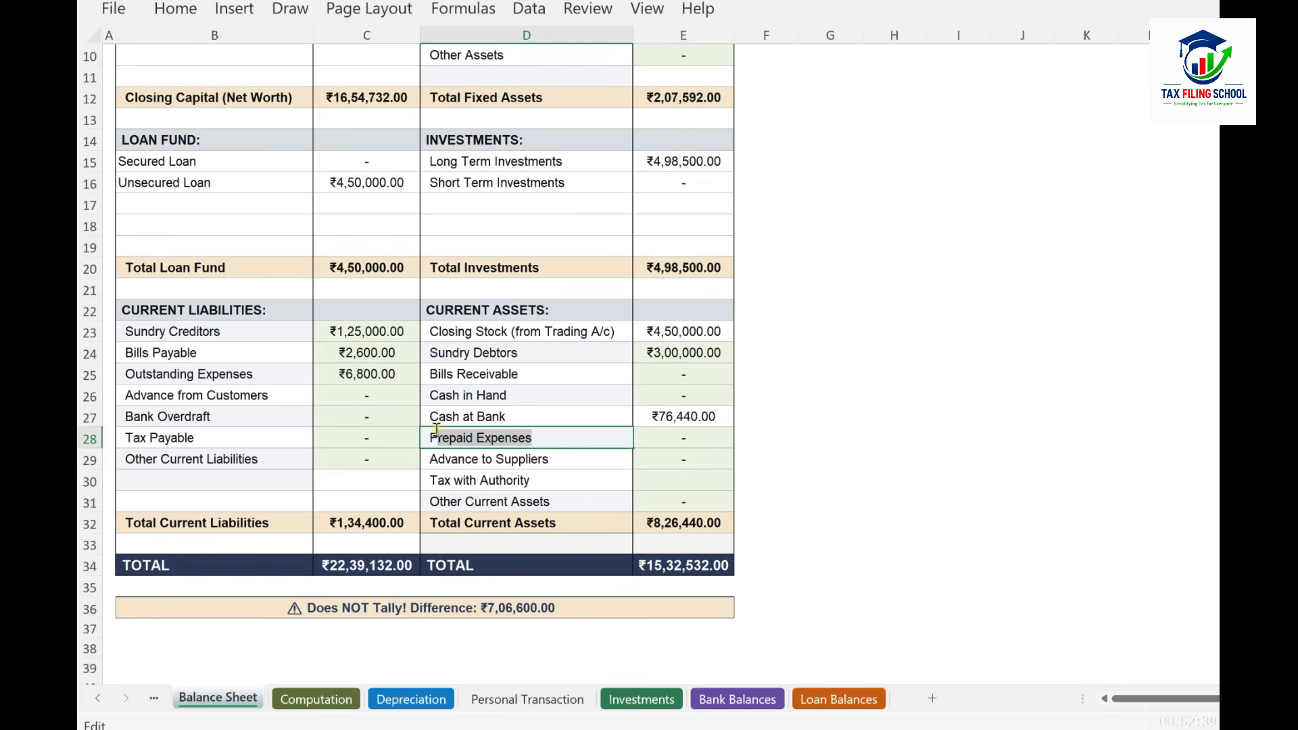
pyautogui.write('Deposit For Shop')
pyautogui.click(870, 477)
pyautogui.click(662, 469)
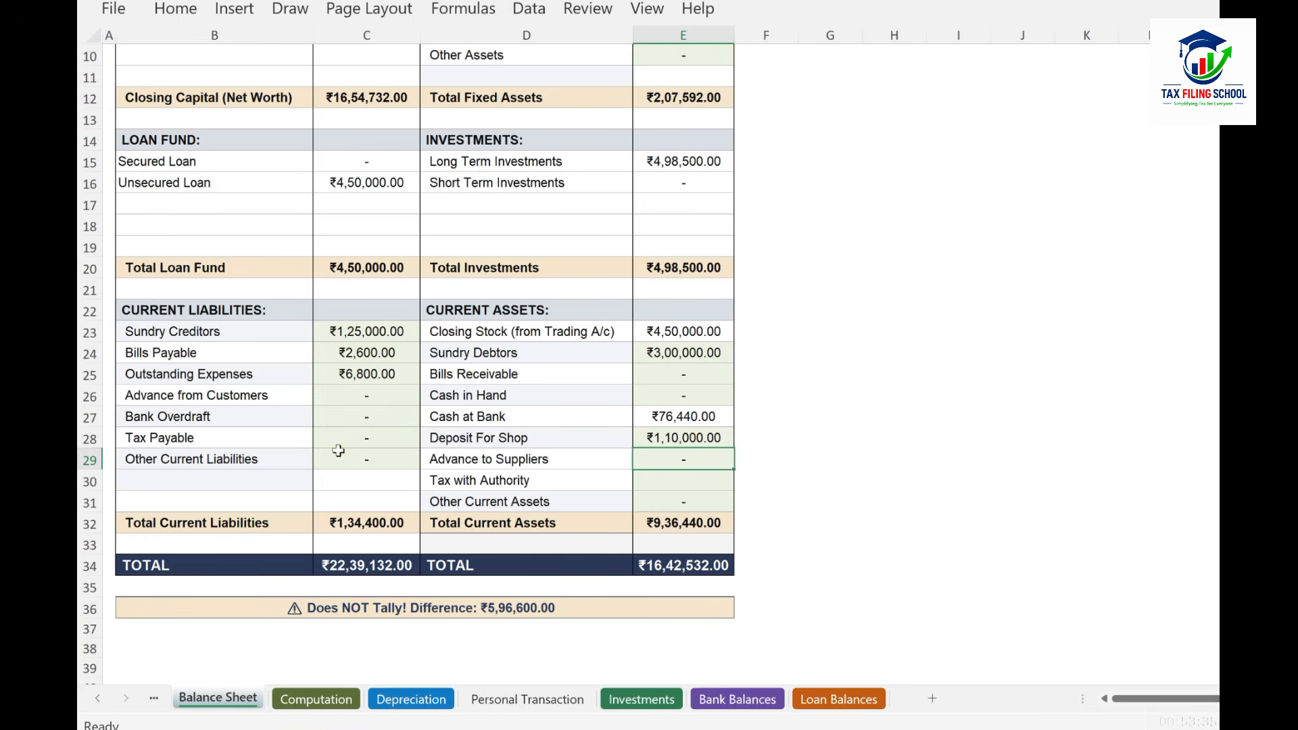
# Examine the Advance from Customers amount under current liabilities and the Advance to Suppliers amount under current assets
pyautogui.click(357, 394)
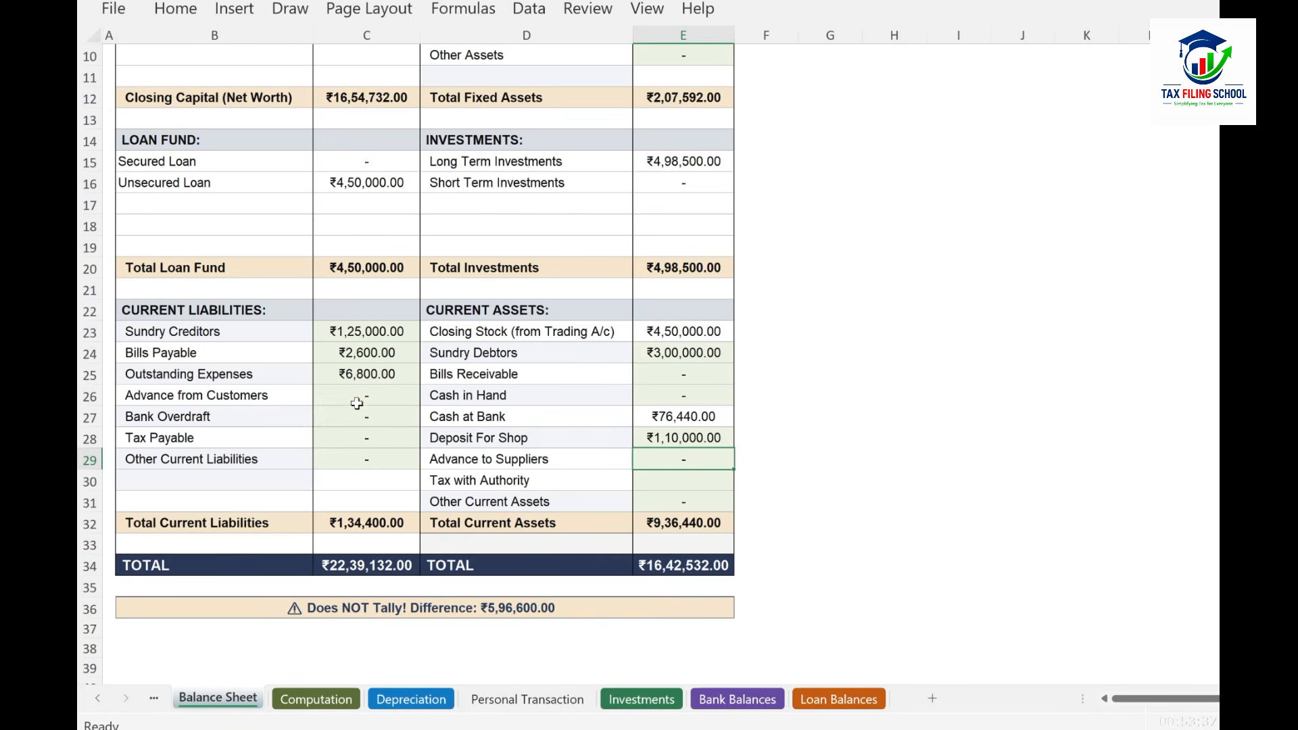
pyautogui.click(359, 396)
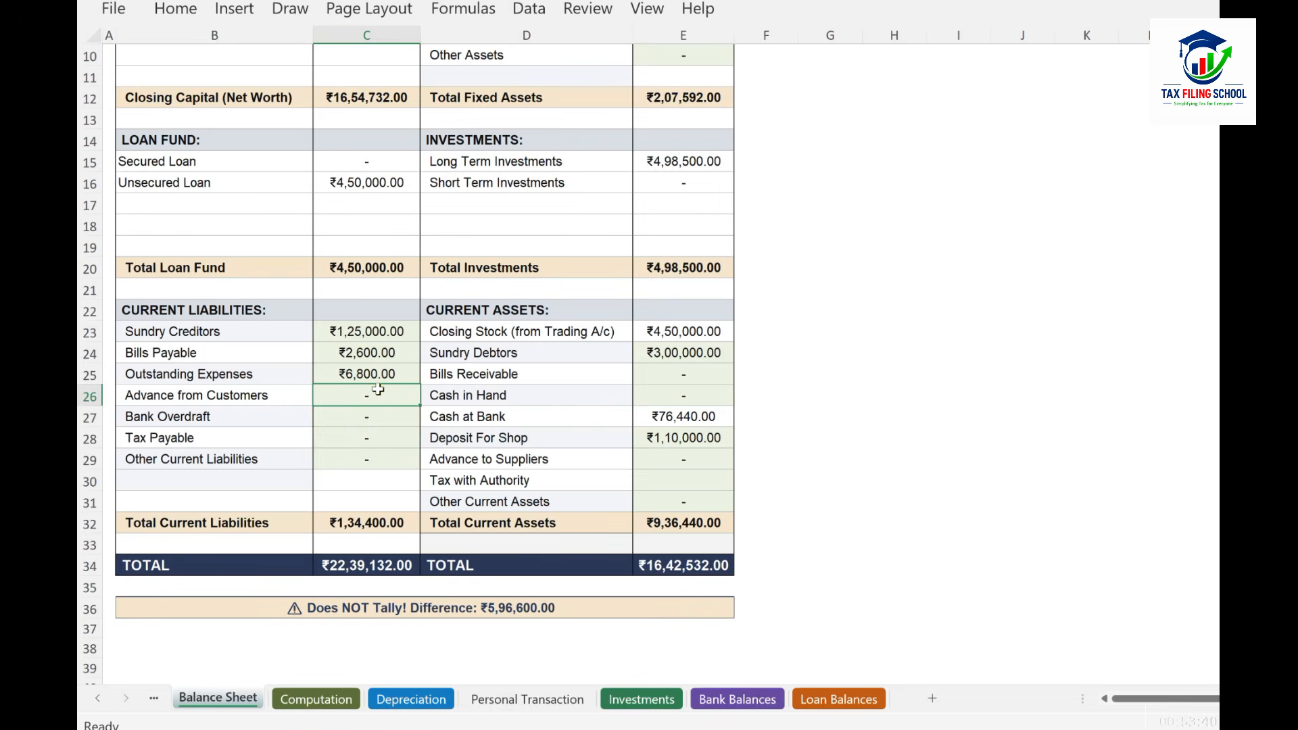
pyautogui.click(679, 464)
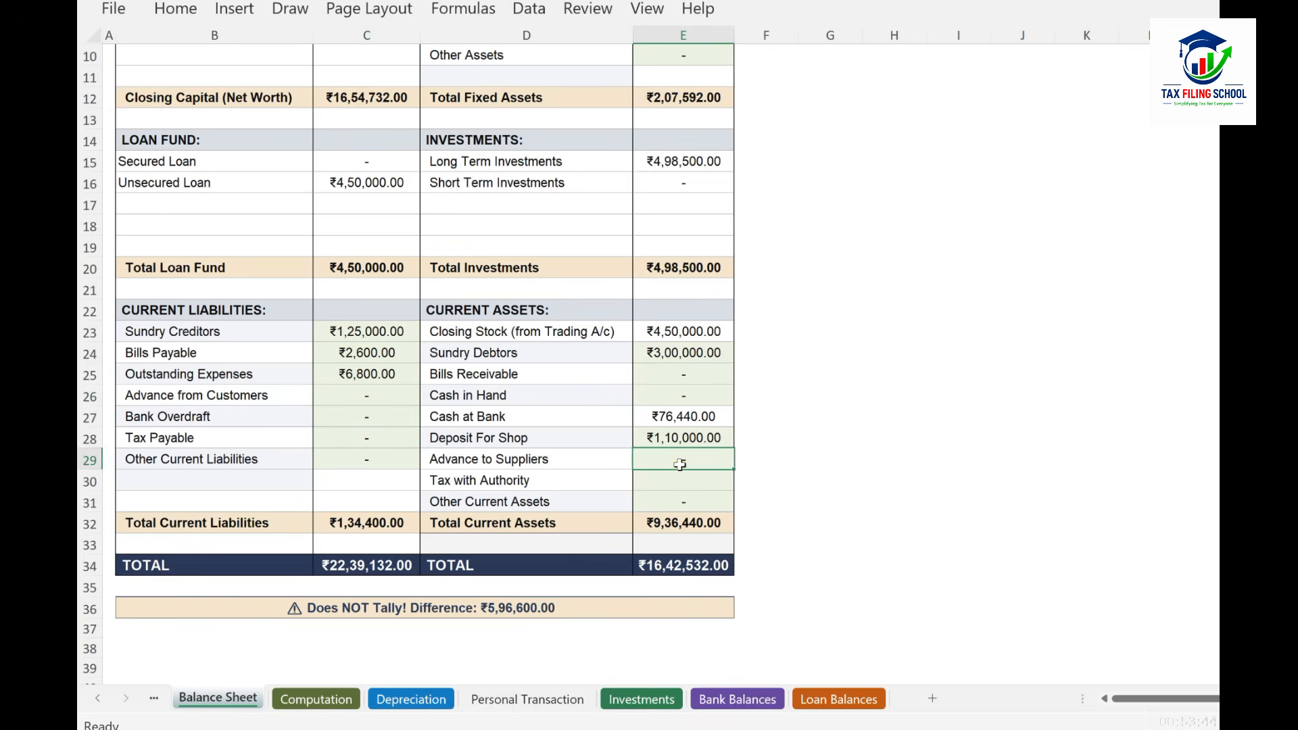
# Enter Advance to Suppliers of 50,000 under the Balance Sheet's current assets
pyautogui.write('50000')
pyautogui.click(891, 481)
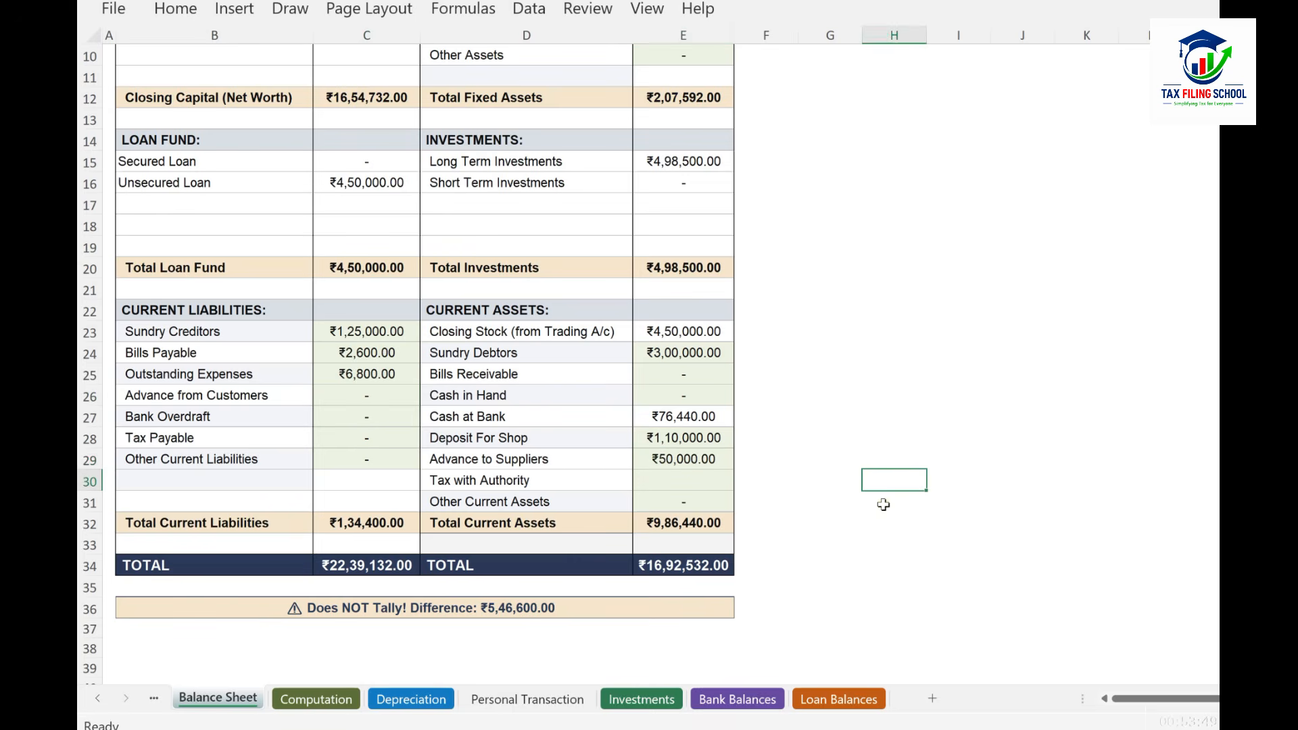
pyautogui.click(704, 484)
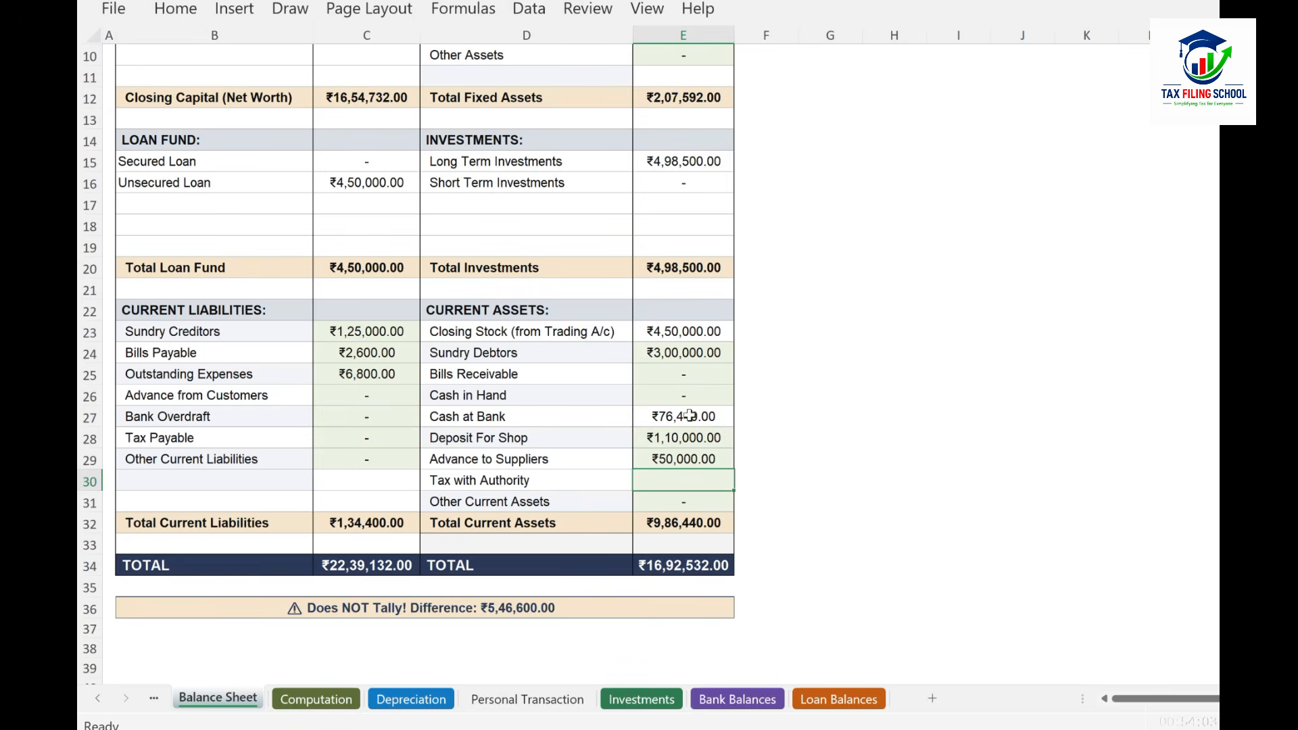
# Check the bank-wise closing balances in the Bank Balances sheet against Cash at Bank, and return to Cash in Hand in the Balance Sheet
pyautogui.click(738, 703)
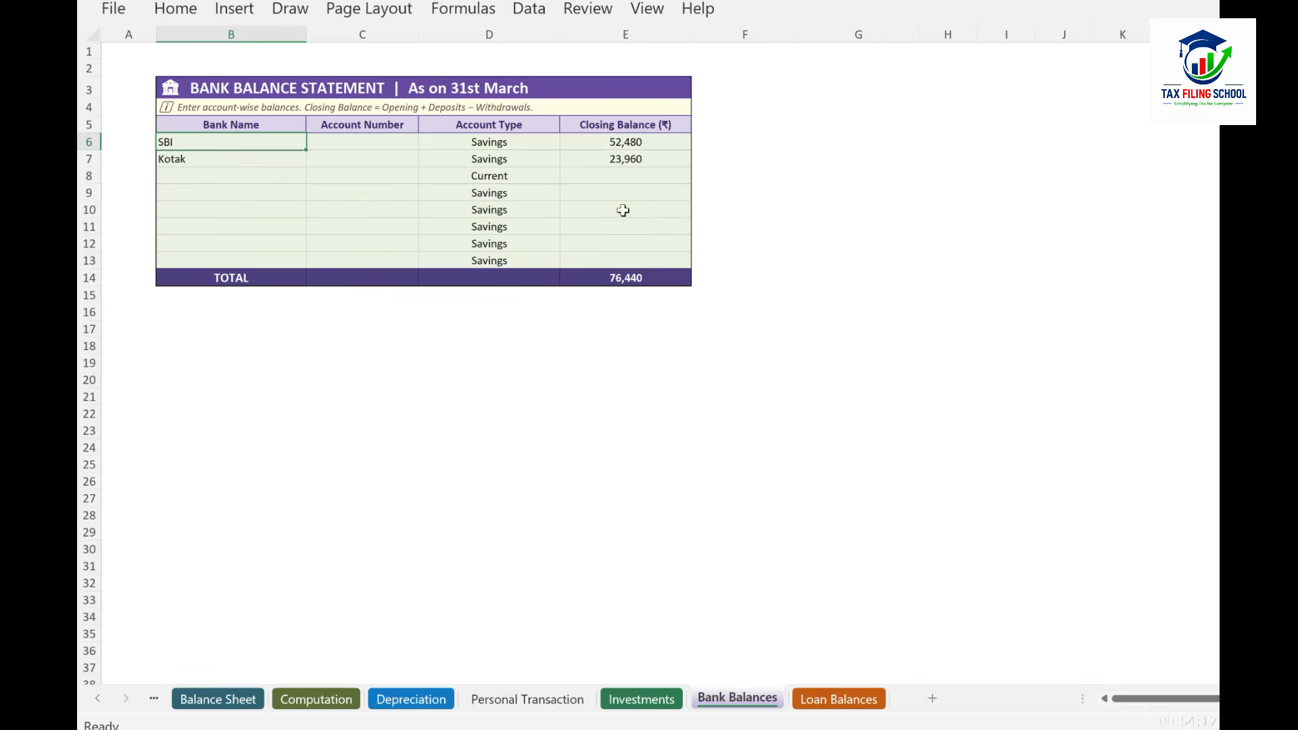
pyautogui.click(225, 698)
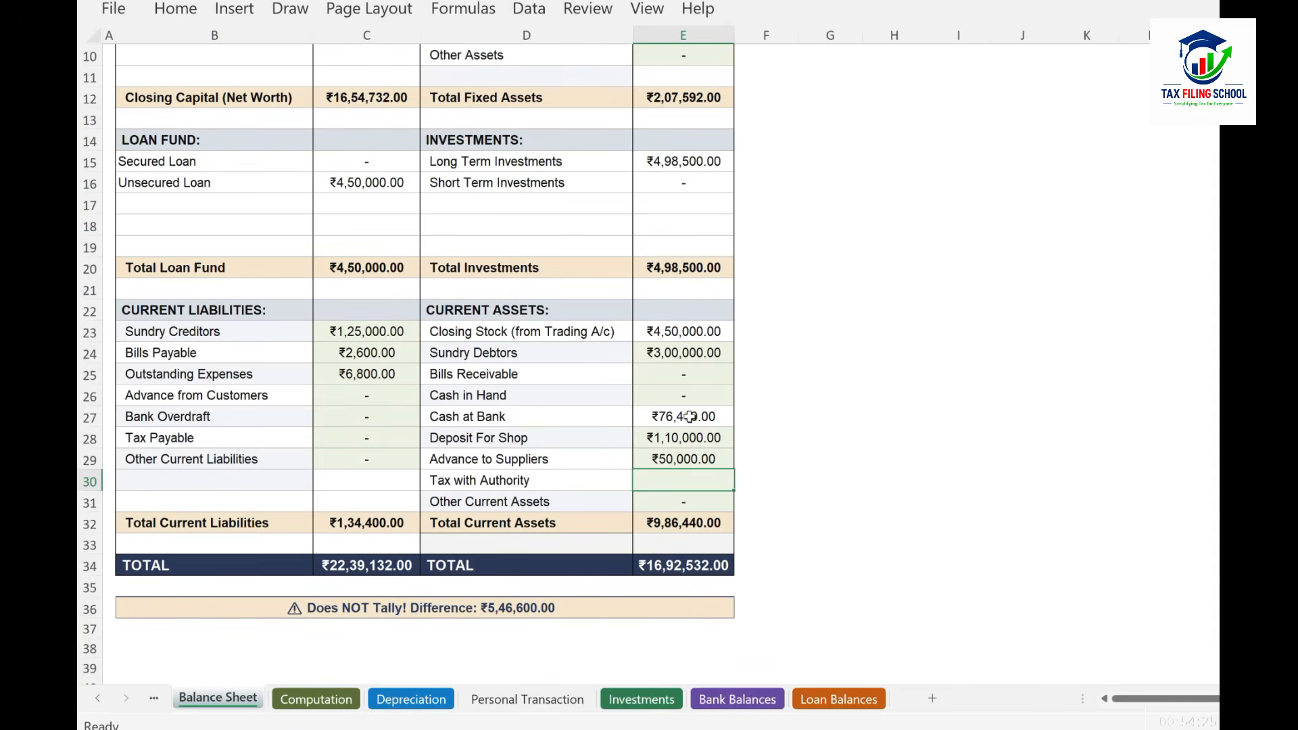
pyautogui.click(700, 397)
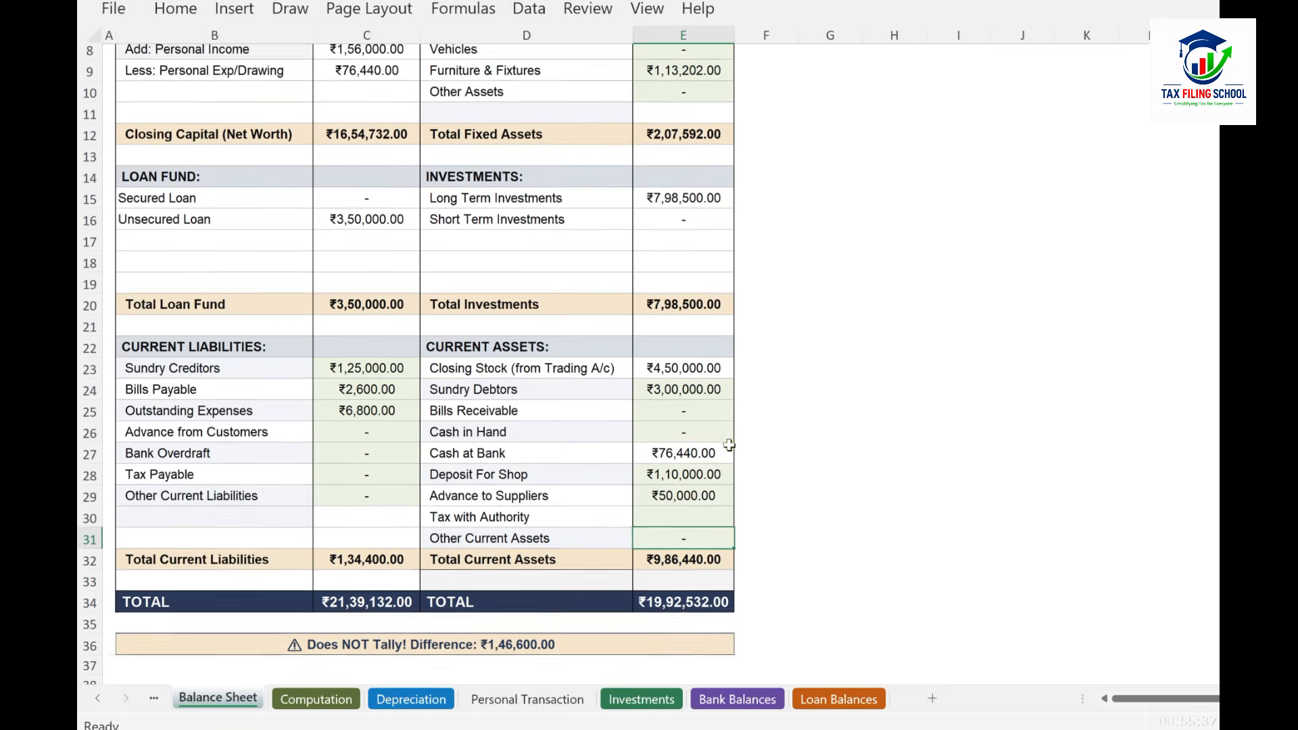
# Enter Other Current Assets of 24,500 under the Balance Sheet's current assets
pyautogui.scroll(2, 729, 445)
pyautogui.scroll(-1, 729, 443)
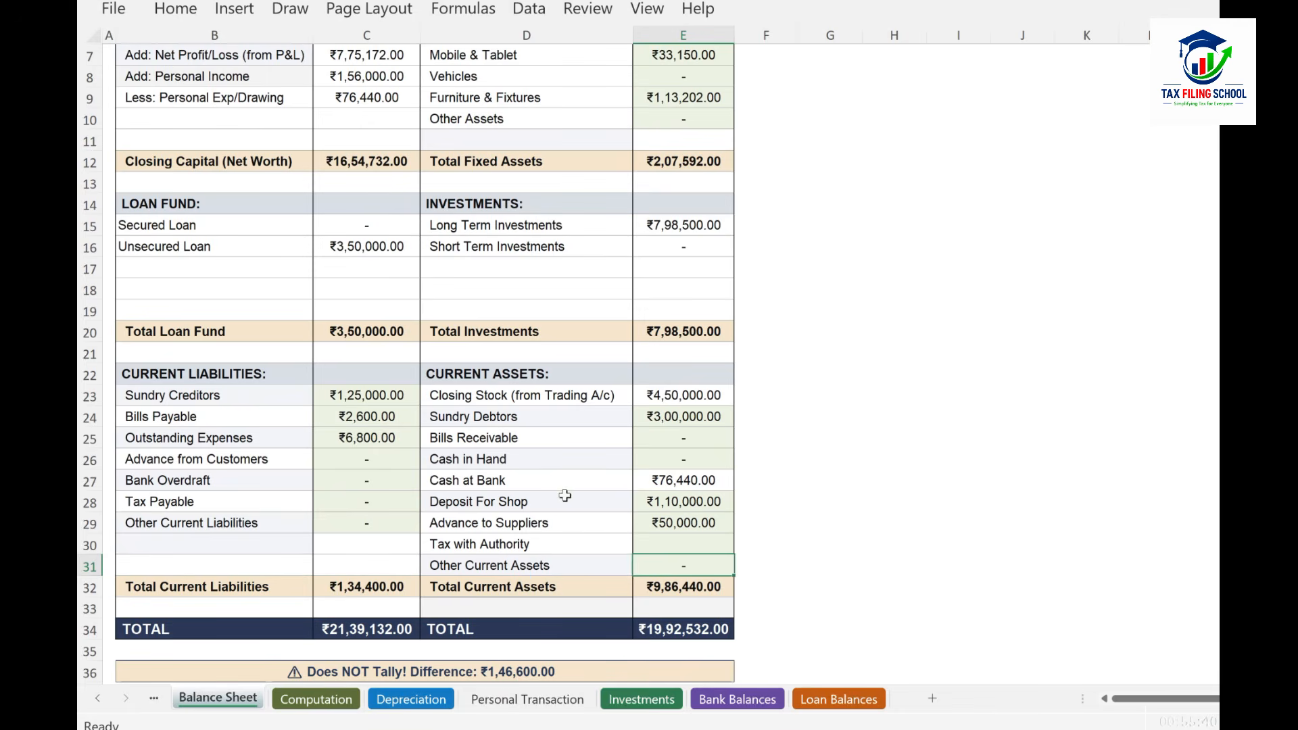
pyautogui.scroll(-1, 811, 446)
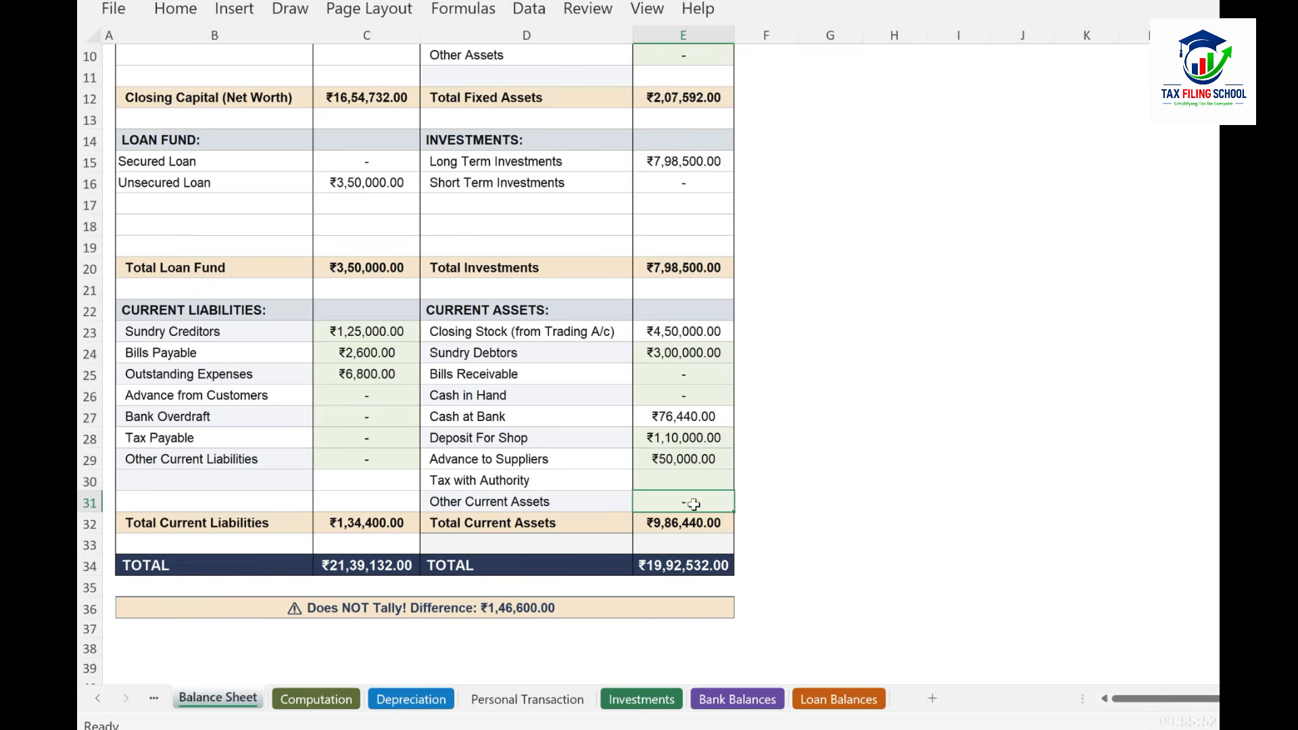
pyautogui.write('24500')
pyautogui.click(762, 503)
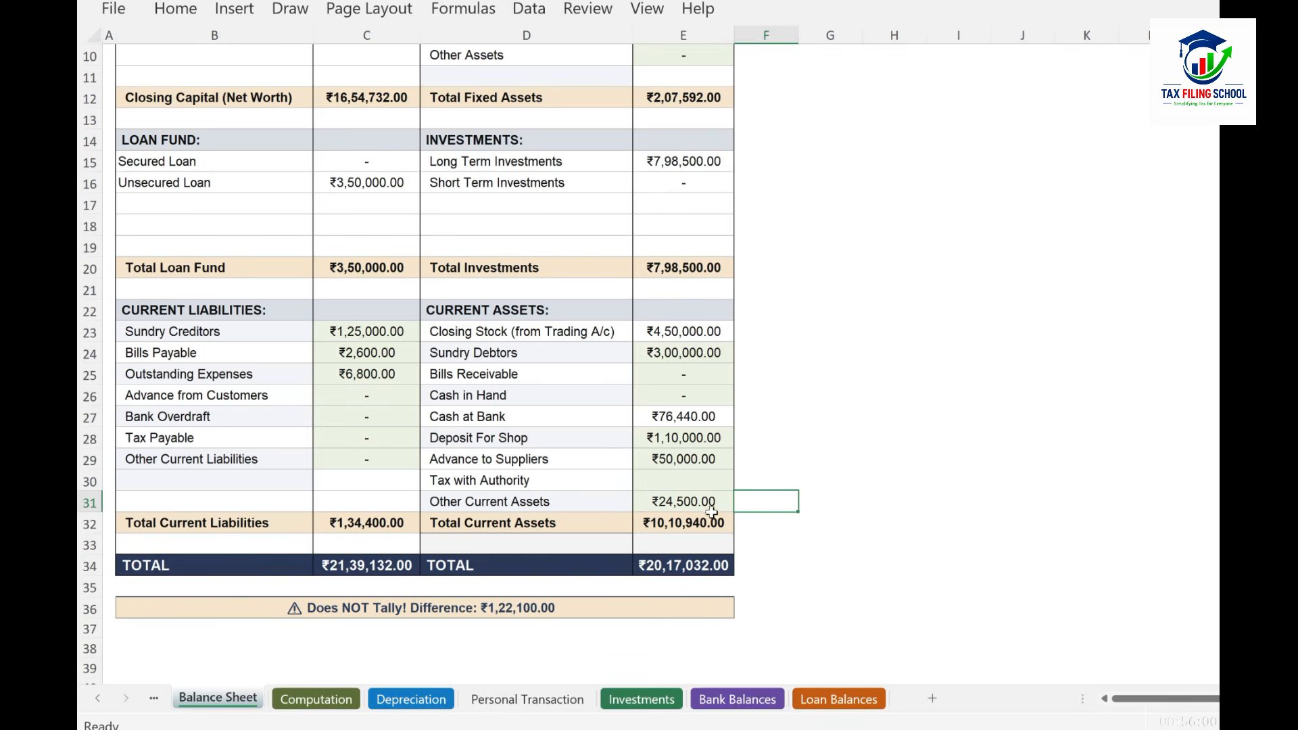
pyautogui.click(683, 499)
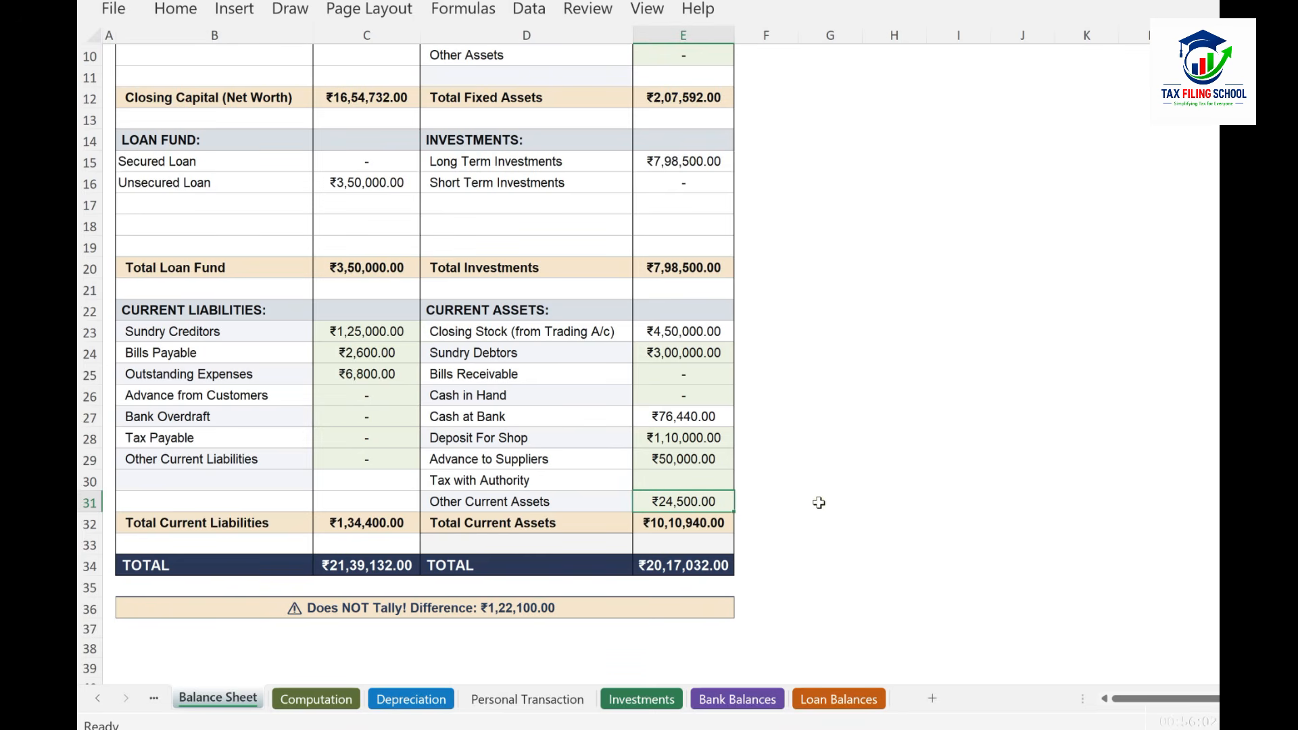
pyautogui.click(876, 481)
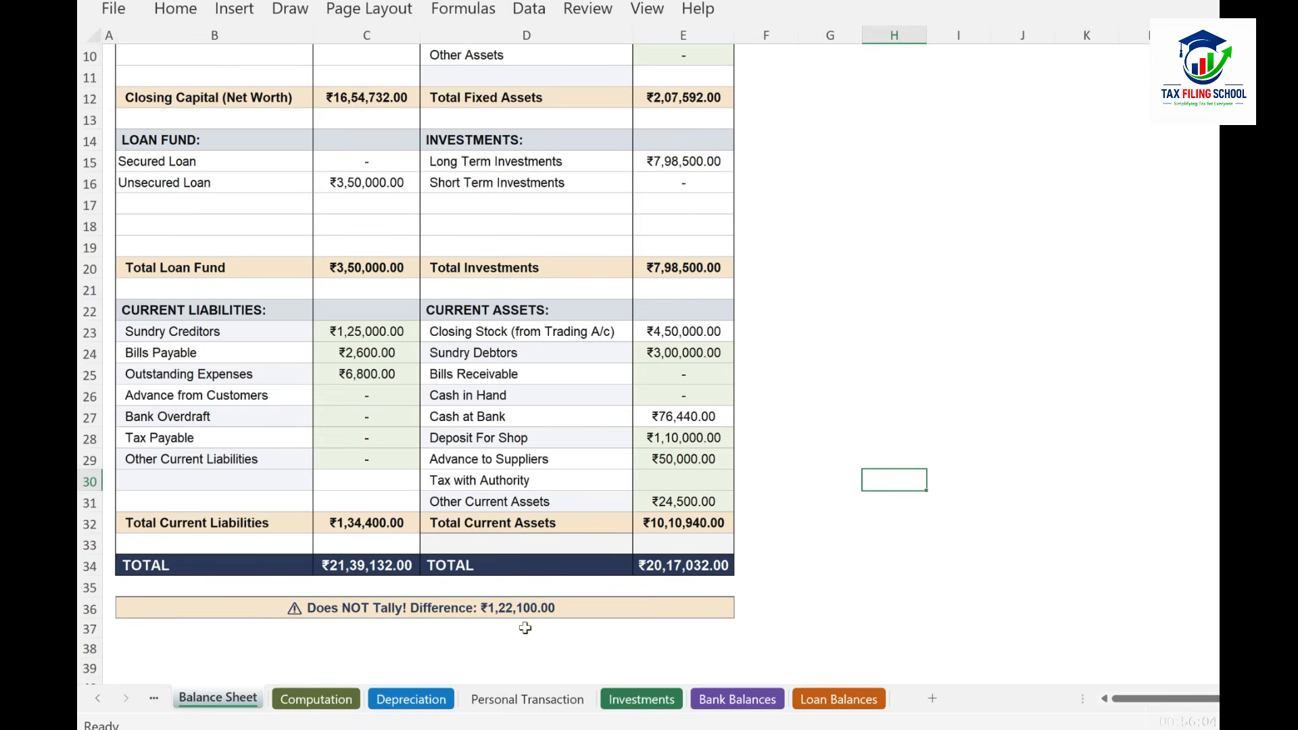
# Enter 1,22,100 as Cash in Hand so that the Balance Sheet tallies
pyautogui.click(697, 390)
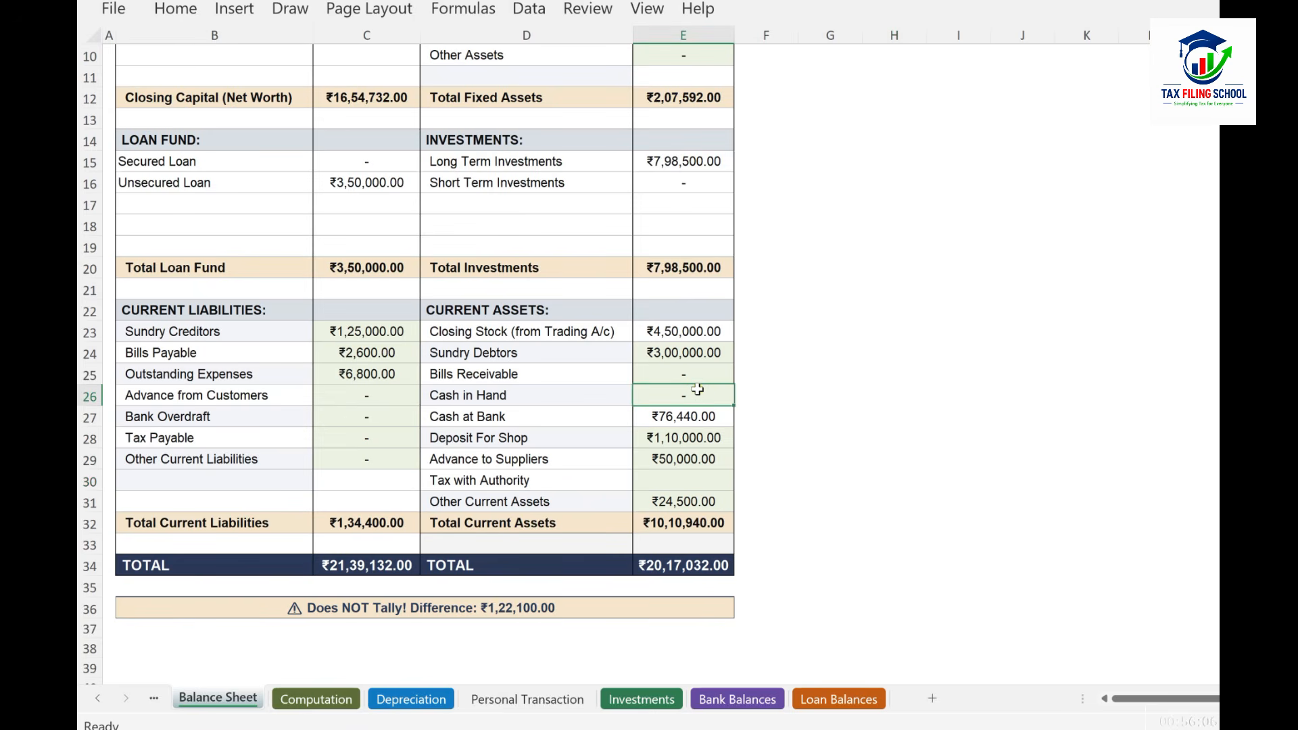
pyautogui.write('122100')
pyautogui.click(861, 463)
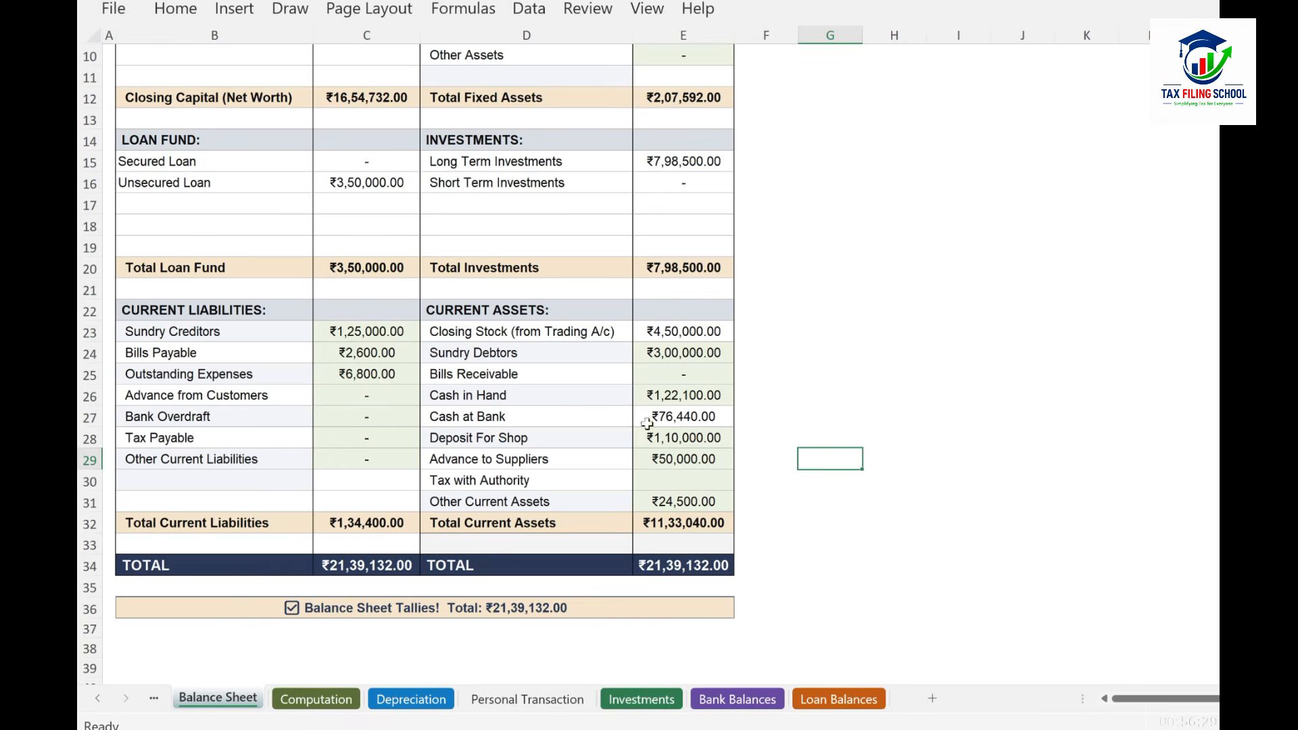
pyautogui.click(702, 396)
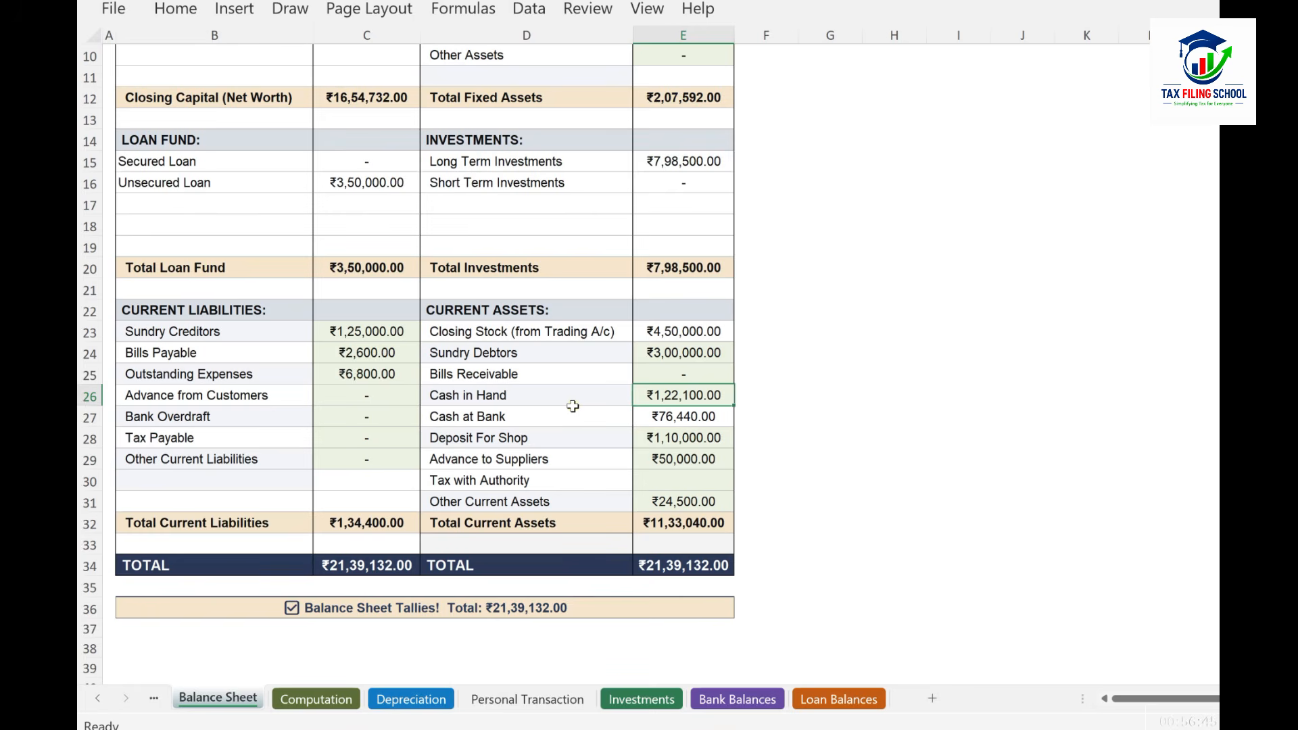
# Review the Balance Sheet's sections and the Salary and Capital gain amounts in the Personal Transaction sheet
pyautogui.scroll(1, 572, 406)
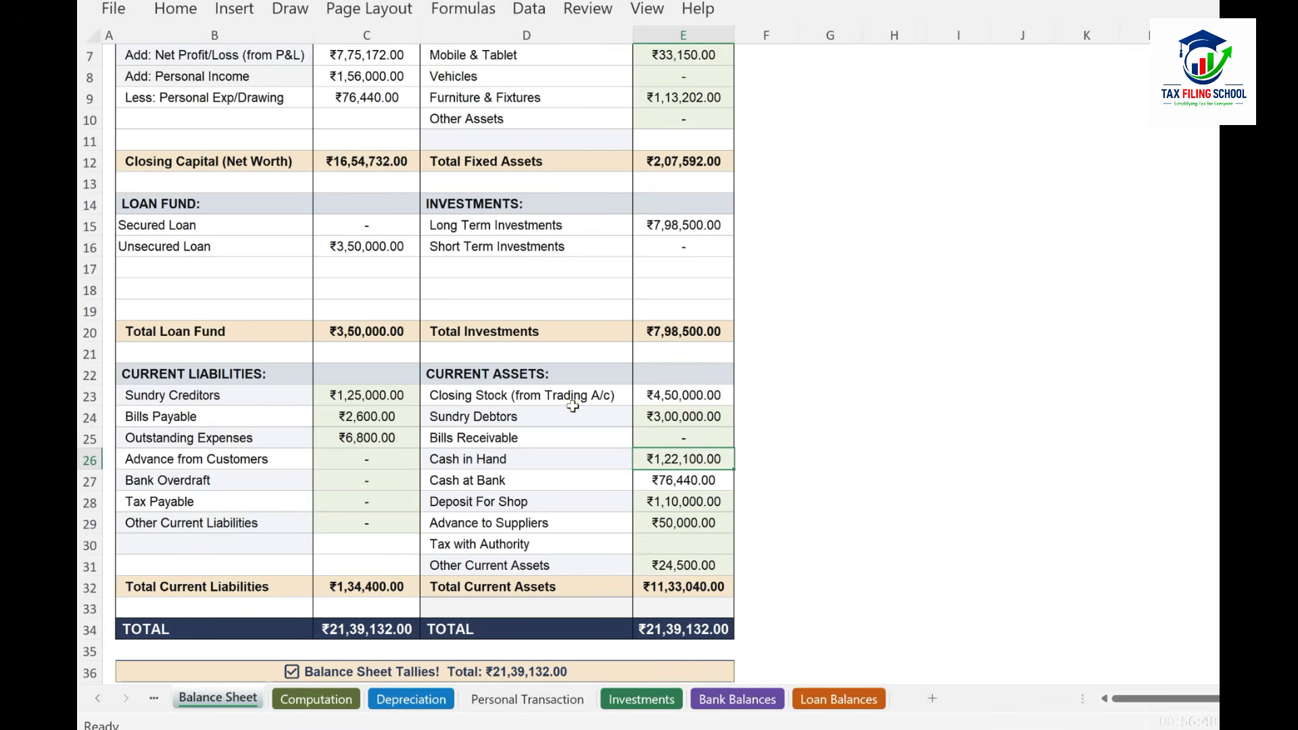
pyautogui.scroll(2, 573, 406)
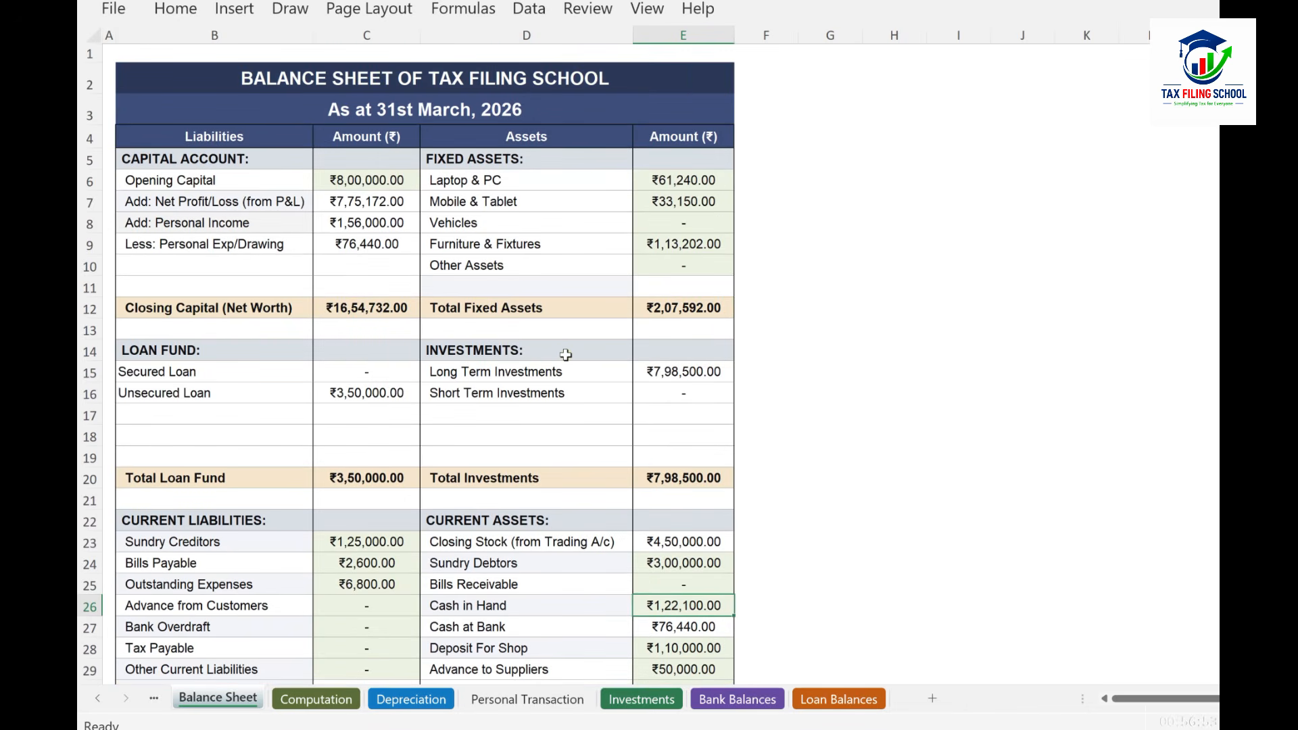
pyautogui.scroll(-2, 566, 354)
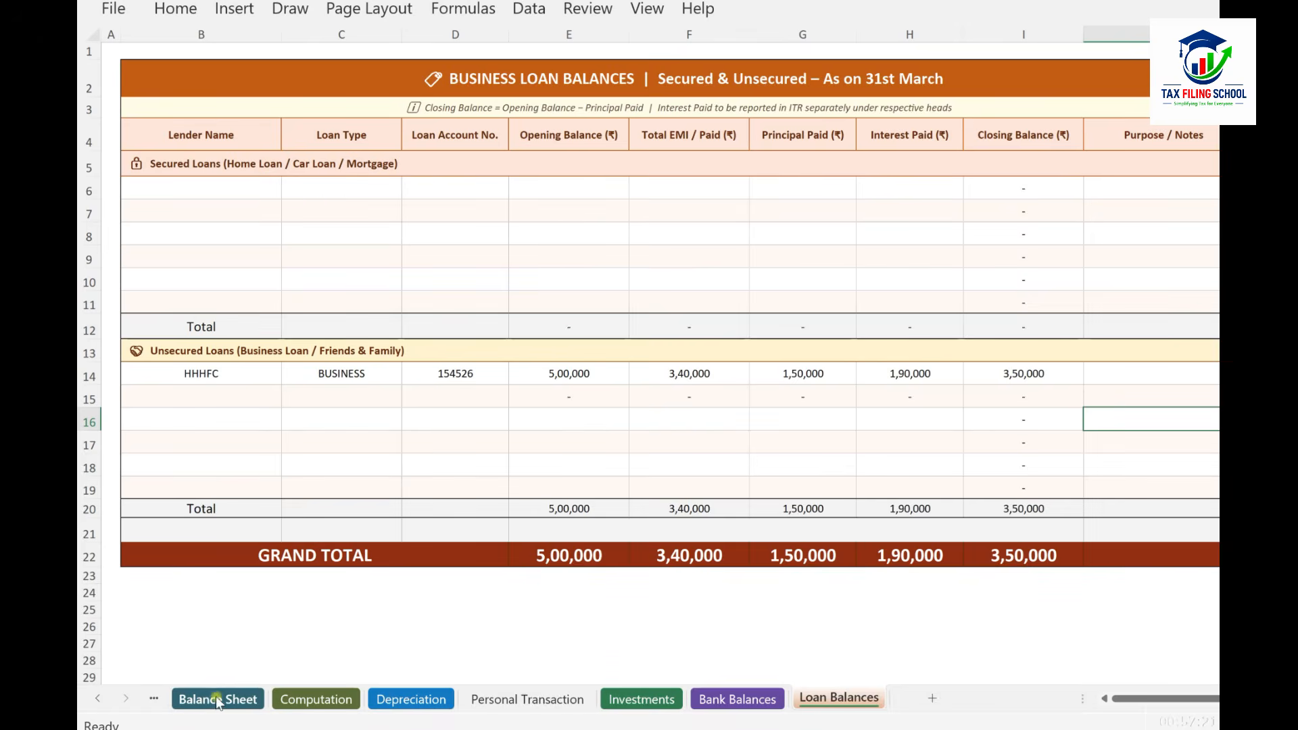
pyautogui.click(218, 697)
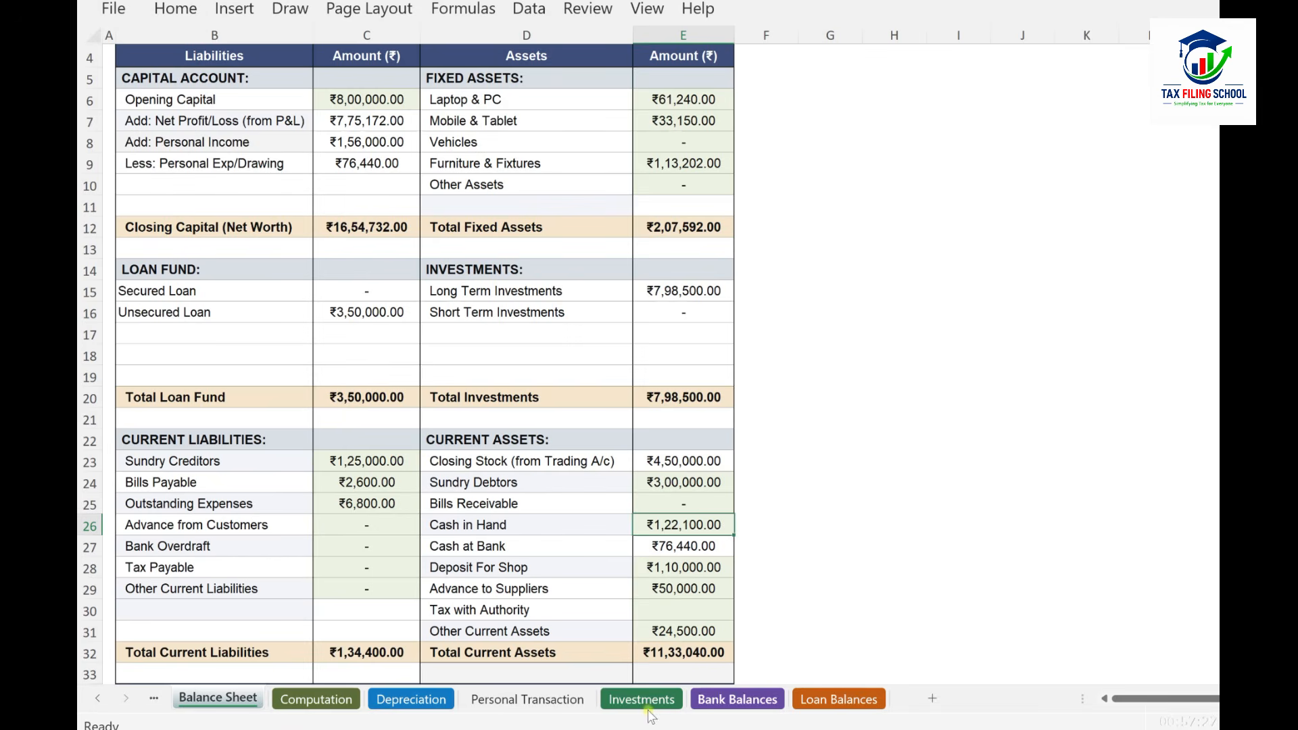
pyautogui.click(527, 698)
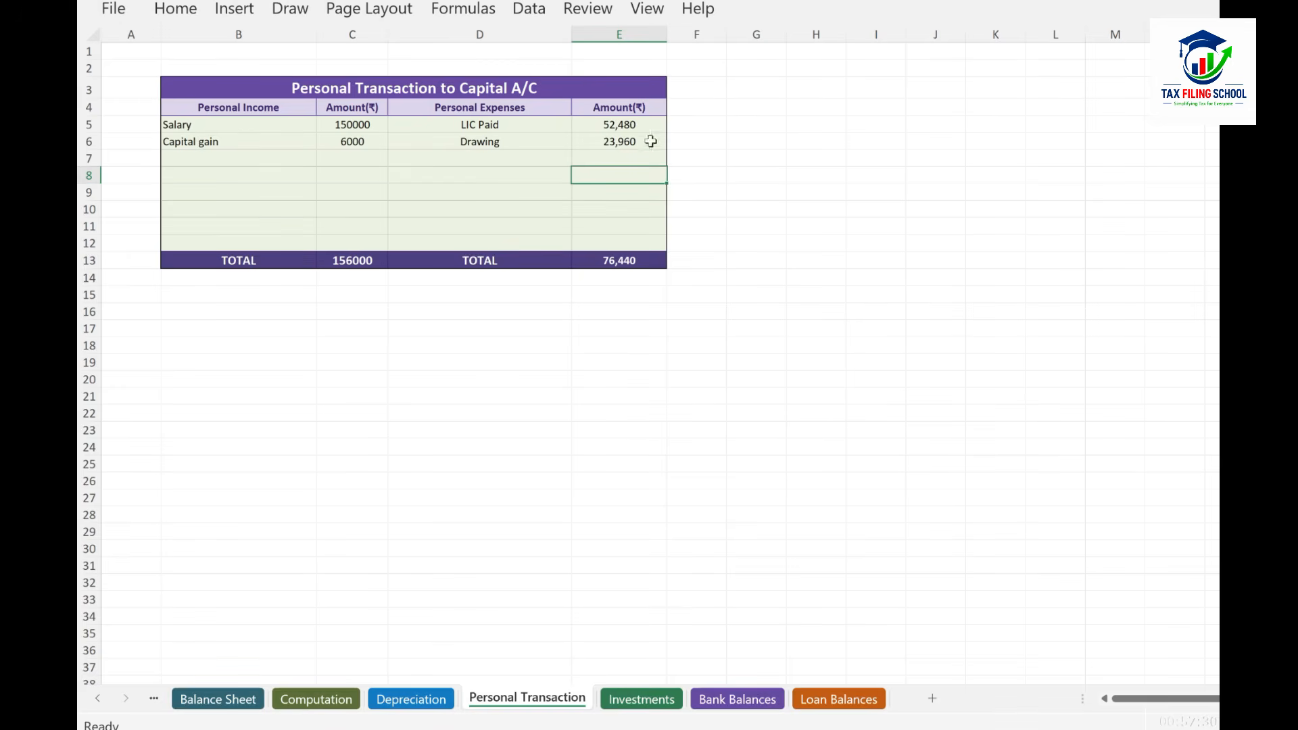
pyautogui.click(289, 123)
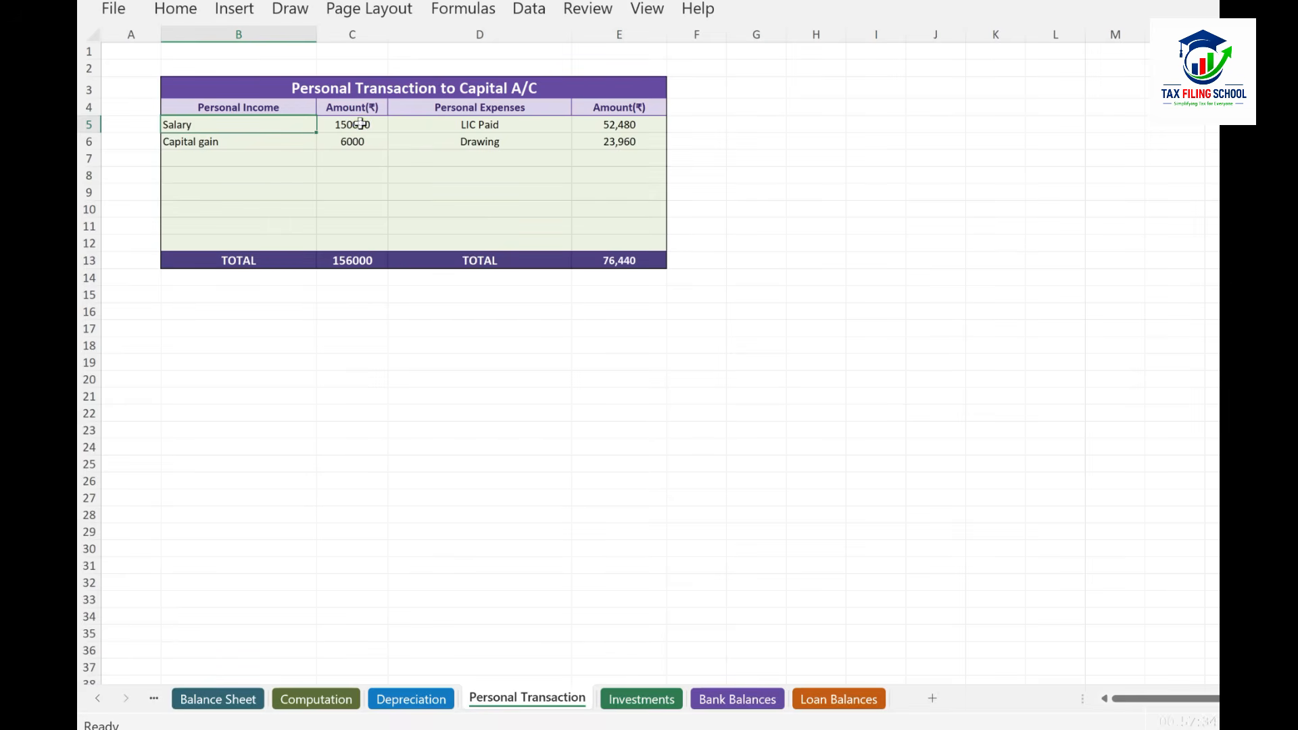
pyautogui.click(359, 124)
pyautogui.click(361, 141)
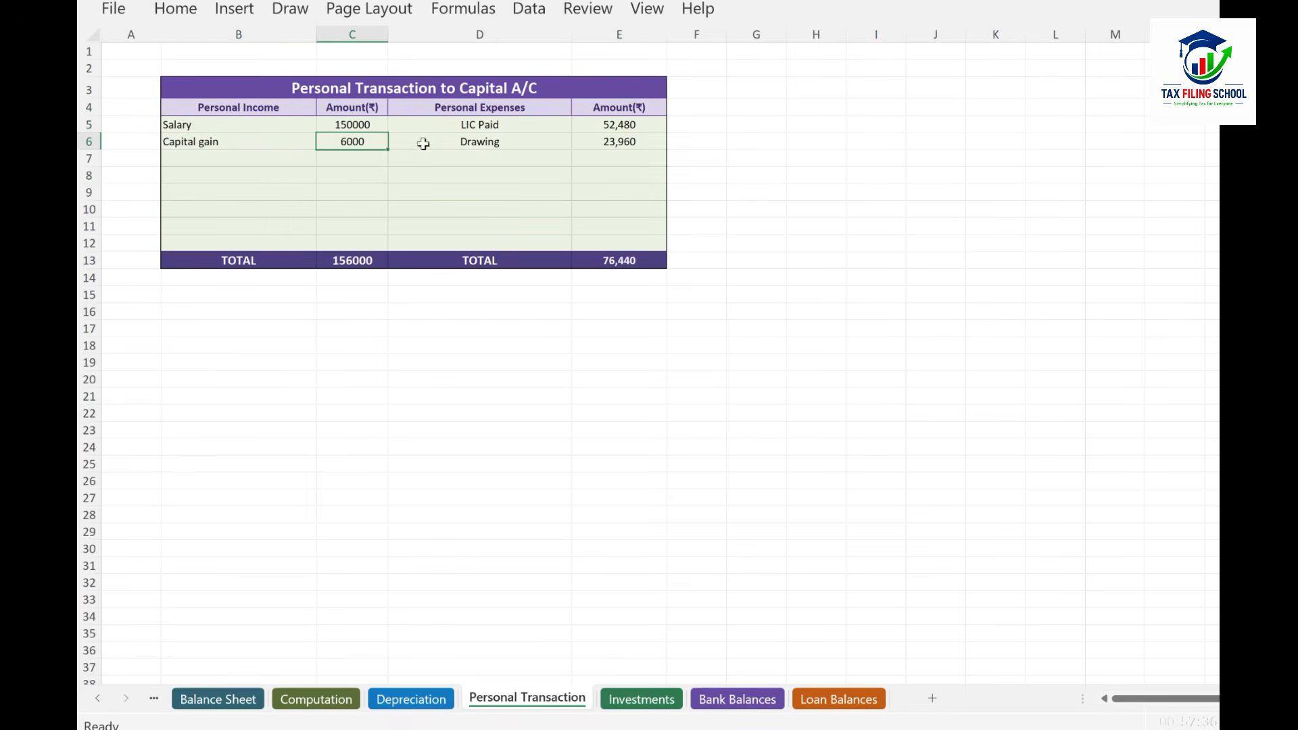
# Add Interest Income of 5000 to Personal Income below Capital gain and check the Personal Income figure in the Balance Sheet
pyautogui.click(235, 159)
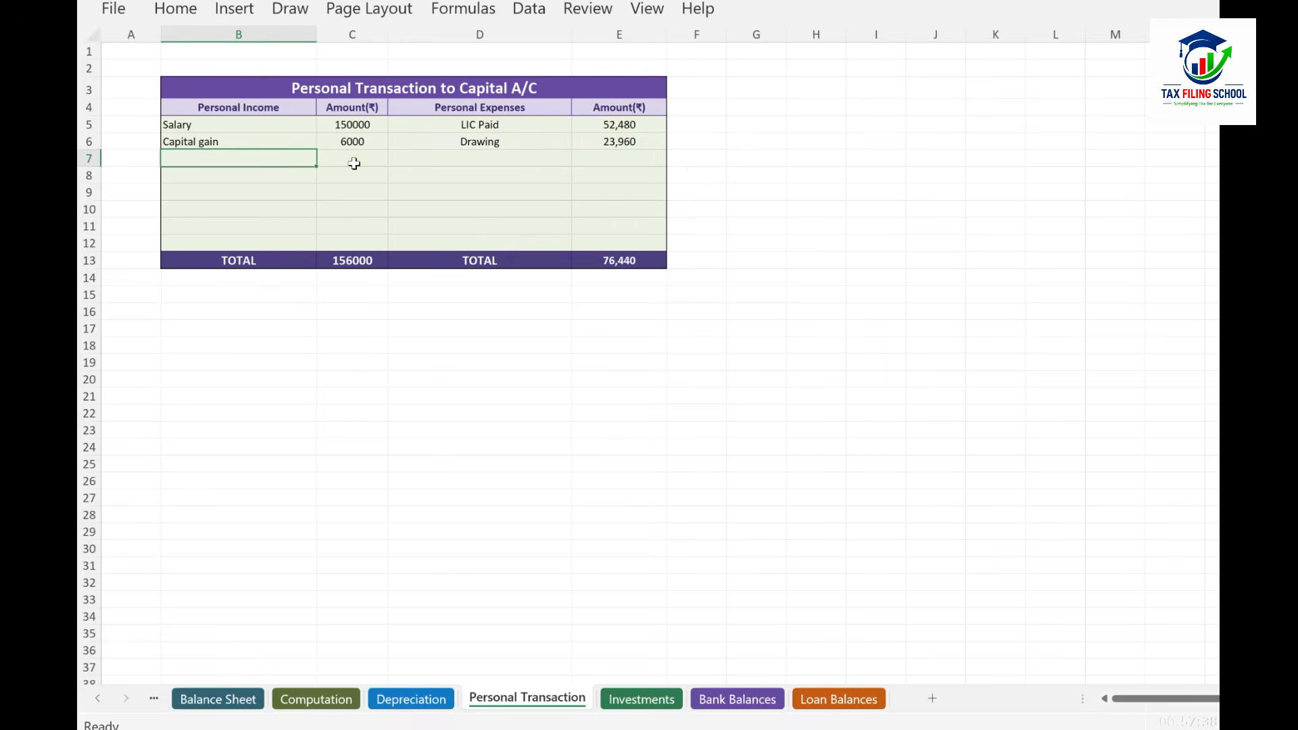
pyautogui.write('Interest Income')
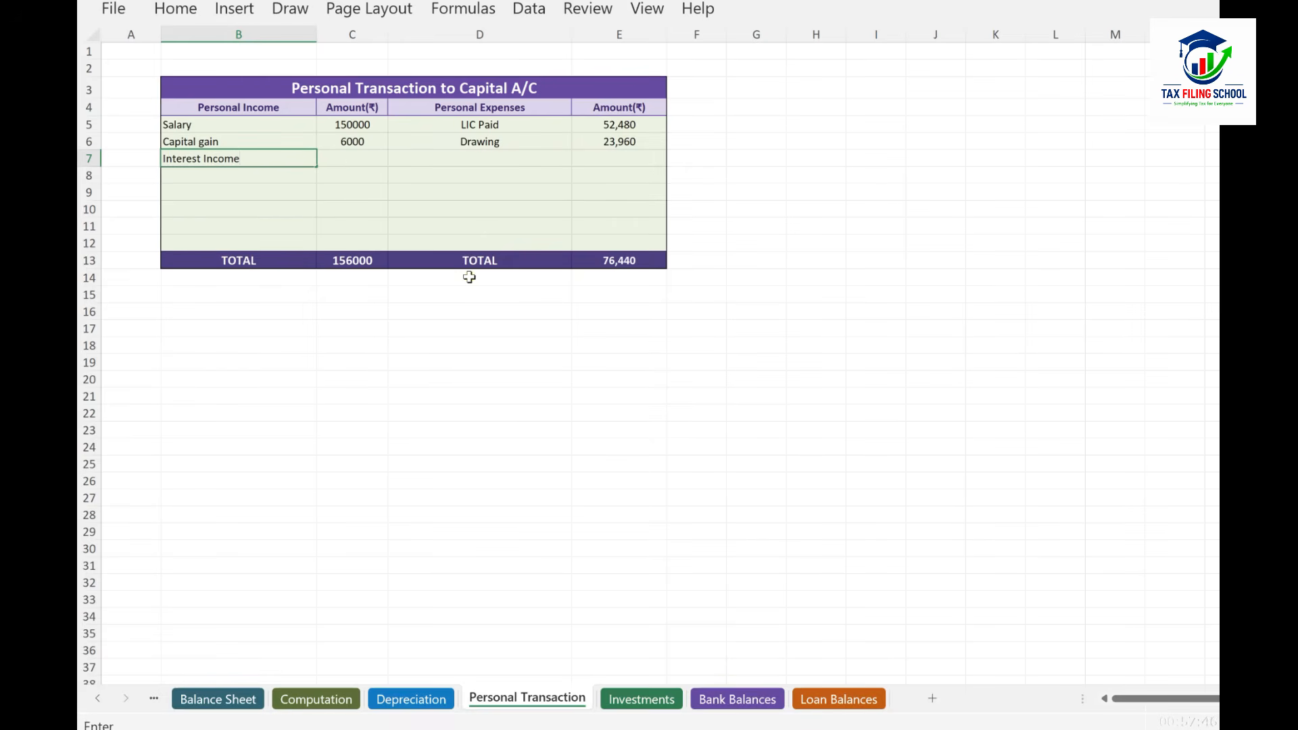
pyautogui.click(365, 158)
pyautogui.write('5000')
pyautogui.hotkey('ctrl', 'Return')
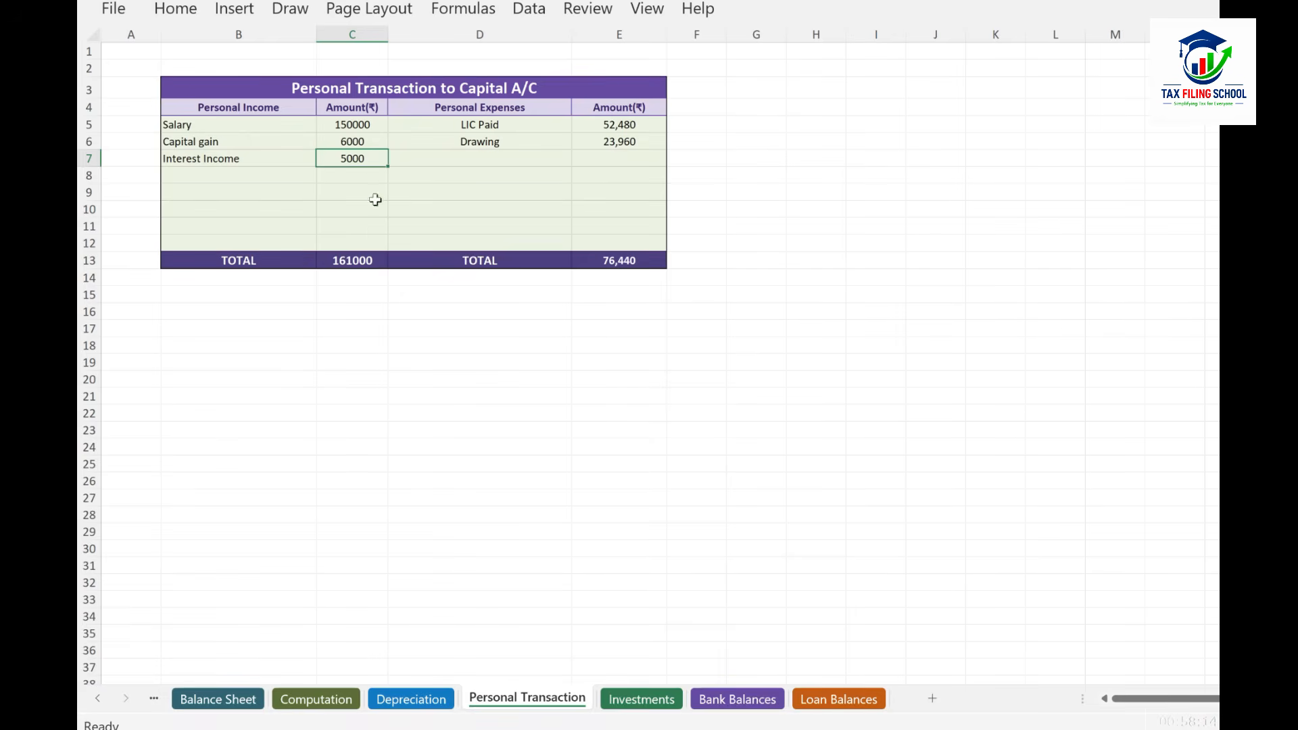
pyautogui.moveTo(352, 124); pyautogui.dragTo(362, 208)
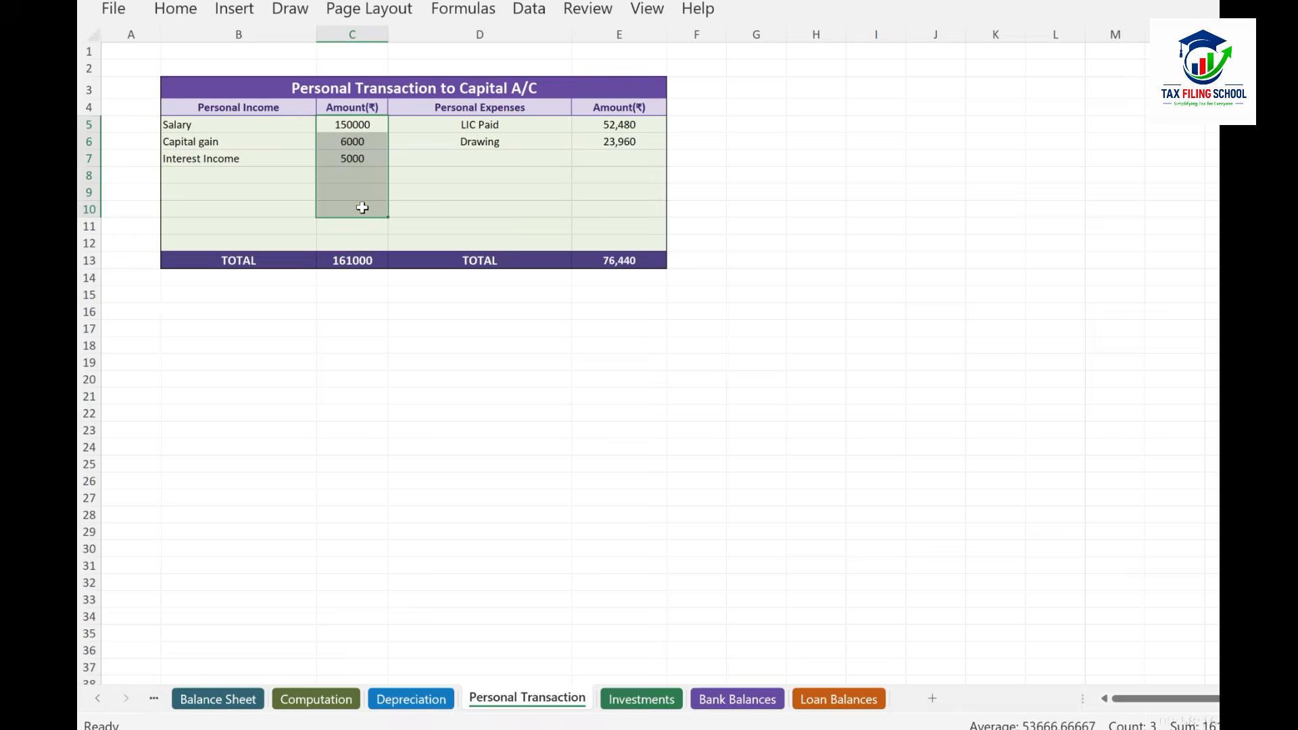
pyautogui.click(363, 207)
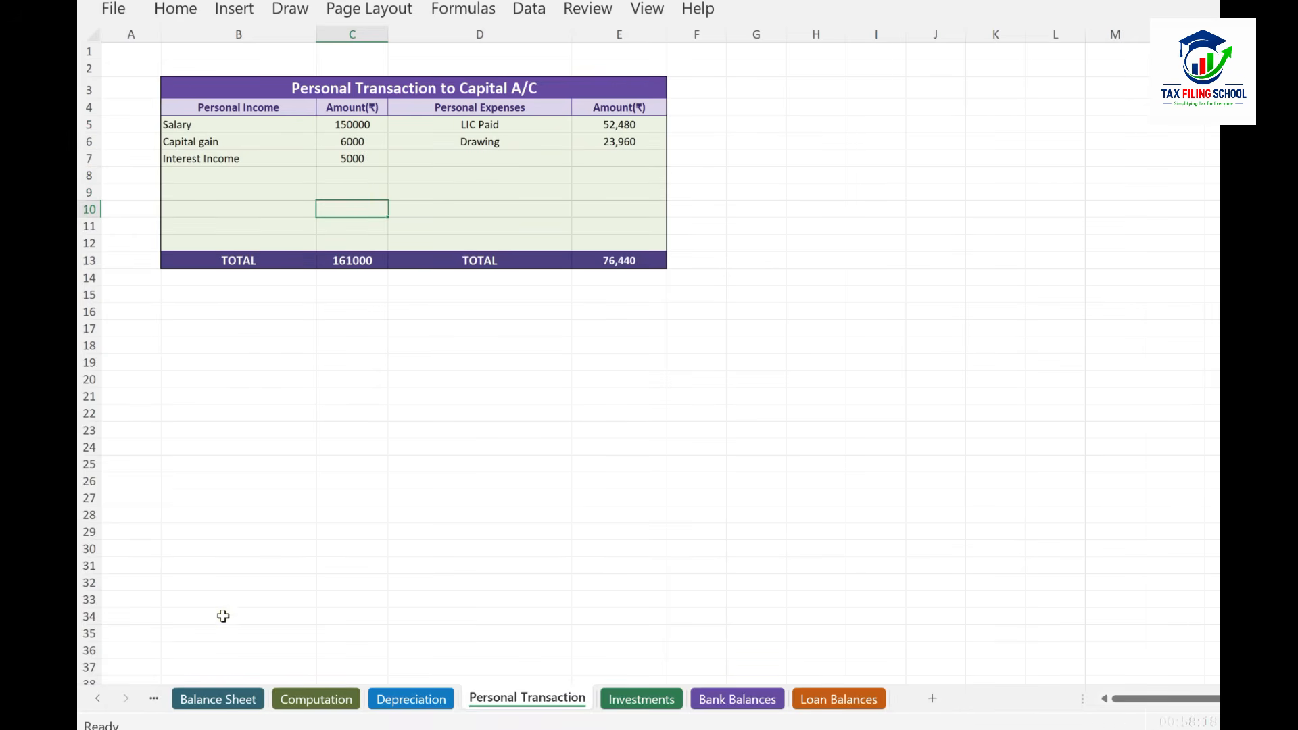
pyautogui.click(201, 699)
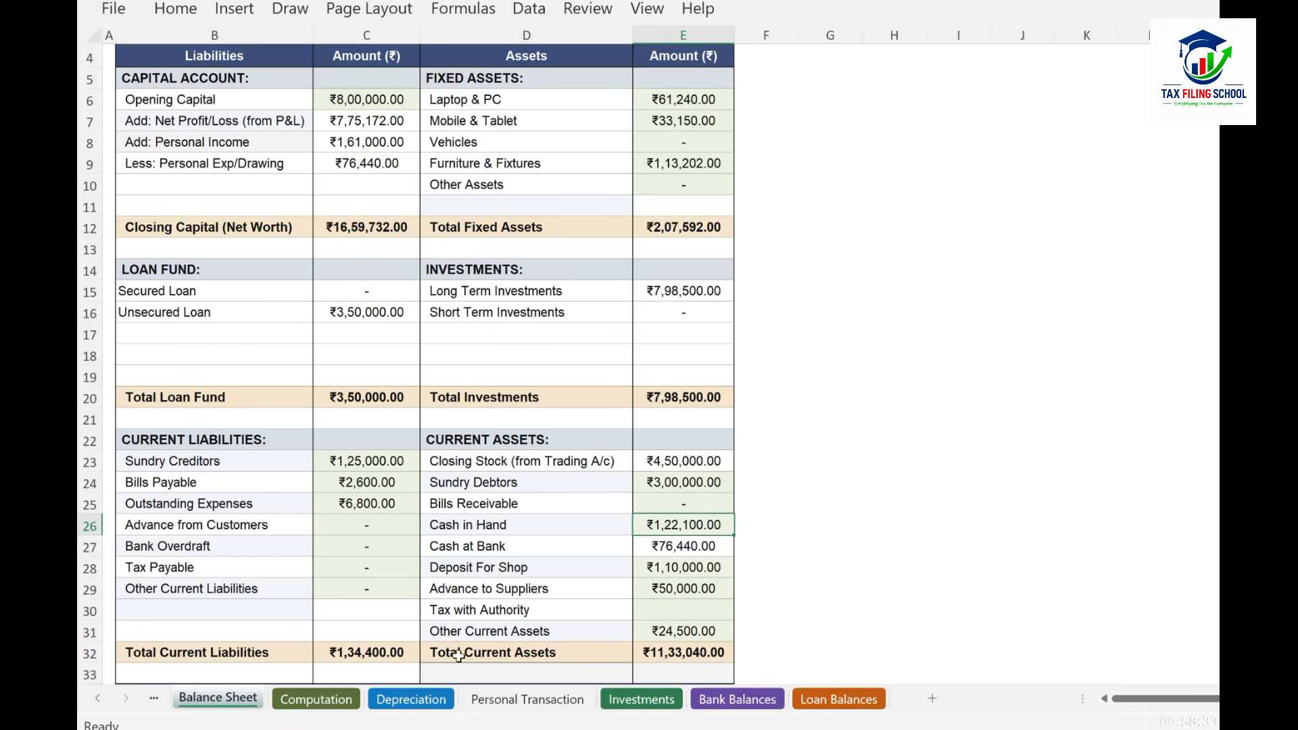
# Set the Drawing amount under Personal Expenses in the Personal Transaction sheet to 2,23,960
pyautogui.click(528, 699)
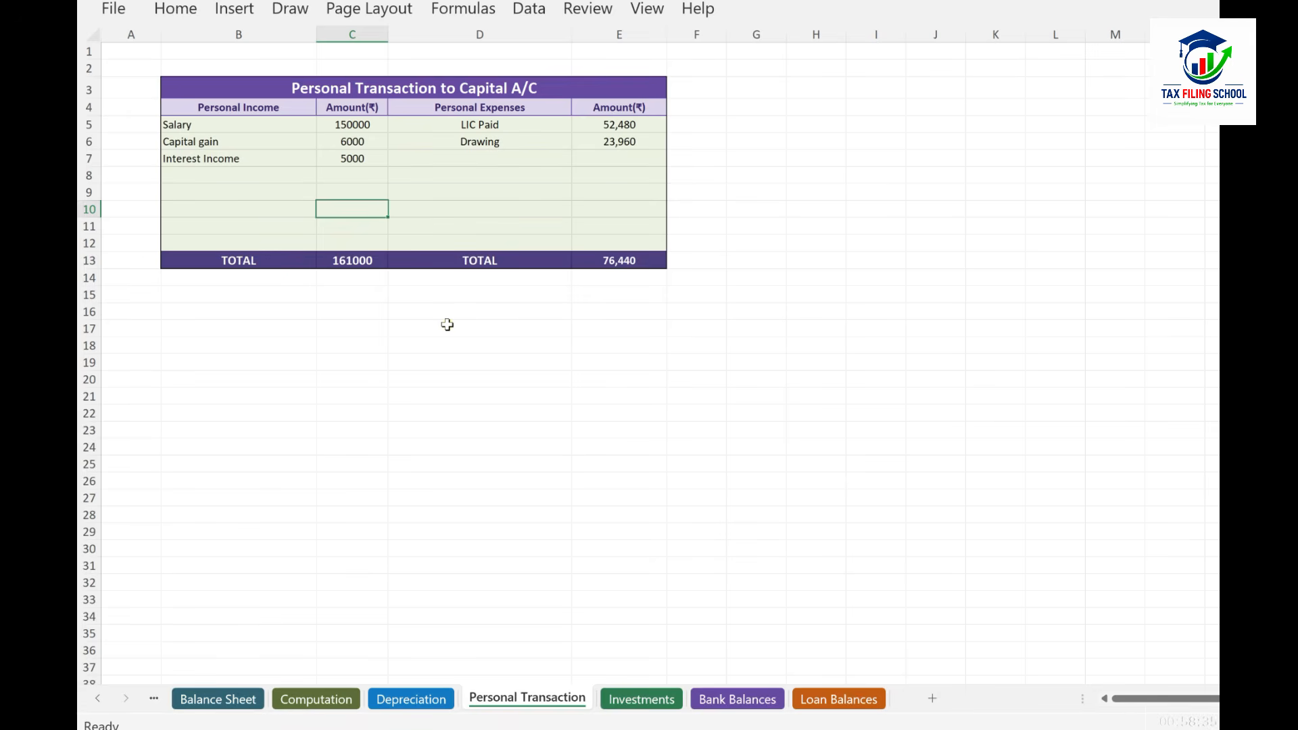
pyautogui.click(504, 124)
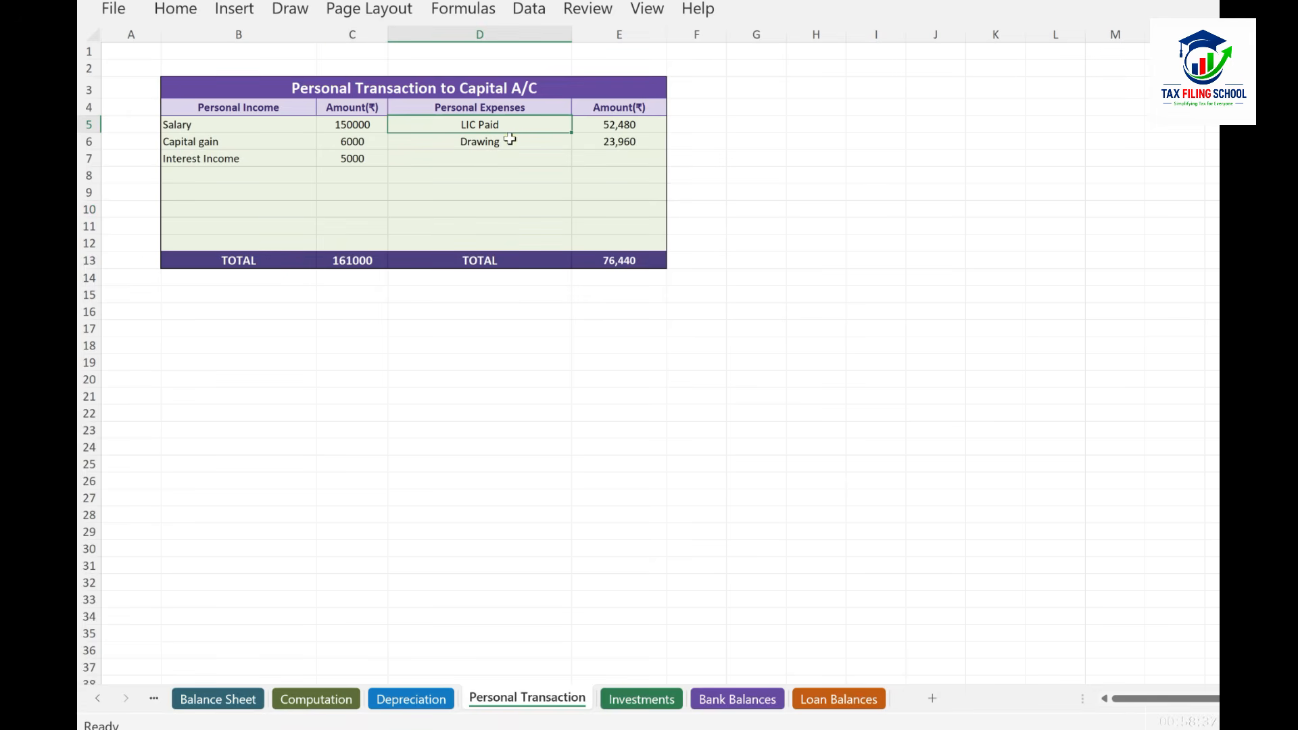
pyautogui.click(508, 140)
pyautogui.doubleClick(510, 141)
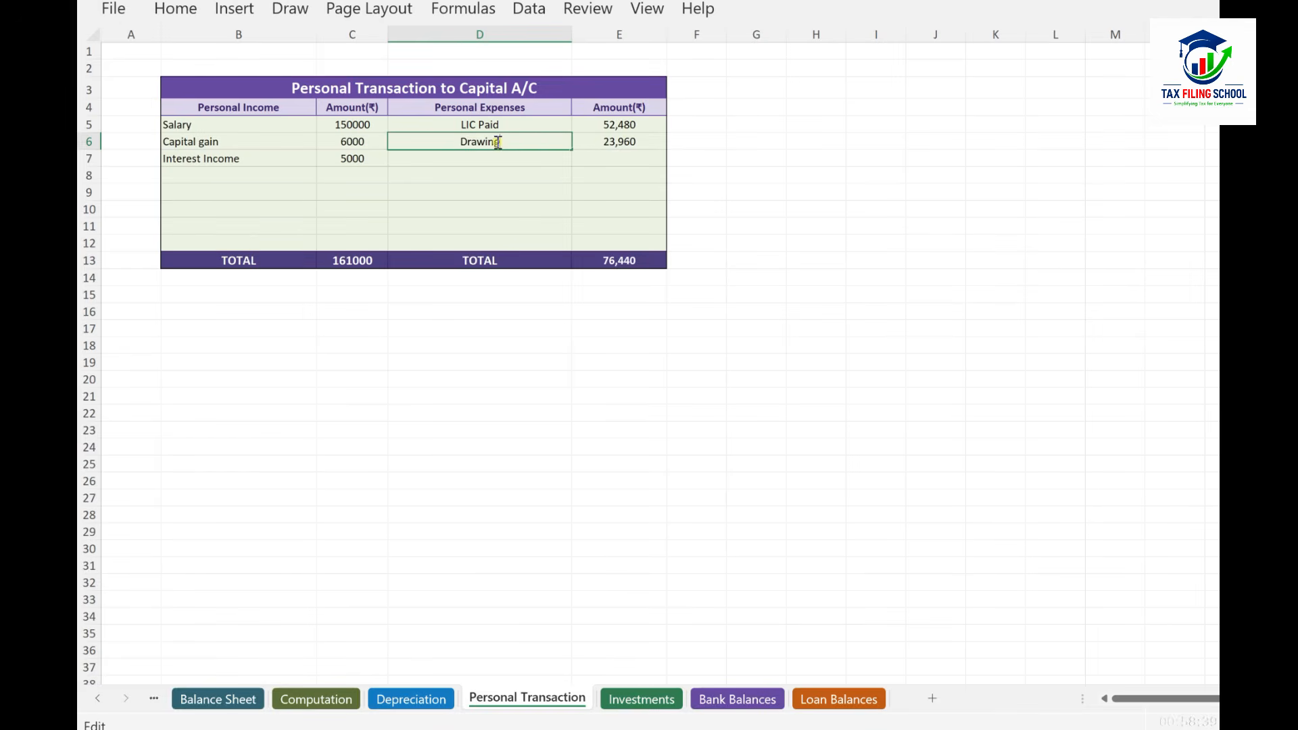
pyautogui.moveTo(510, 142); pyautogui.dragTo(431, 138)
pyautogui.click(645, 142)
pyautogui.write('223960')
pyautogui.press('Return')
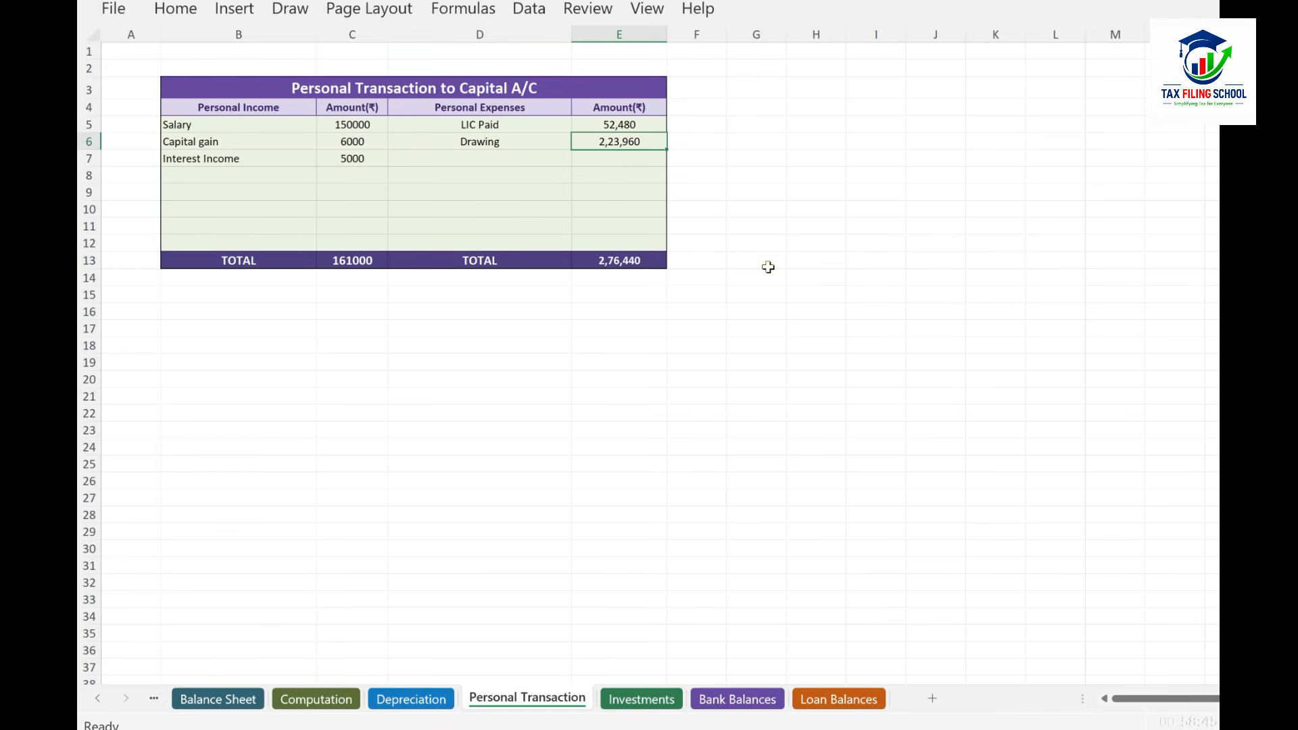
# Add EMI Paid of 1,25,680 to Personal Expenses below Drawing
pyautogui.click(486, 159)
pyautogui.write('EMI Pay')
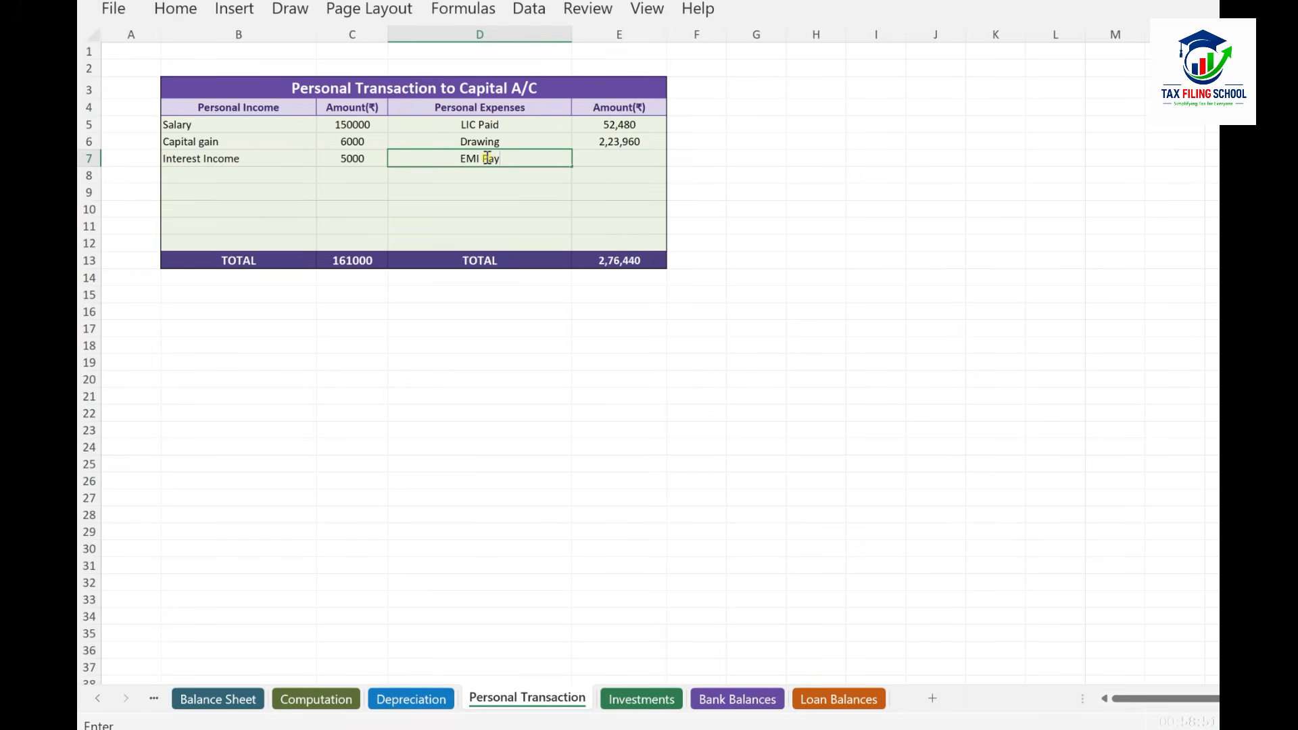
pyautogui.press('BackSpace')
pyautogui.write('id')
pyautogui.click(622, 158)
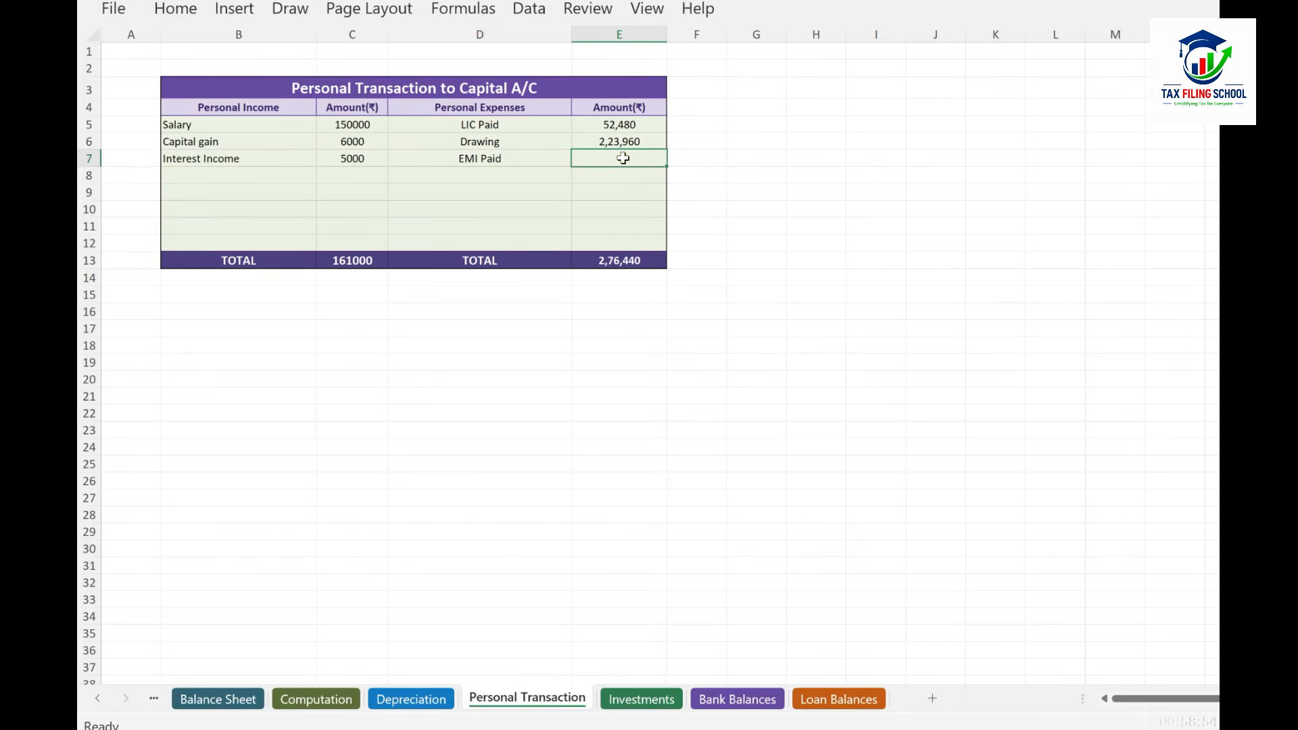
pyautogui.write('125680')
pyautogui.press('Return')
pyautogui.click(583, 229)
# Review the capital account, investments, current assets and totals in the Balance Sheet
pyautogui.click(218, 699)
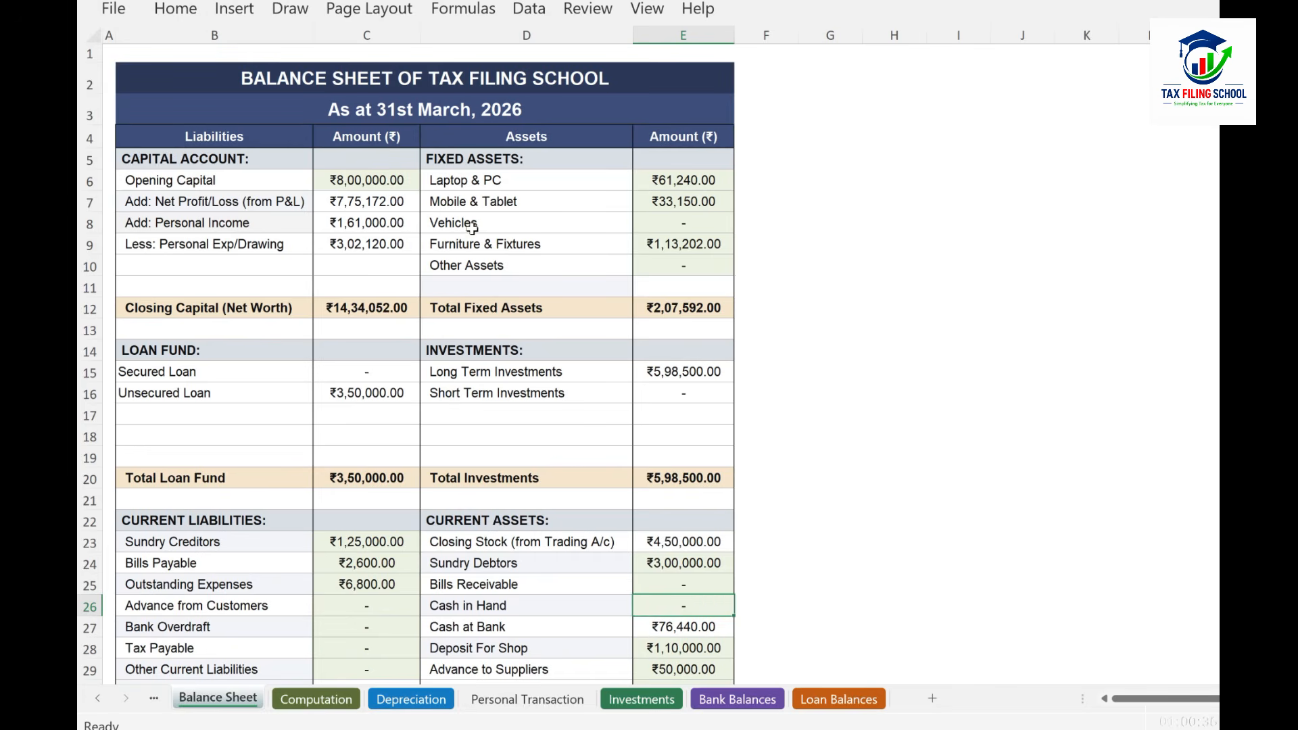
pyautogui.scroll(-2, 566, 322)
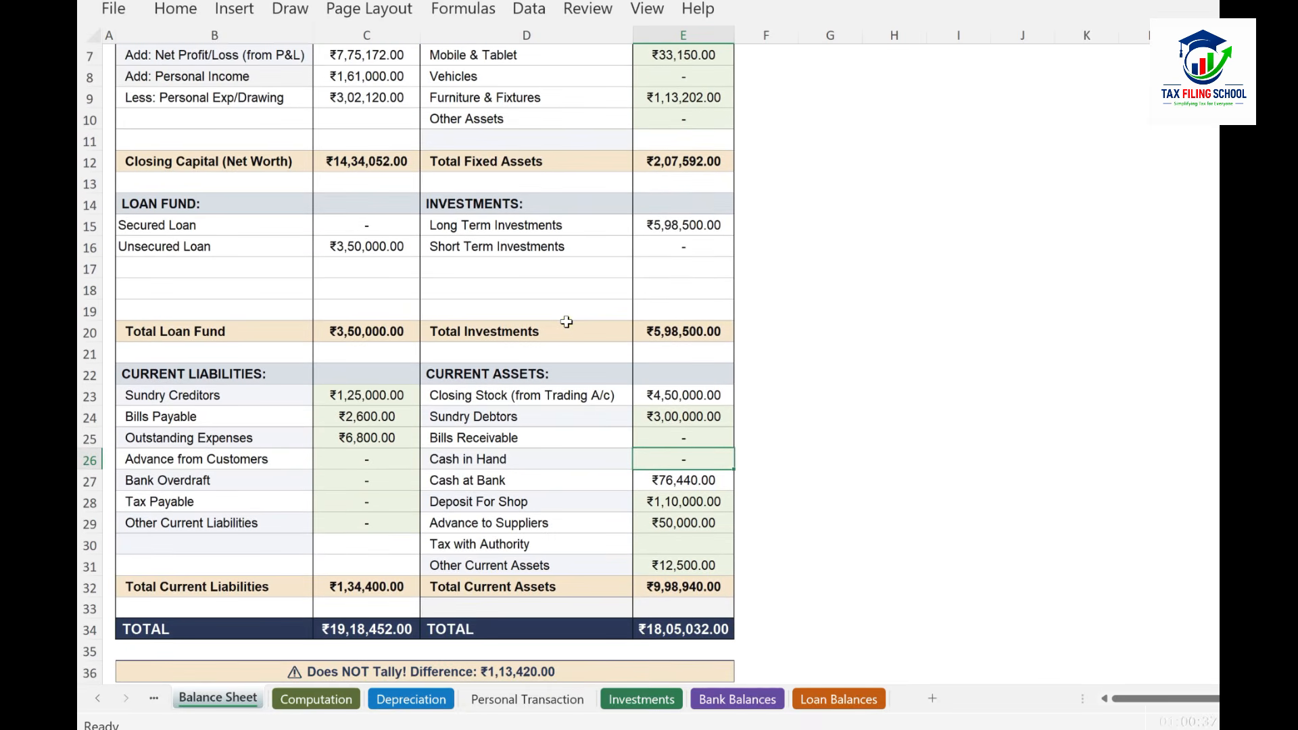
pyautogui.scroll(-1, 567, 321)
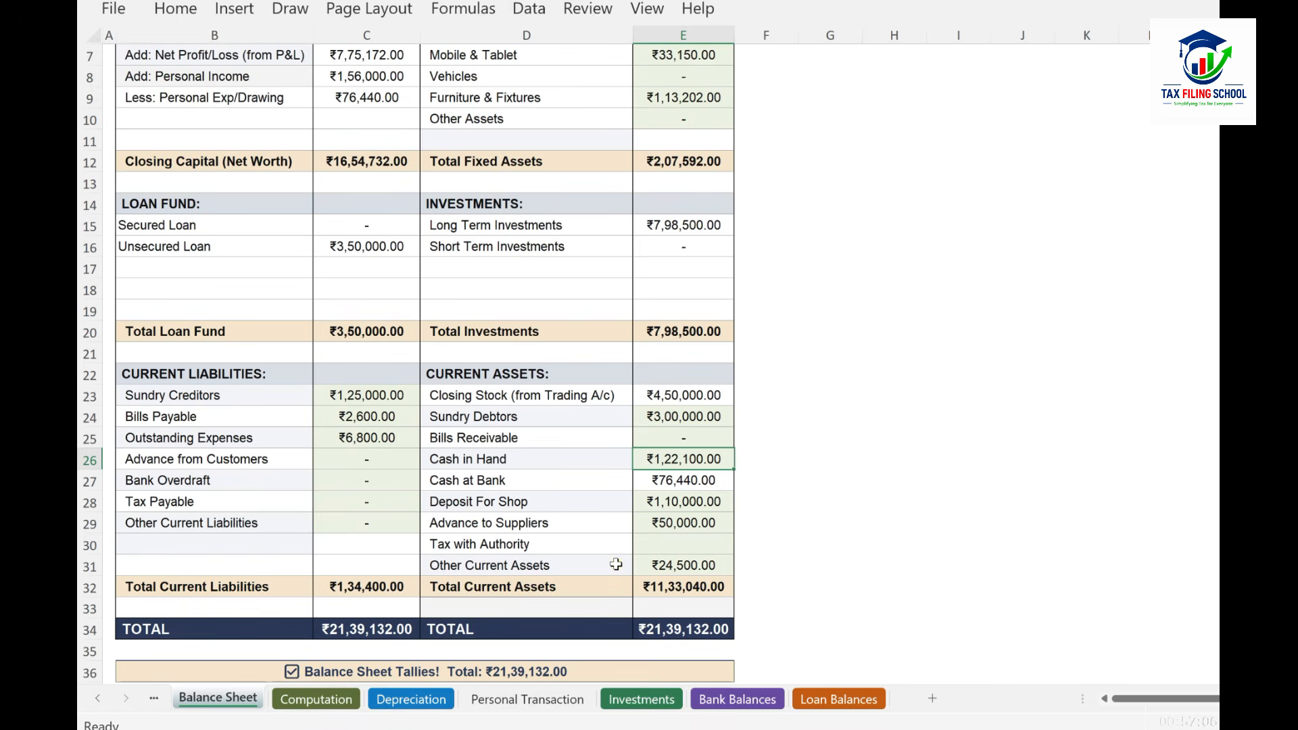
# Look through the Balance Sheet, Trading Account, Profit & Loss Account, Depreciation, Investments, Bank Balances and Loan Balances sheets
pyautogui.scroll(2, 616, 564)
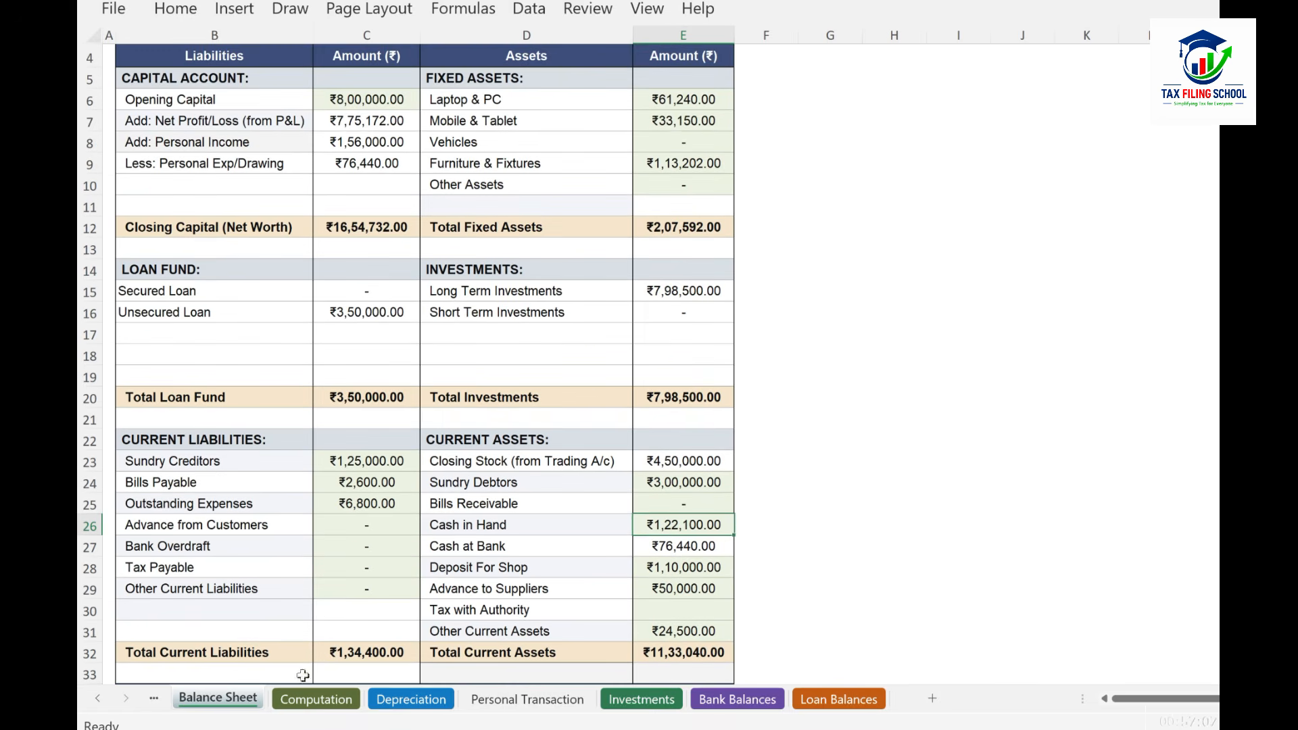
pyautogui.click(154, 698)
pyautogui.click(225, 697)
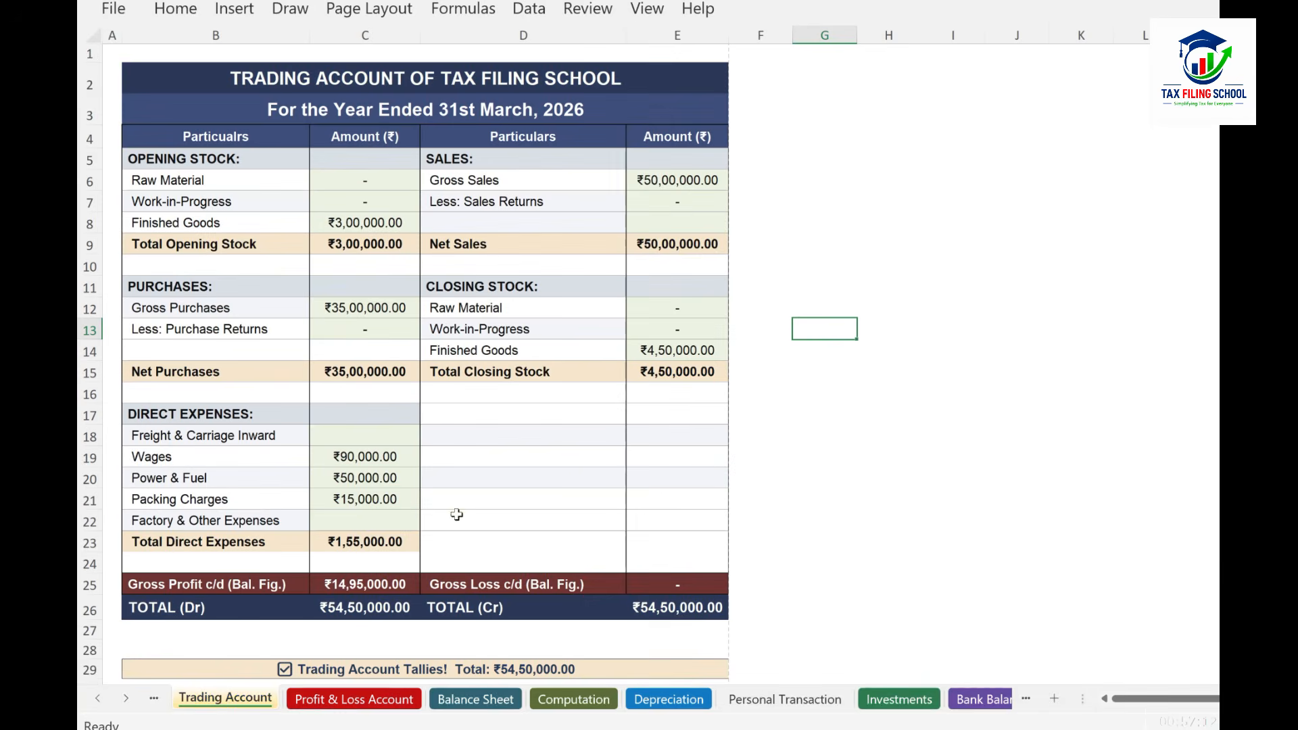
pyautogui.click(386, 701)
pyautogui.click(478, 699)
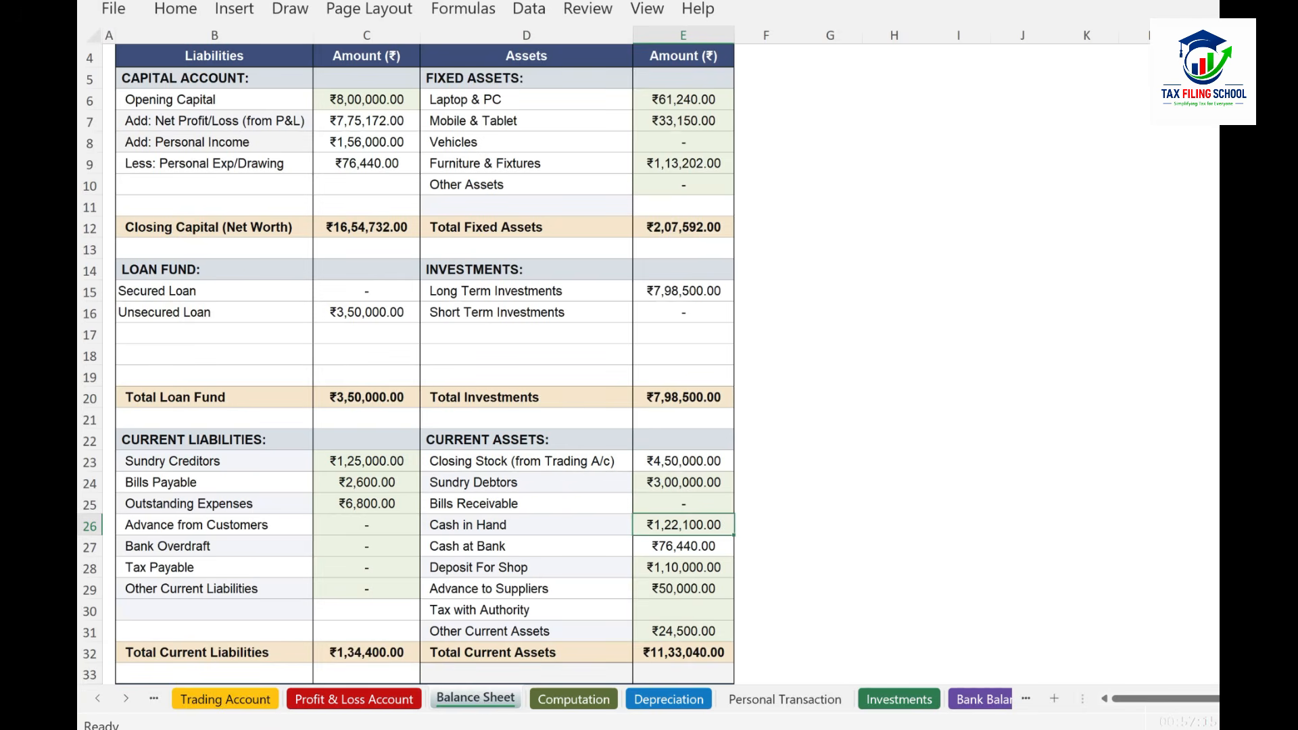
pyautogui.click(668, 699)
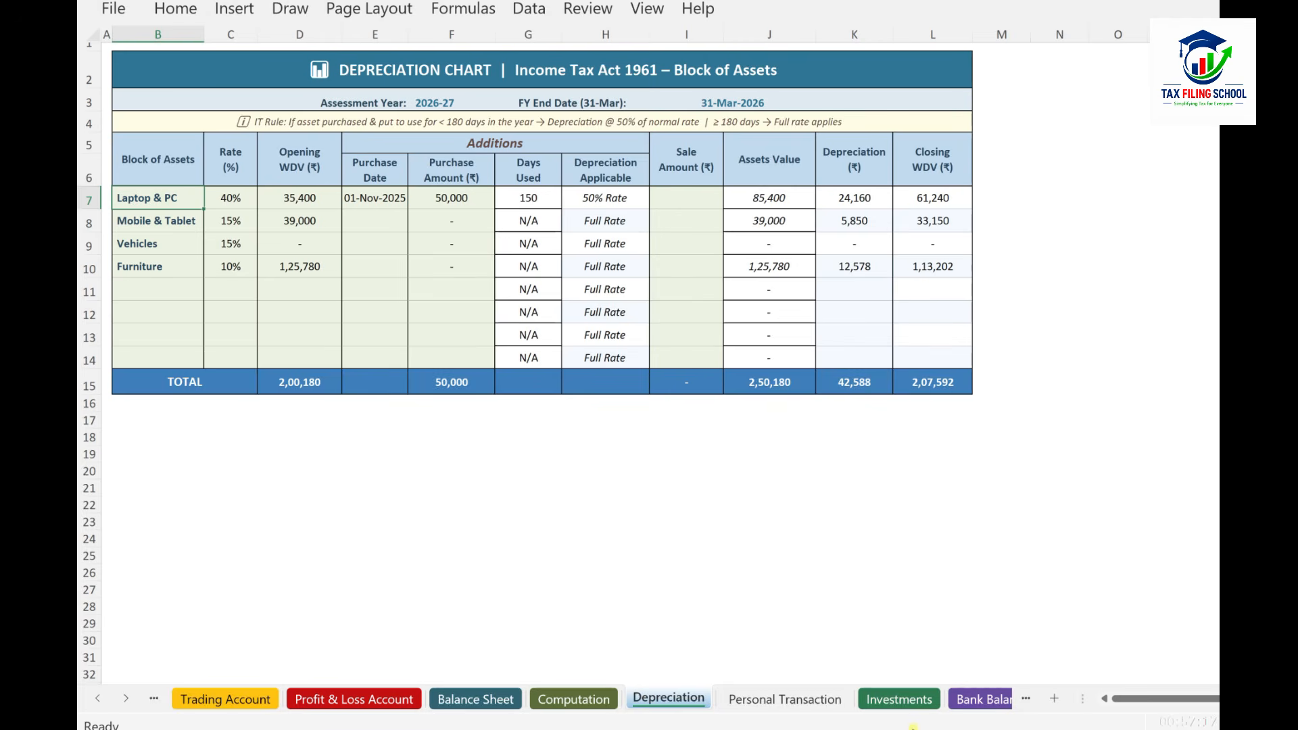
pyautogui.click(913, 700)
pyautogui.click(985, 701)
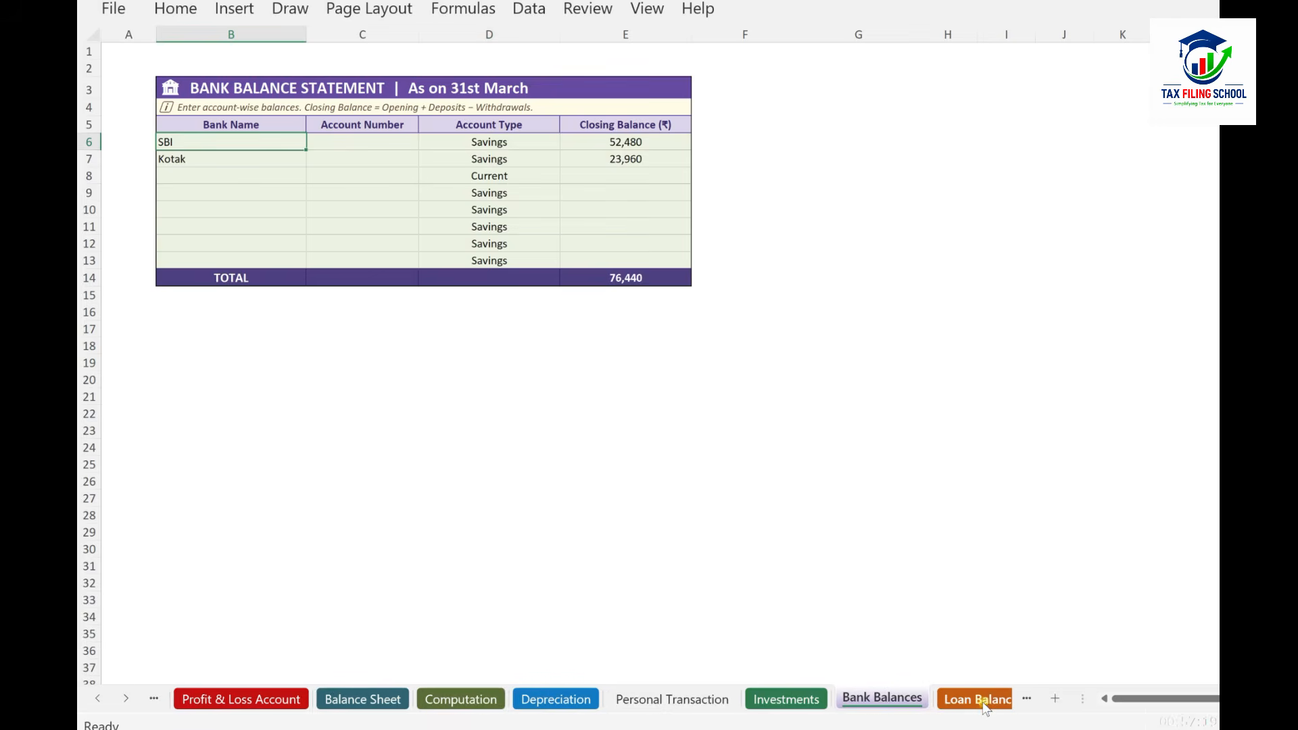
pyautogui.click(983, 701)
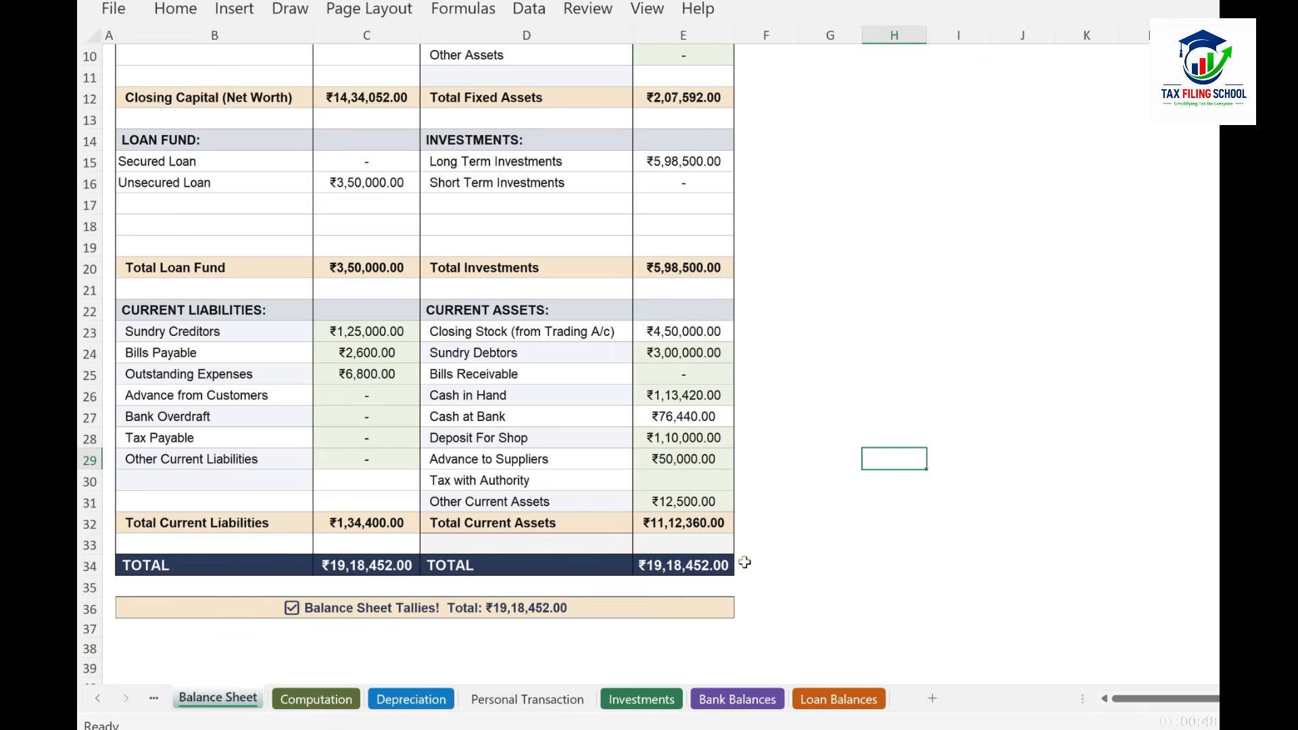
# Review the Balance Sheet, and examine the assessee details, income heads, tax calculation and head-wise break-up in the Computation sheet
pyautogui.scroll(3, 744, 562)
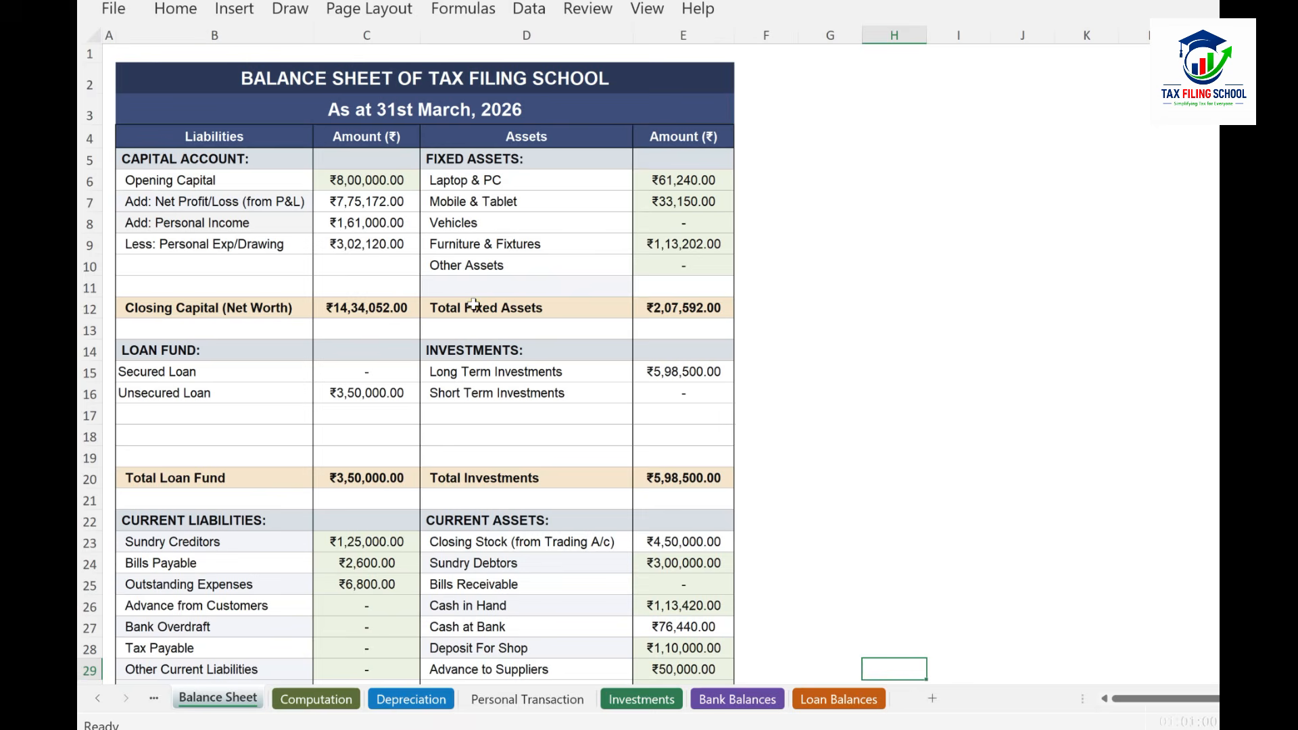
pyautogui.click(334, 700)
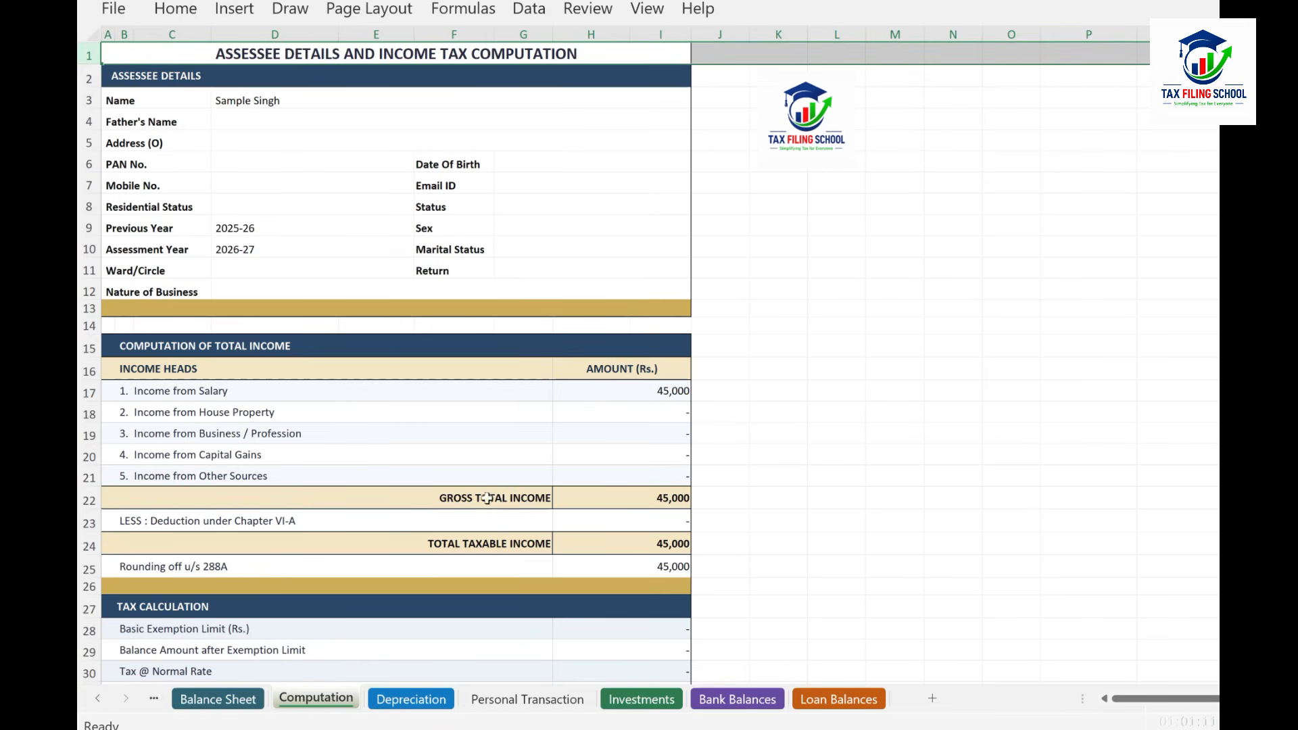
pyautogui.scroll(-3, 519, 438)
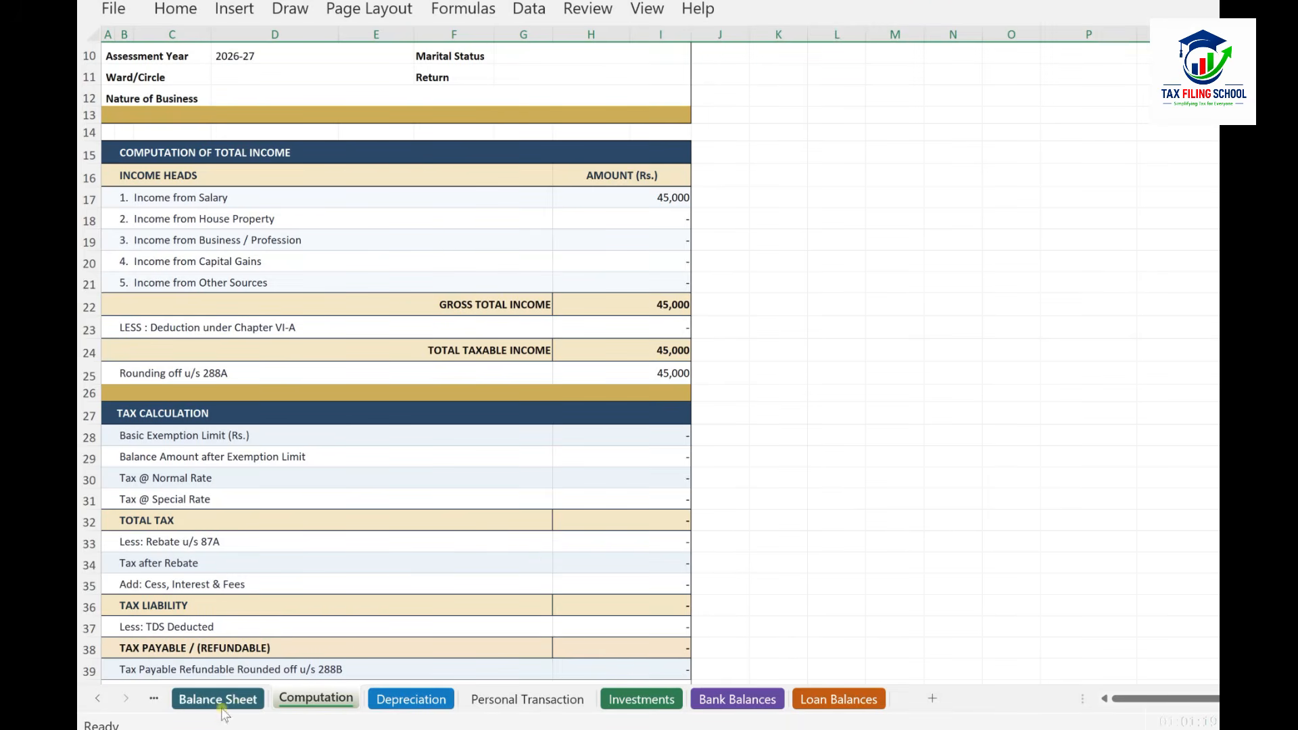
pyautogui.scroll(-2, 575, 639)
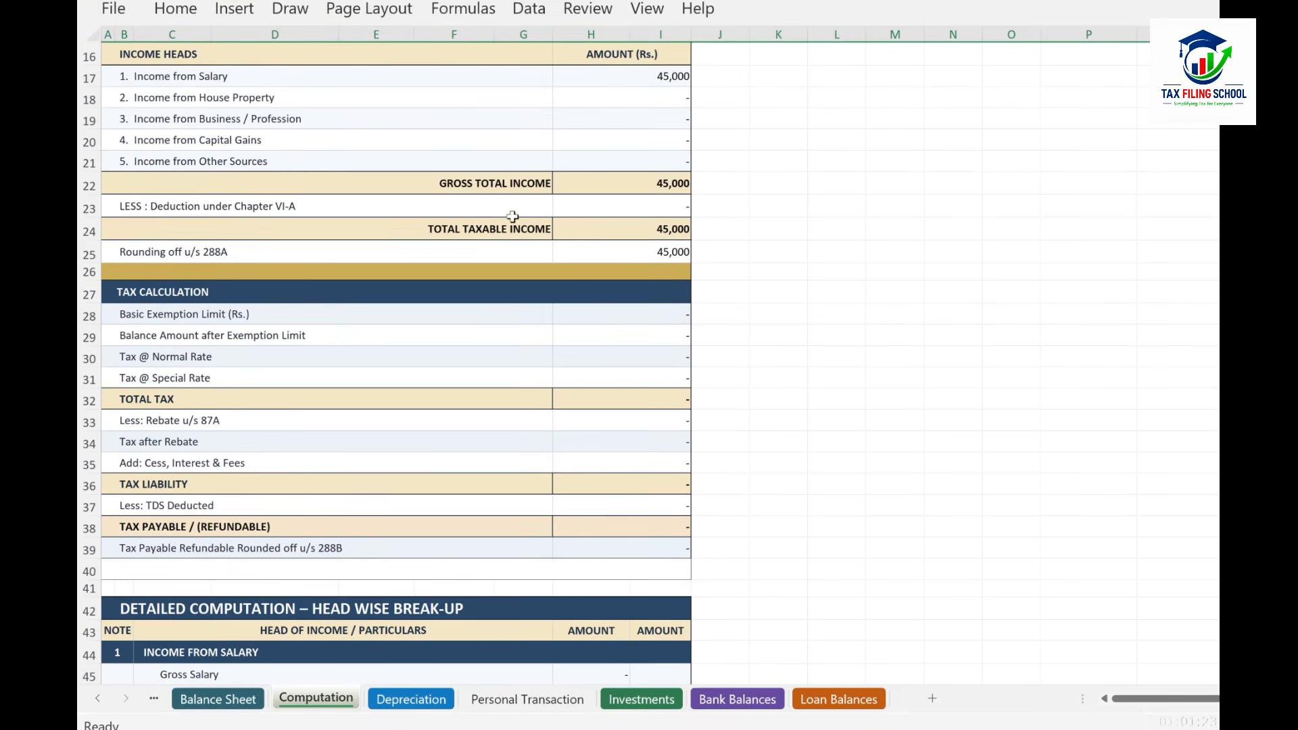
pyautogui.scroll(-2, 536, 203)
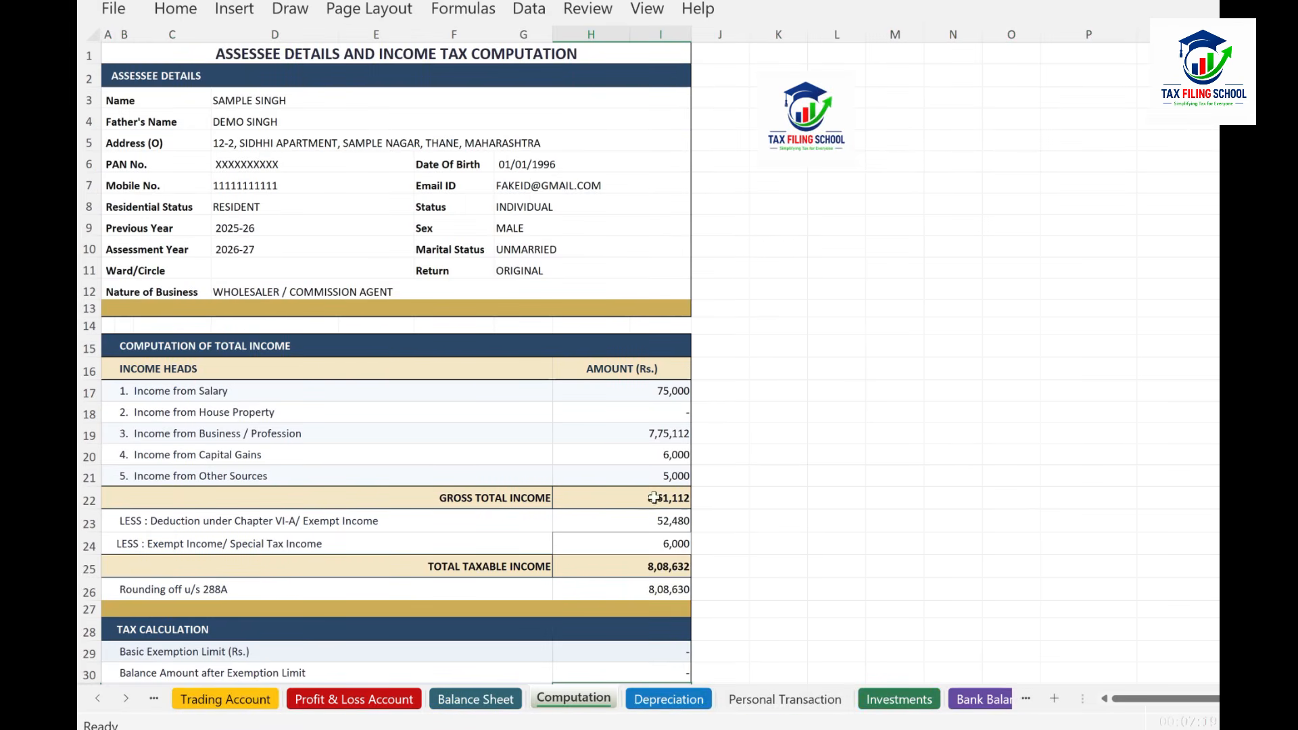
pyautogui.scroll(-10, 655, 493)
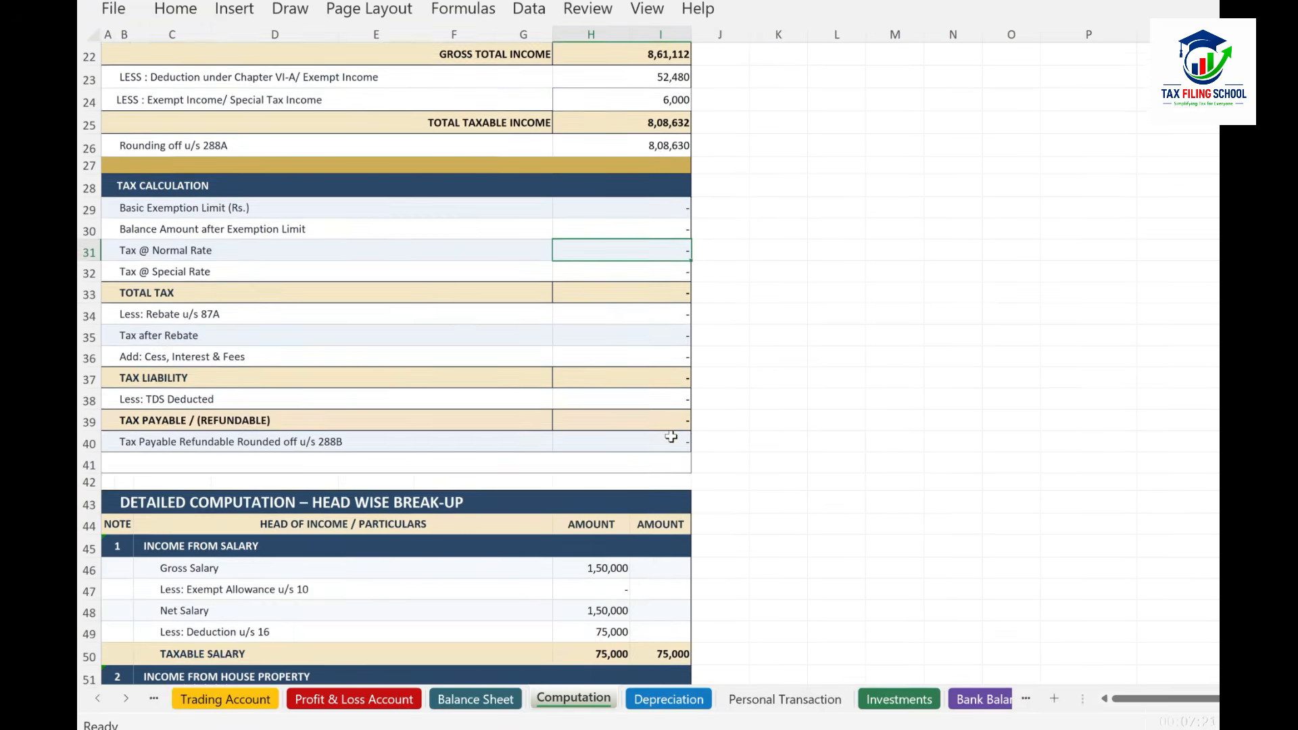
pyautogui.scroll(10, 672, 435)
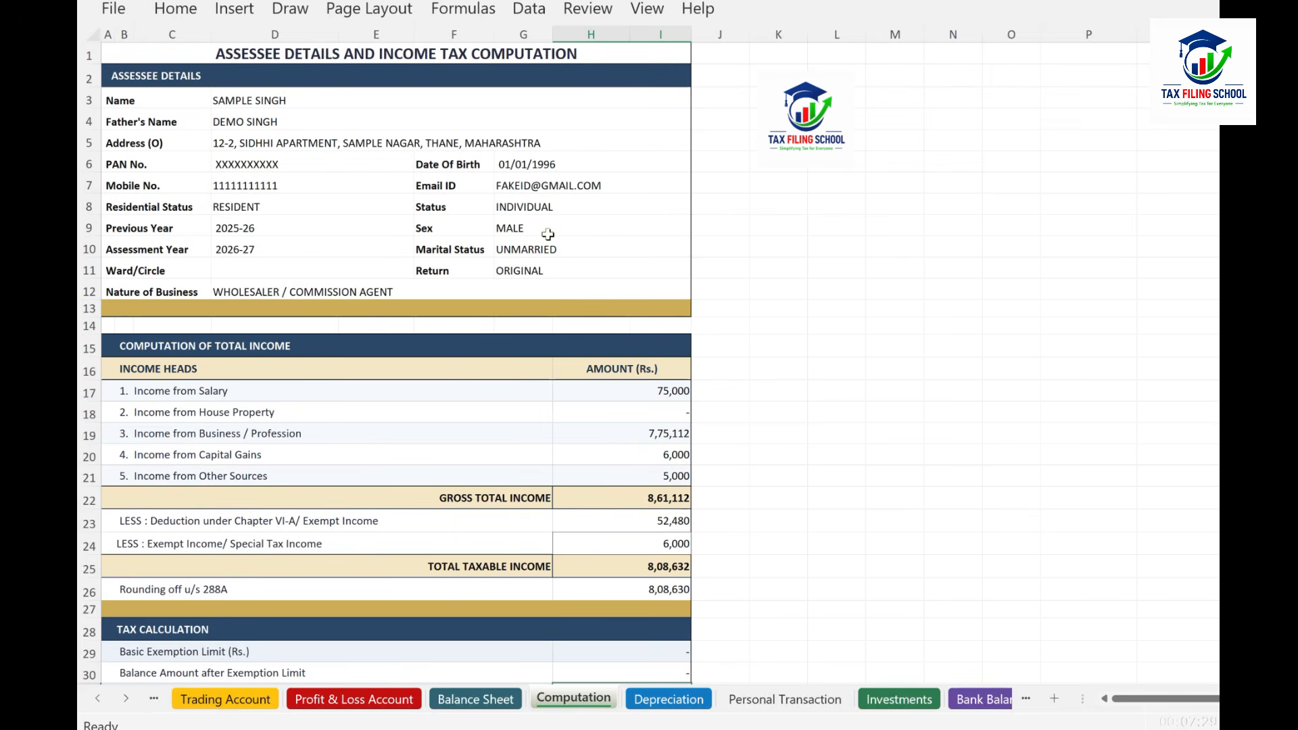
pyautogui.scroll(-18, 547, 234)
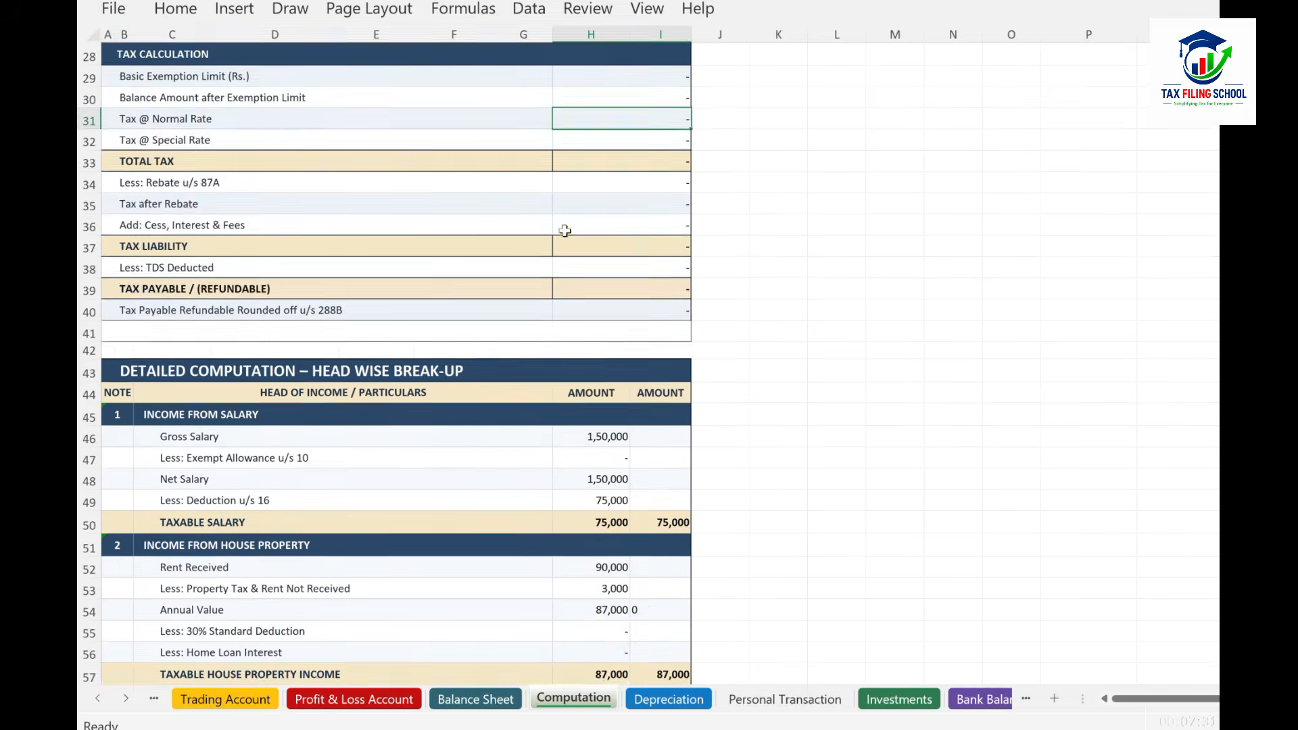
pyautogui.scroll(6, 567, 230)
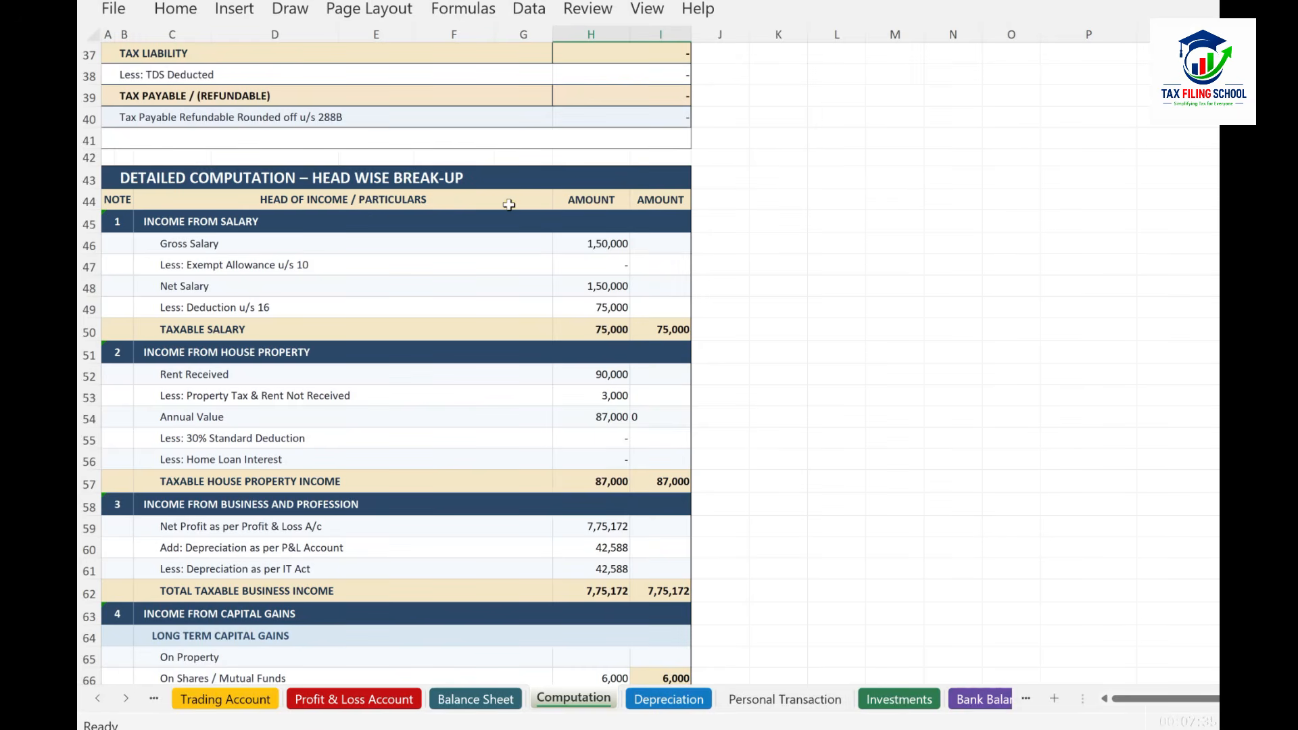
pyautogui.scroll(-1, 509, 204)
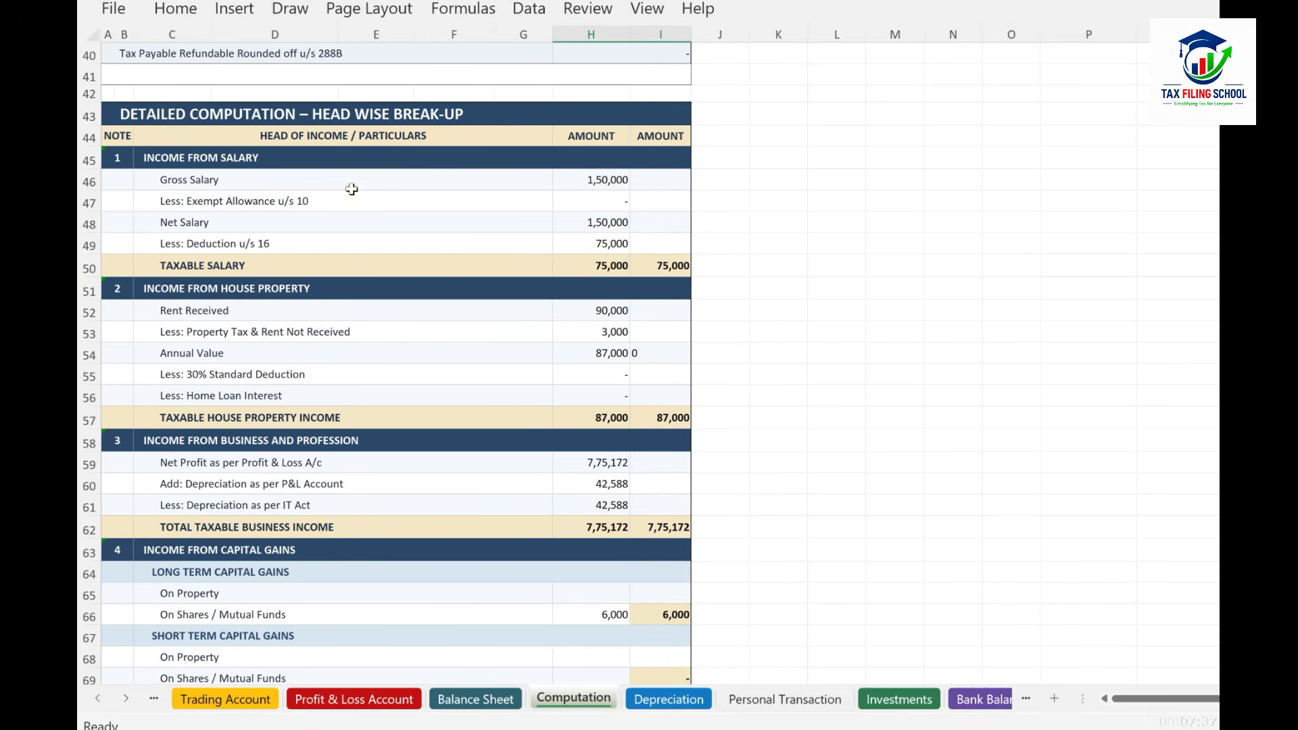
# Check the salary, capital gain and interest amounts in the Personal Transaction sheet and compare the salary with Gross Salary in Computation
pyautogui.click(817, 700)
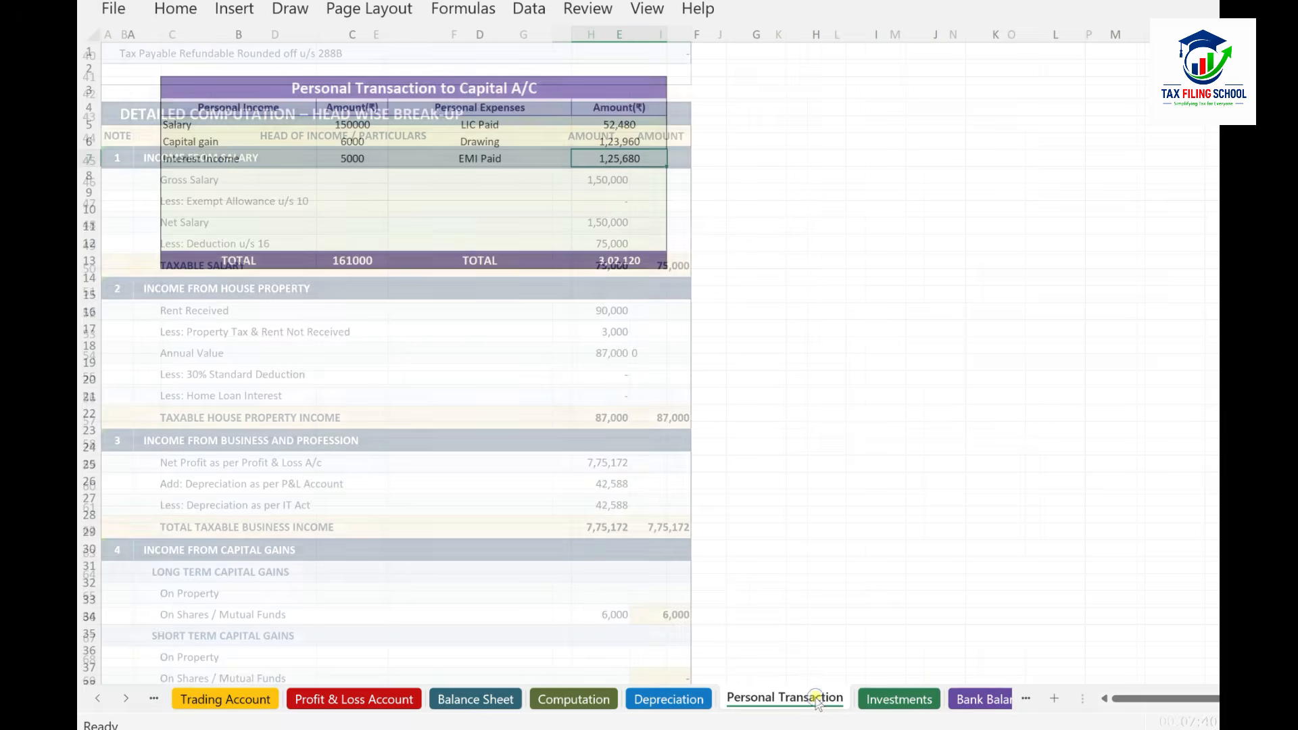
pyautogui.click(348, 127)
pyautogui.click(357, 140)
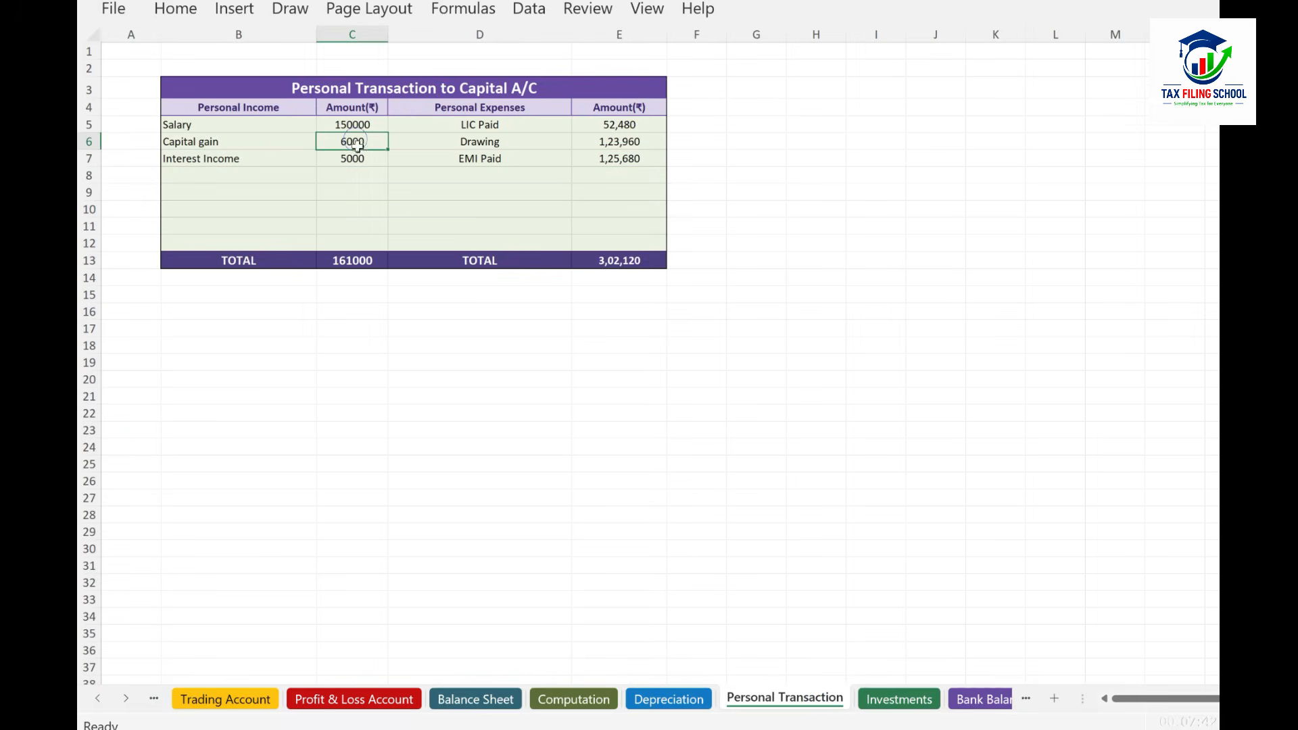
pyautogui.click(362, 162)
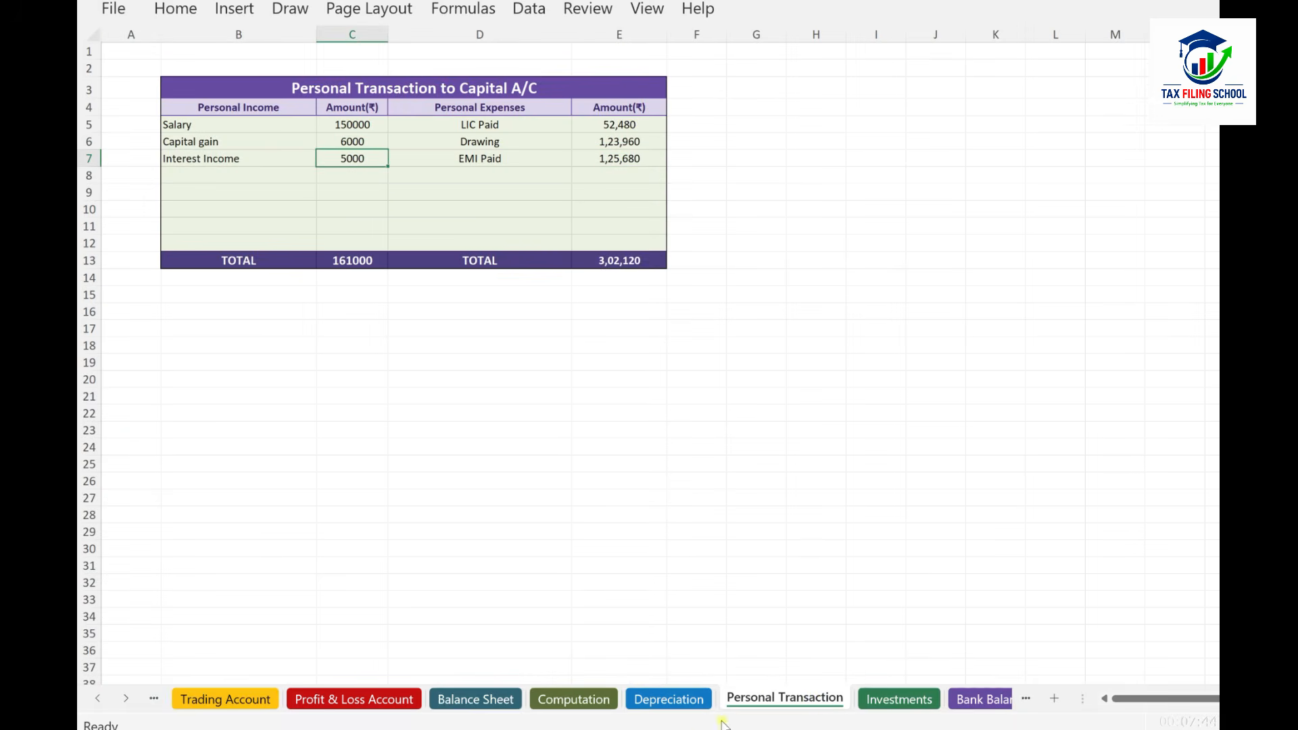
pyautogui.click(554, 702)
pyautogui.click(603, 176)
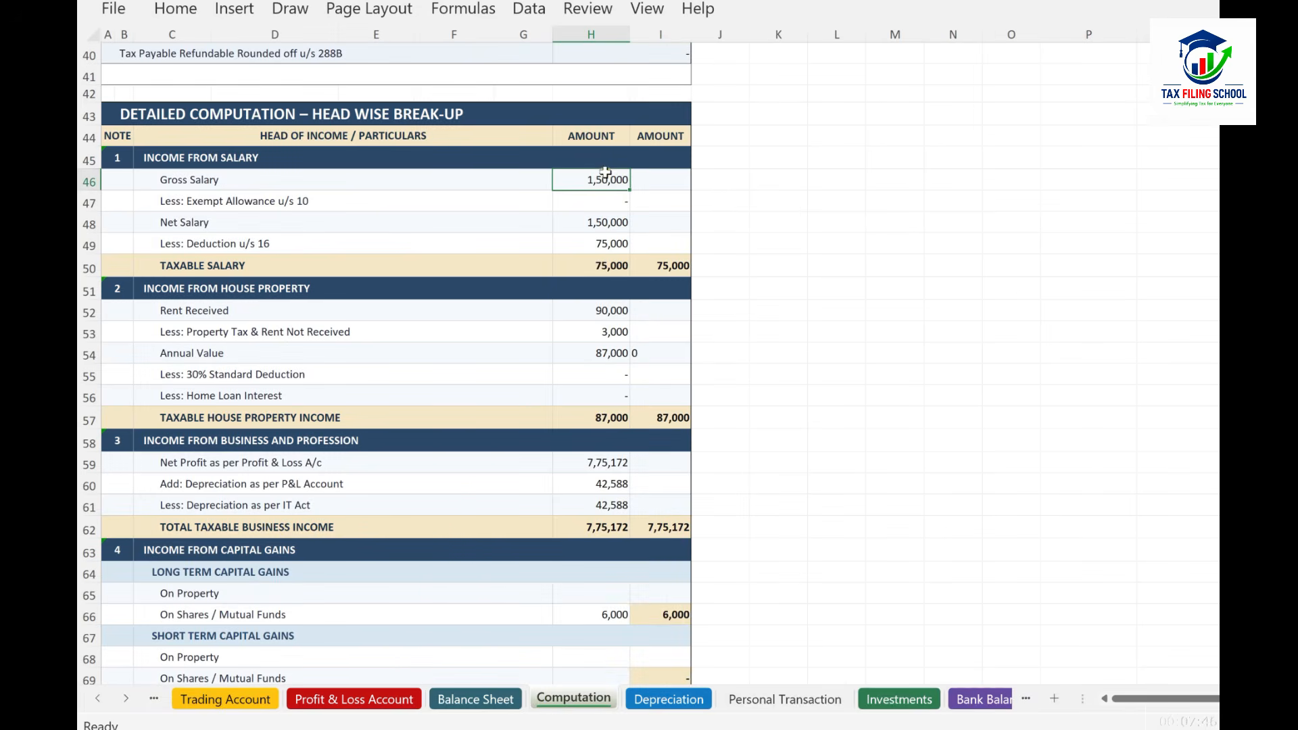
# Check the net profit, the depreciation added back and the long-term gain on shares or mutual funds in the head-wise break-up
pyautogui.scroll(-4, 612, 202)
pyautogui.click(620, 211)
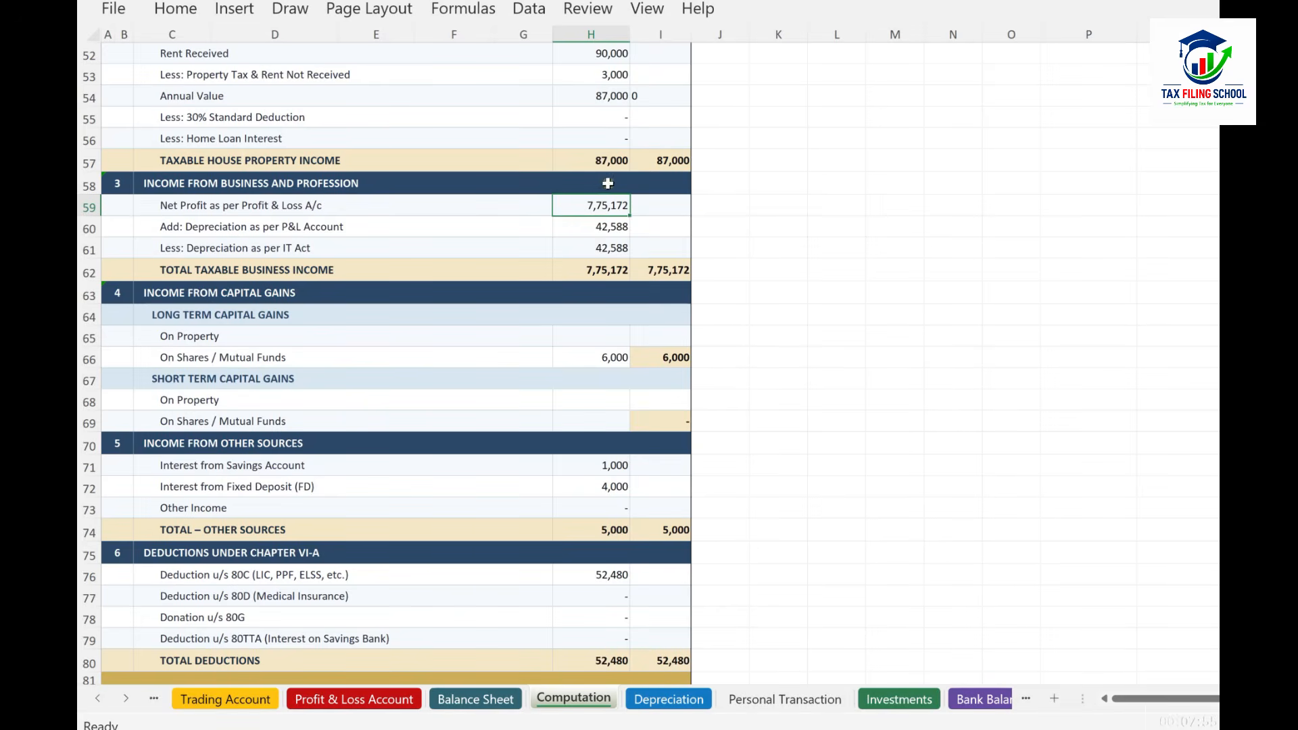
pyautogui.click(610, 230)
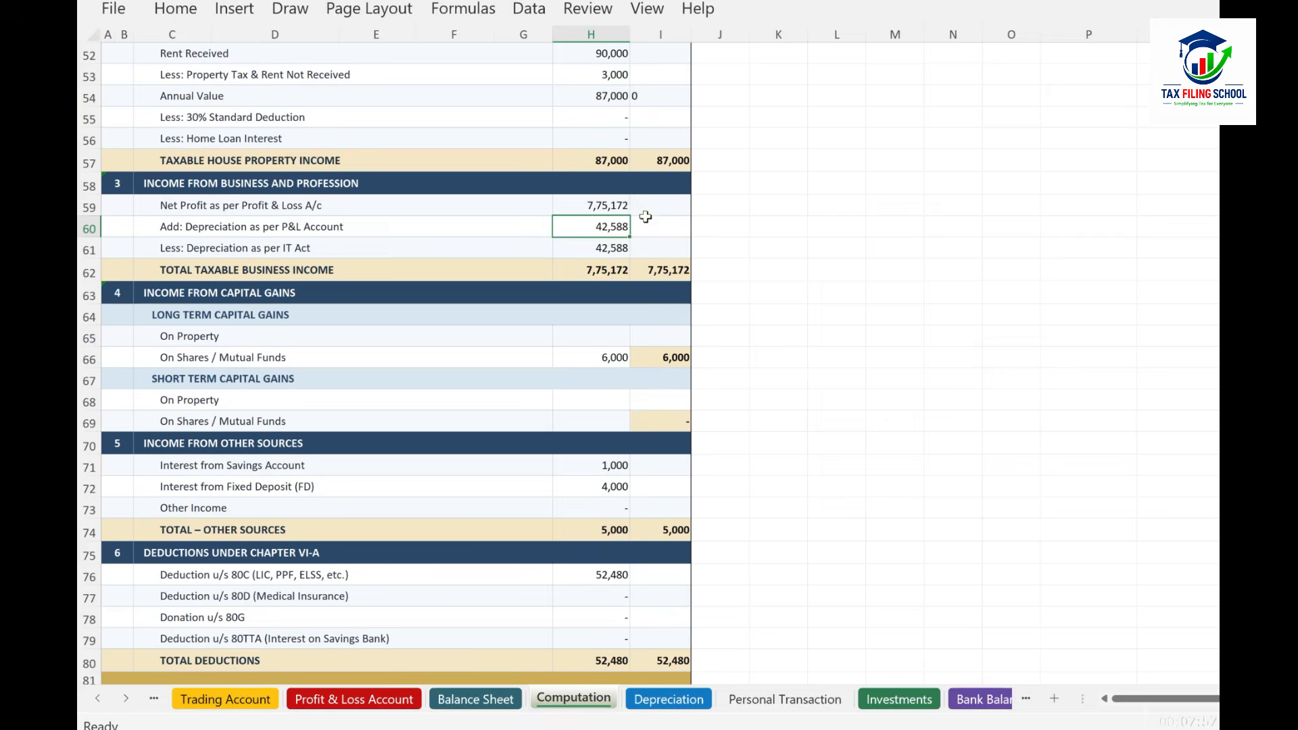
pyautogui.click(612, 356)
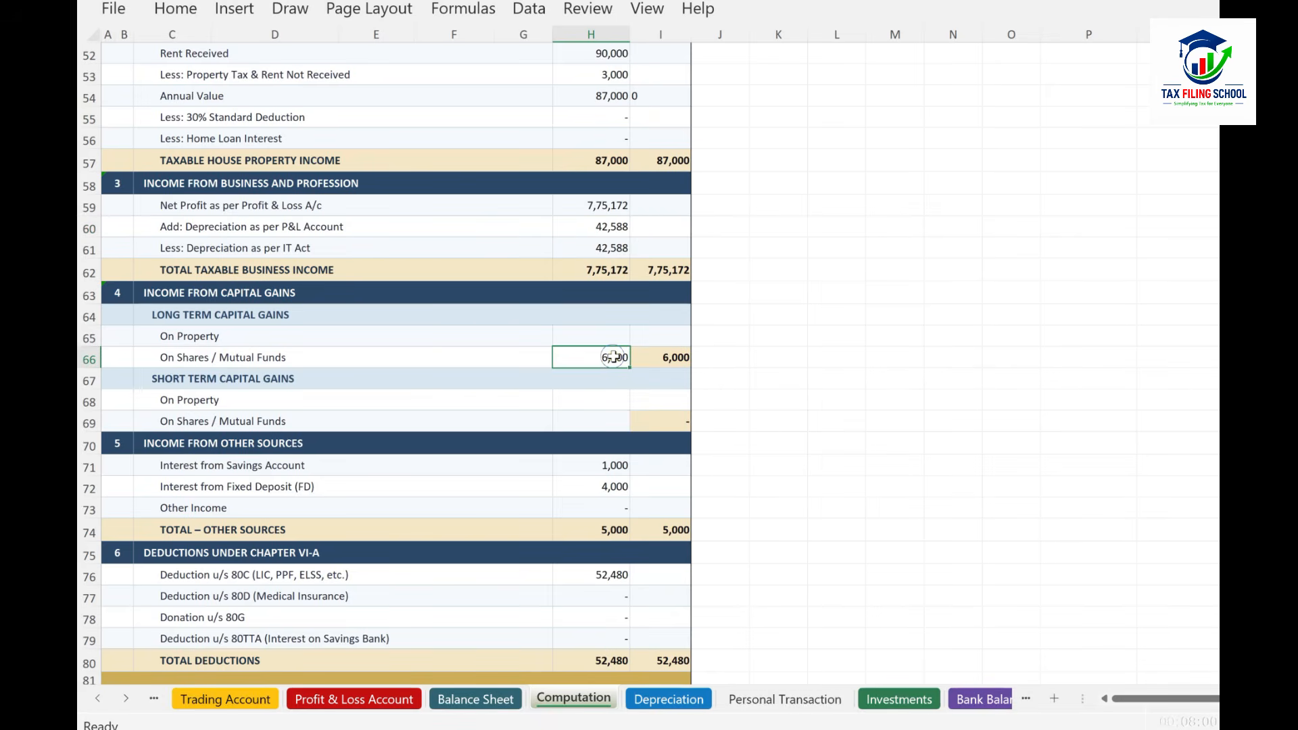
# Check the fixed deposit interest under Income from Other Sources and the 80C amount under Chapter VI-A deductions
pyautogui.scroll(-1, 612, 338)
pyautogui.press('Down')
pyautogui.press('Down')
pyautogui.press('Down')
pyautogui.press('Down')
pyautogui.press('Down')
pyautogui.press('Down')
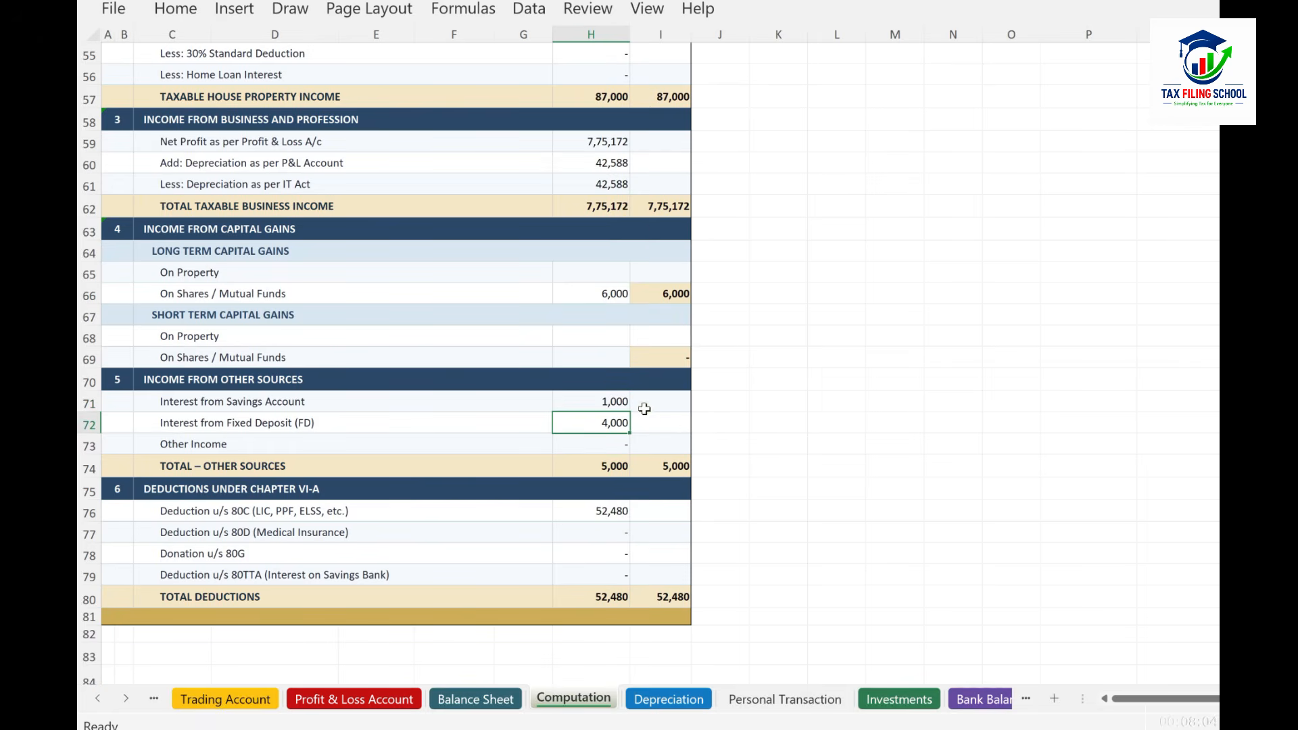
pyautogui.scroll(-2, 644, 409)
pyautogui.click(615, 379)
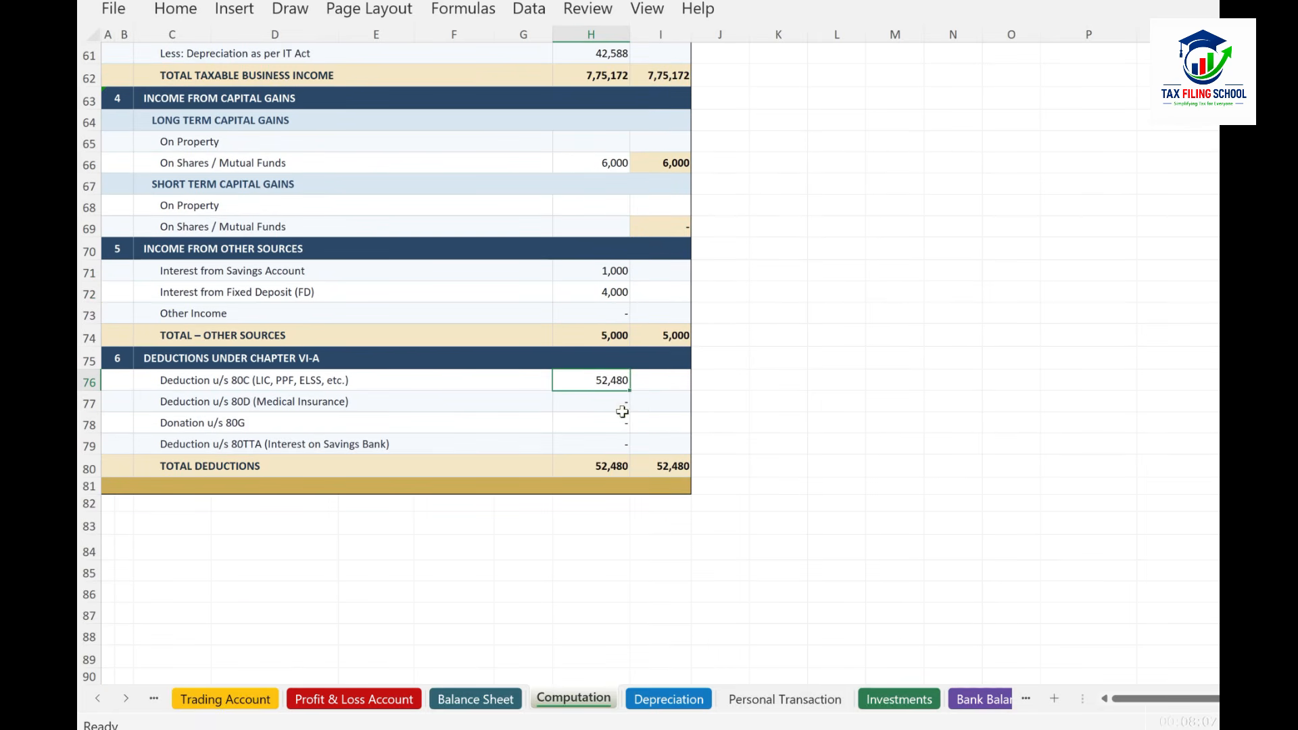
# Remove the Rent Received and Property Tax & Rent Not Received amounts under Income from House Property
pyautogui.scroll(4, 651, 417)
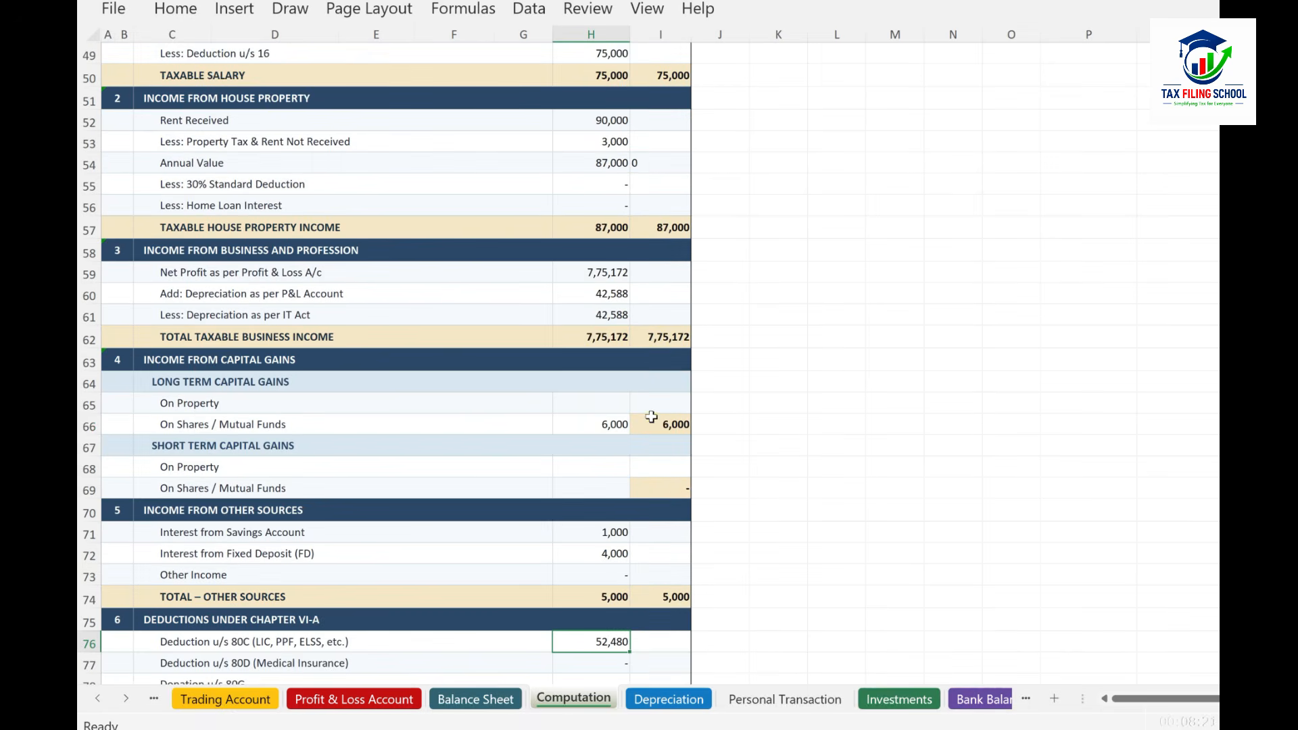
pyautogui.scroll(1, 624, 121)
pyautogui.scroll(2, 610, 352)
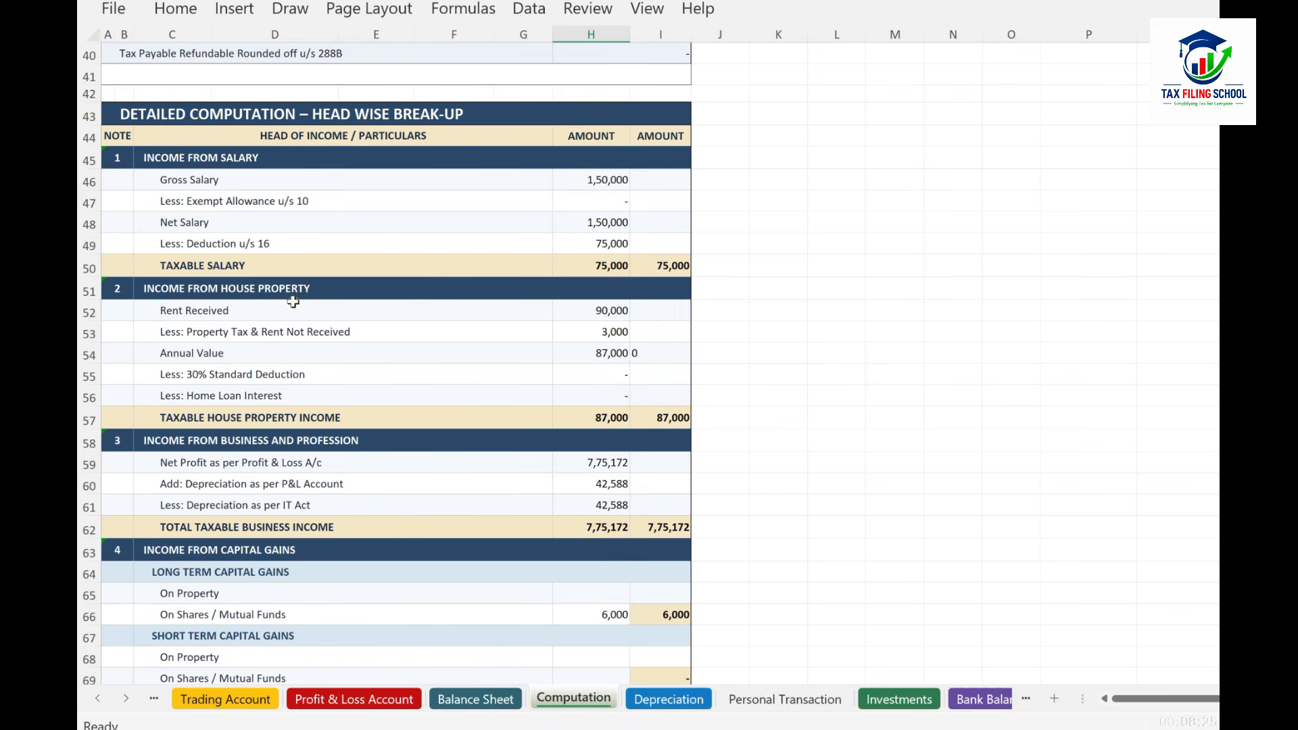
pyautogui.click(608, 313)
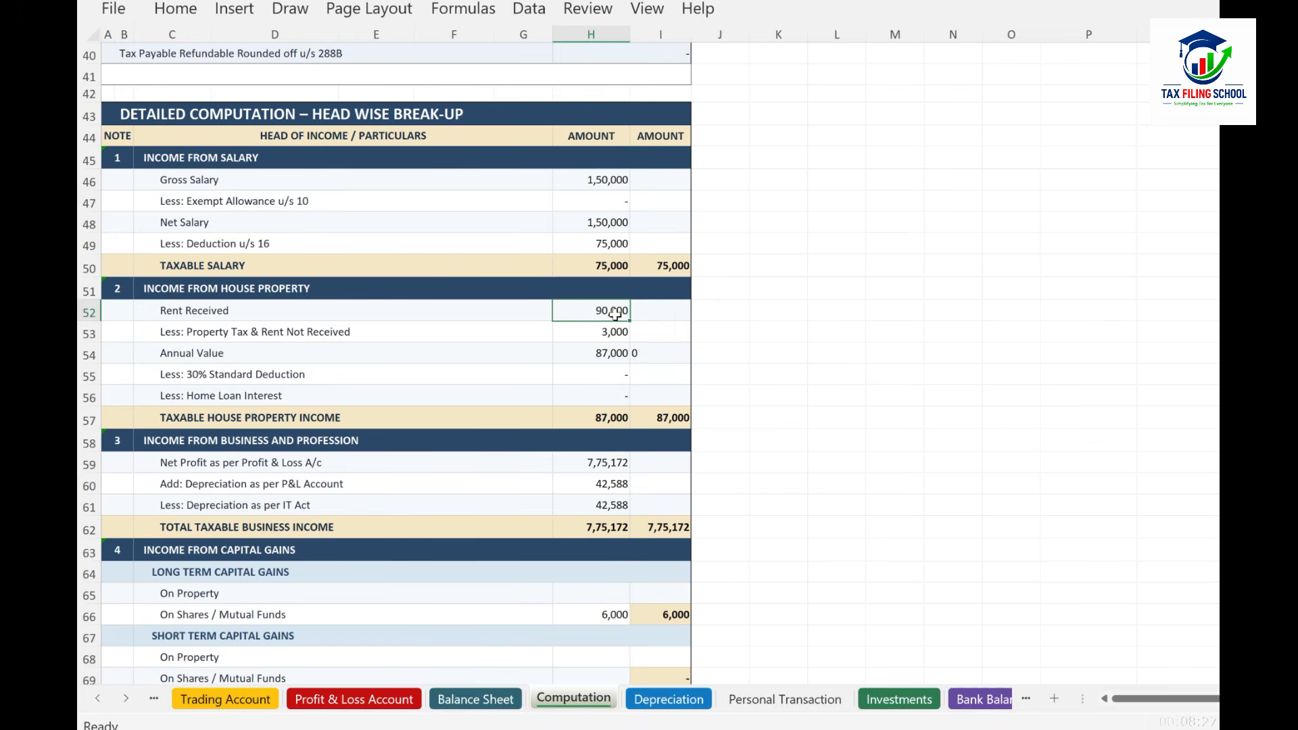
pyautogui.press('Delete')
pyautogui.click(815, 396)
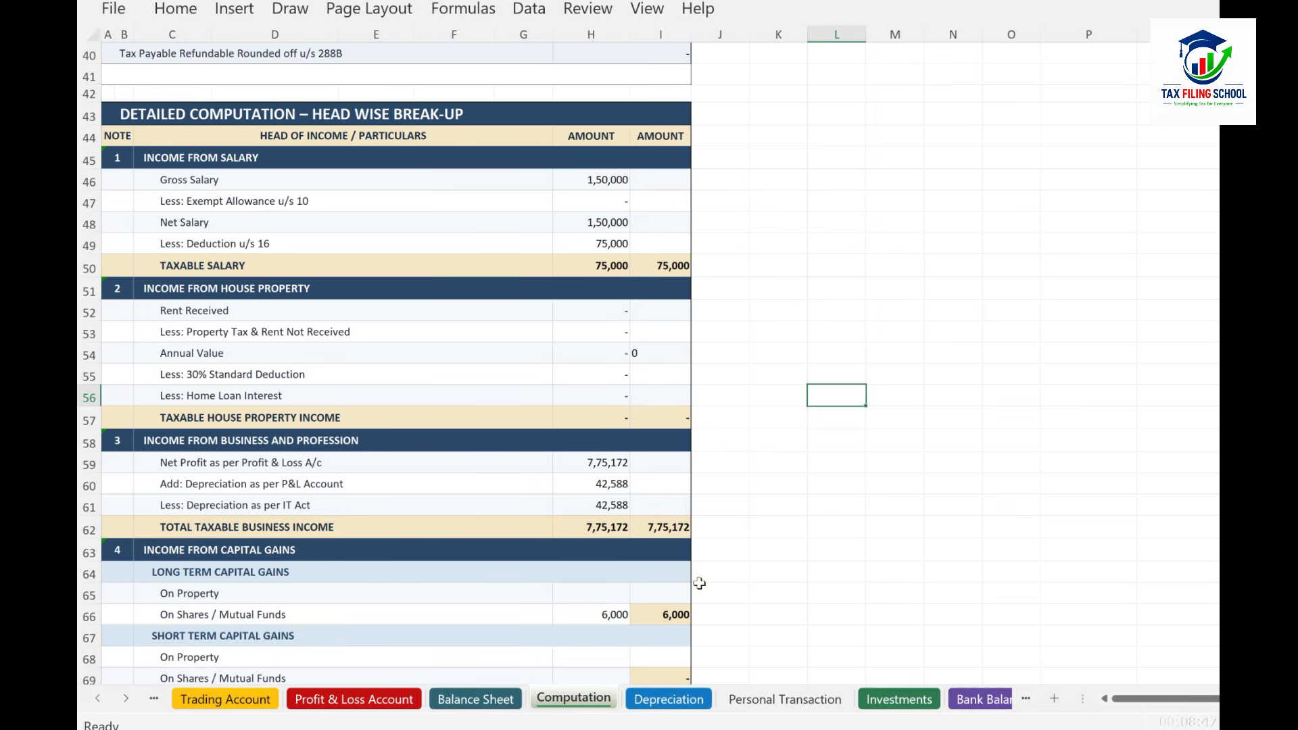
# Compare the salary, house property and business income heads in the total income summary with their taxable totals in the detailed break-up
pyautogui.click(673, 266)
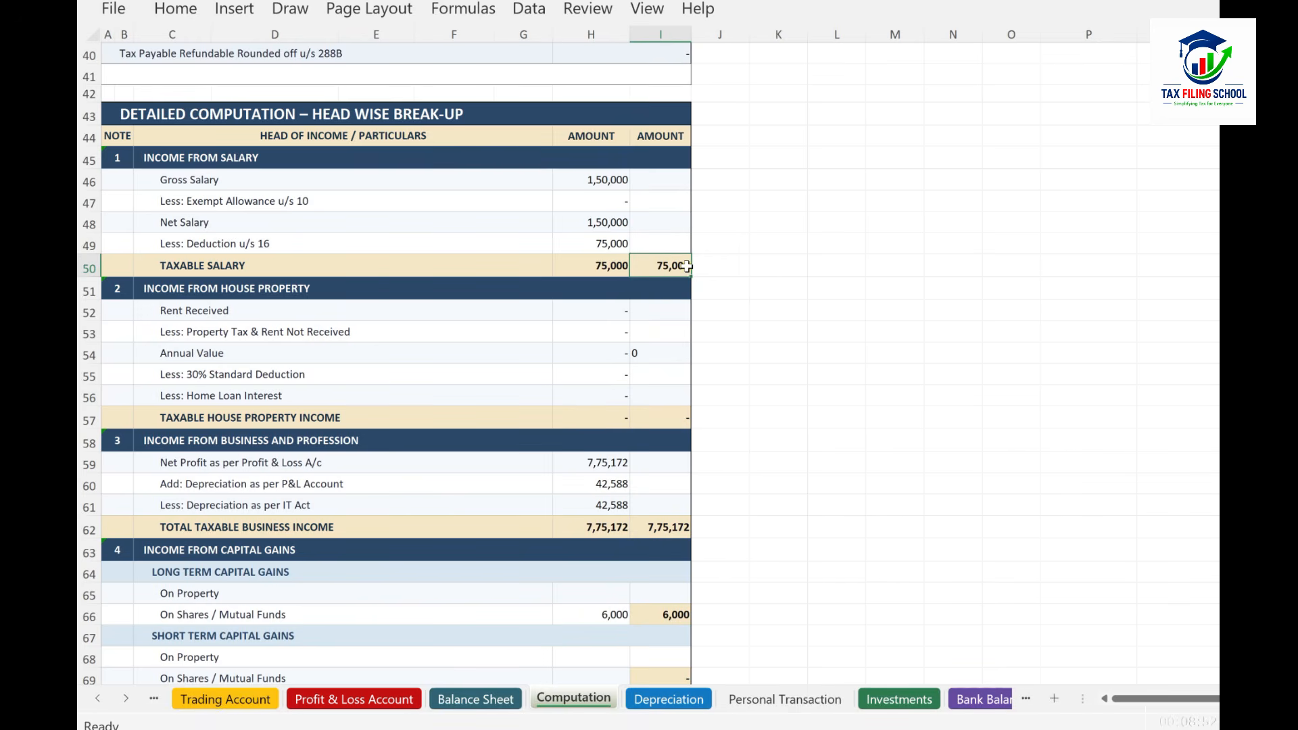
pyautogui.scroll(10, 686, 265)
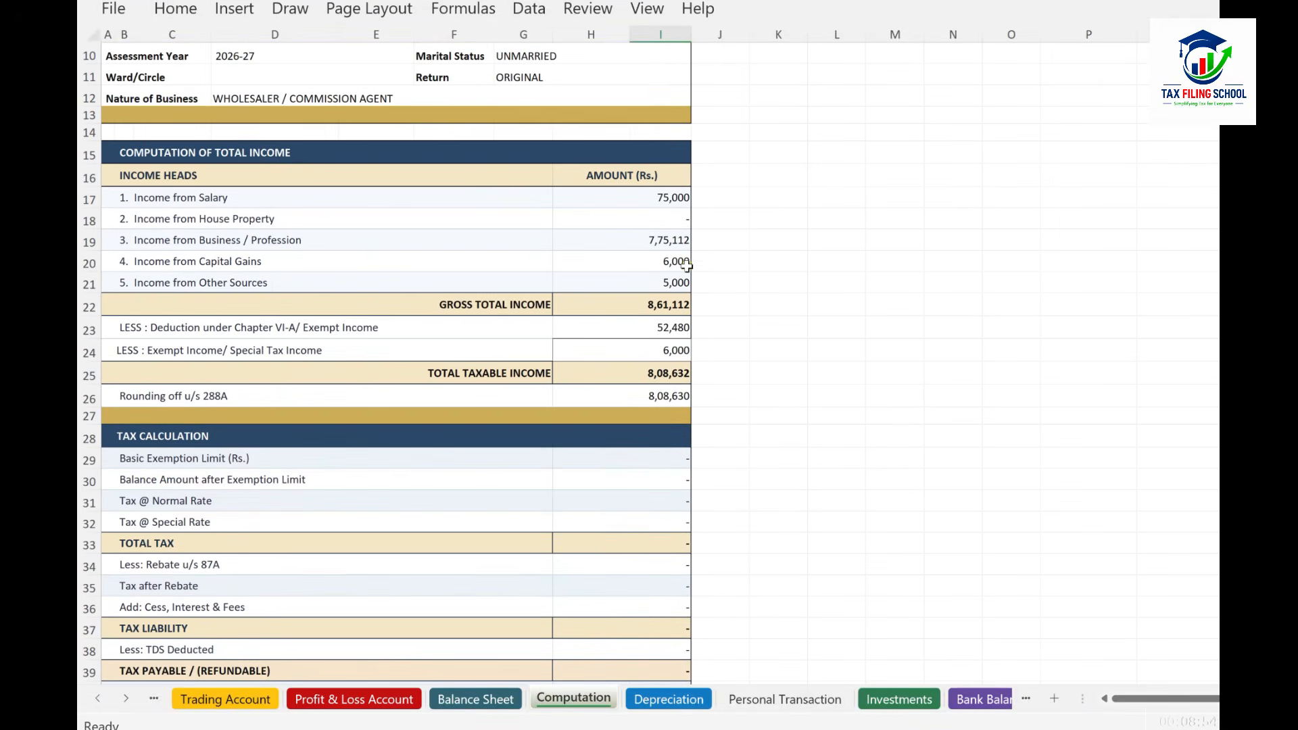
pyautogui.click(661, 199)
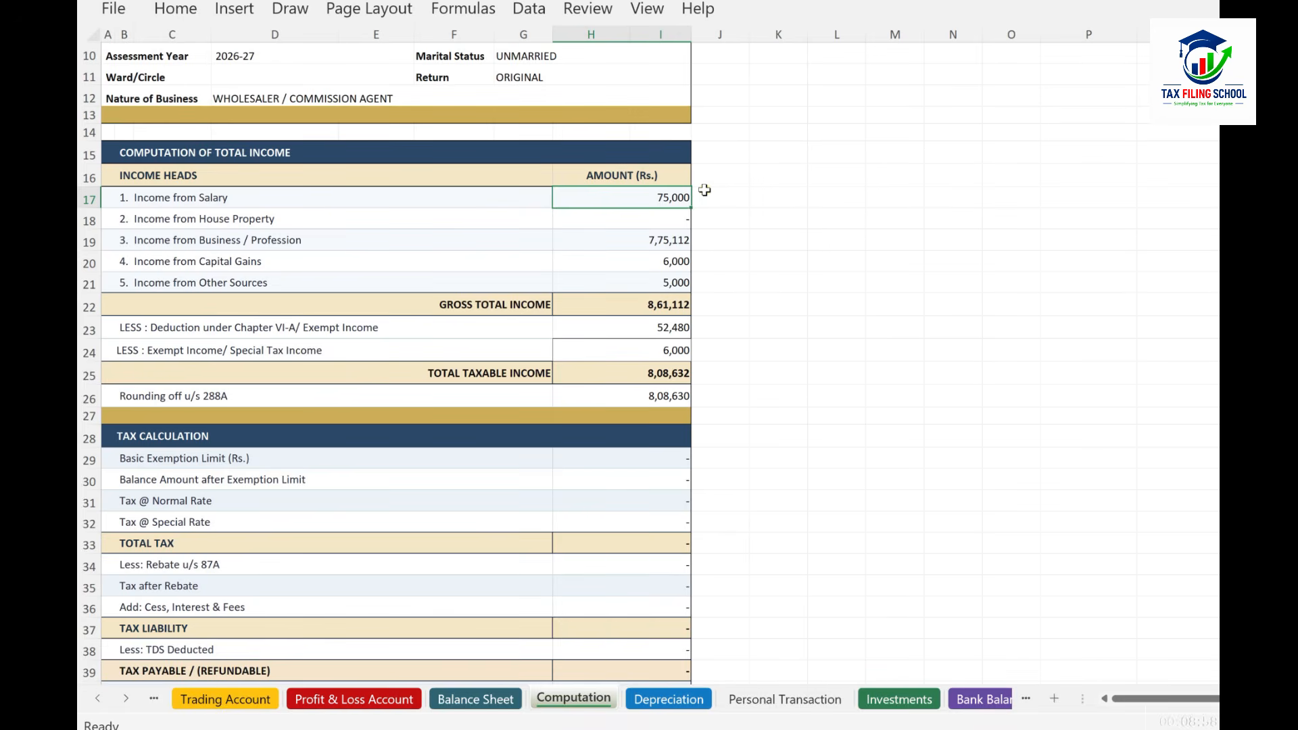
pyautogui.click(661, 219)
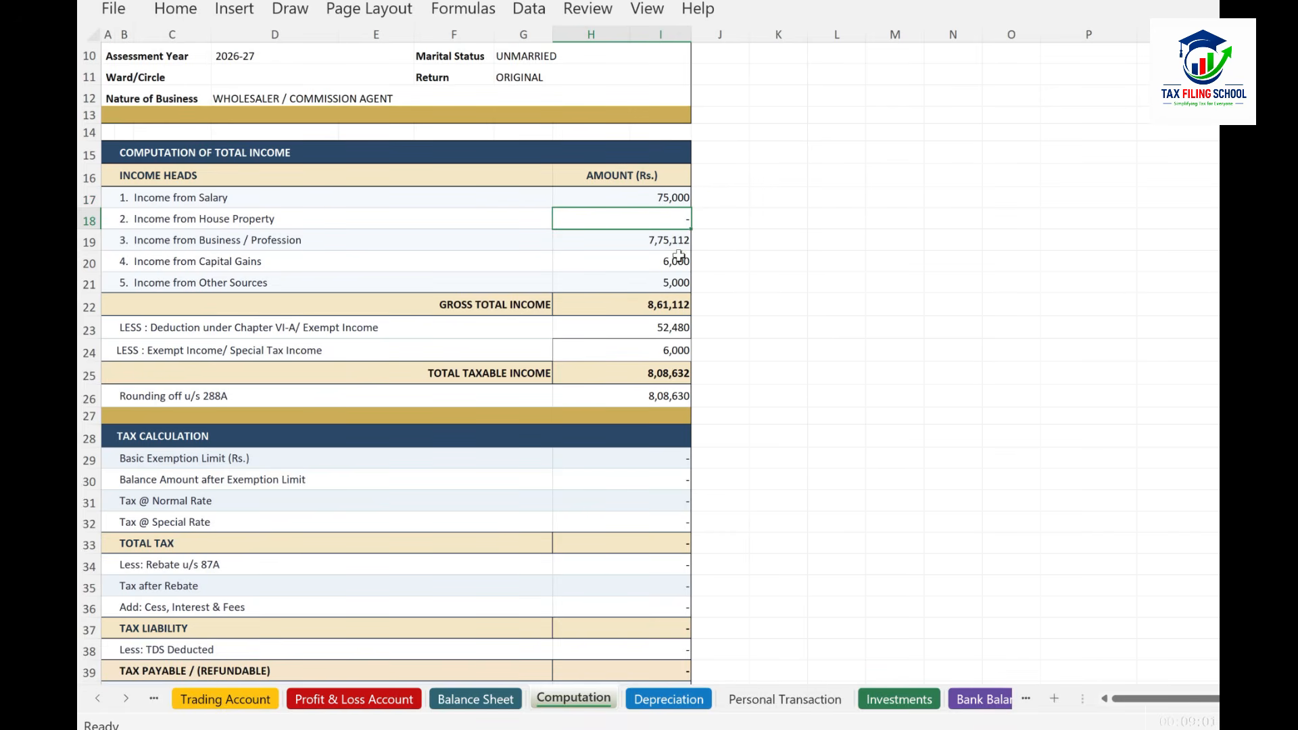
pyautogui.click(662, 240)
pyautogui.scroll(-12, 683, 243)
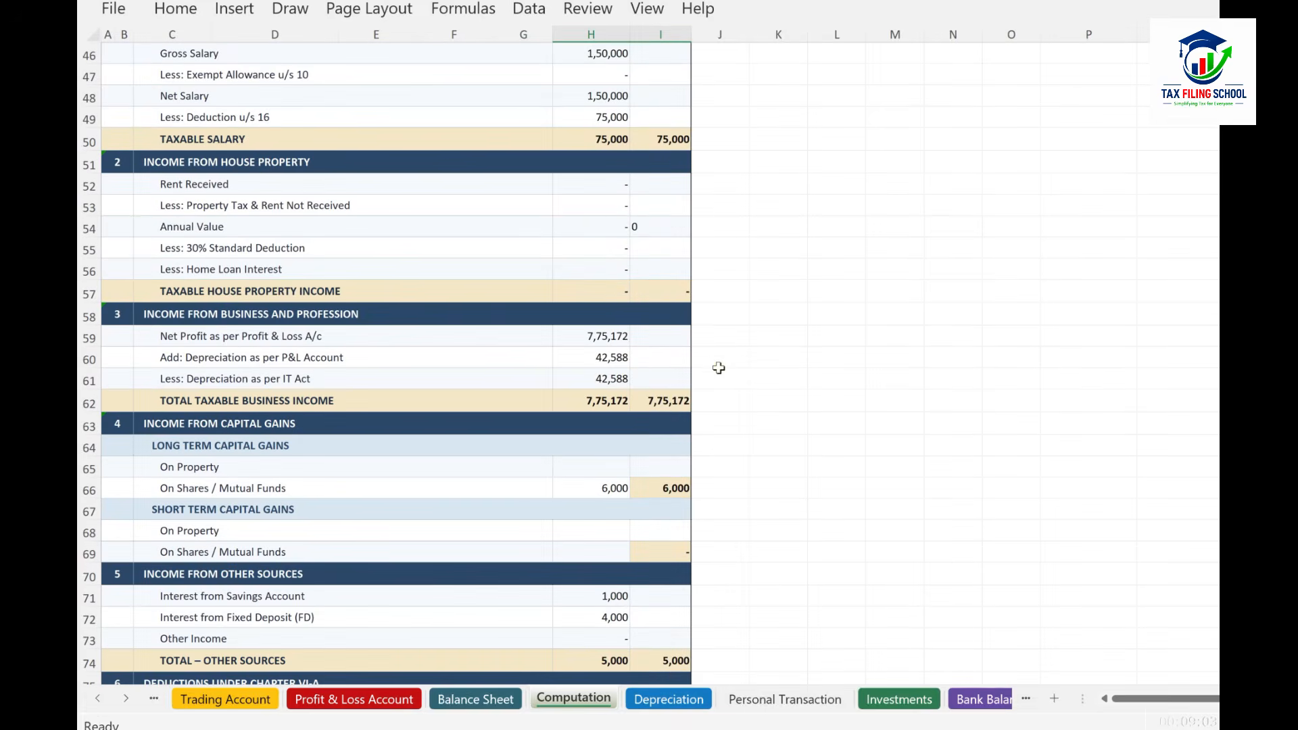
pyautogui.click(663, 401)
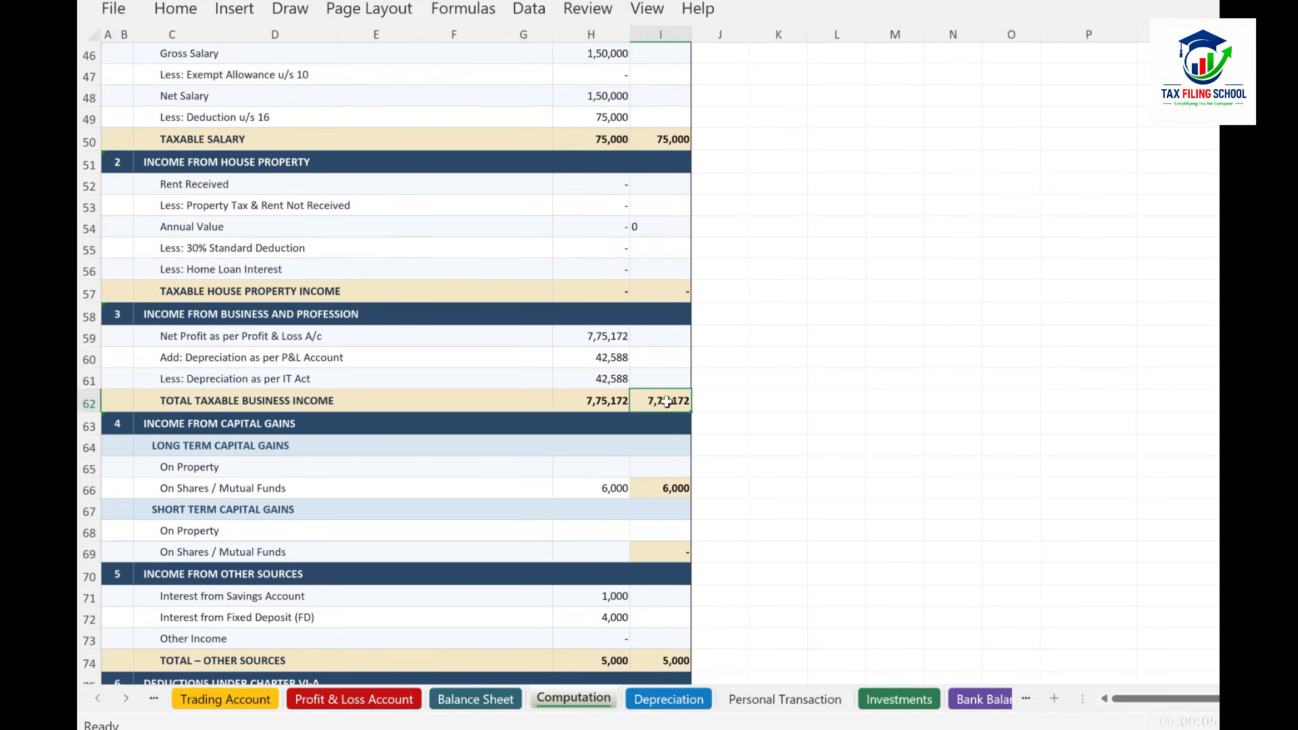
# Compare the capital gains and other sources totals in the detailed break-up with their heads in the total income summary
pyautogui.scroll(-2, 667, 401)
pyautogui.click(675, 356)
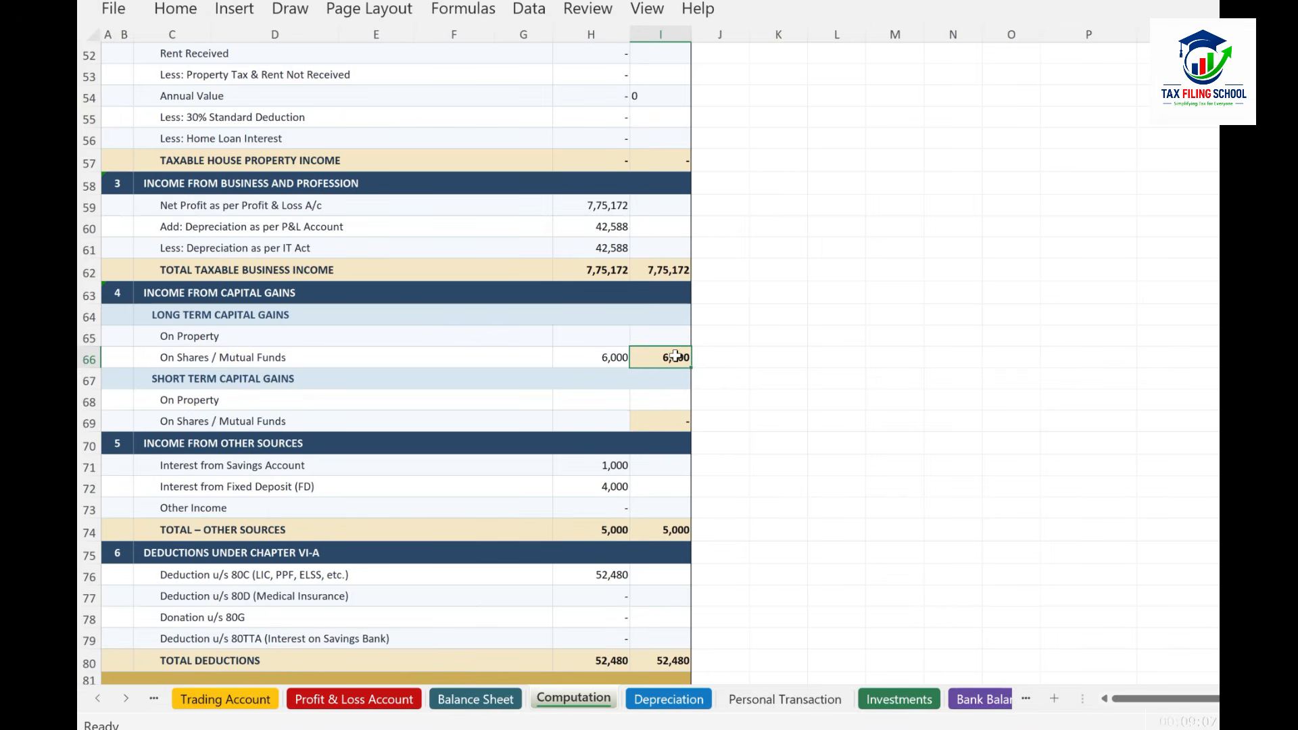
pyautogui.scroll(-1, 697, 455)
pyautogui.scroll(12, 670, 466)
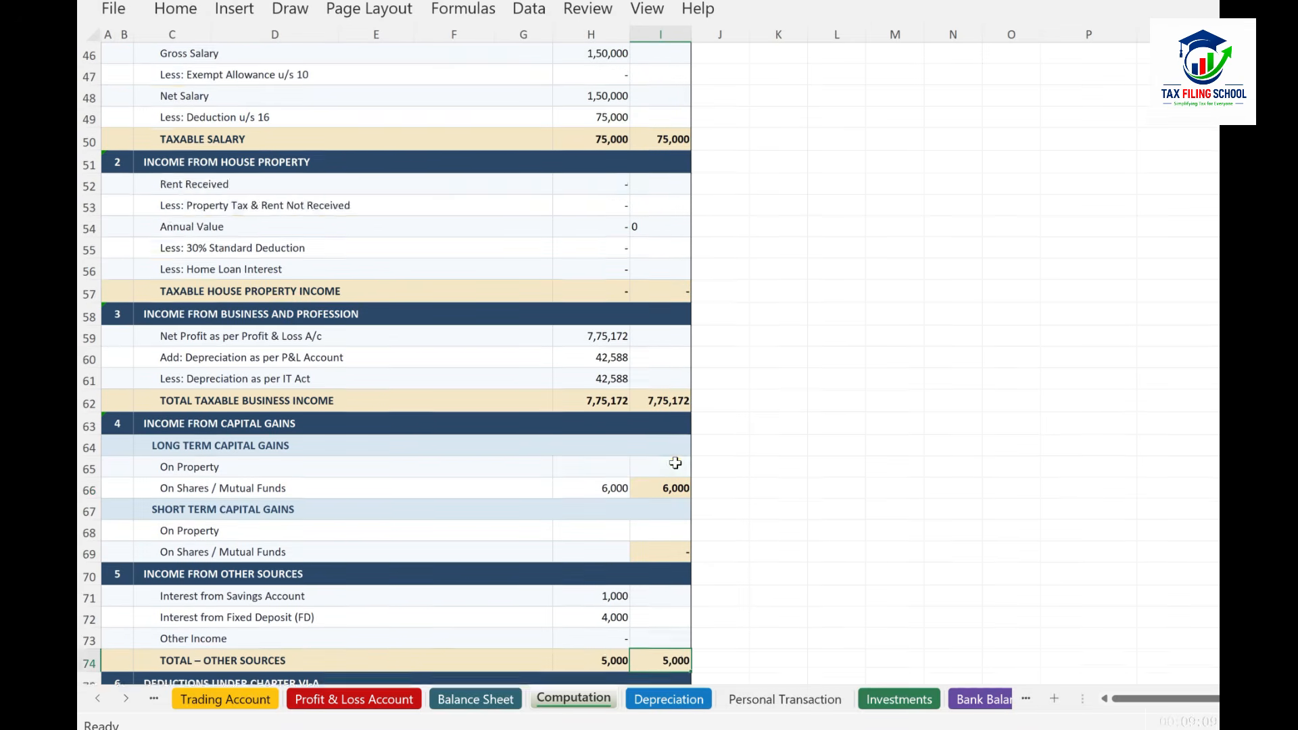
pyautogui.scroll(3, 676, 461)
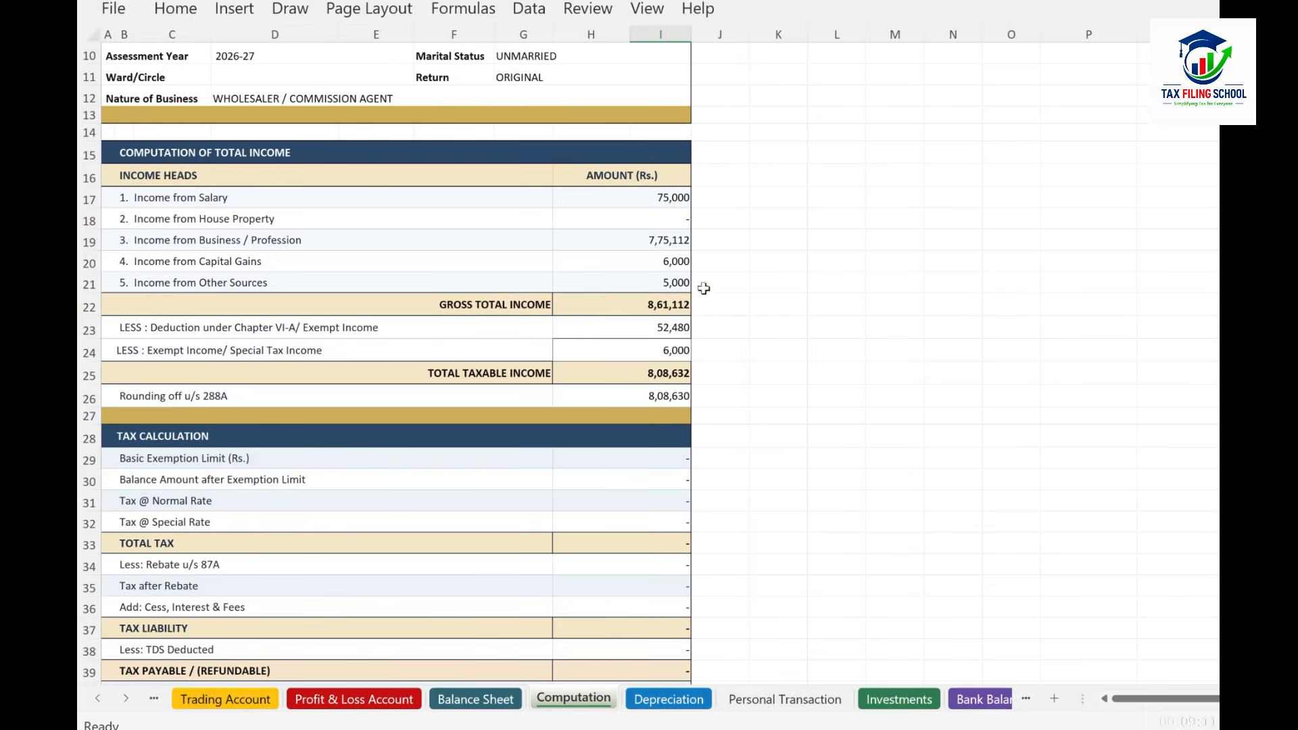
pyautogui.scroll(-1, 668, 289)
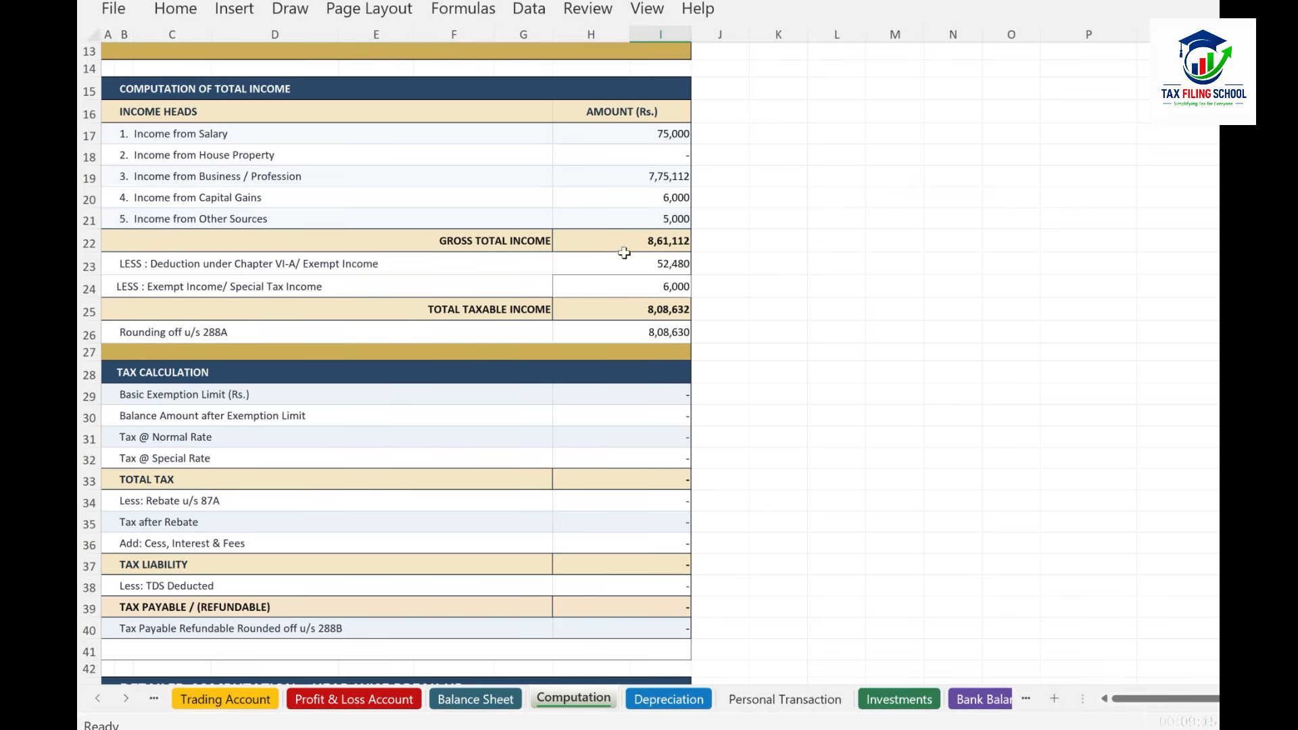
# Check the gross total income, the Chapter VI-A deduction, the exempt or special tax income and the total taxable income in the summary
pyautogui.click(675, 241)
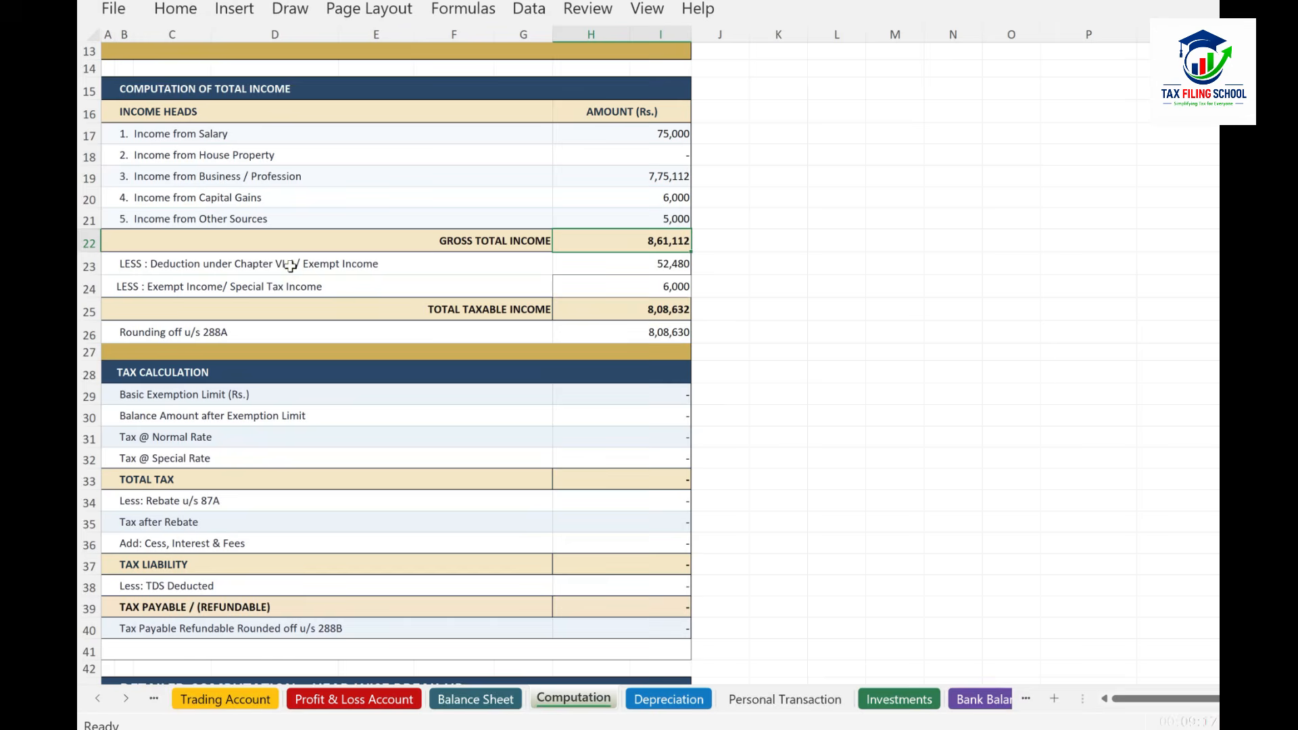
pyautogui.click(671, 266)
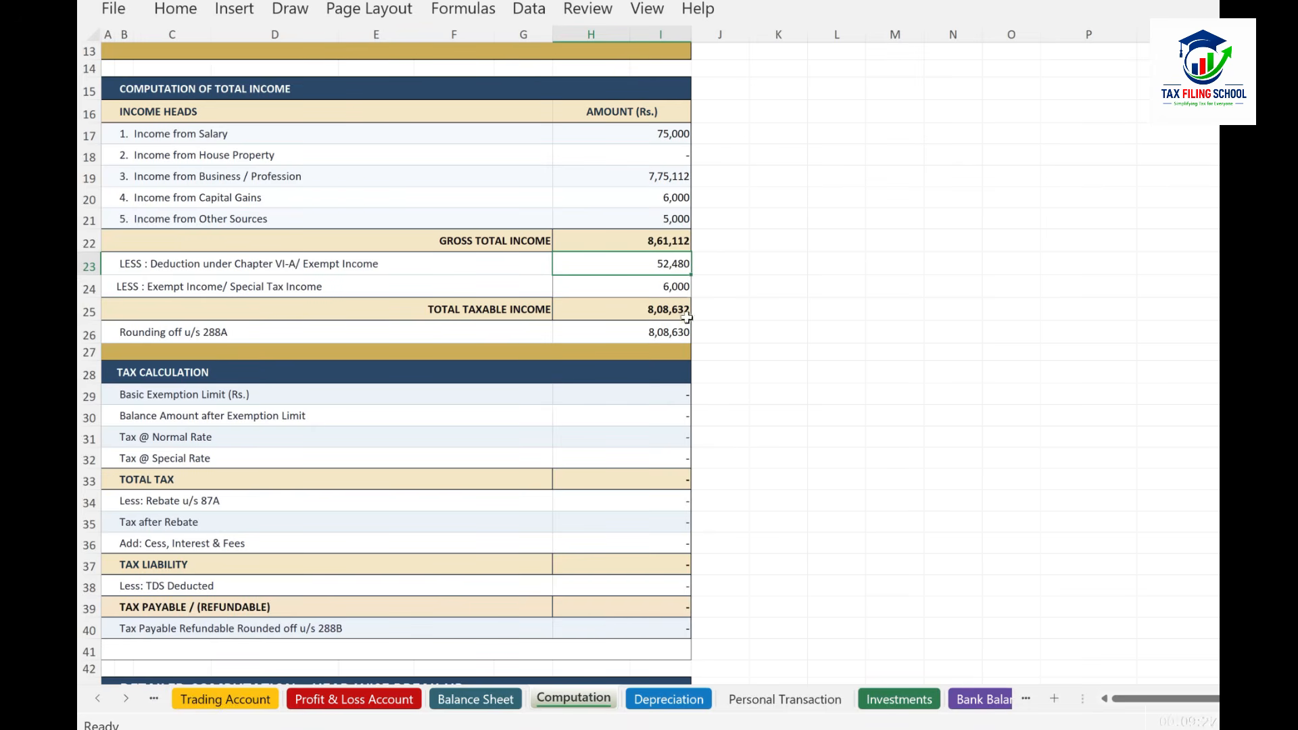
pyautogui.click(359, 288)
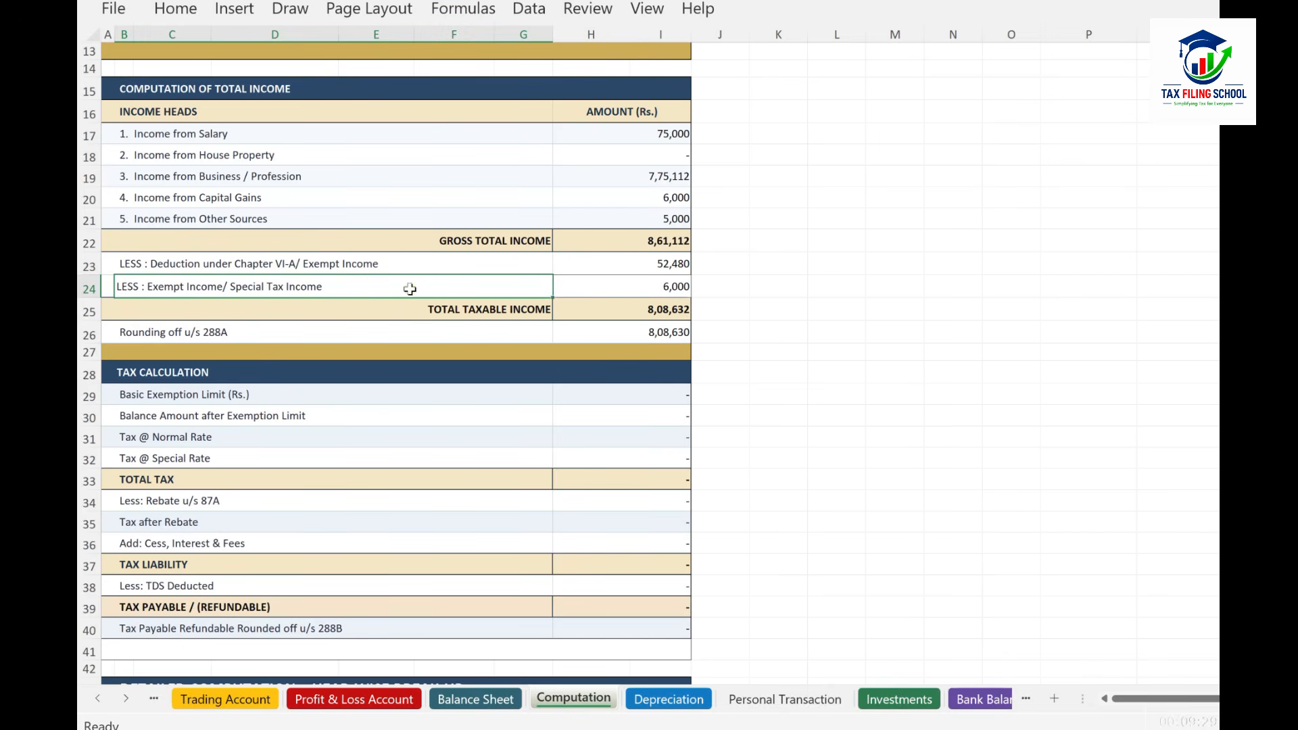
pyautogui.click(675, 288)
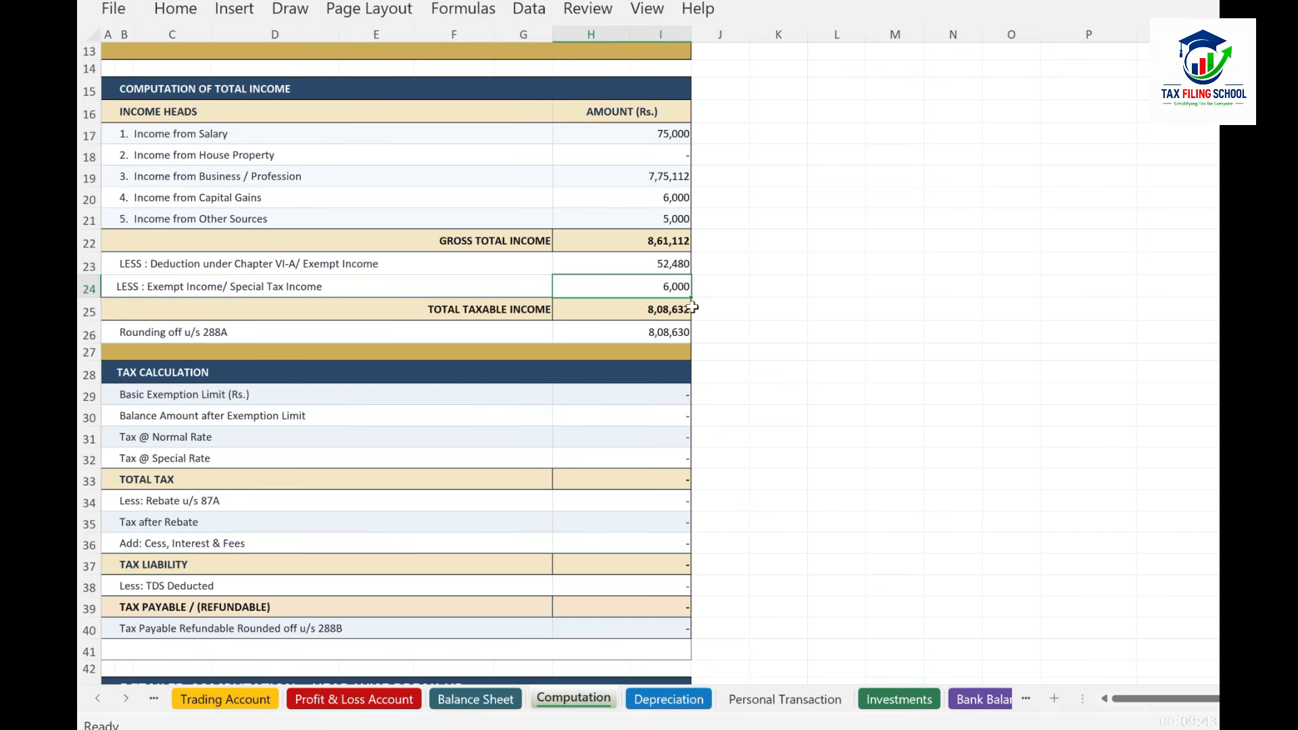
pyautogui.click(645, 313)
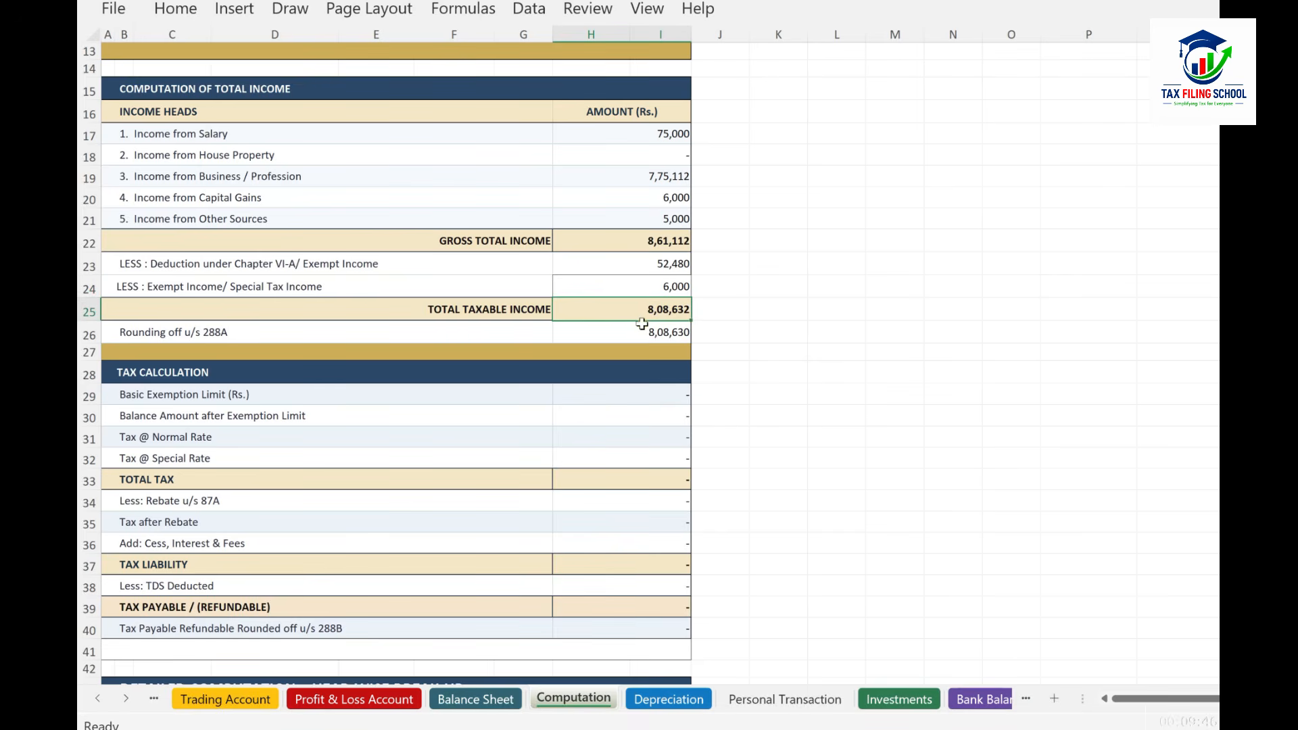
# Review the Tax Calculation section from the Basic Exemption Limit to the tax payable or refundable rounded off u/s 288B
pyautogui.scroll(-2, 650, 308)
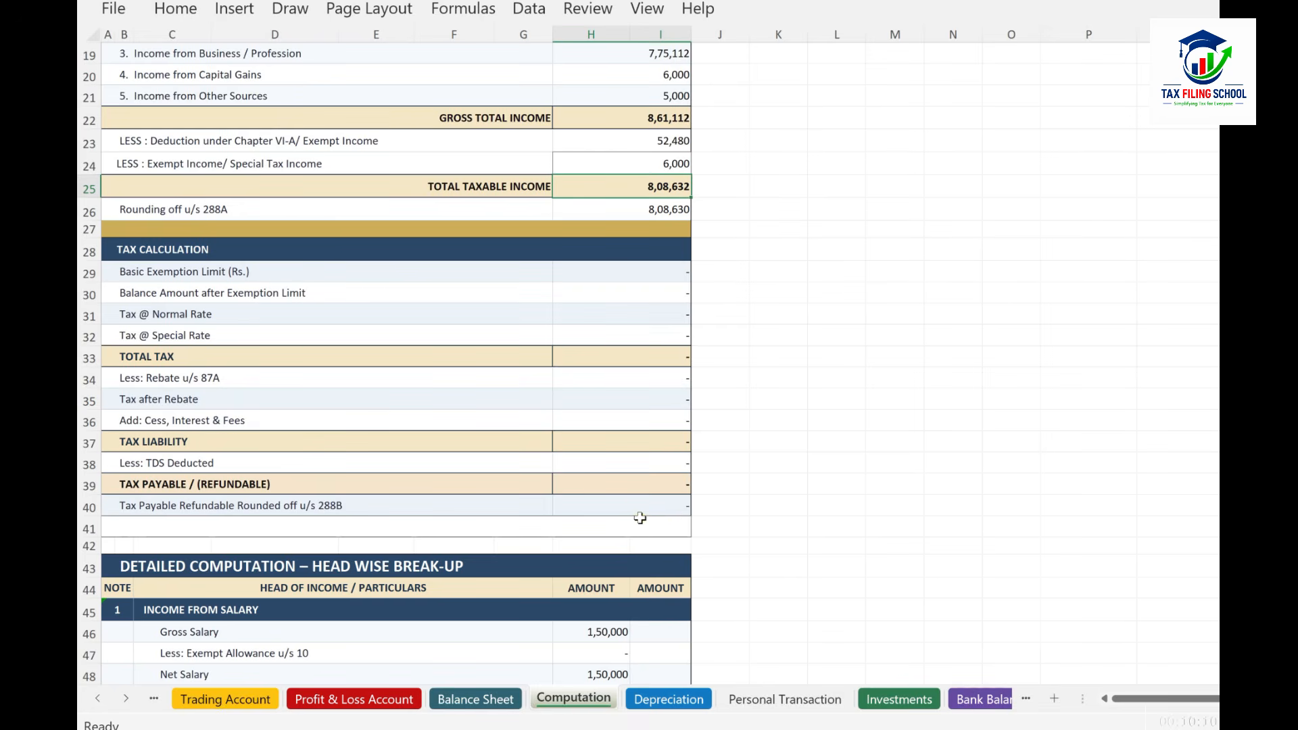
pyautogui.click(650, 269)
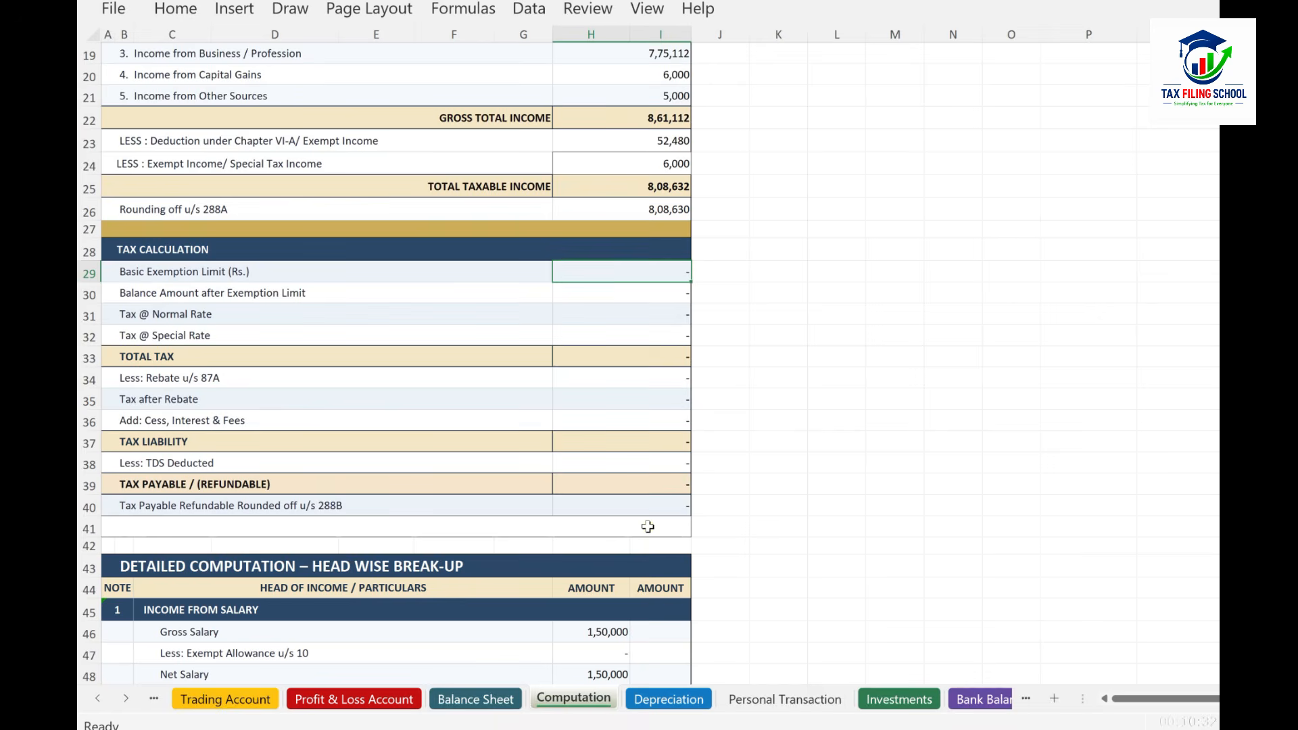
pyautogui.click(649, 505)
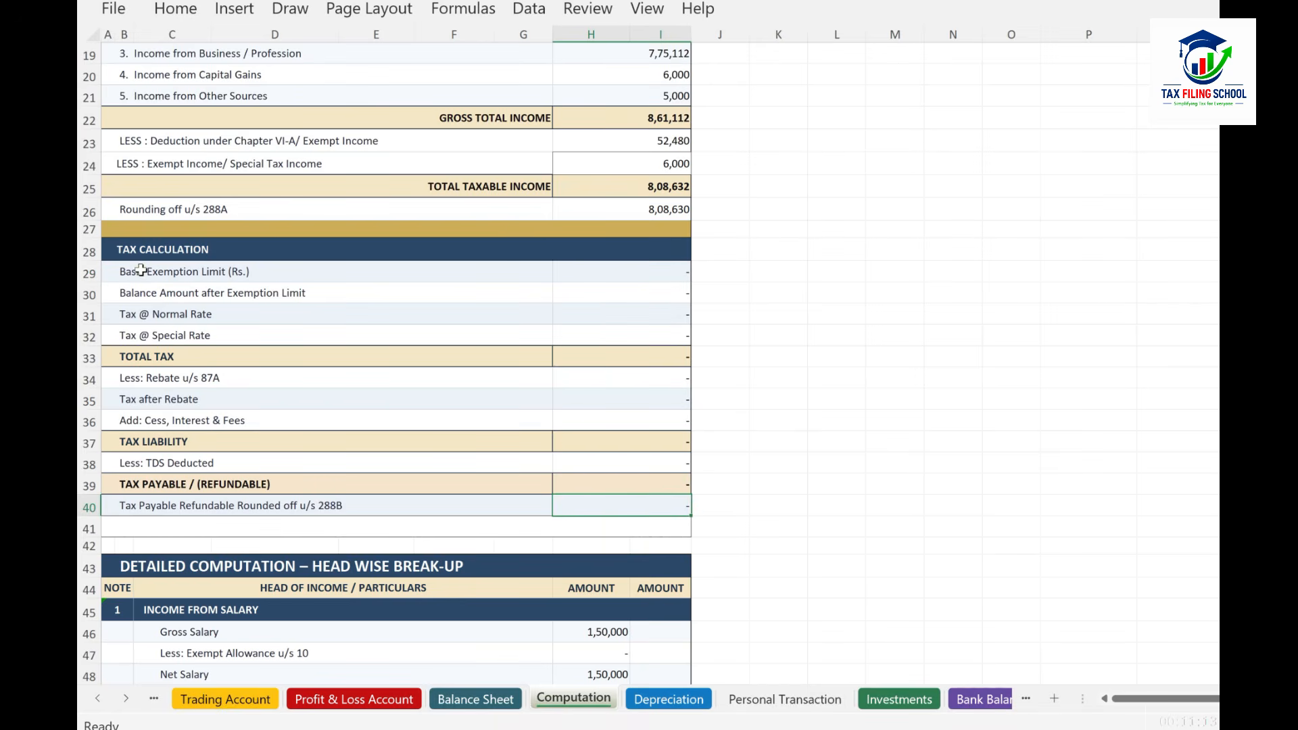
pyautogui.click(90, 314)
pyautogui.click(90, 295)
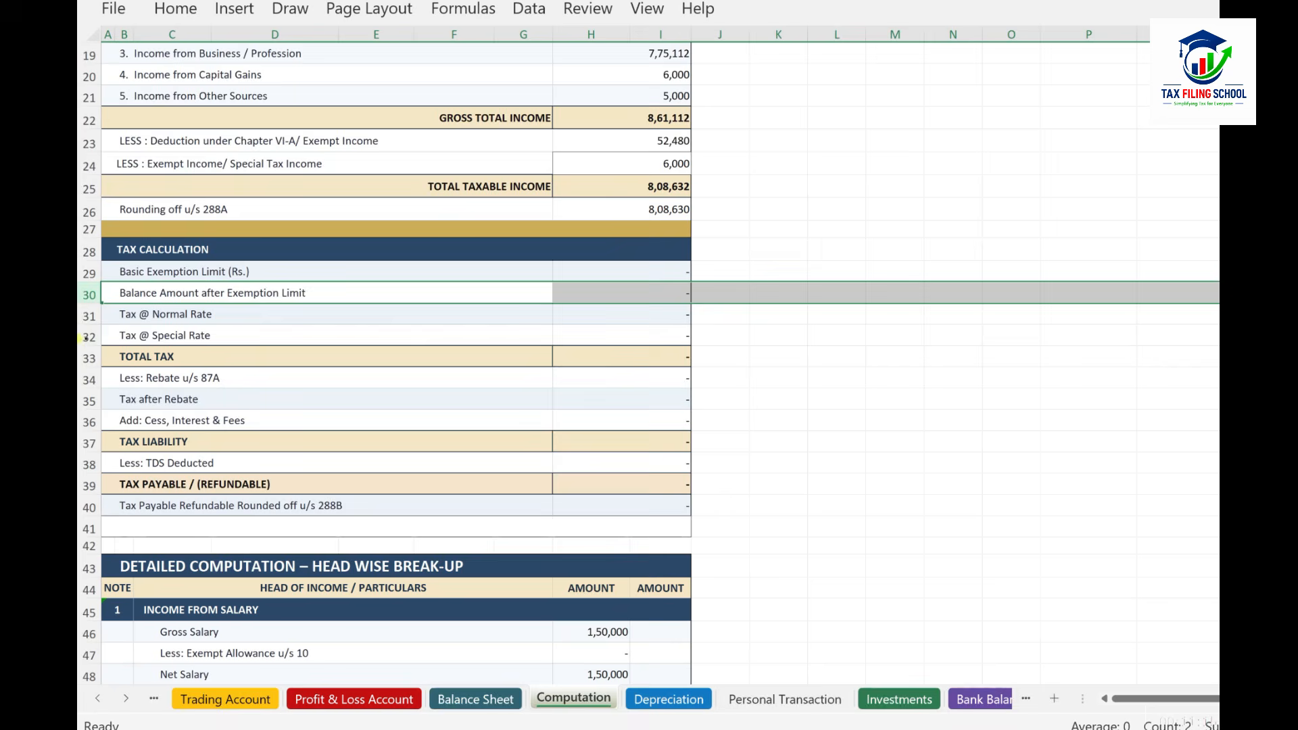
pyautogui.scroll(3, 267, 391)
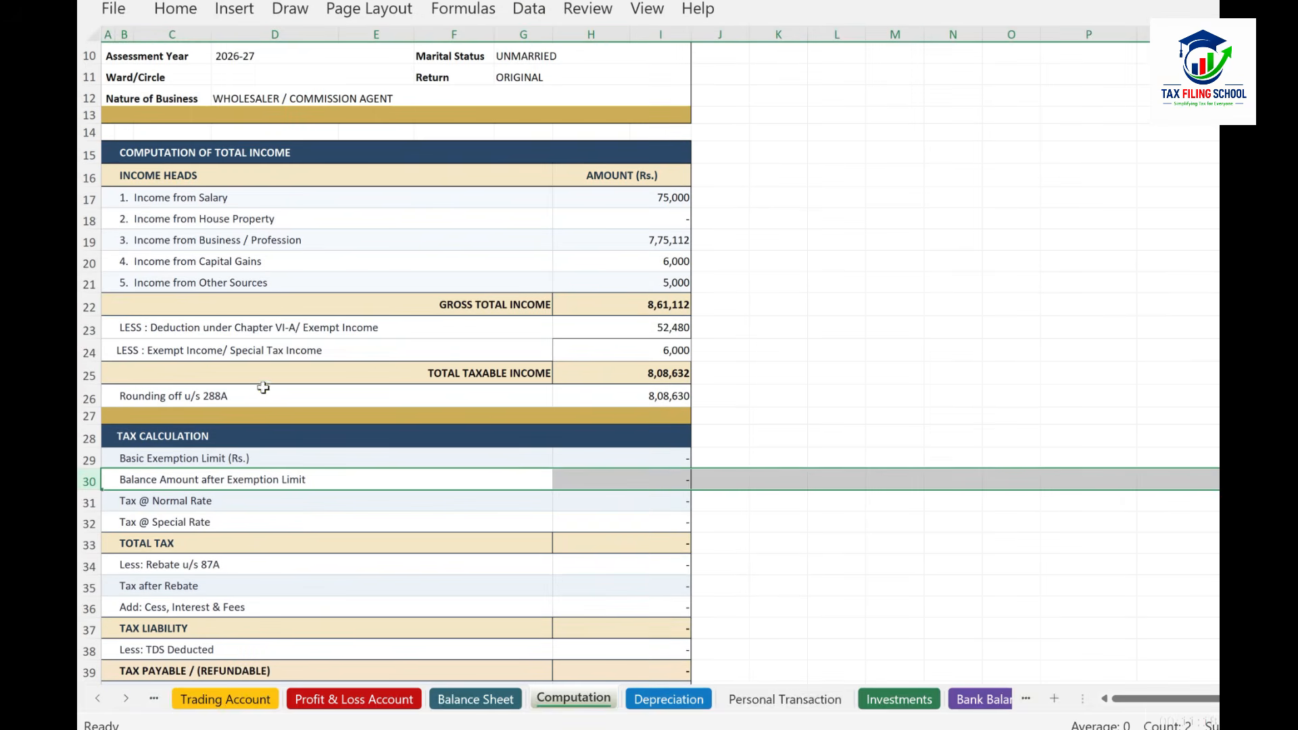
pyautogui.click(90, 220)
pyautogui.rightClick(90, 220)
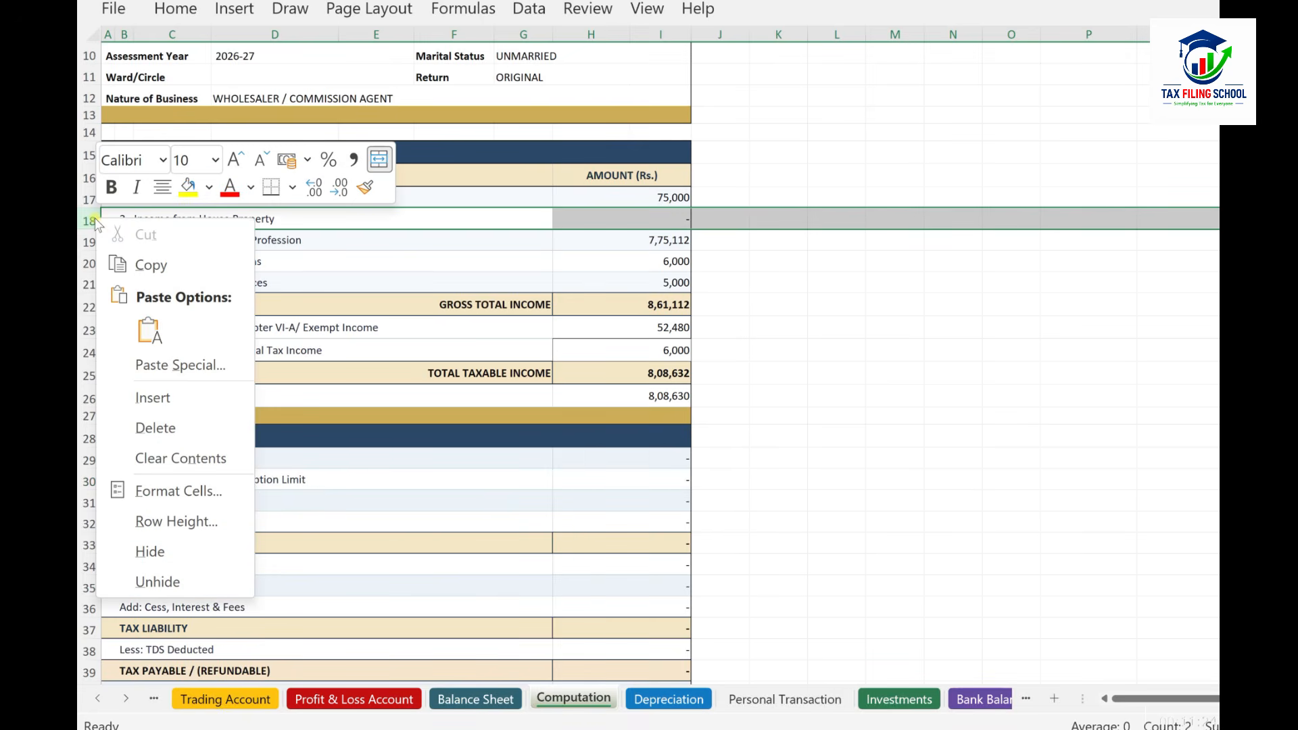
pyautogui.click(156, 428)
pyautogui.scroll(-15, 788, 400)
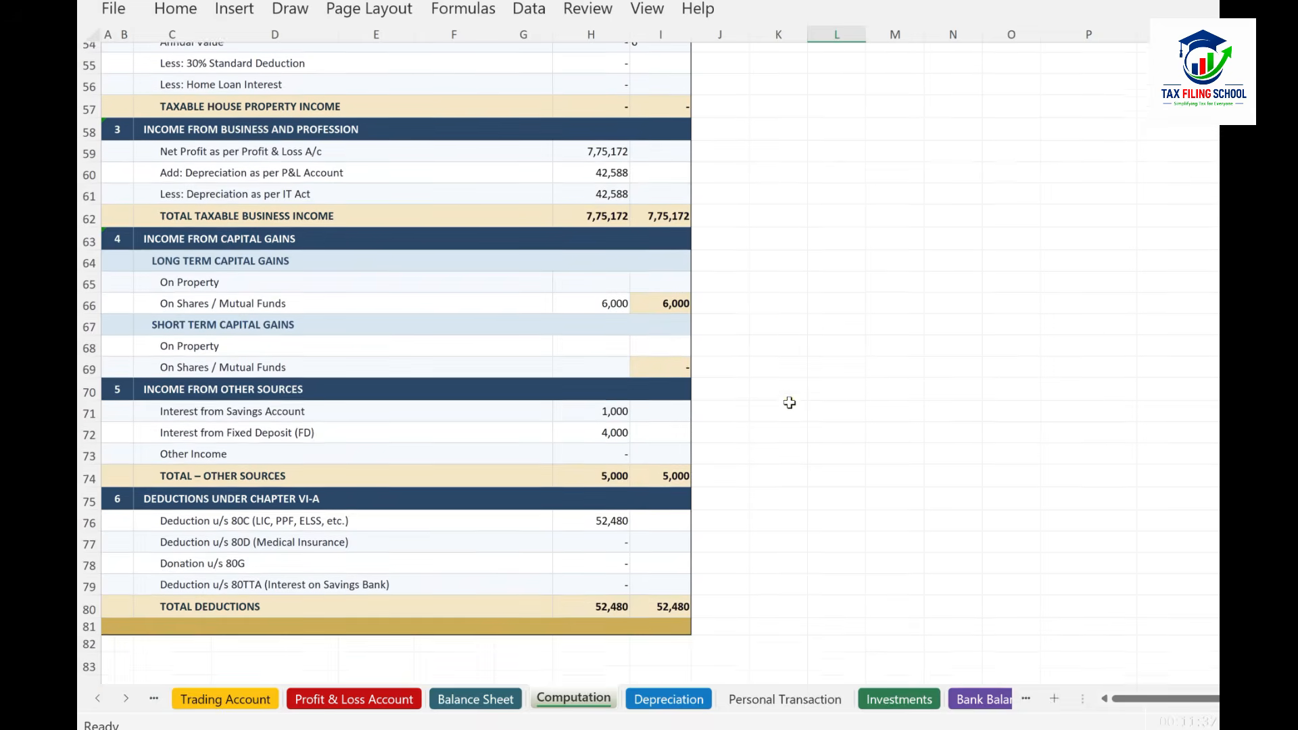
pyautogui.scroll(-1, 791, 402)
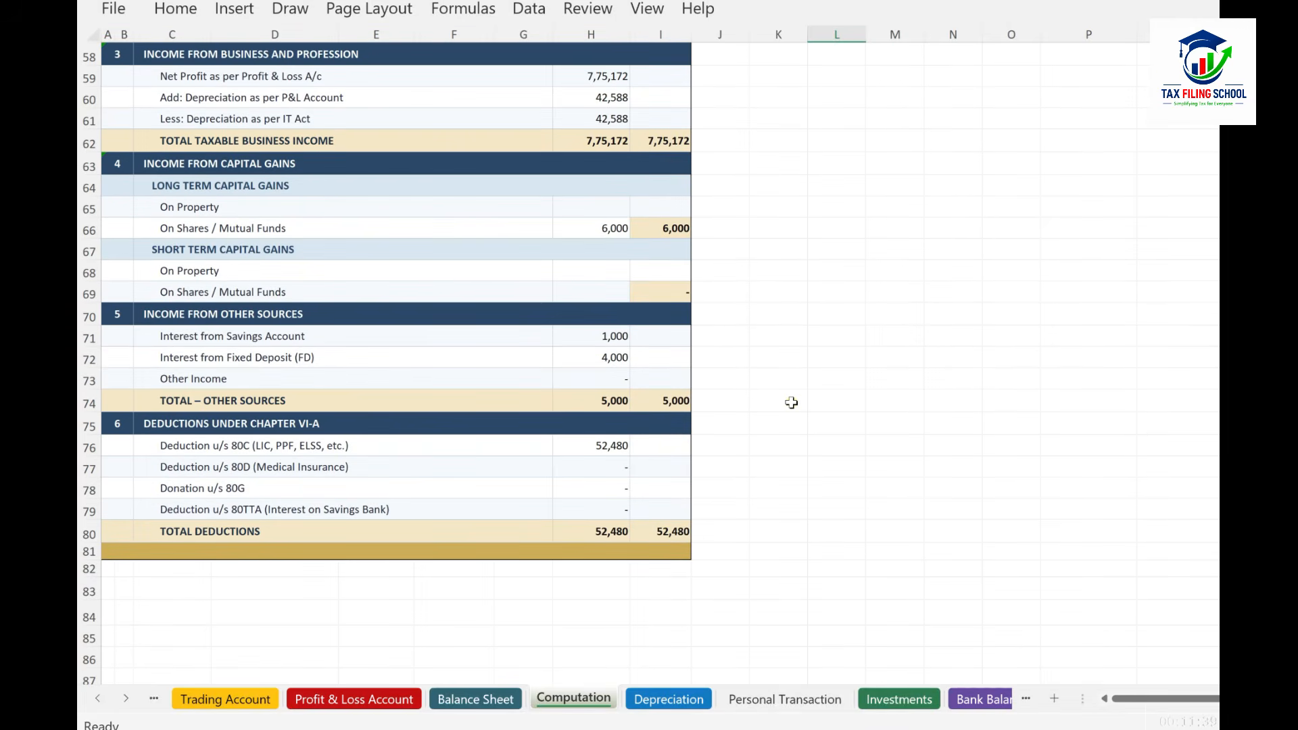